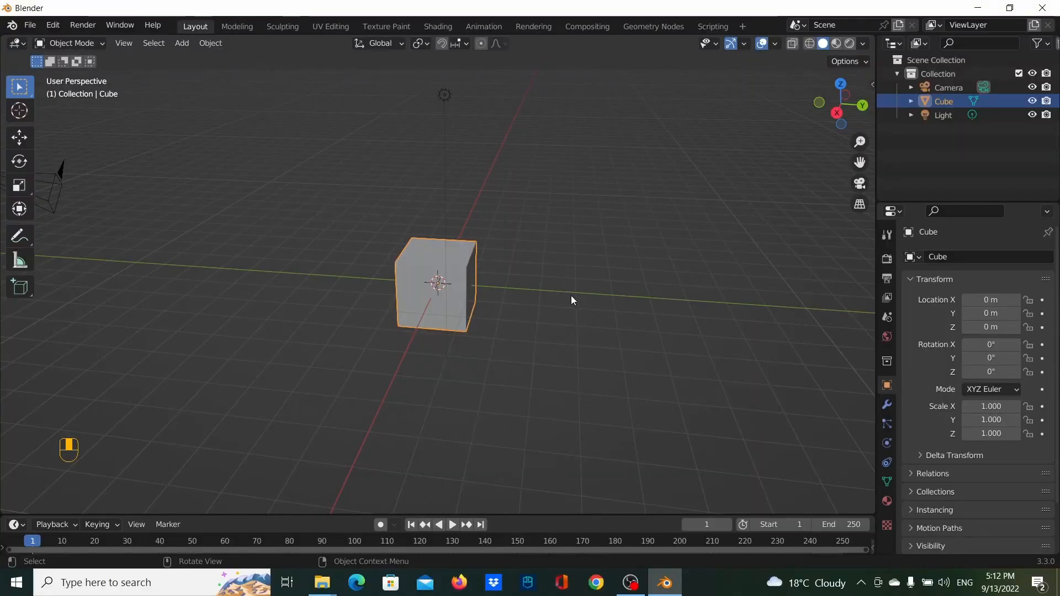
Step: Delete all the default scene objects: the camera, the cube and the light
middle_click_drag(545, 300, 585, 299)
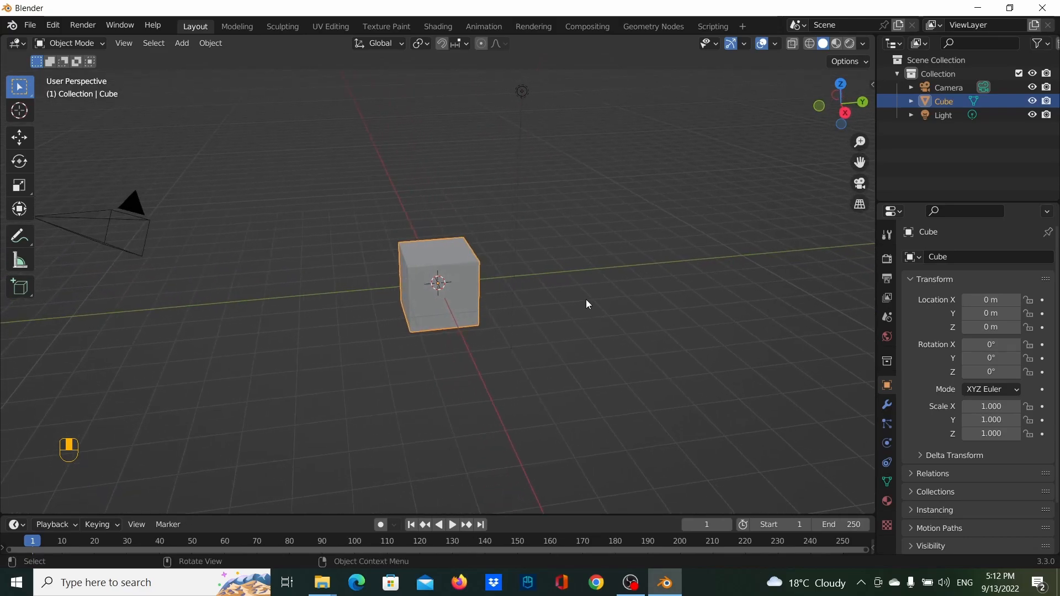
key("a")
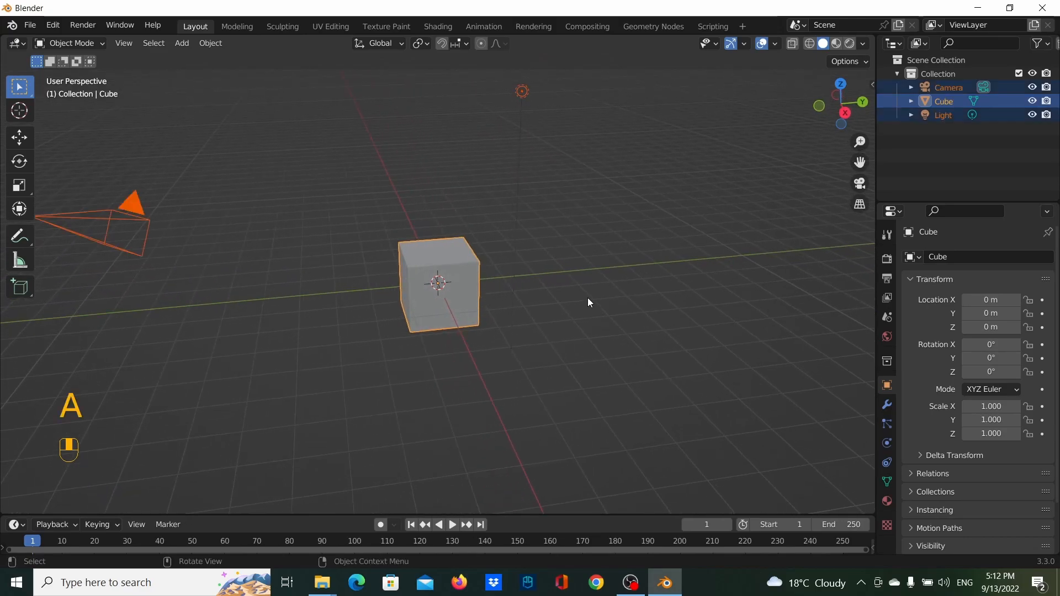
key("x")
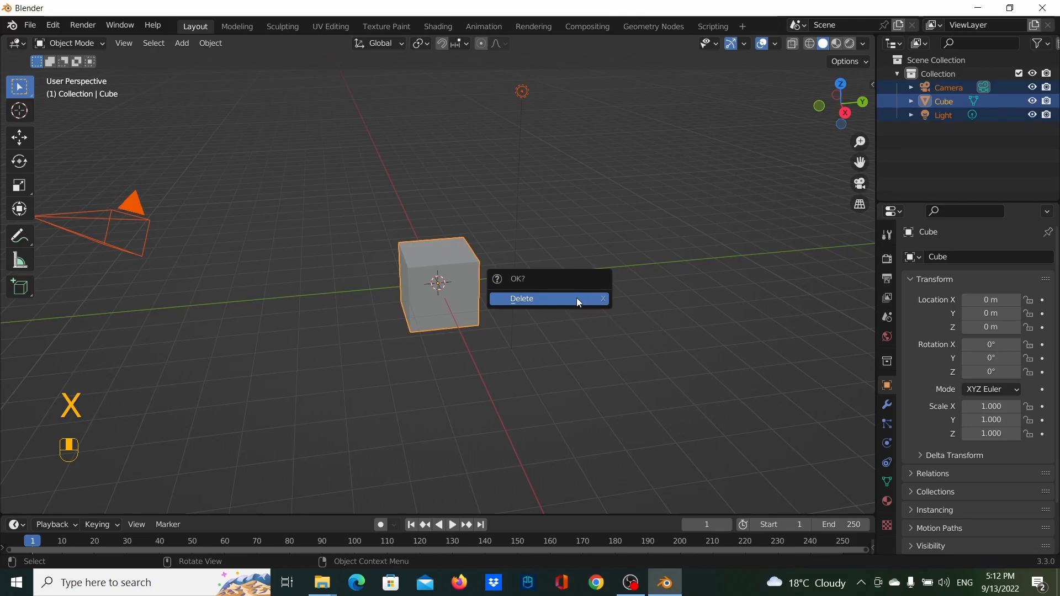
left_click(576, 297)
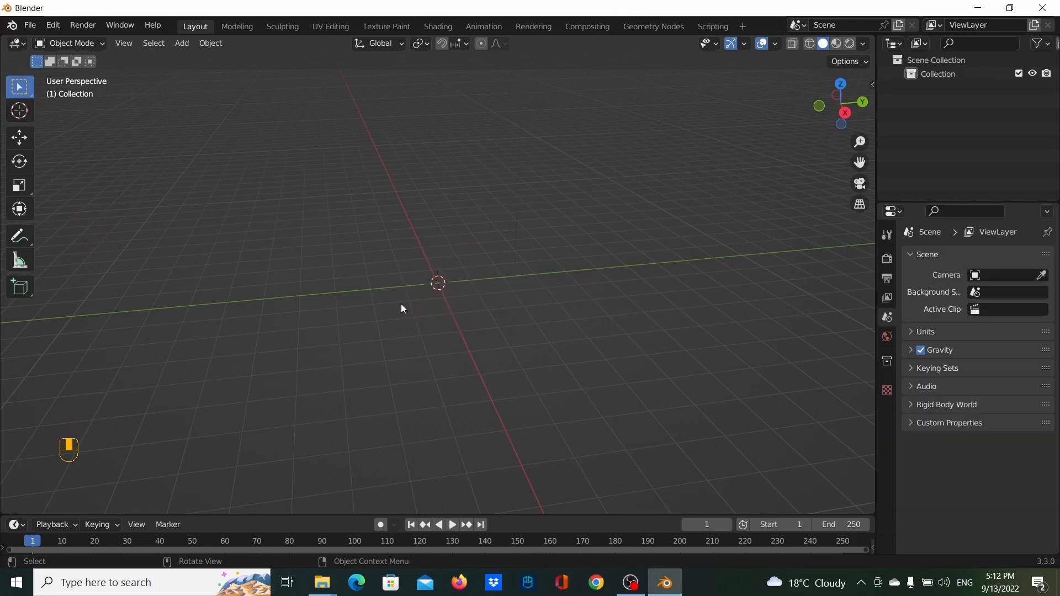
Step: Import Netflix-Logo.wine.svg as Scalable Vector Graphics from the netflix folder inside Documents
left_click(27, 26)
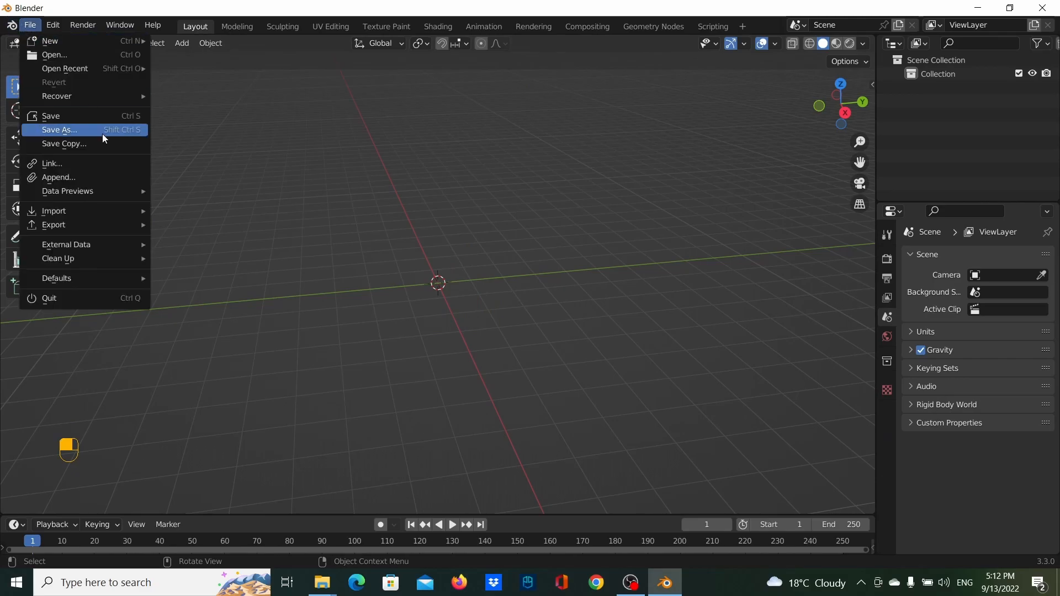
mouse_move(74, 211)
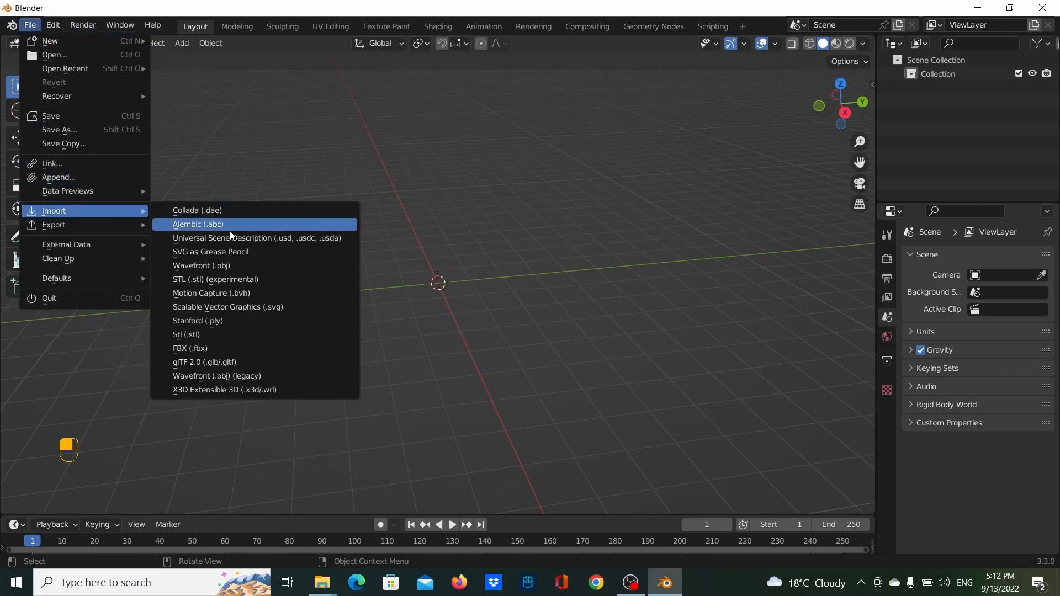
left_click(268, 307)
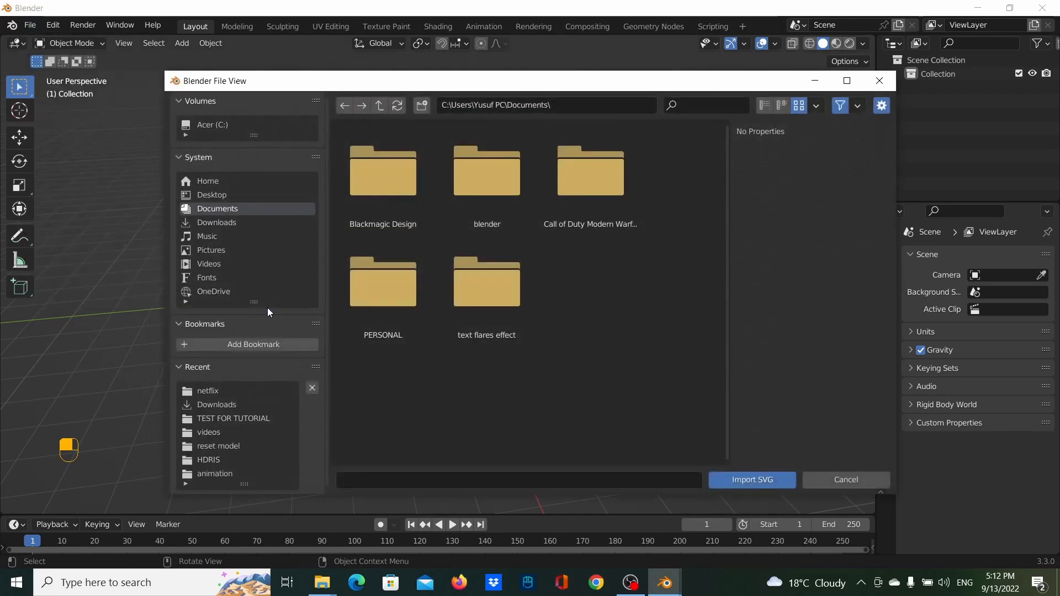
double_click(487, 187)
double_click(494, 309)
double_click(389, 425)
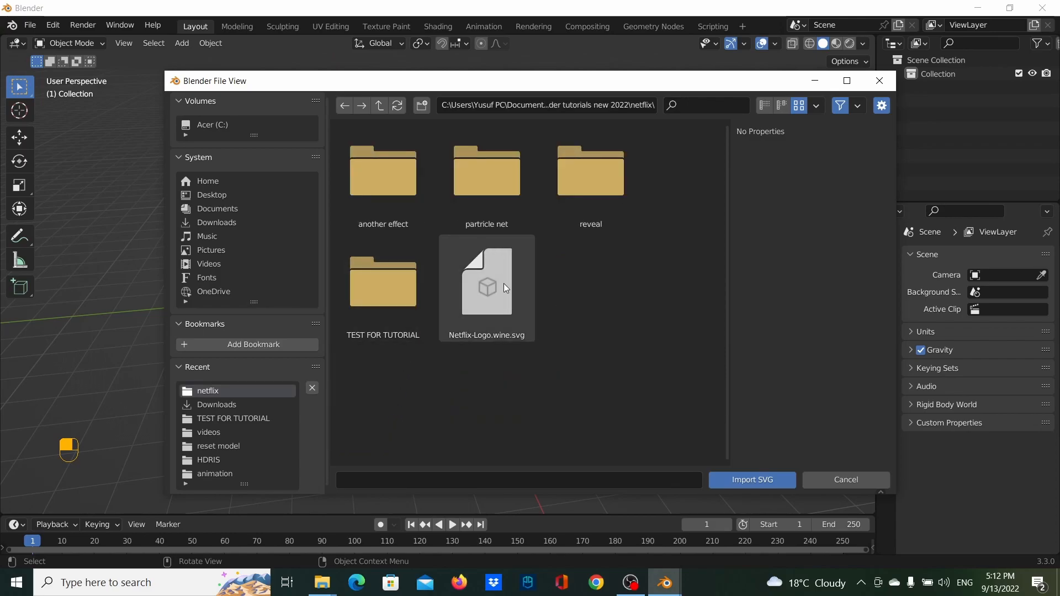
double_click(504, 283)
Step: Select the imported logo curve and scale it up uniformly to about 28.5
scroll(396, 310, "up", 3)
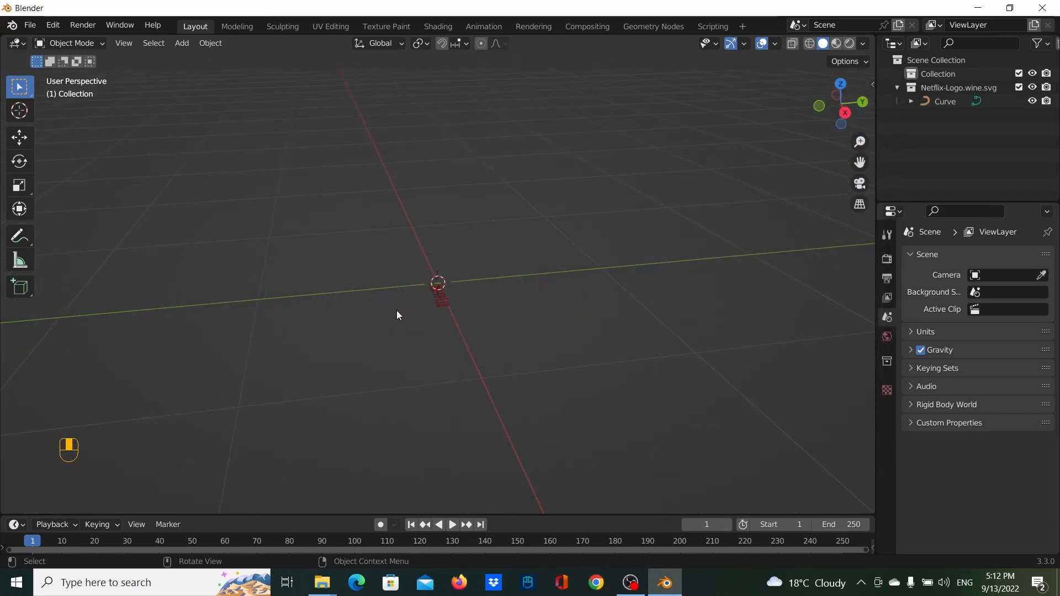
left_click(439, 293)
key("s")
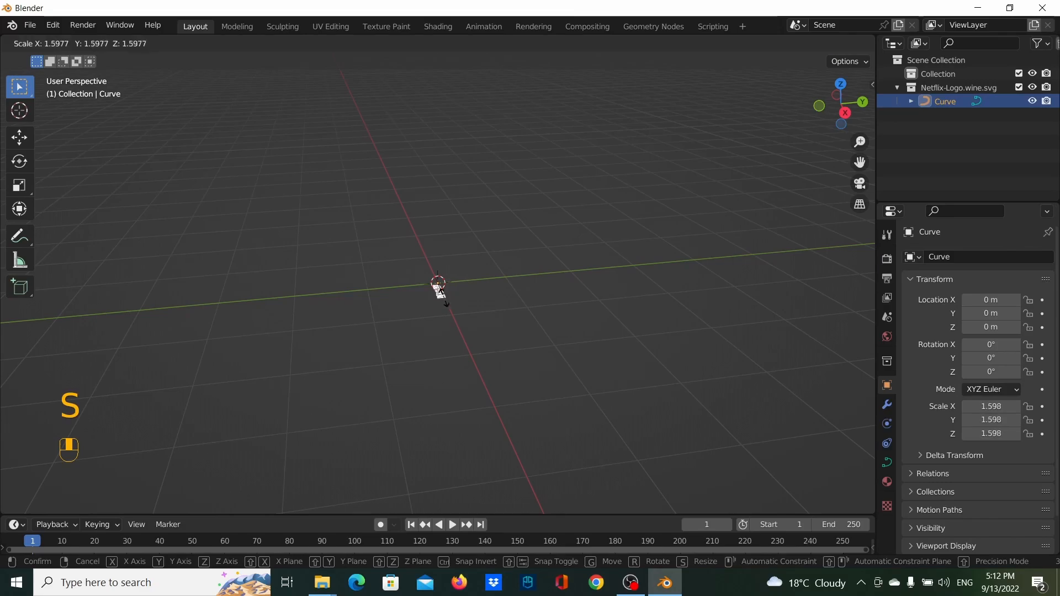
left_click(561, 396)
key("s")
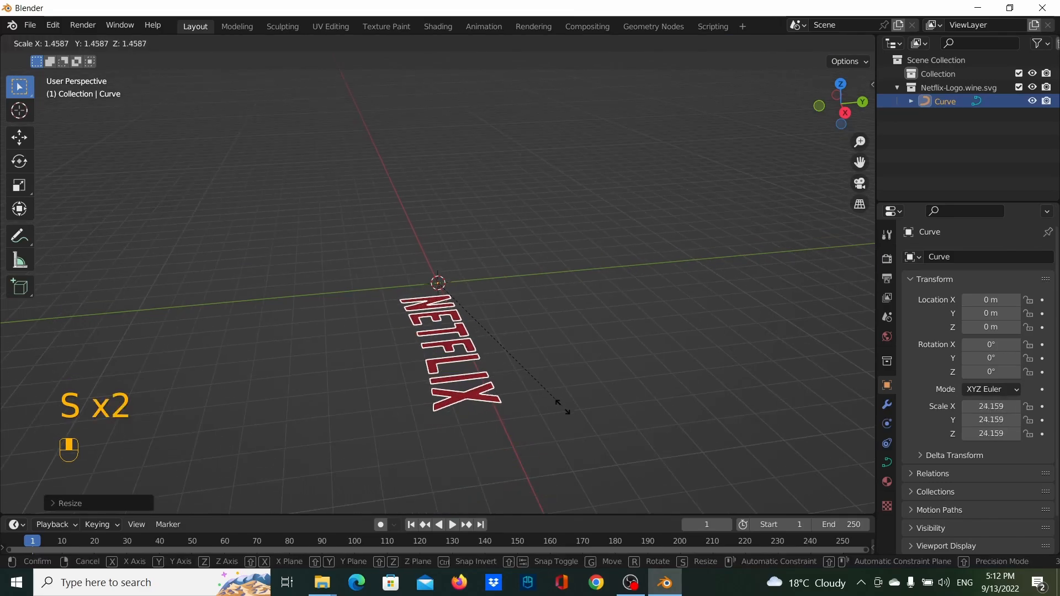
left_click(519, 397)
Step: Raise the logo along the Z axis by about 1.2 m
middle_click_drag(518, 397, 529, 387)
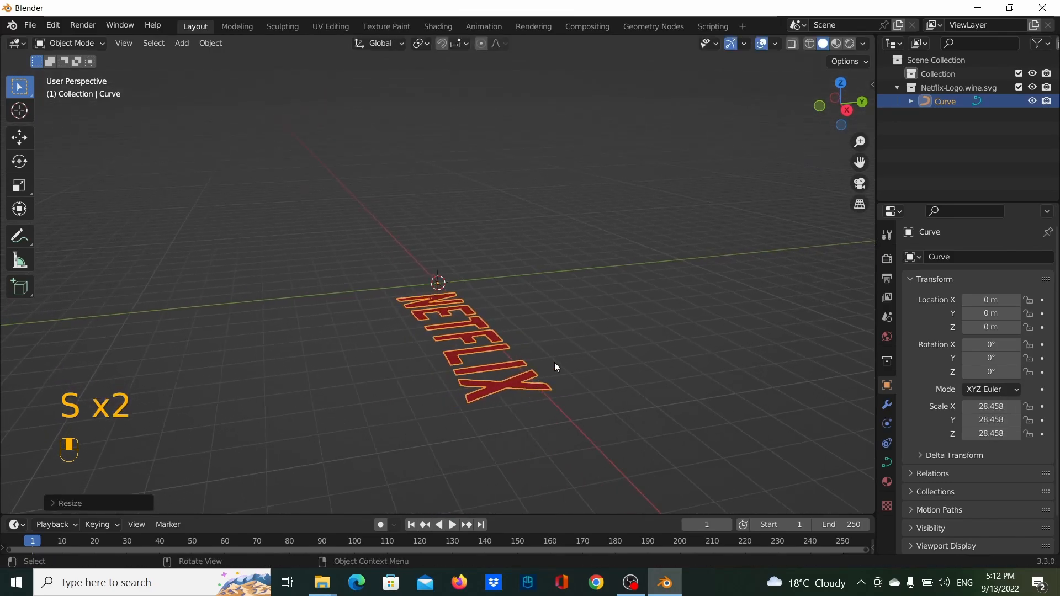
key("g")
key("z")
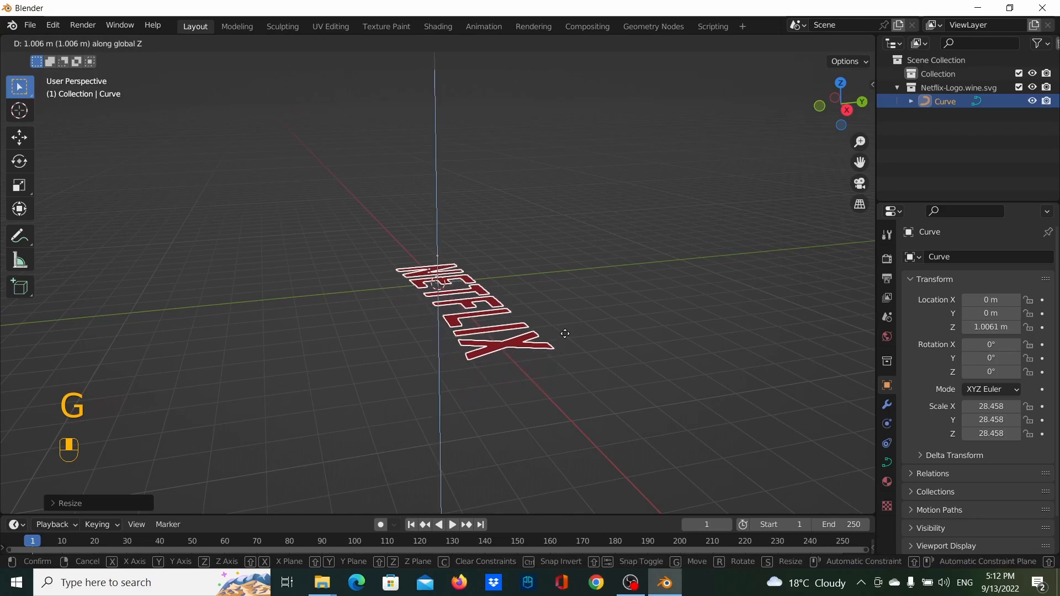
left_click(564, 329)
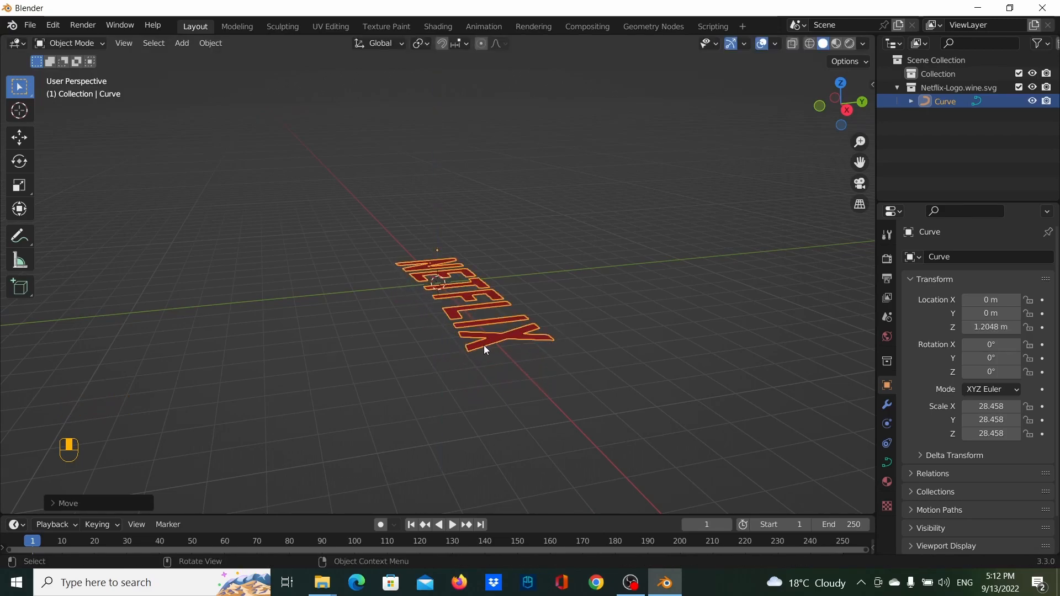
Step: Show the curve's data properties and move the logo in the negative X direction until it is roughly centred on the world origin
middle_click_drag(405, 329, 558, 316)
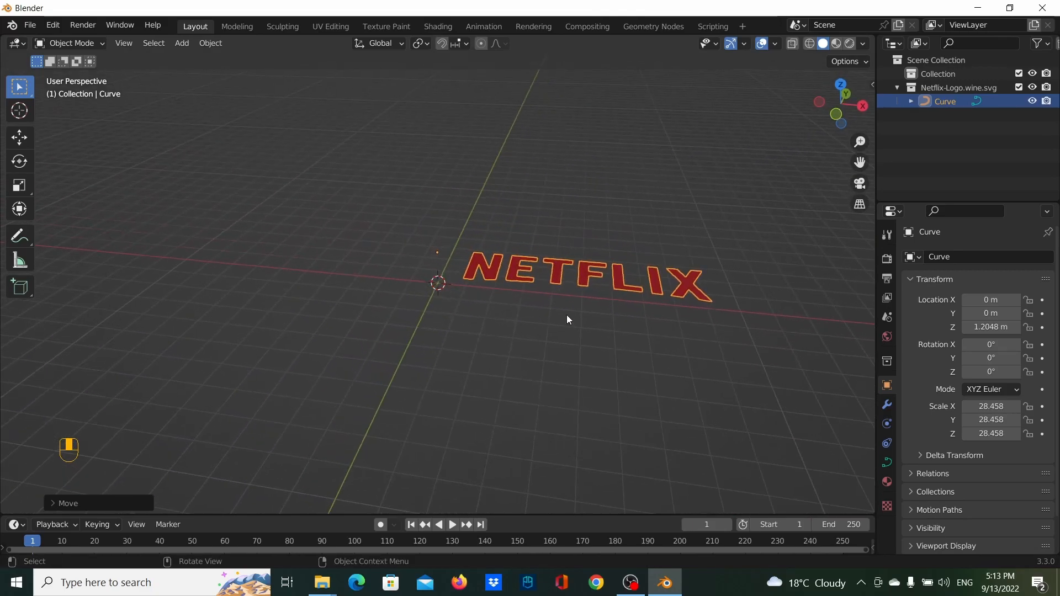
key("g")
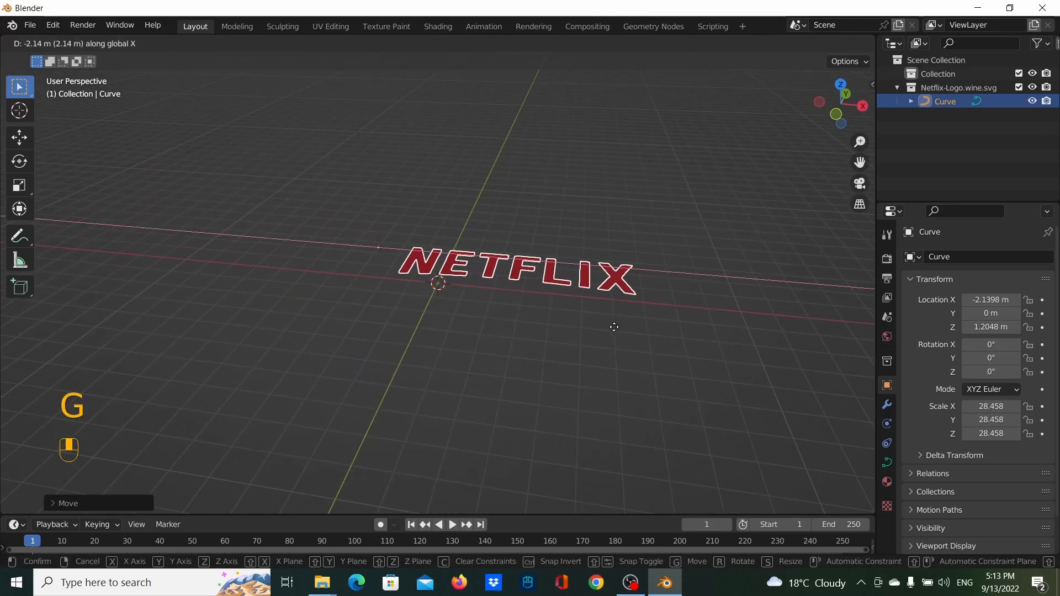
right_click(613, 326)
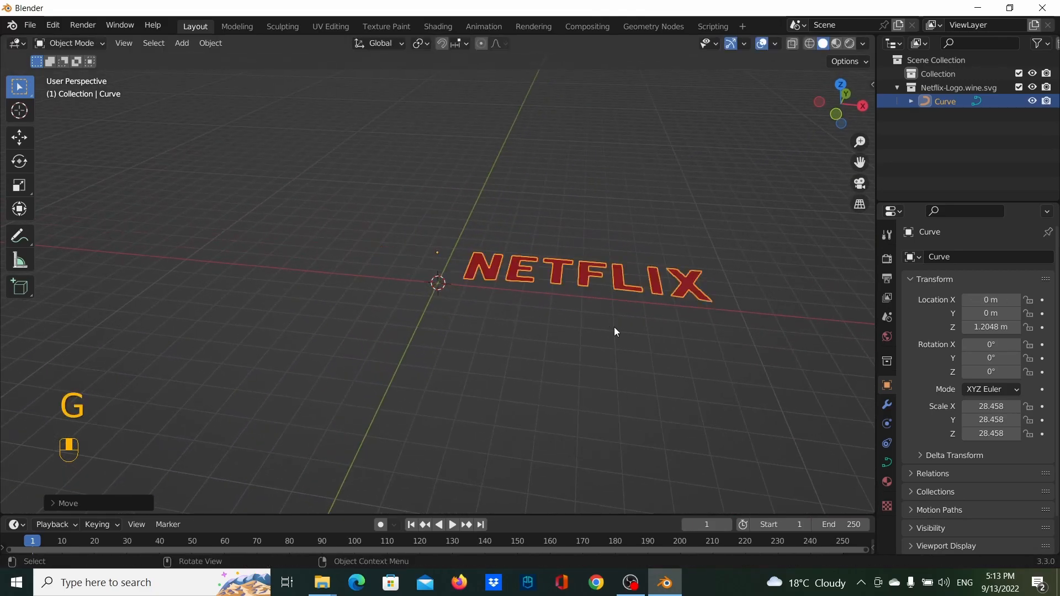
left_click(887, 462)
scroll(987, 478, "down", 4)
scroll(941, 448, "up", 2)
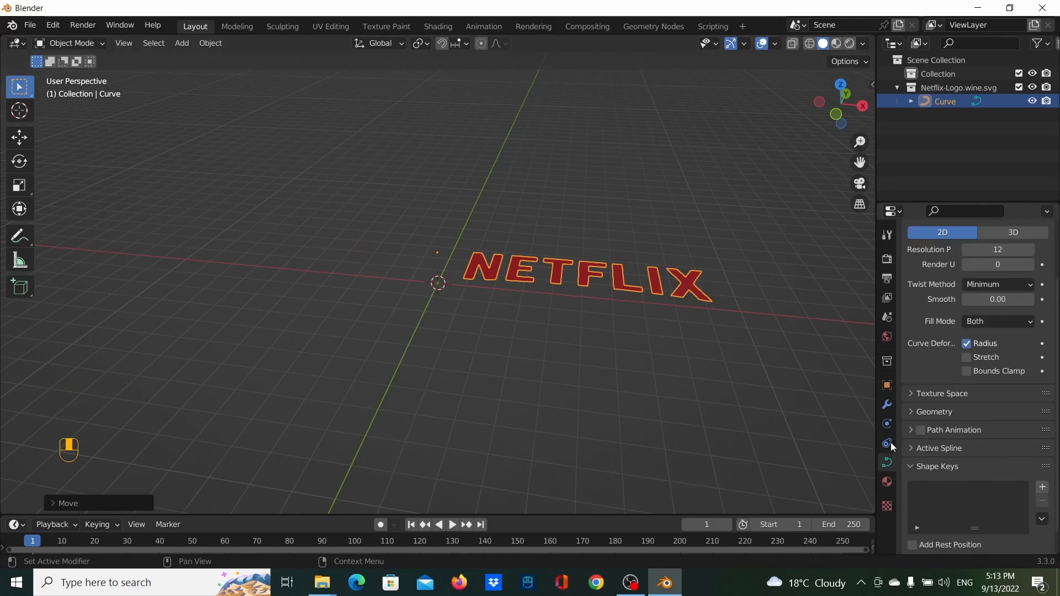
key("g")
key("x")
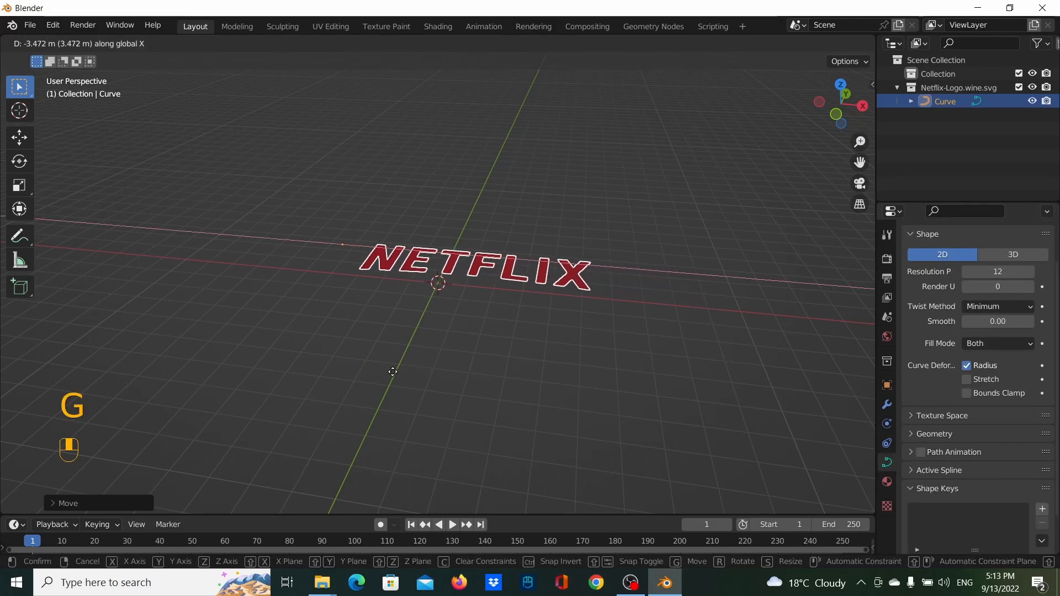
left_click(378, 367)
Step: Rotate the logo 90° around the global X axis so that it stands upright
middle_click_drag(431, 369, 447, 390)
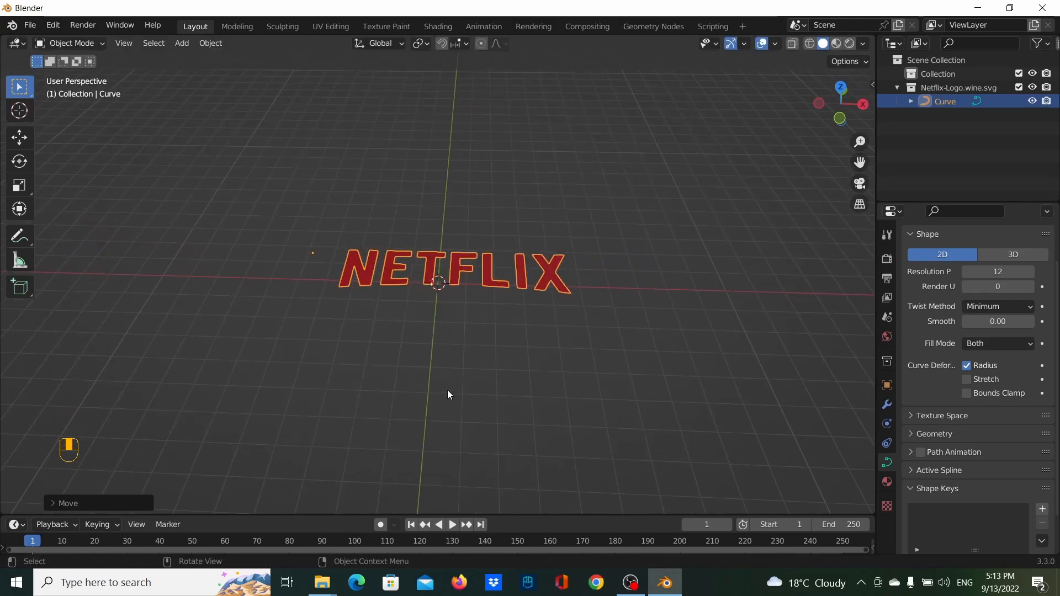
middle_click_drag(498, 350, 394, 353)
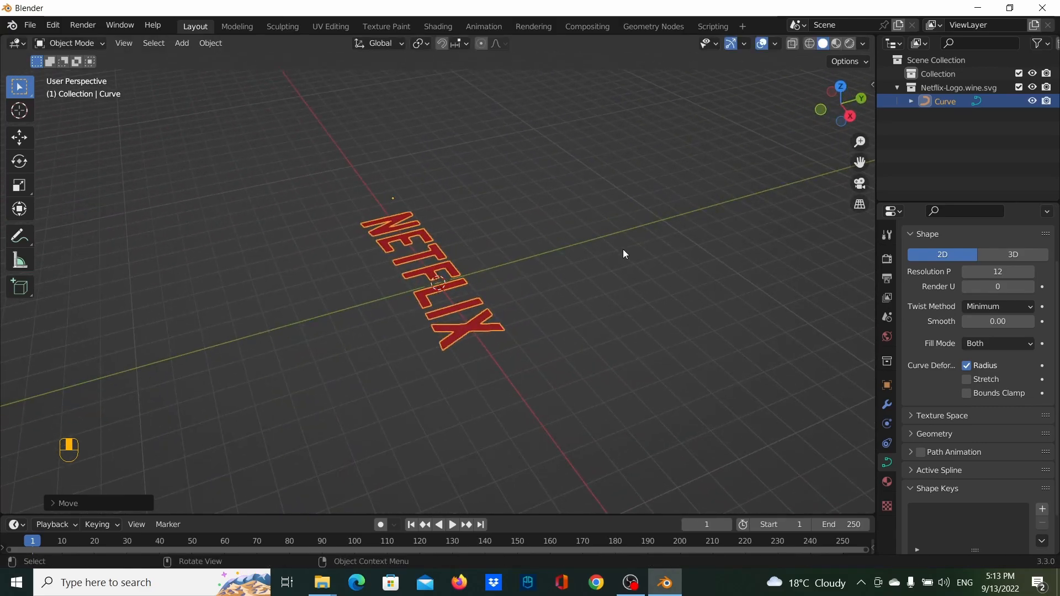
scroll(613, 276, "down", 5)
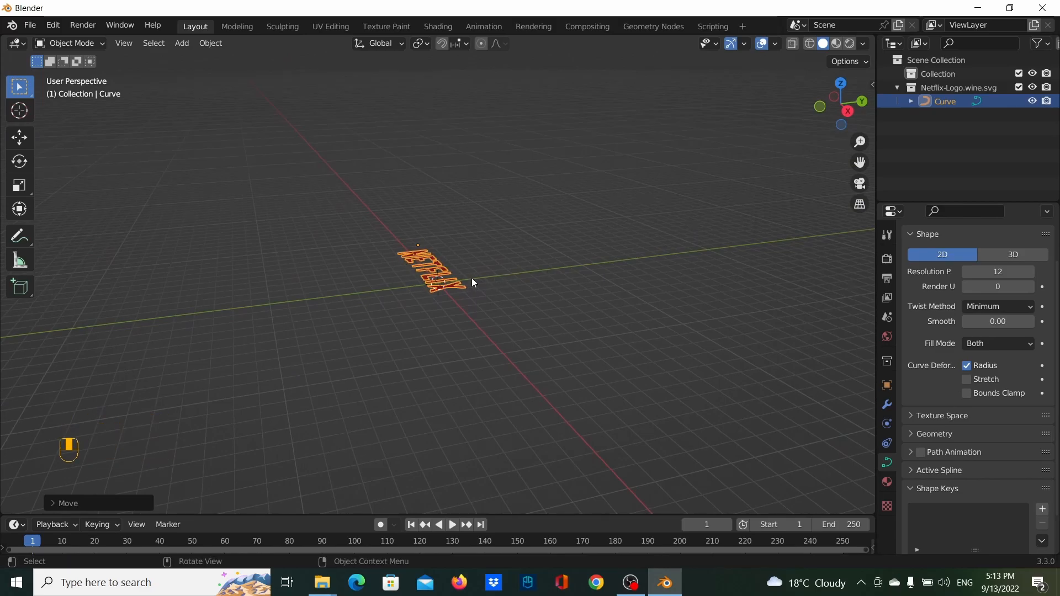
scroll(451, 298, "up", 2)
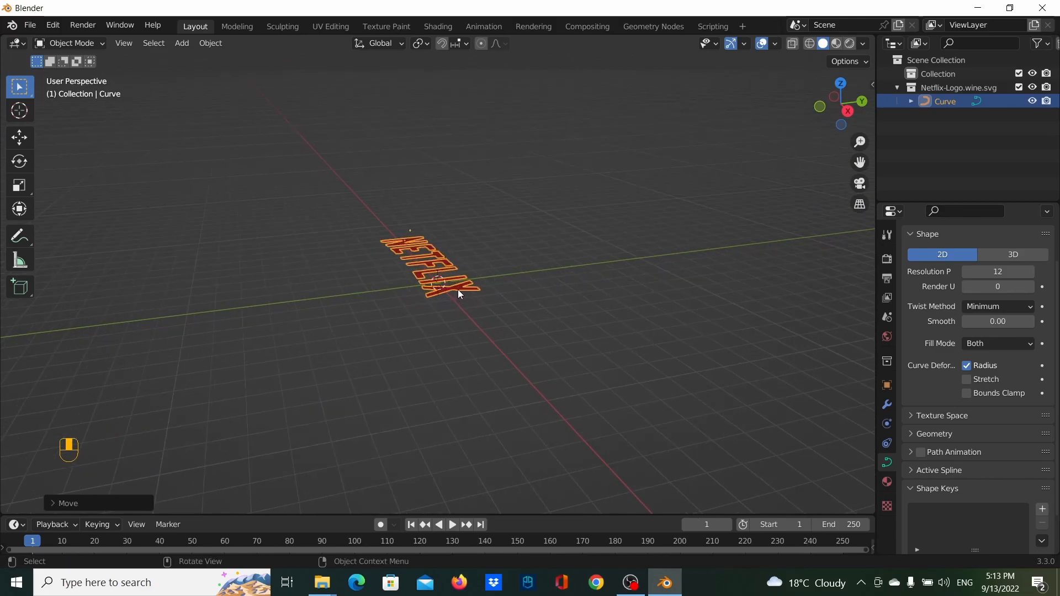
type("rx90")
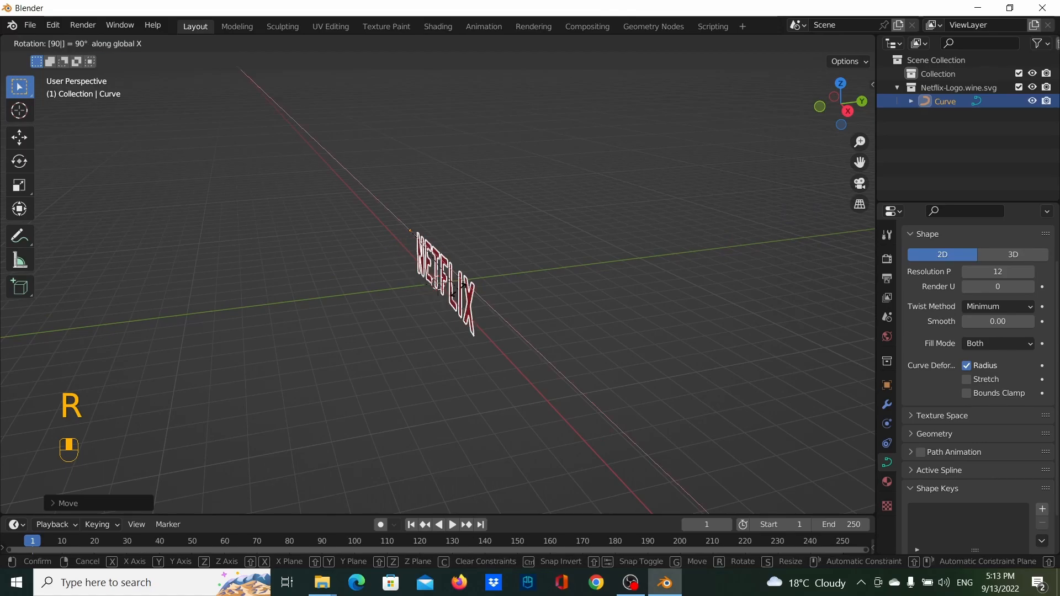
left_click(458, 289)
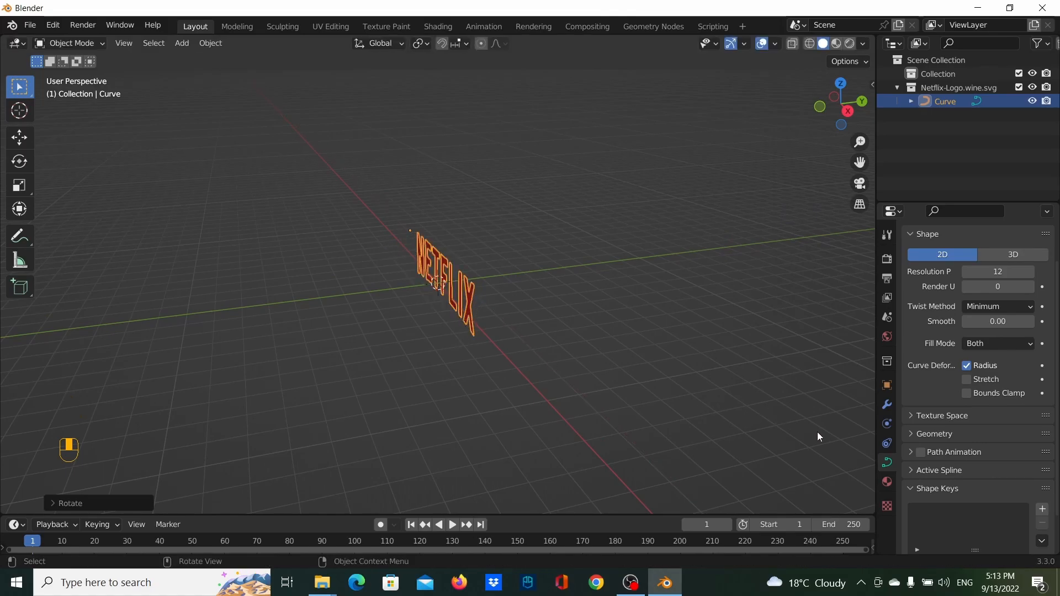
Step: Give the logo curve thickness through its geometry settings, trying an extrude of 0.05 m and then settling on 0.005 m
left_click(932, 435)
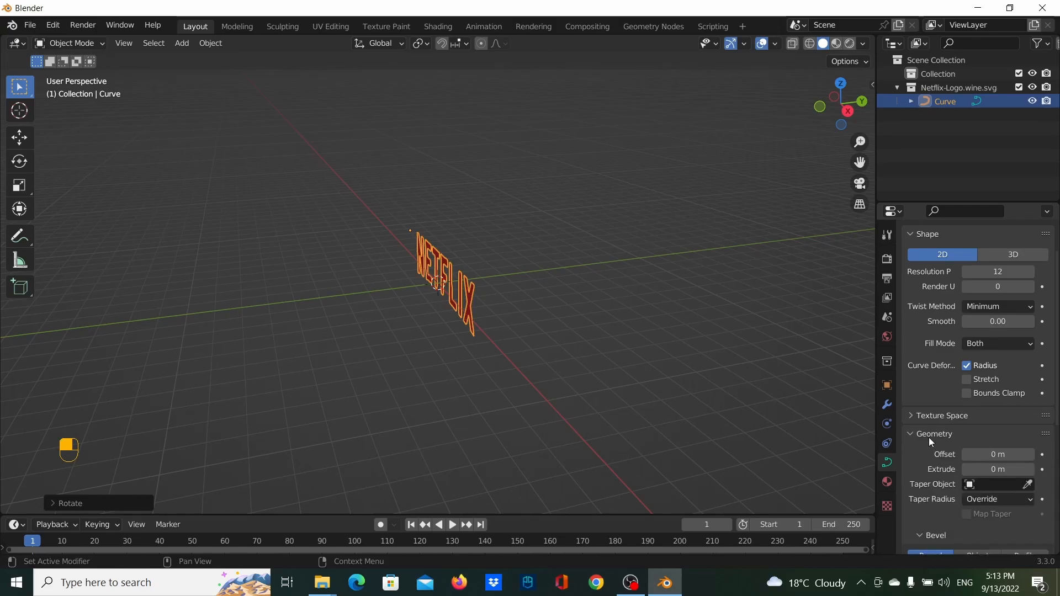
left_click(997, 470)
type("0.0")
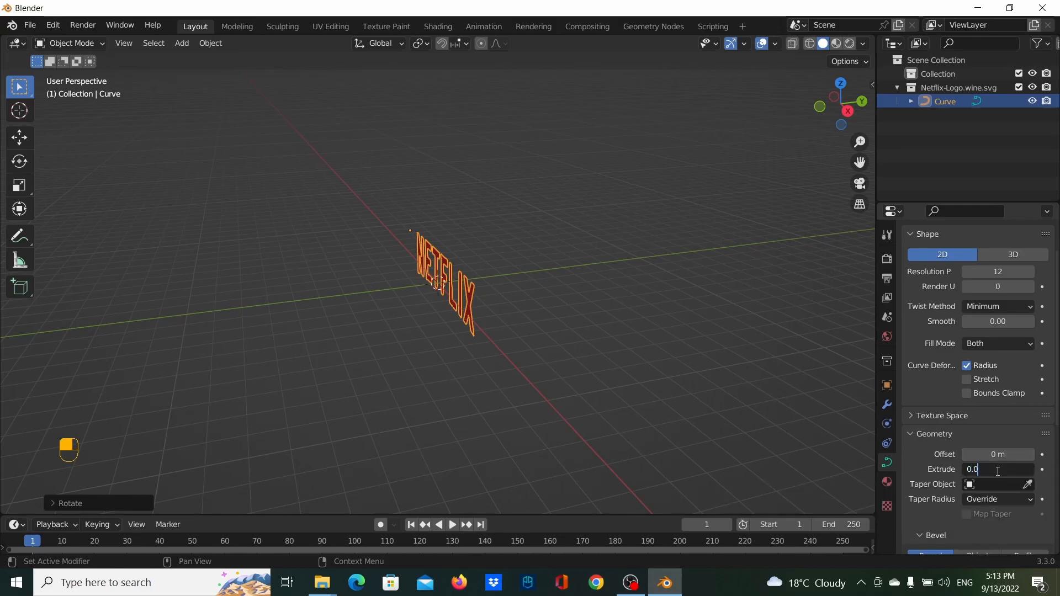
type("5")
key("Return")
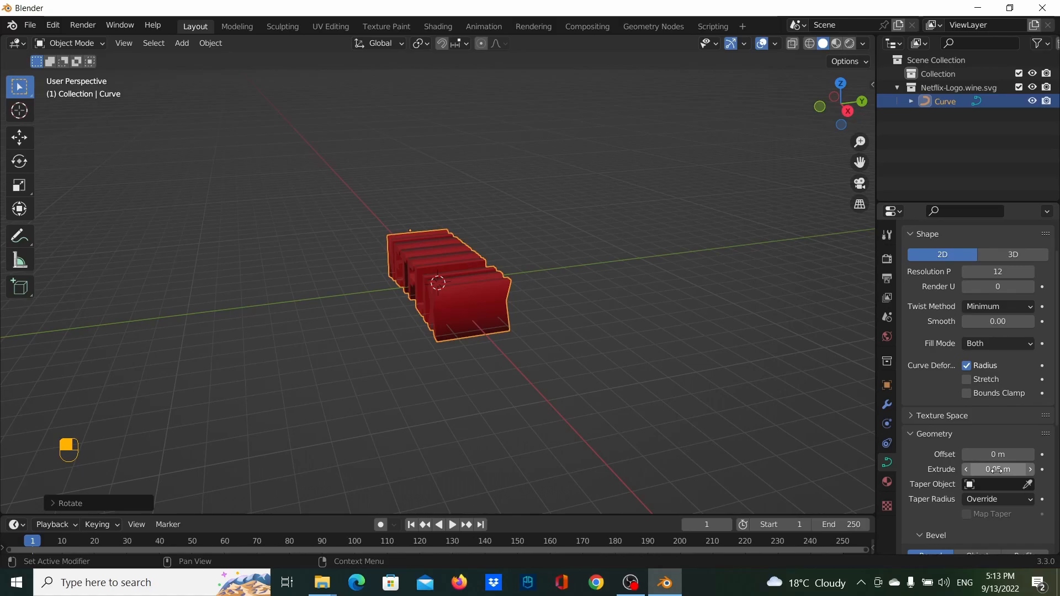
left_click(997, 469)
type("0.005")
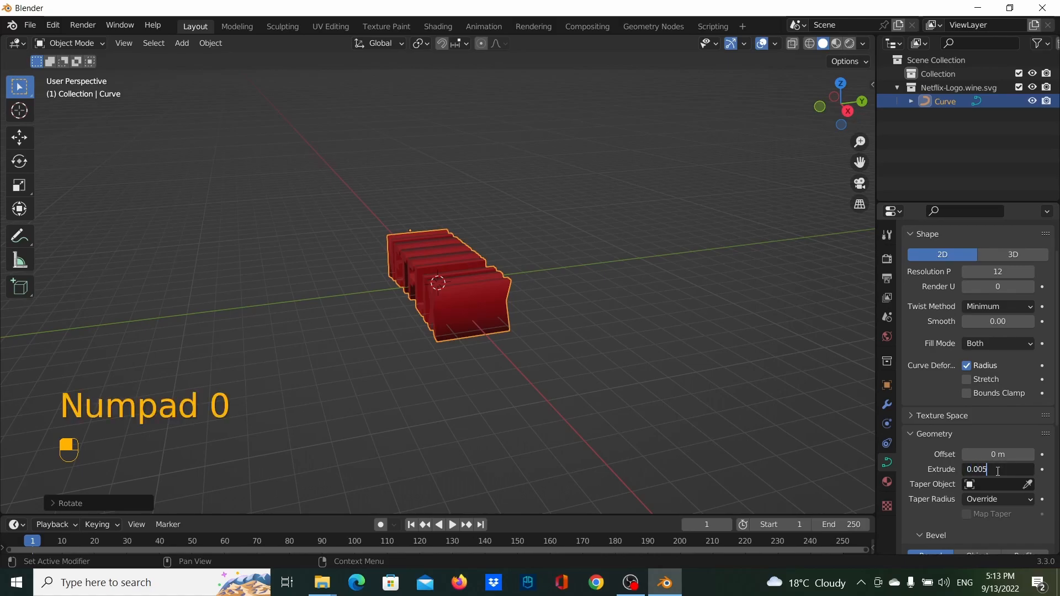
key("Return")
Step: Add a new camera to the scene
middle_click_drag(614, 402, 446, 322)
key("shift")
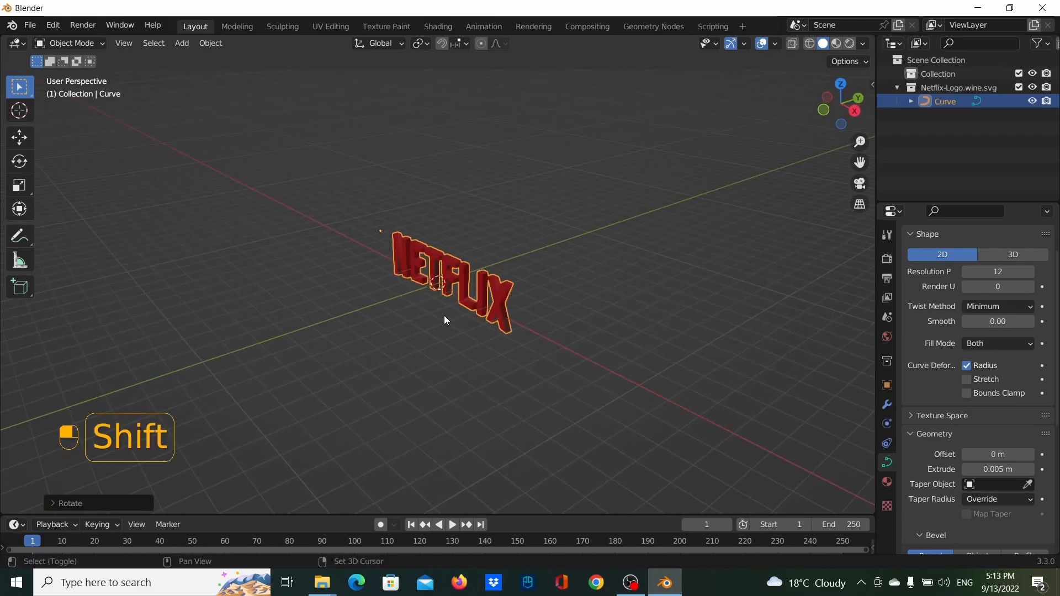
key("shift+a")
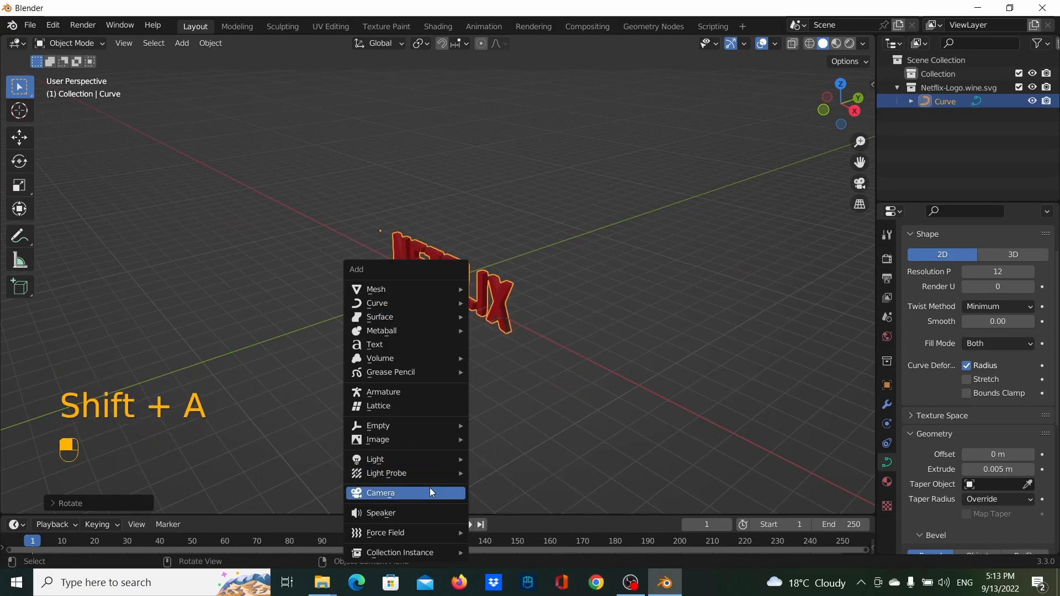
left_click(426, 489)
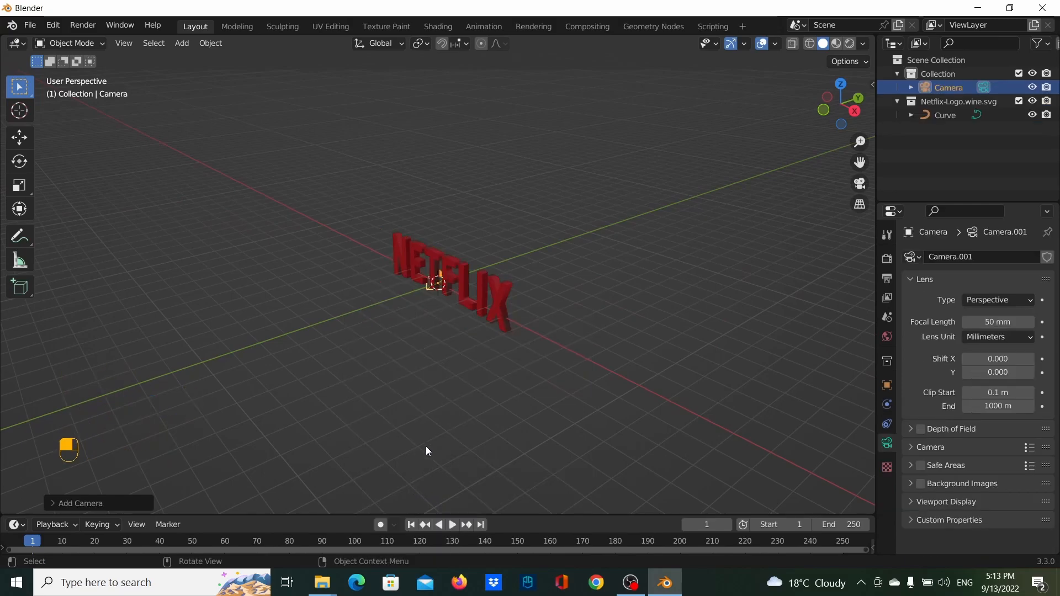
Step: Switch to the front view and align the new camera to it so that it frames the logo
middle_click_drag(411, 364, 369, 356)
key("KP_1")
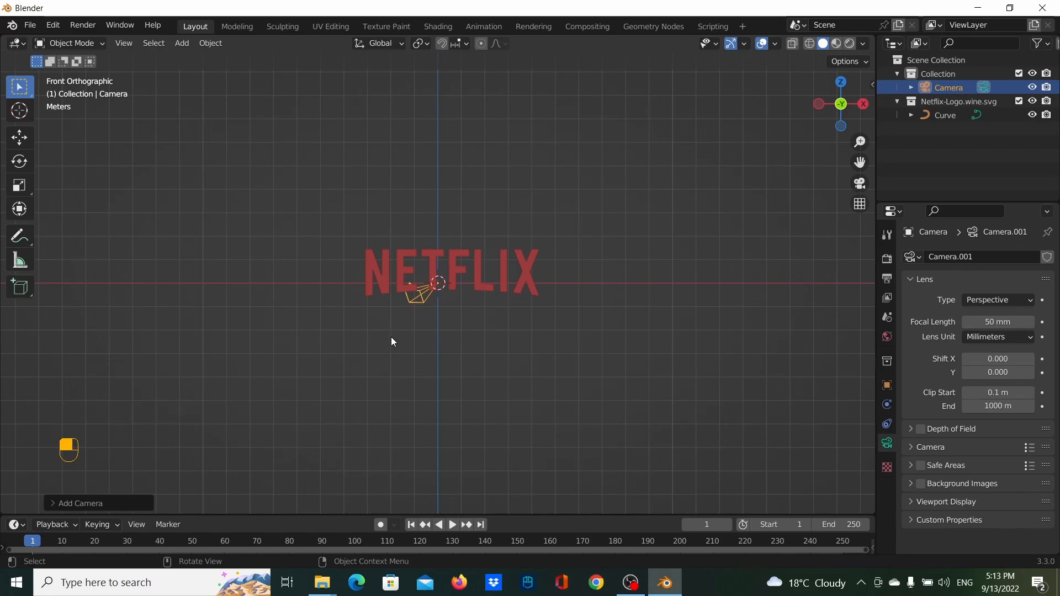
key("ctrl+alt+KP_0")
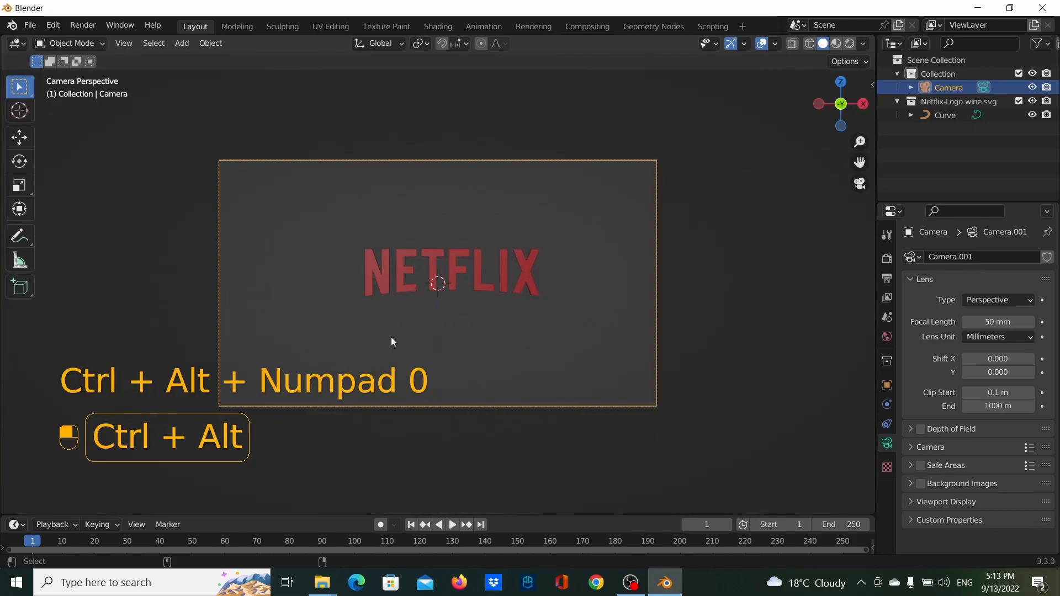
key("ctrl+alt+KP_0")
key("ctrl+alt+KP_0")
Step: Move the logo about 0.54 m along negative X and scale it up about 1.28 times
left_click(515, 265)
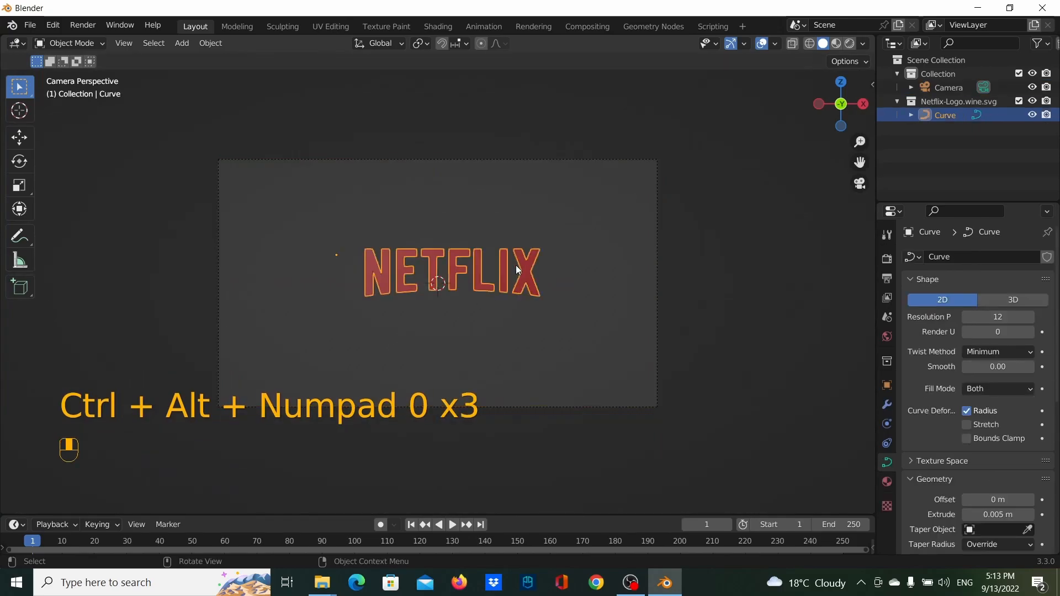
key("g")
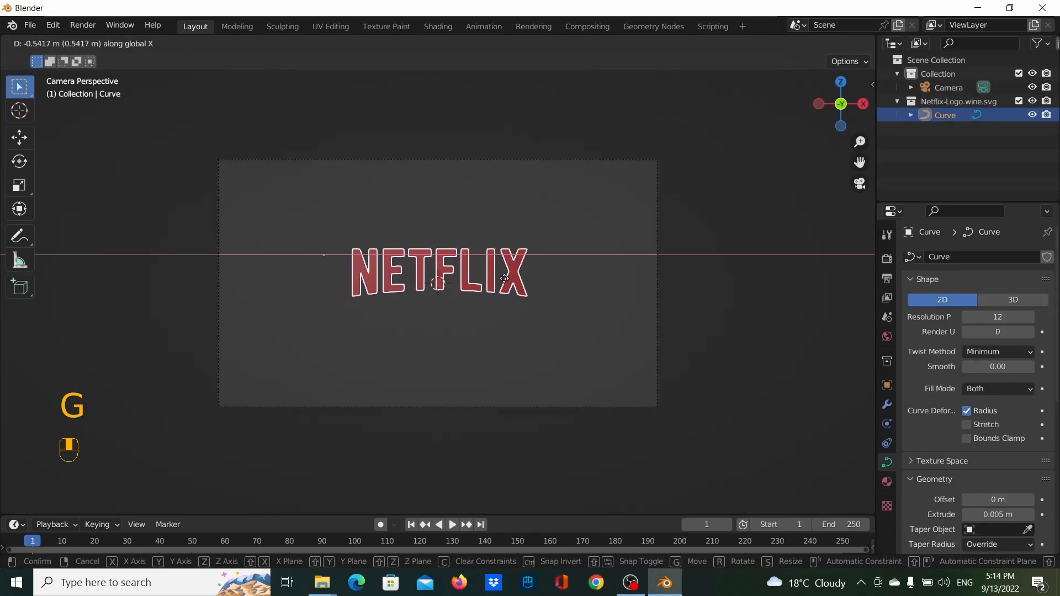
left_click(504, 278)
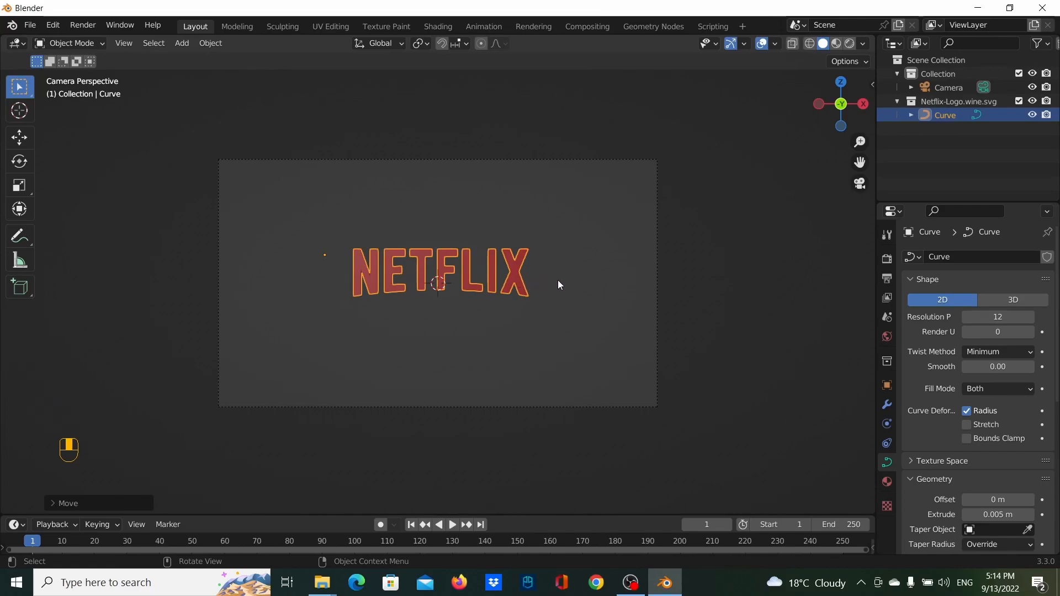
key("s")
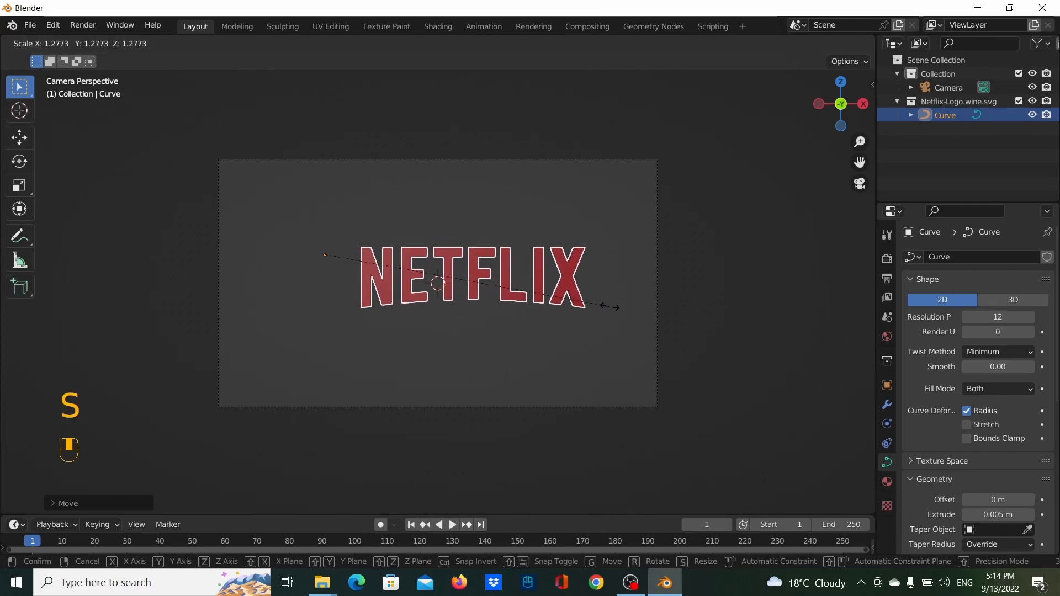
left_click(601, 301)
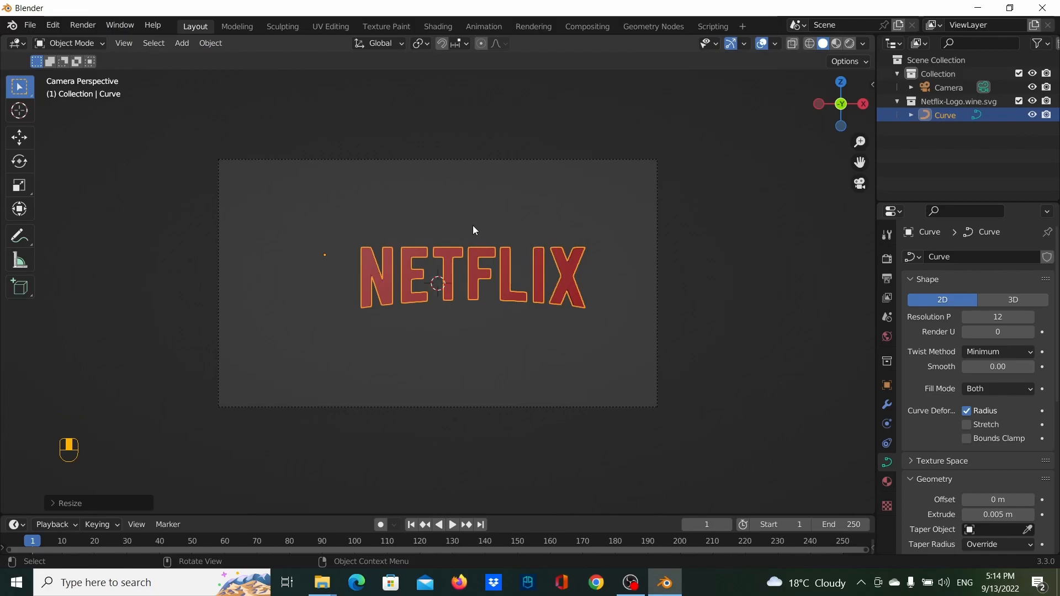
Step: Set the logo's origin to its geometry
left_click(213, 45)
mouse_move(253, 77)
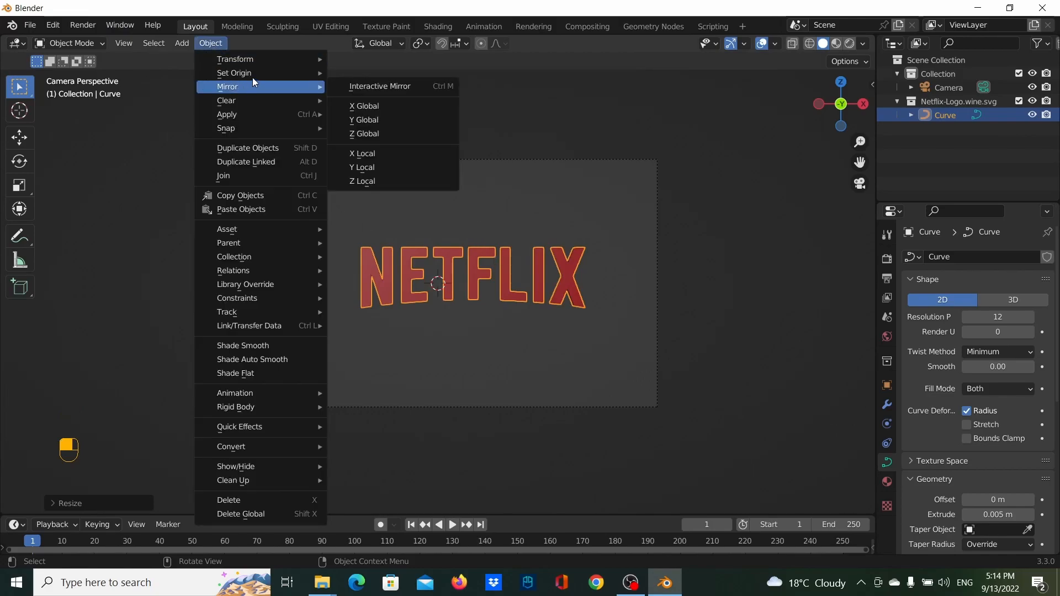
left_click(448, 88)
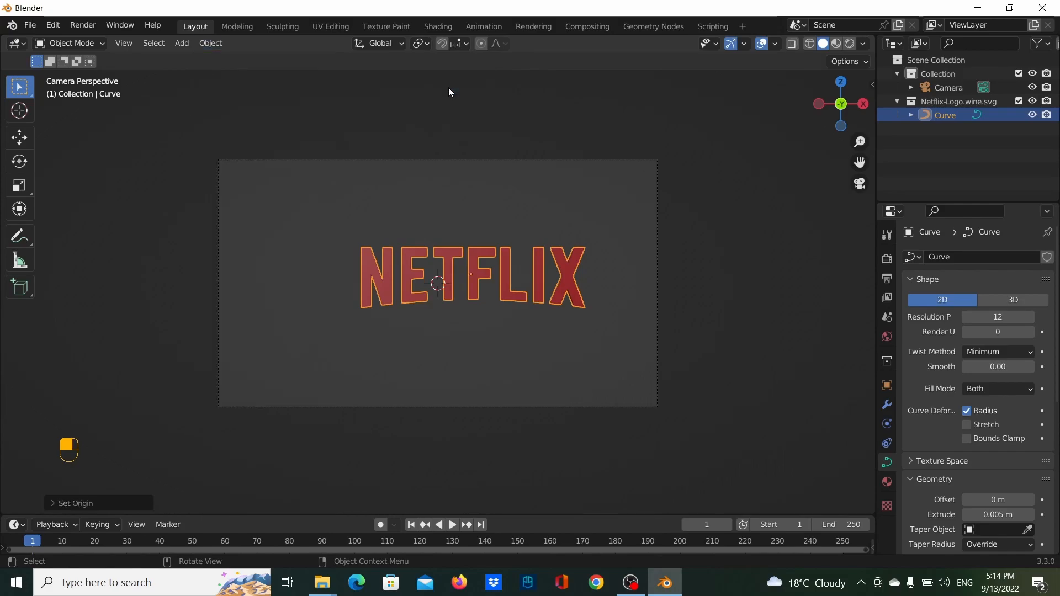
Step: Centre the logo in the camera frame by moving it about 1.6 m along negative X, then enlarge it and readjust its X position
key("g")
key("x")
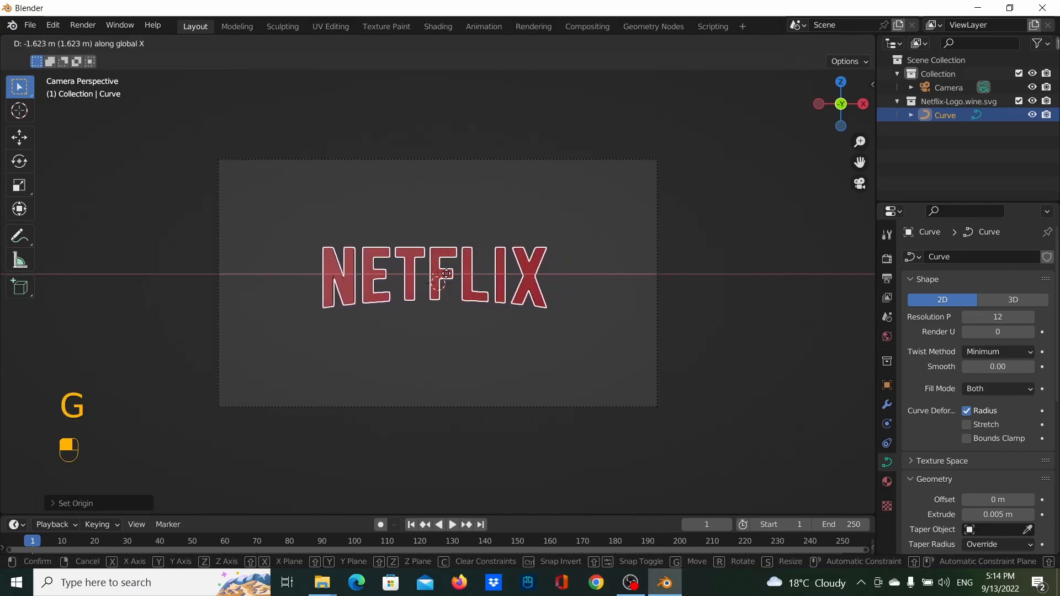
left_click(445, 273)
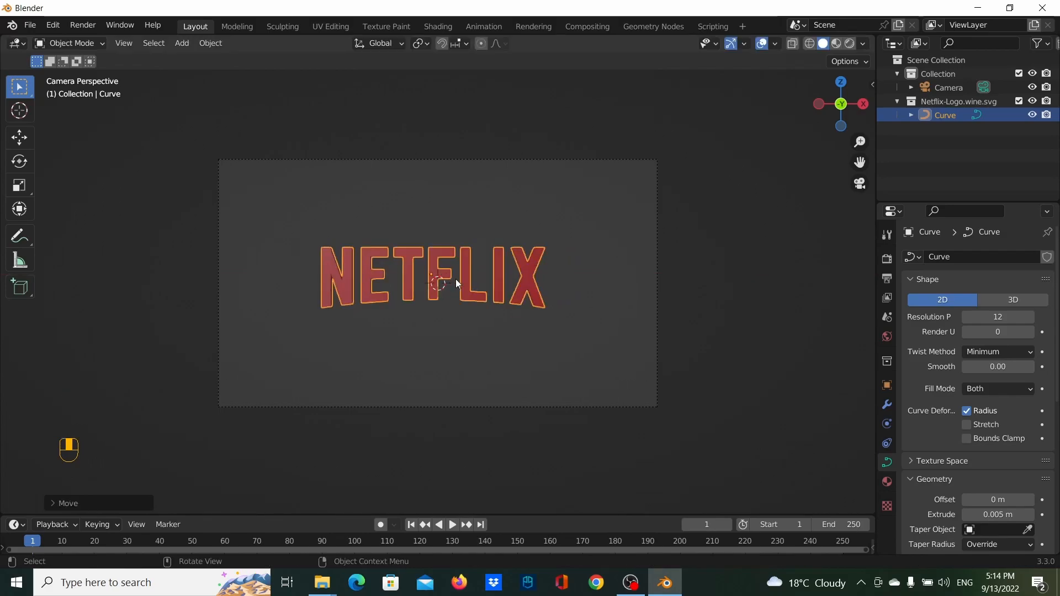
key("s")
left_click(463, 284)
key("g")
key("x")
left_click(473, 283)
Step: Raise the logo about 0.4 m along Z within the camera frame
key("g")
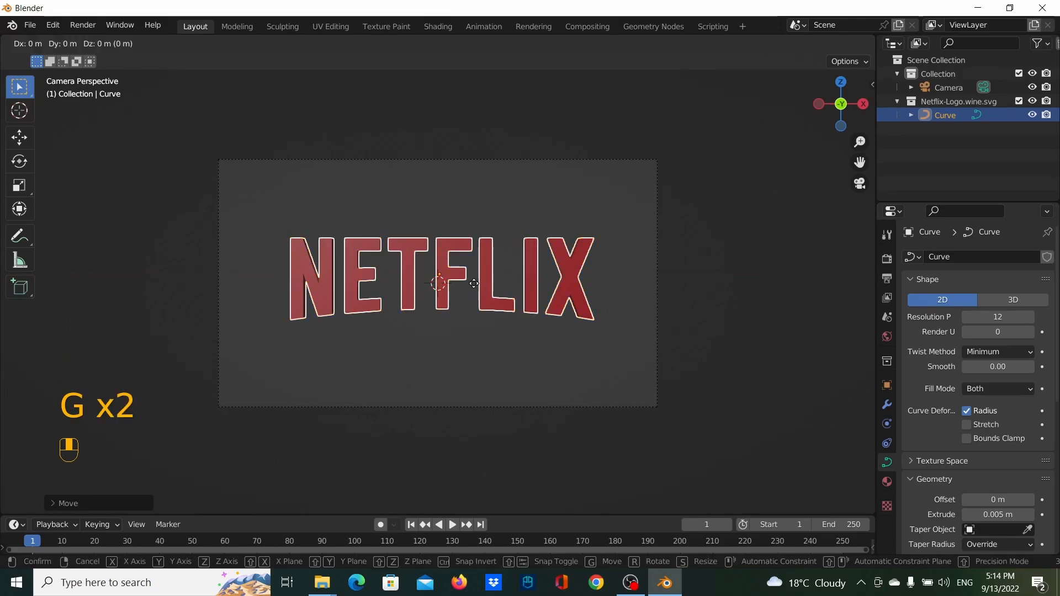
key("z")
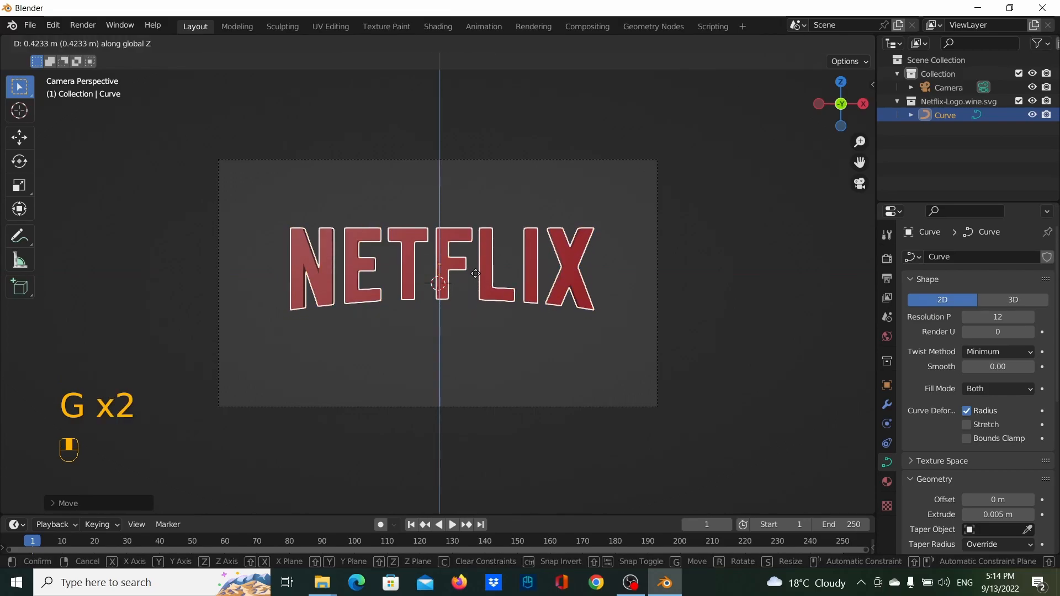
left_click(476, 273)
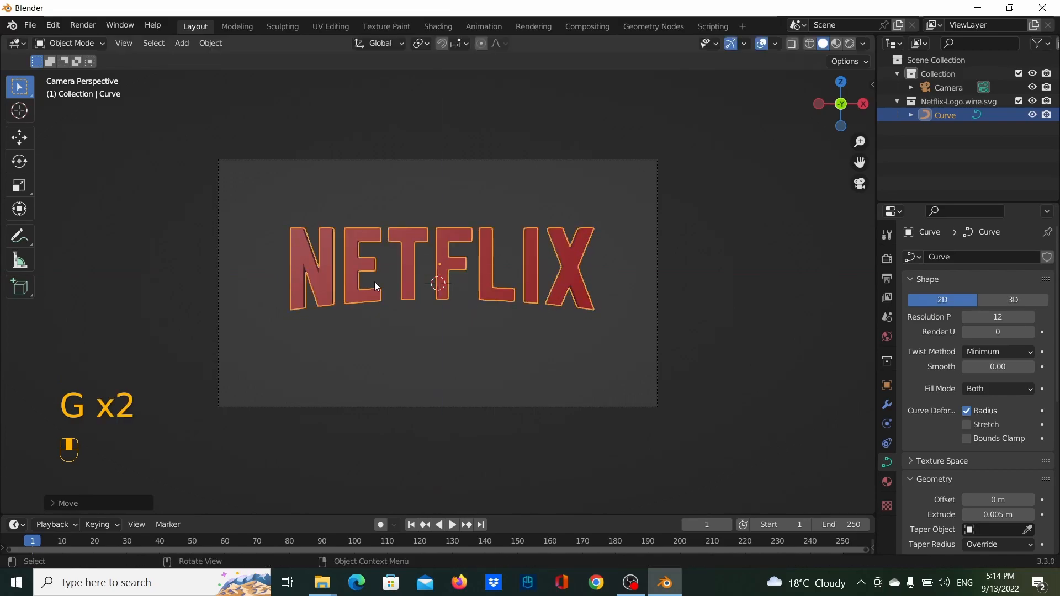
key("g")
key("z")
left_click(477, 310)
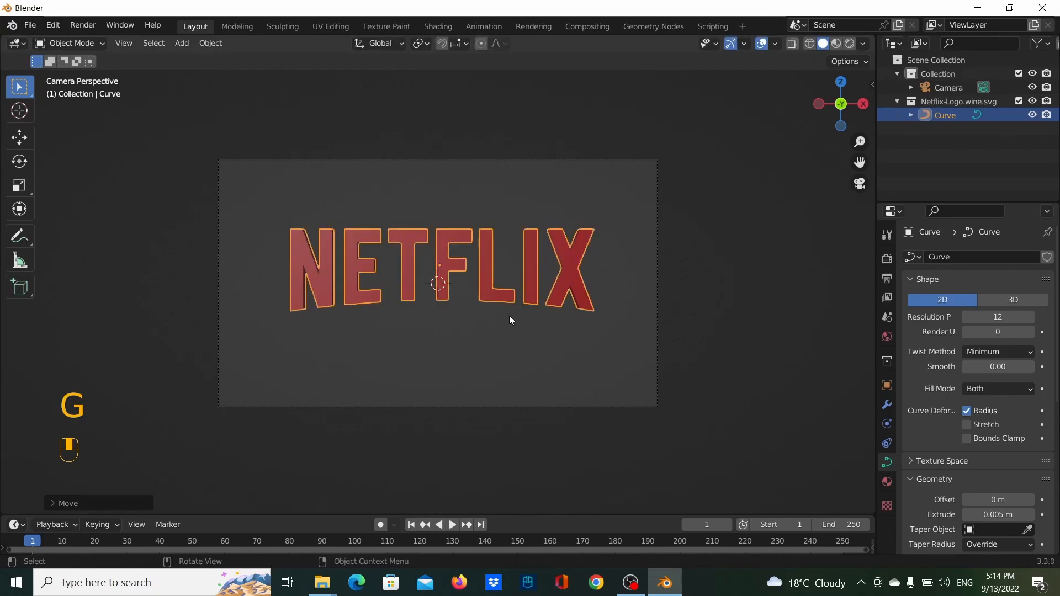
left_click(762, 349)
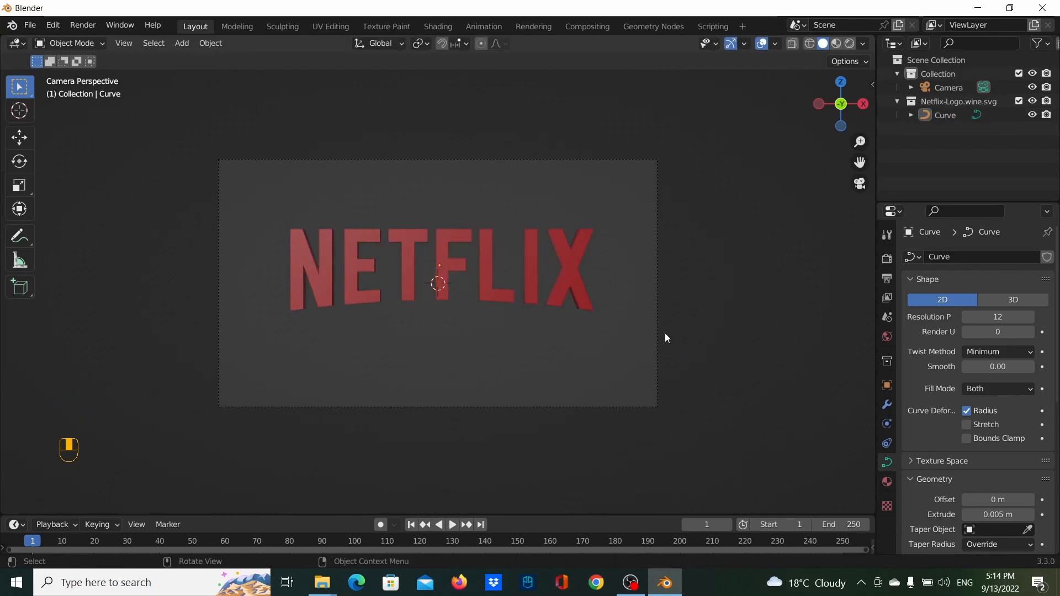
Step: Leave the camera view and convert the logo curve to a mesh
left_click(561, 298)
scroll(629, 331, "down", 2)
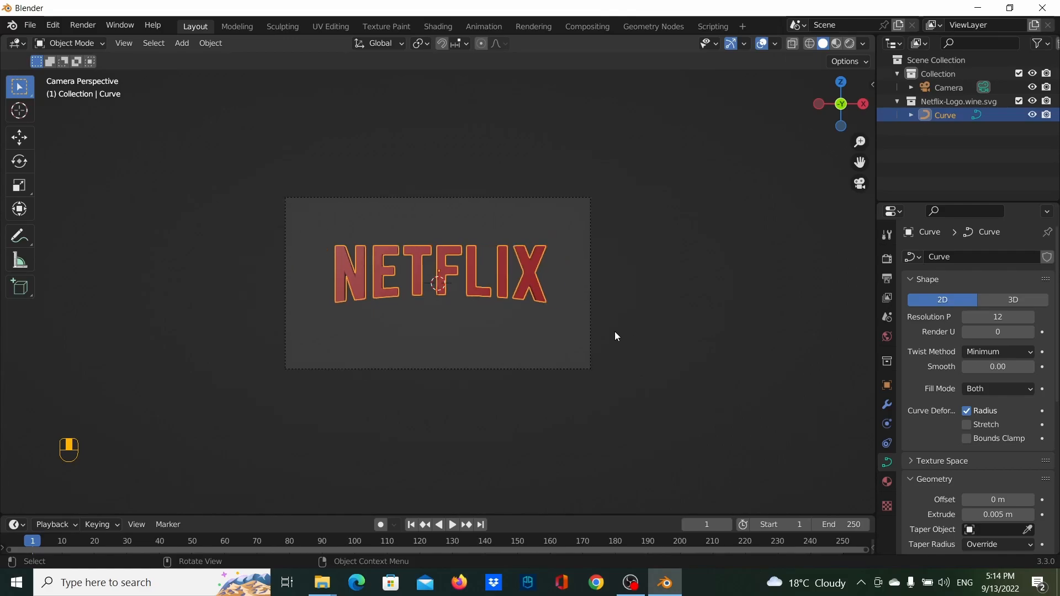
key("KP_0")
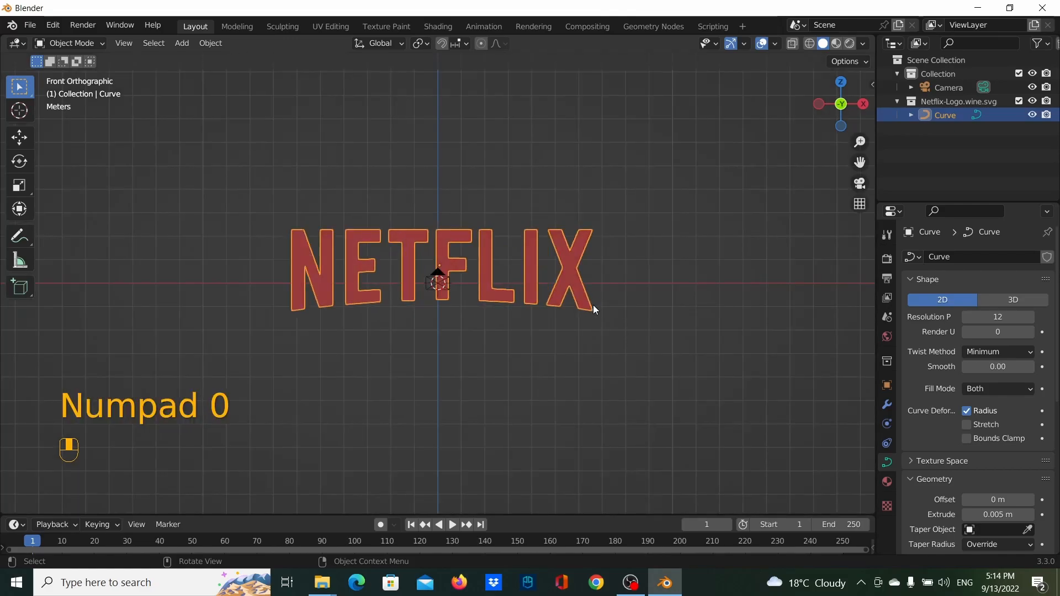
scroll(532, 315, "up", 3)
scroll(530, 315, "down", 4)
scroll(531, 316, "up", 3)
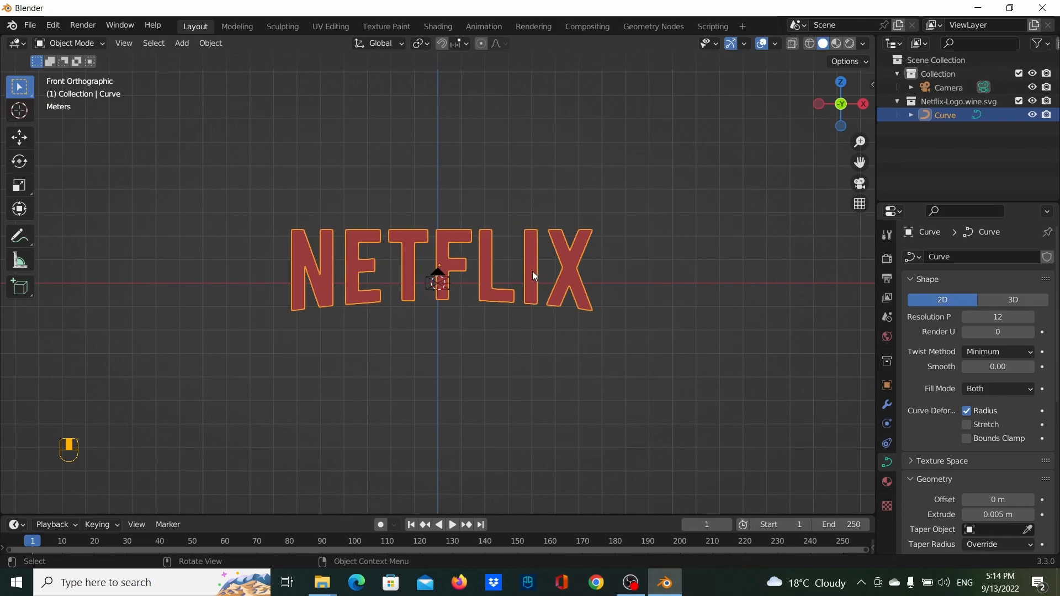
left_click(217, 46)
left_click(210, 44)
mouse_move(253, 445)
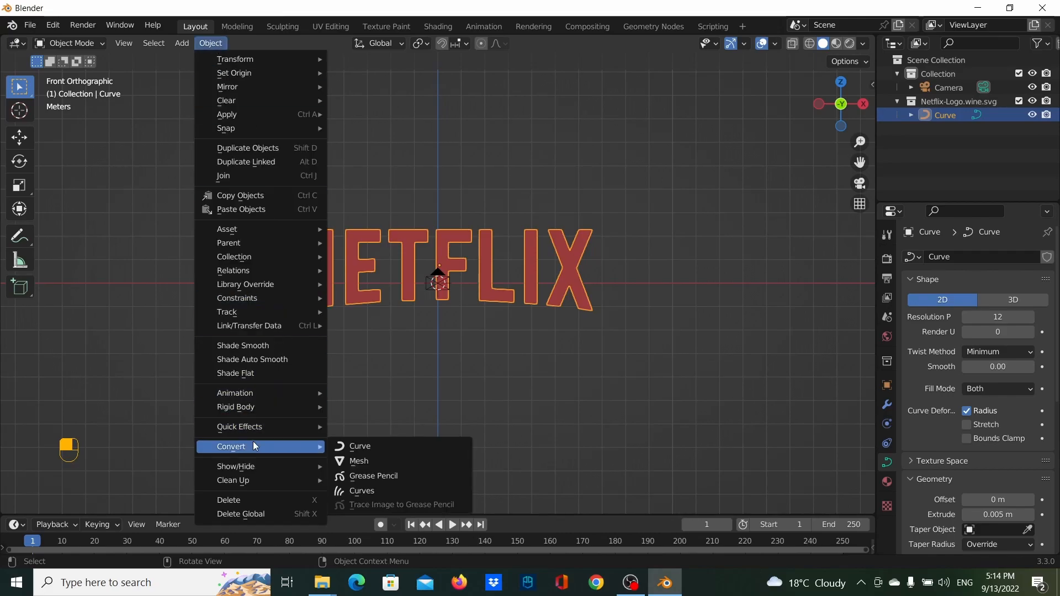
left_click(379, 461)
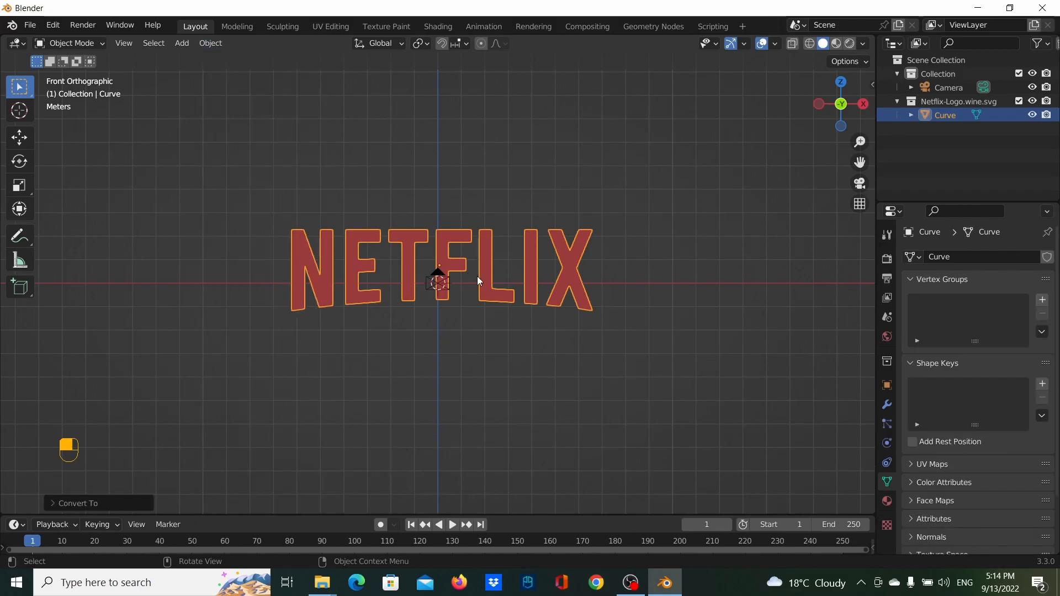
Step: Check the logo's mesh in Edit Mode and add a Remesh modifier to it in Object Mode
key("Tab")
key("Tab")
key("Tab")
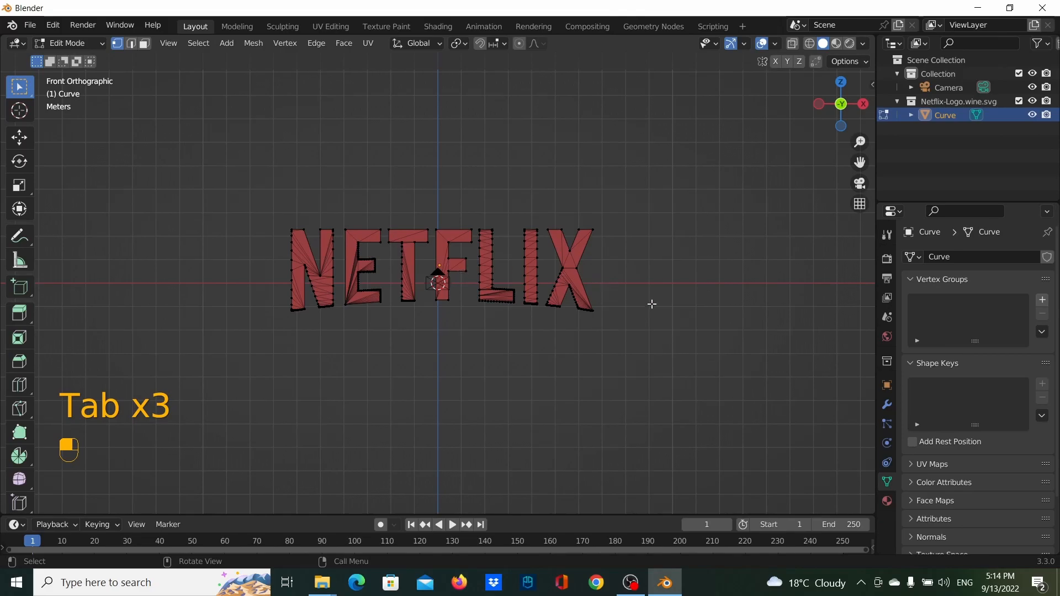
key("Tab")
left_click(886, 406)
left_click(968, 258)
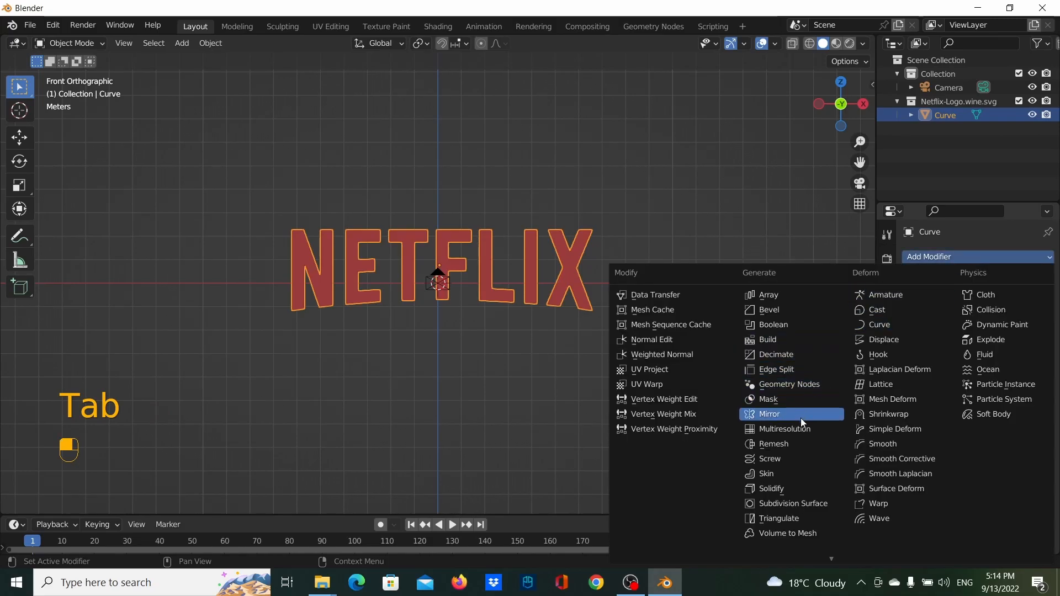
left_click(796, 443)
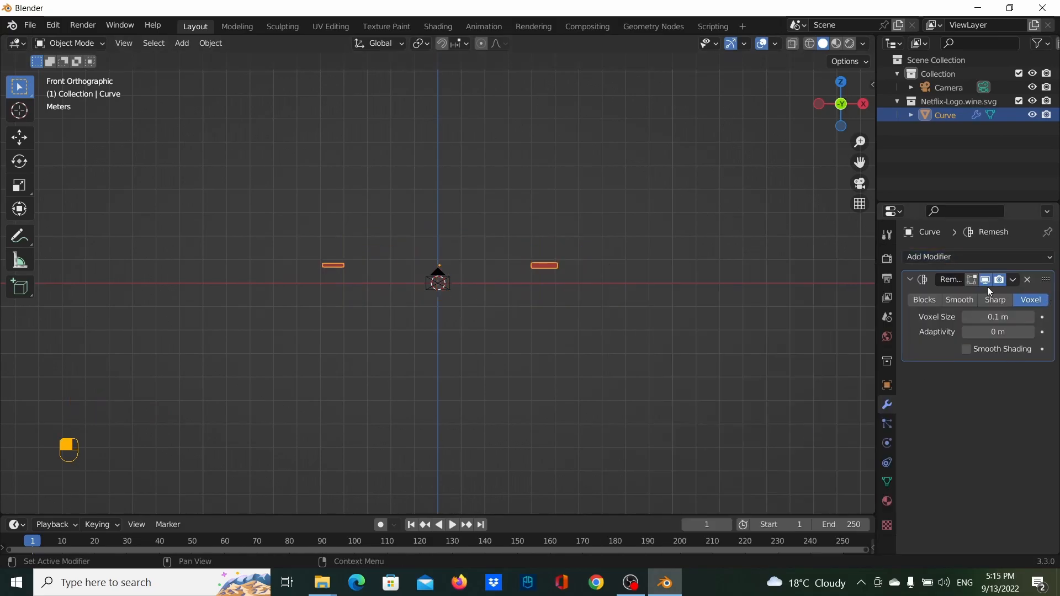
Step: Set the Remesh modifier to Smooth with Remove Disconnected off and an octree depth of 9, and apply it
left_click(961, 302)
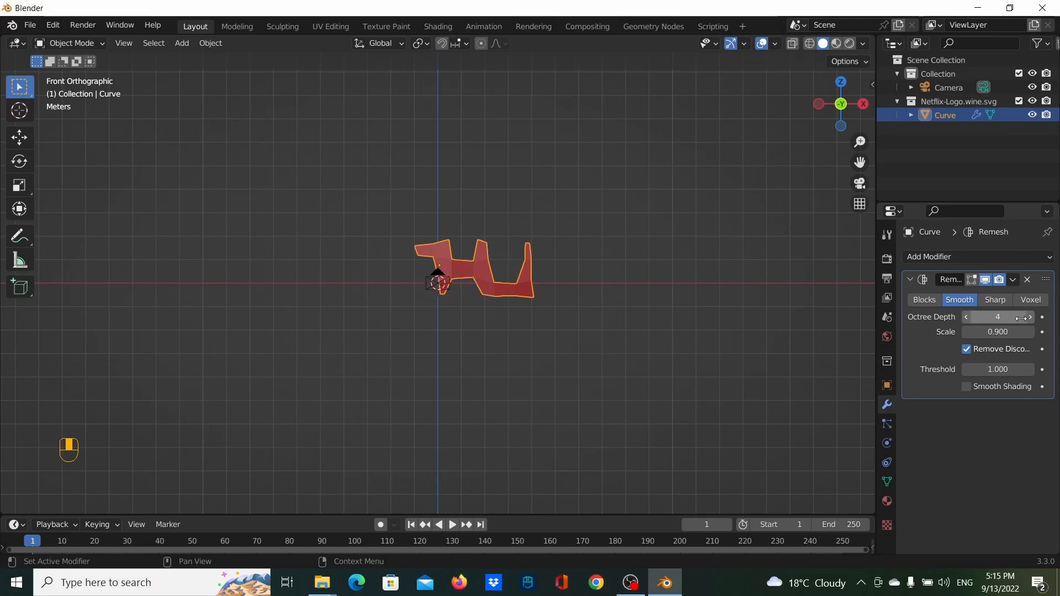
left_click(967, 348)
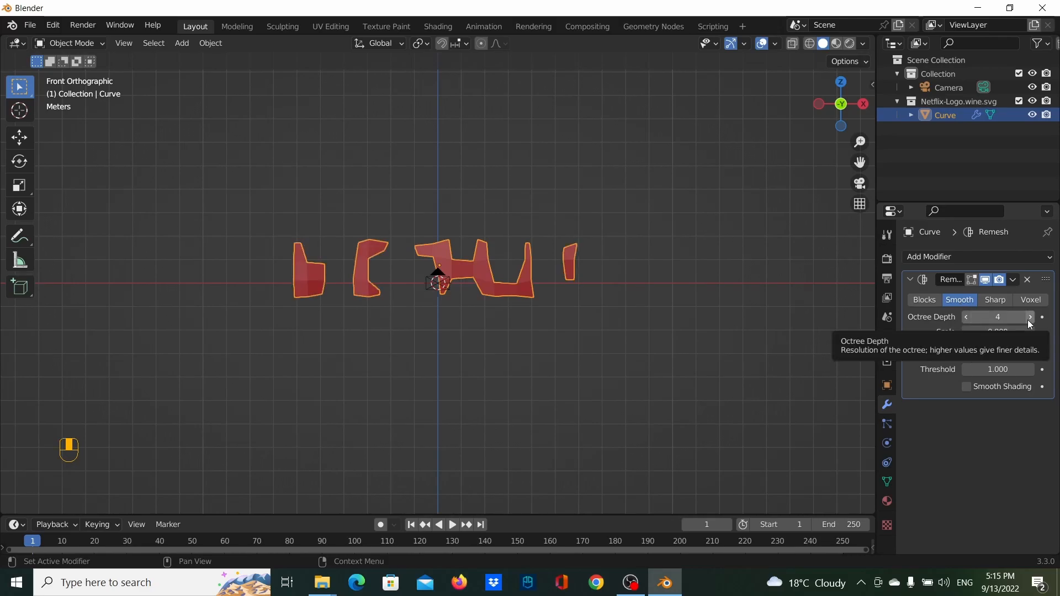
left_click(1012, 319)
type("9")
key("Return")
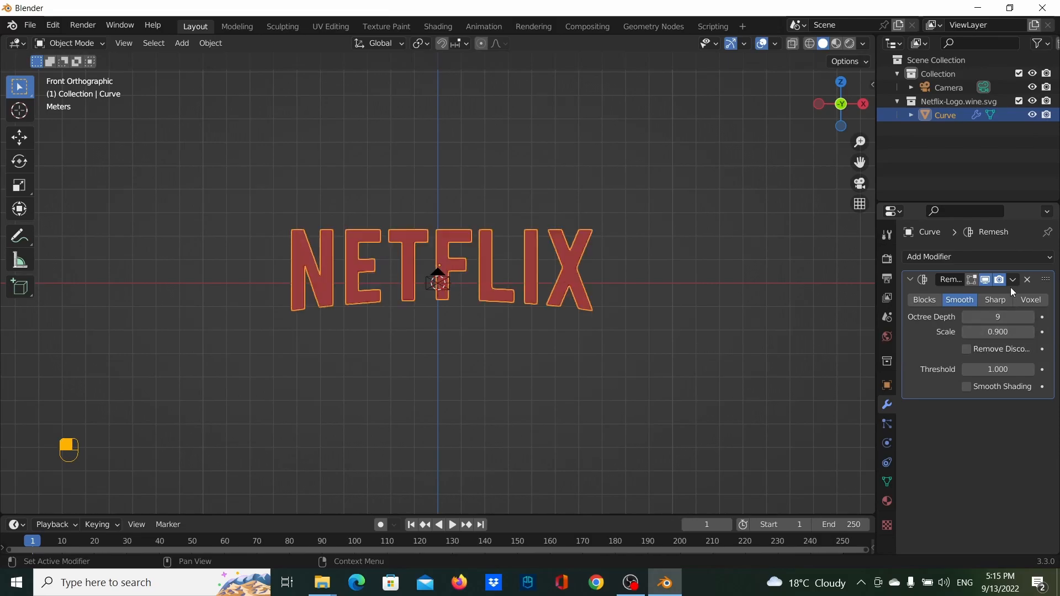
left_click(1013, 280)
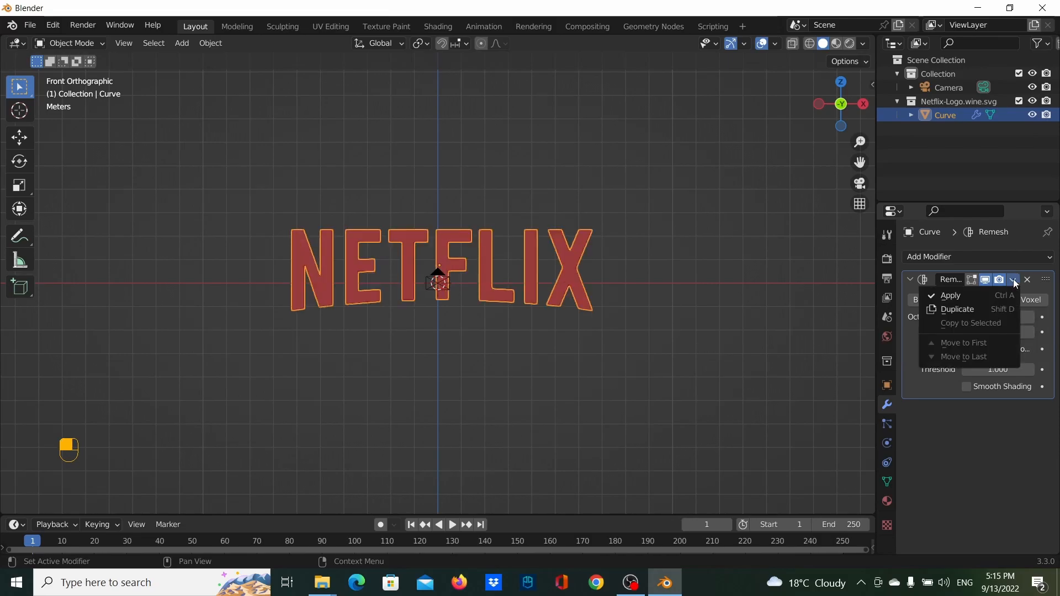
left_click(969, 292)
Step: Examine the density of the remeshed logo's vertices up close in Edit Mode, then return to Object Mode
key("Tab")
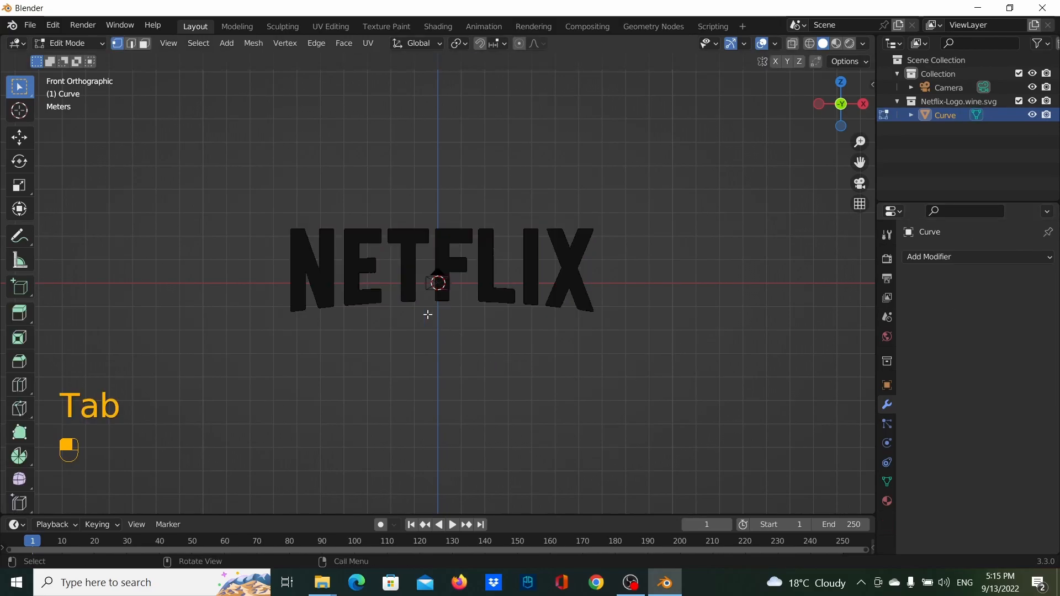
scroll(379, 251, "up", 5)
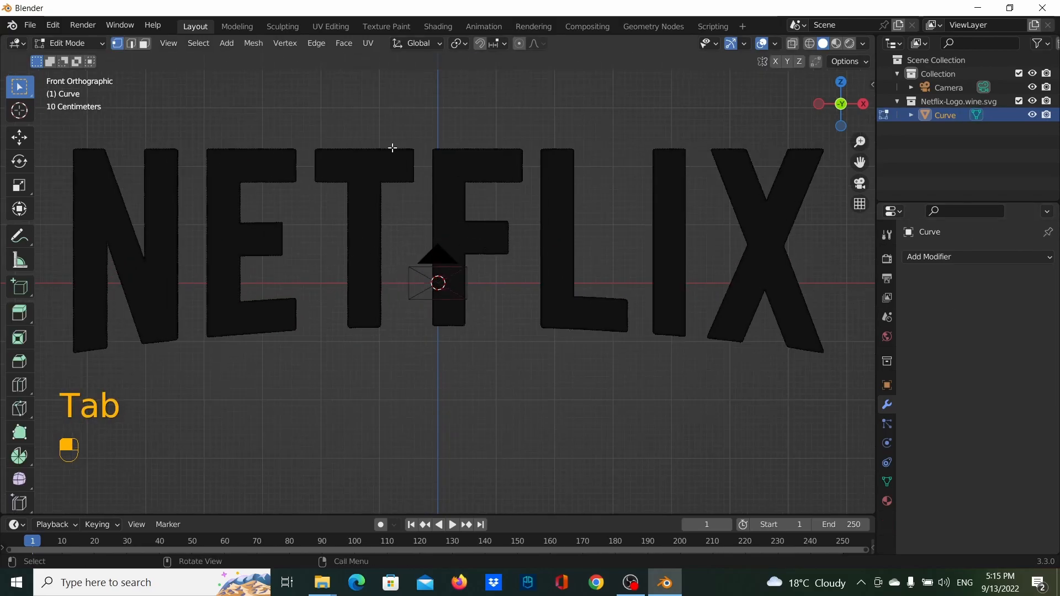
key("Tab")
key("Tab")
scroll(480, 238, "up", 8)
scroll(184, 230, "down", 5)
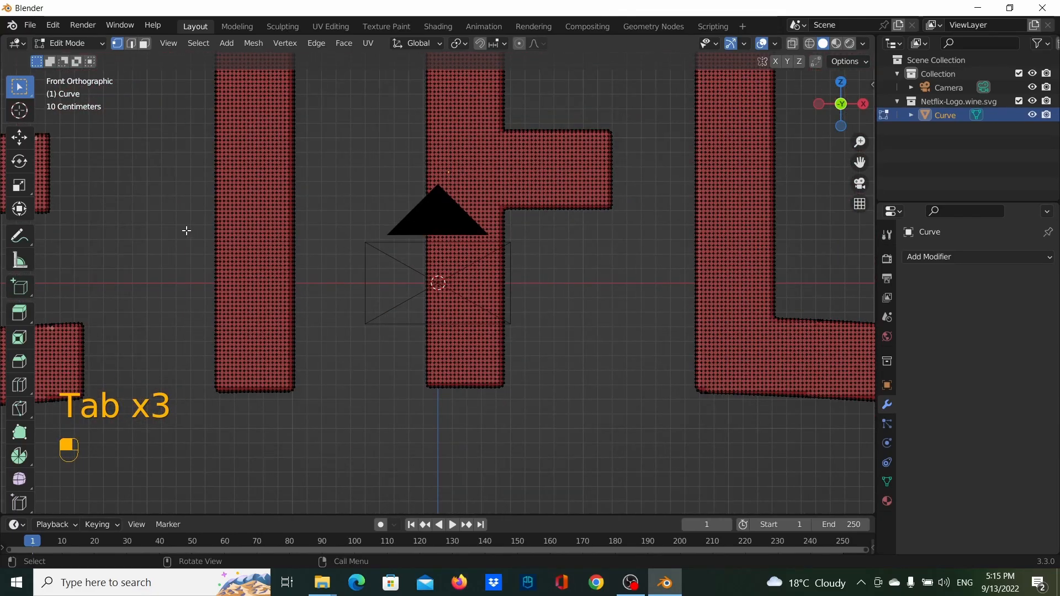
scroll(229, 248, "up", 4)
scroll(473, 296, "up", 1)
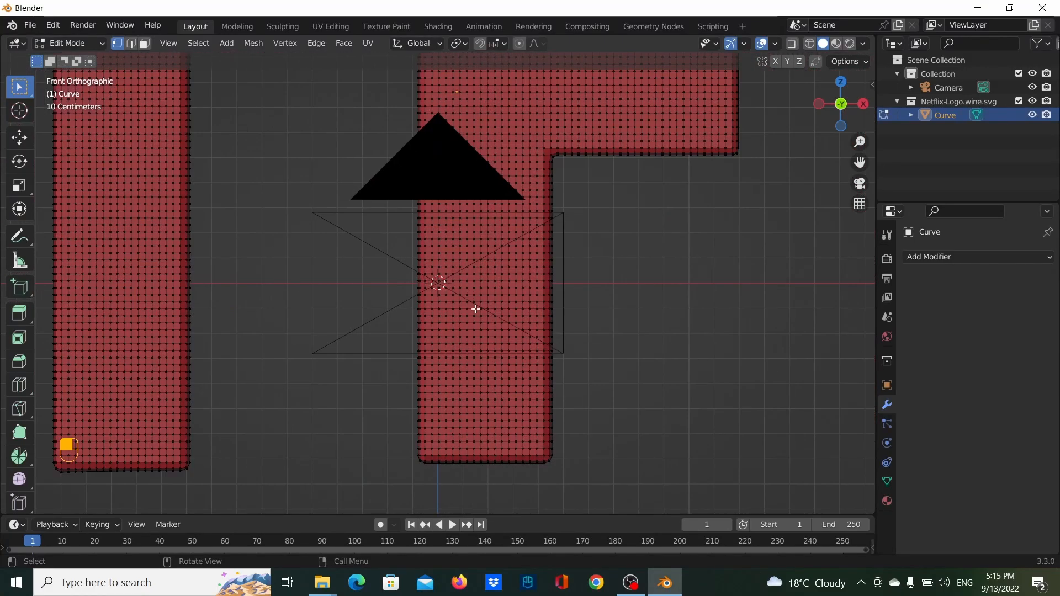
scroll(285, 294, "down", 5)
scroll(305, 293, "up", 3)
scroll(346, 290, "down", 1)
scroll(348, 292, "down", 6)
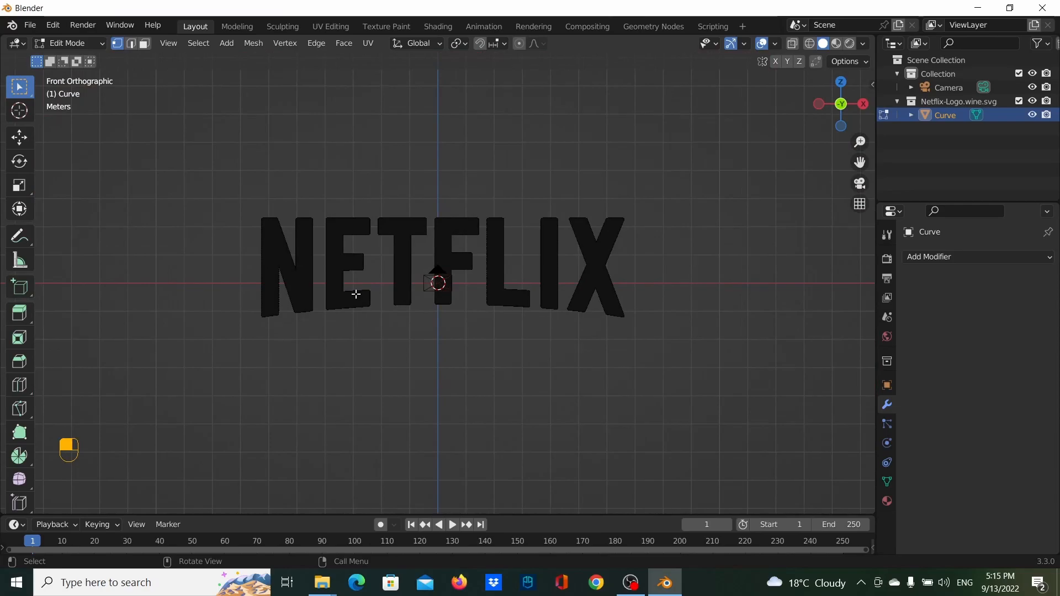
key("Tab")
scroll(386, 298, "down", 5)
scroll(421, 301, "up", 3)
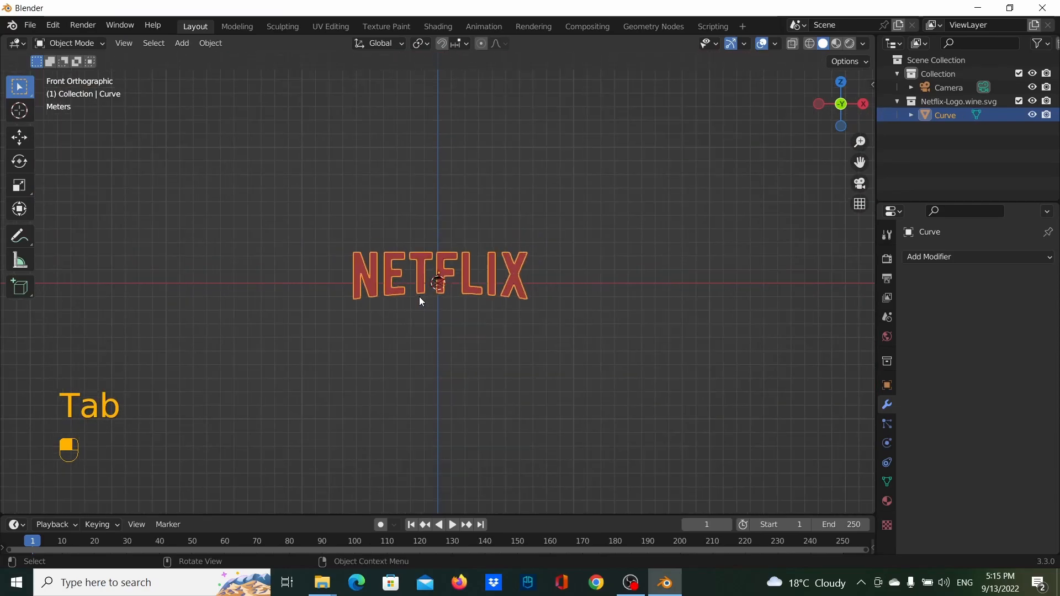
Step: Add a point light in camera view and place it just outside the frame's upper-left corner, about X -9.2 m, Z 4.3 m
key("KP_0")
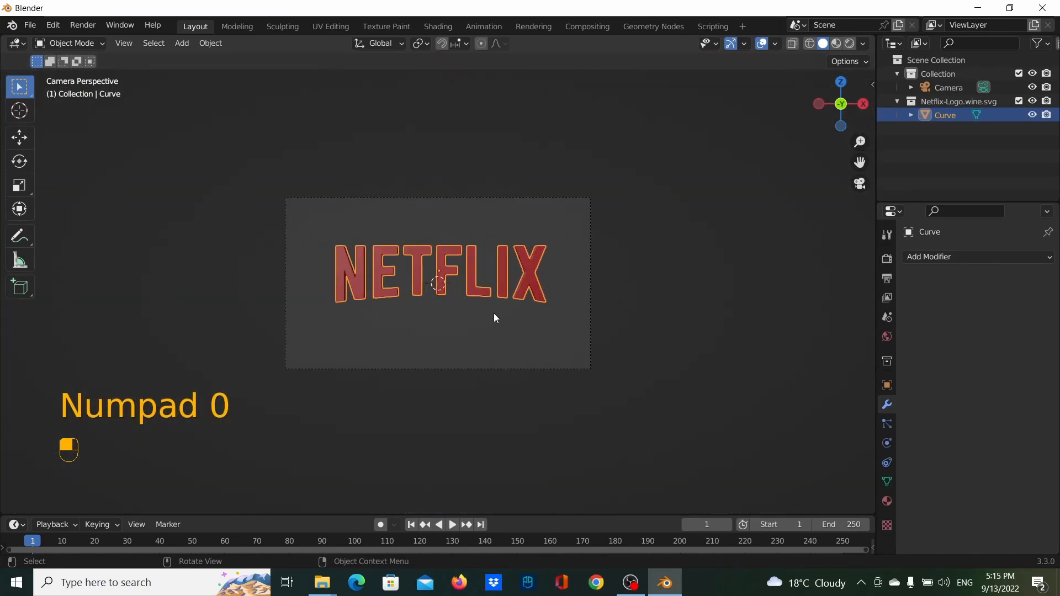
key("shift")
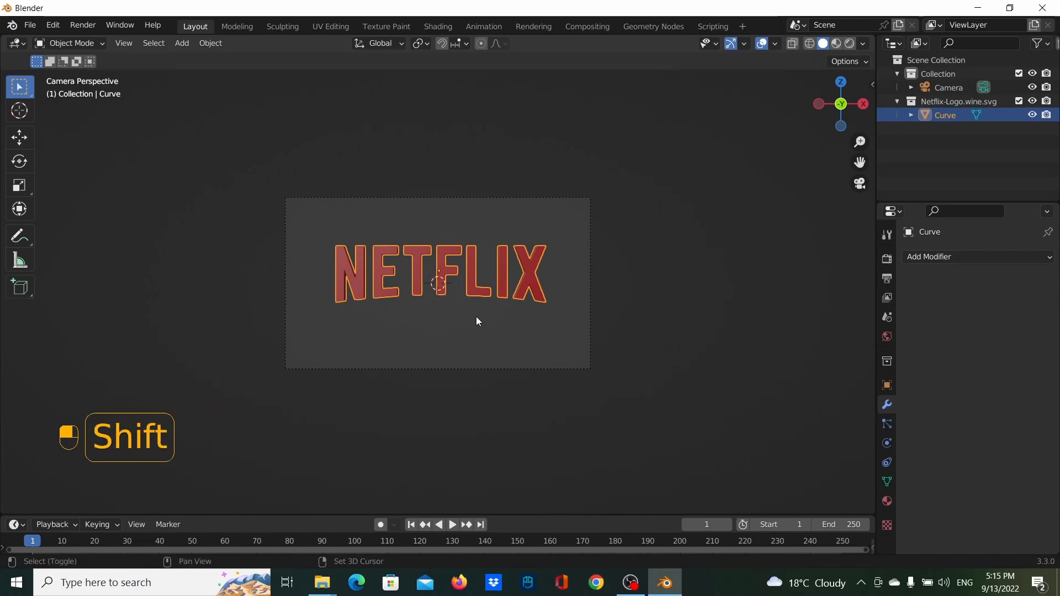
key("shift+a")
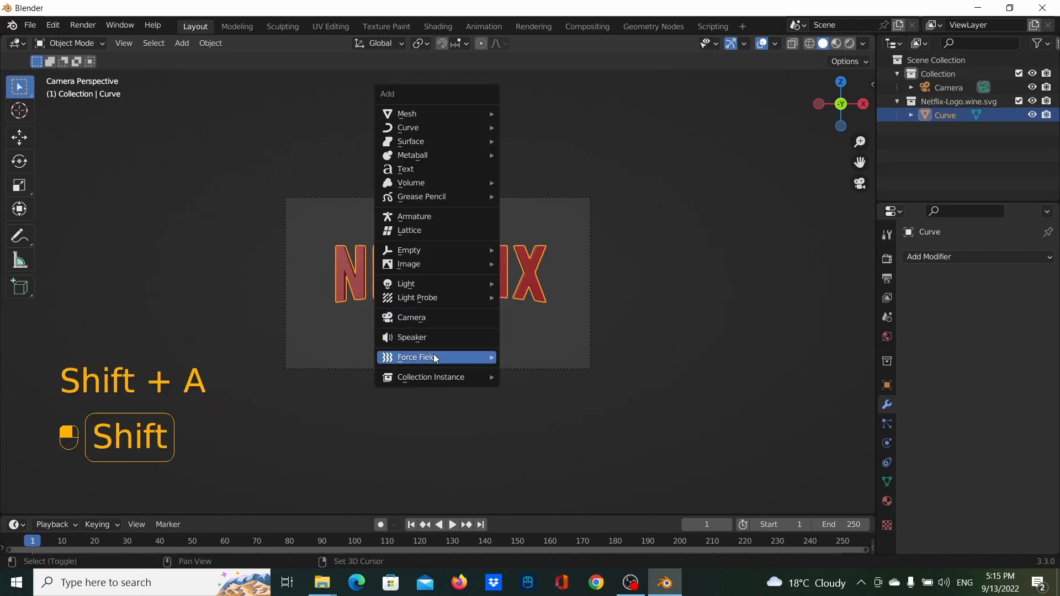
mouse_move(470, 288)
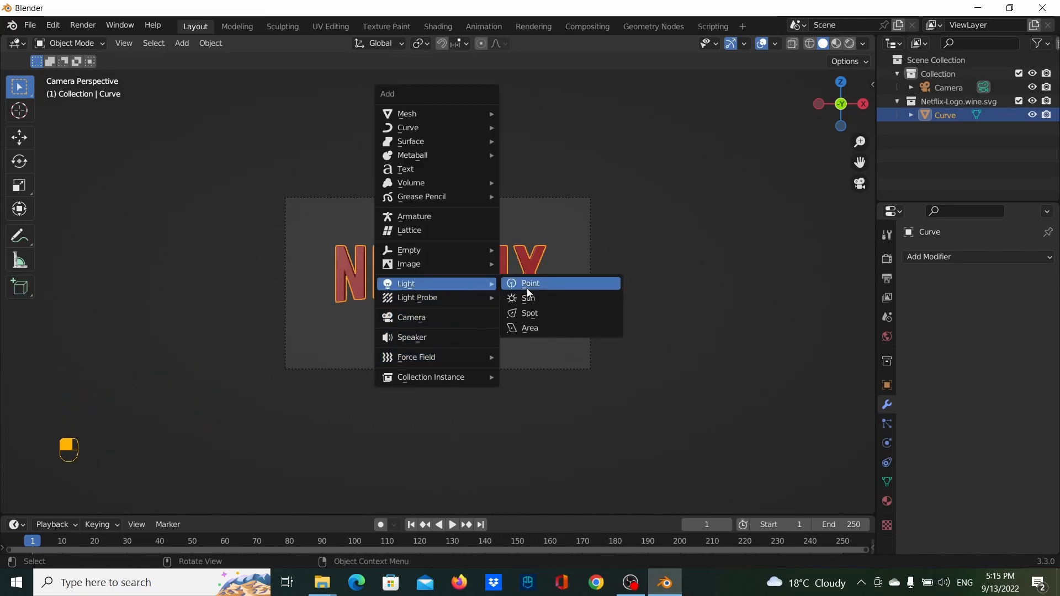
left_click(528, 287)
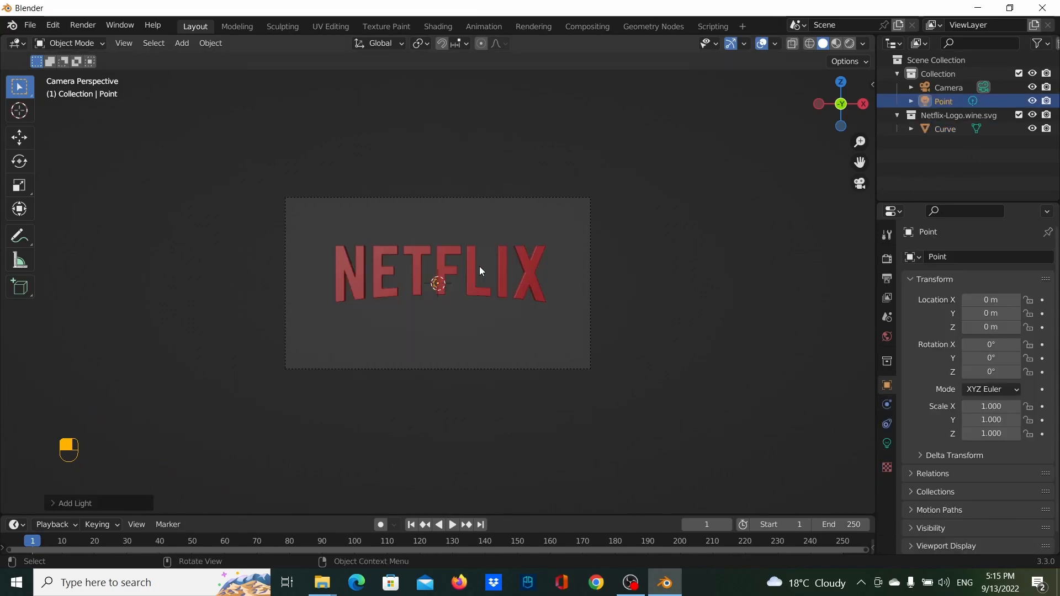
key("g")
left_click(279, 209)
Step: Move the point light along the Y axis to about -2.1 m in front of the logo, and return to camera view
middle_click_drag(258, 222, 407, 275)
key("g")
key("y")
left_click(492, 290)
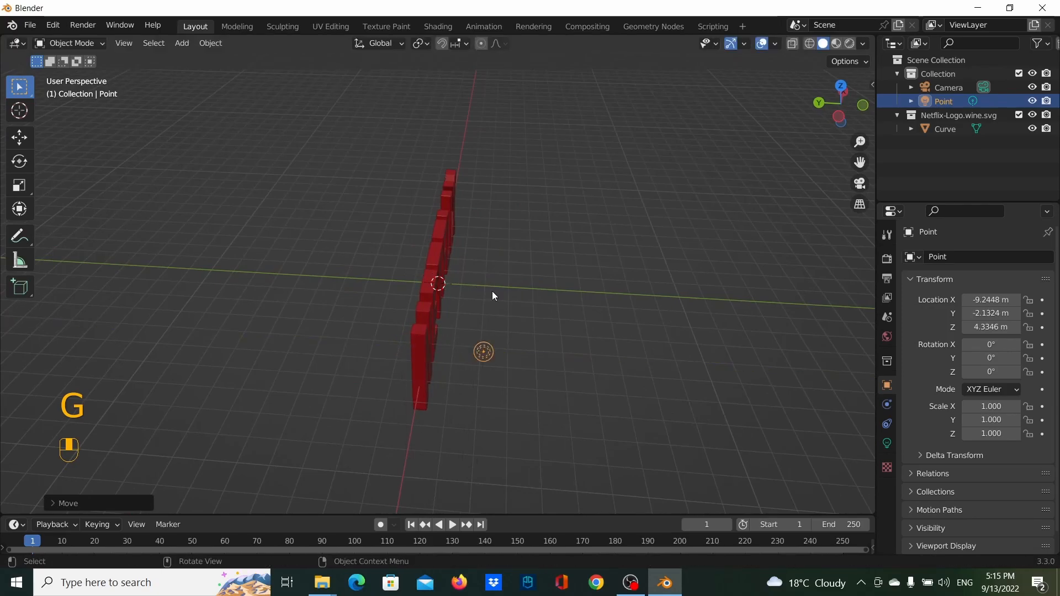
key("KP_0")
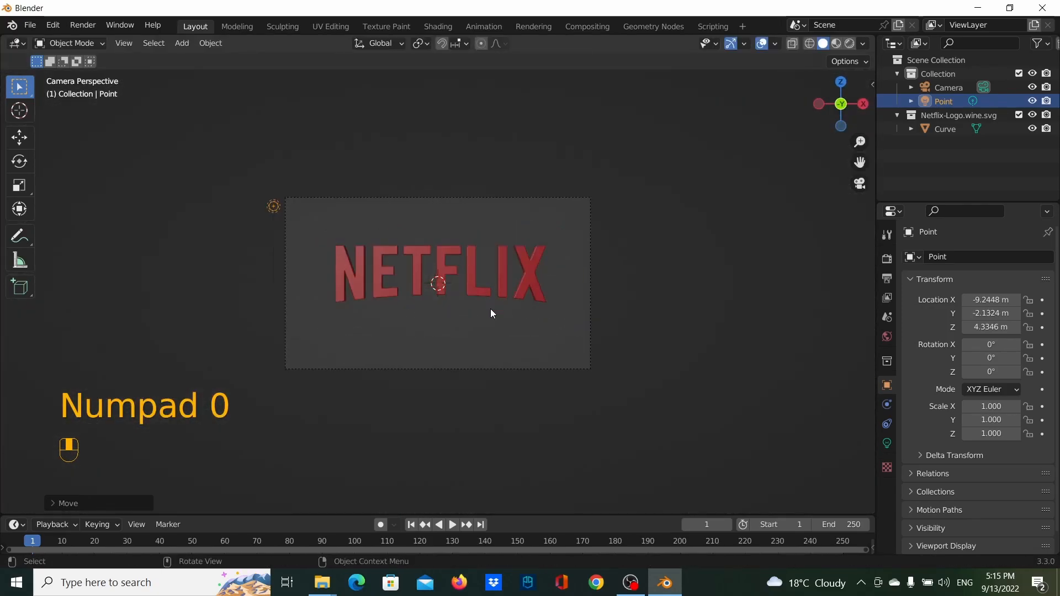
key("shift+d")
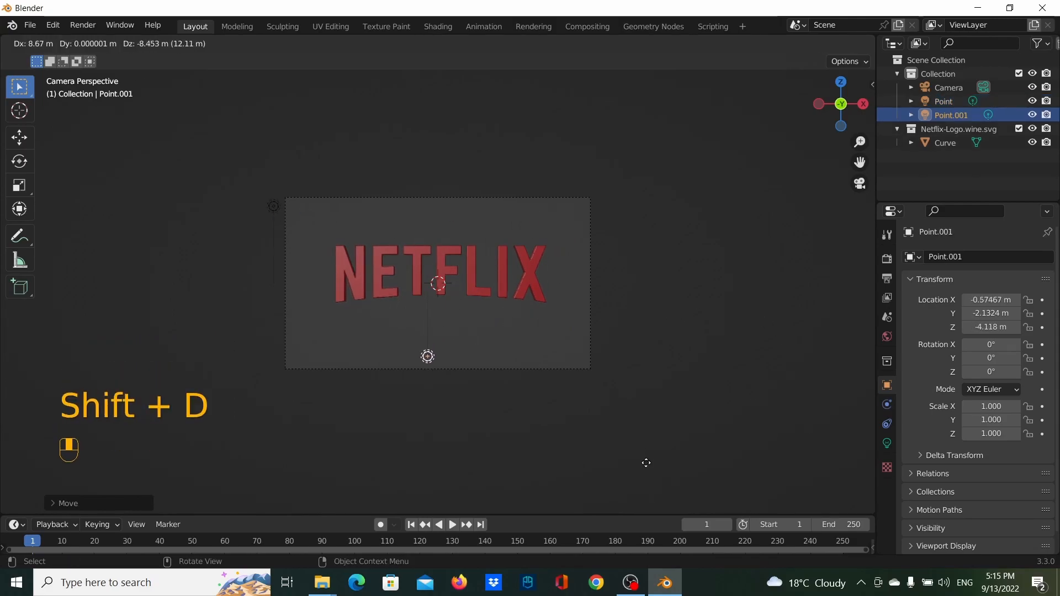
left_click(649, 451)
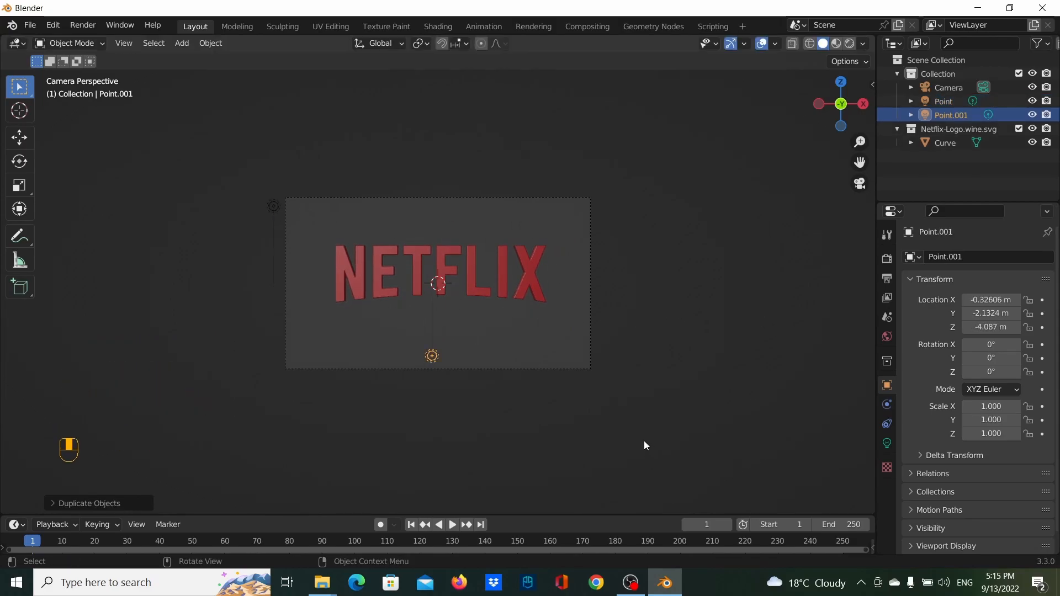
key("x")
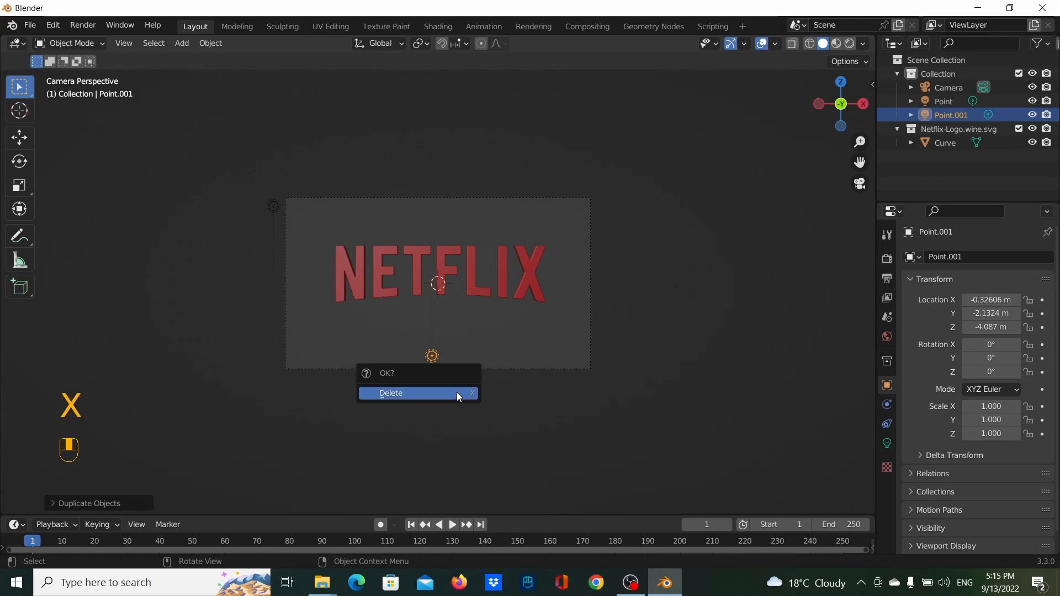
left_click(432, 393)
Step: Set the point light's power to 1000 W and deselect it
left_click(272, 207)
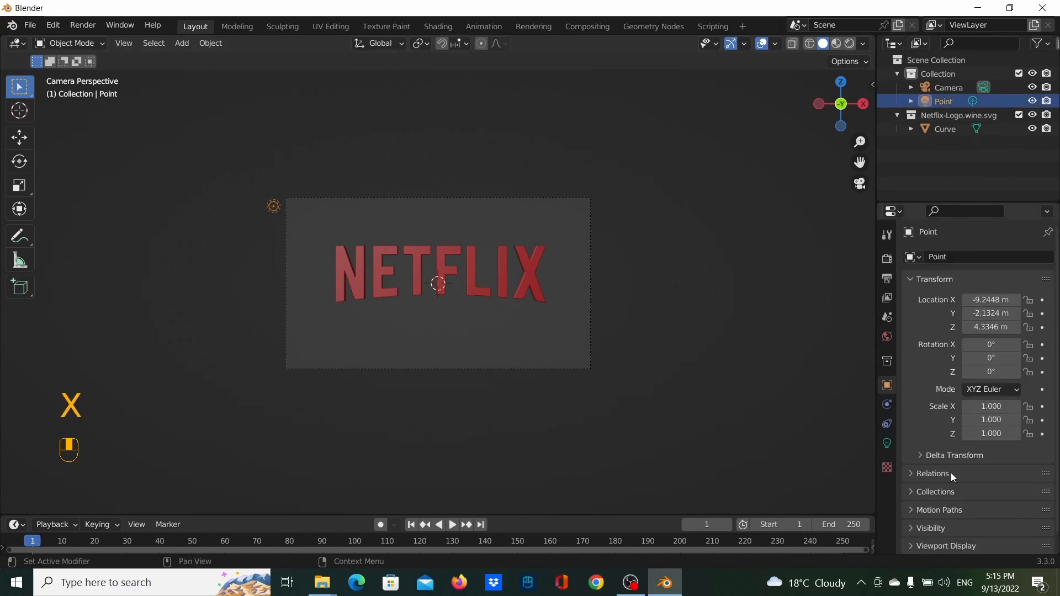
left_click(887, 444)
left_click(989, 347)
type("1000")
key("Return")
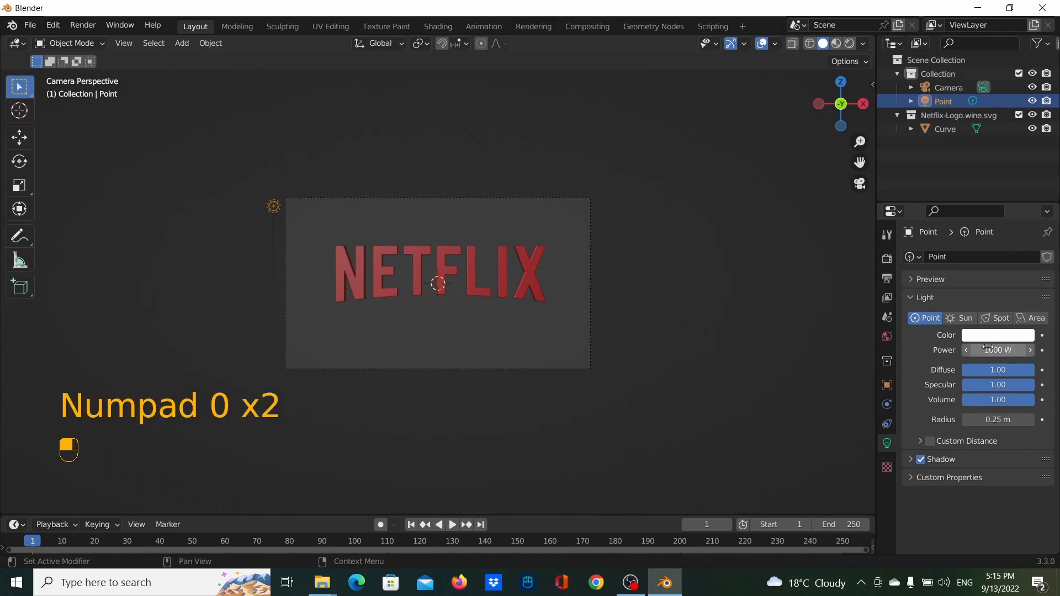
left_click(487, 204)
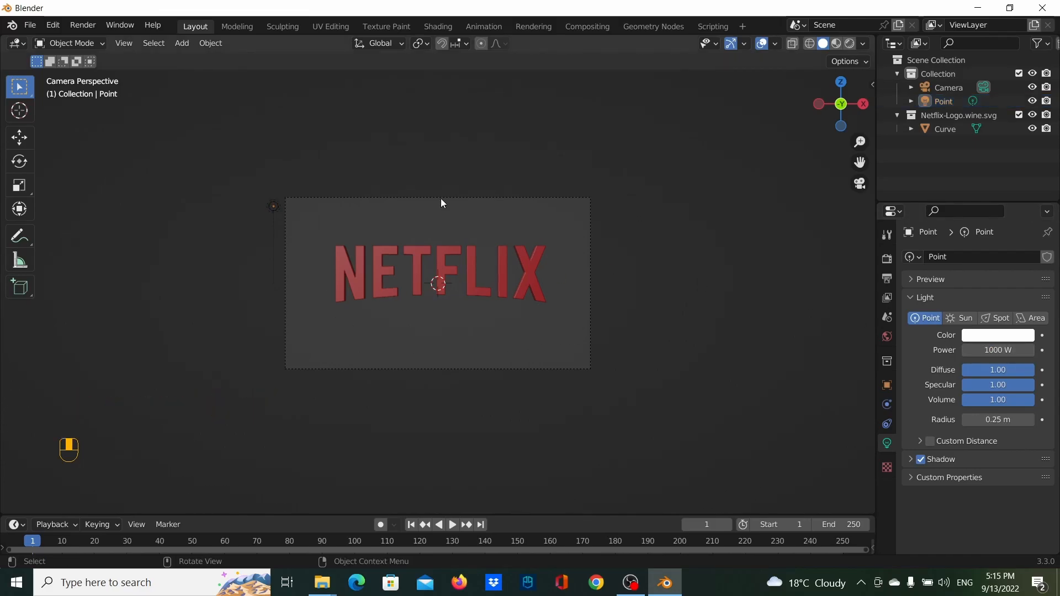
Step: Duplicate the point light twice, placing one copy near the frame's upper-right corner and the other centred below the logo
left_click(269, 211)
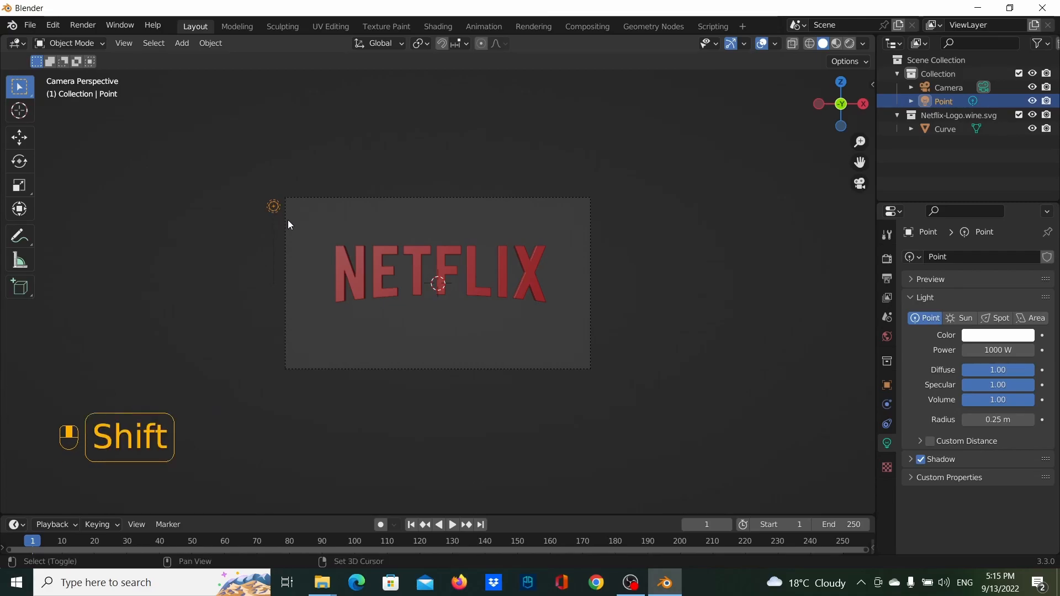
key("shift+d")
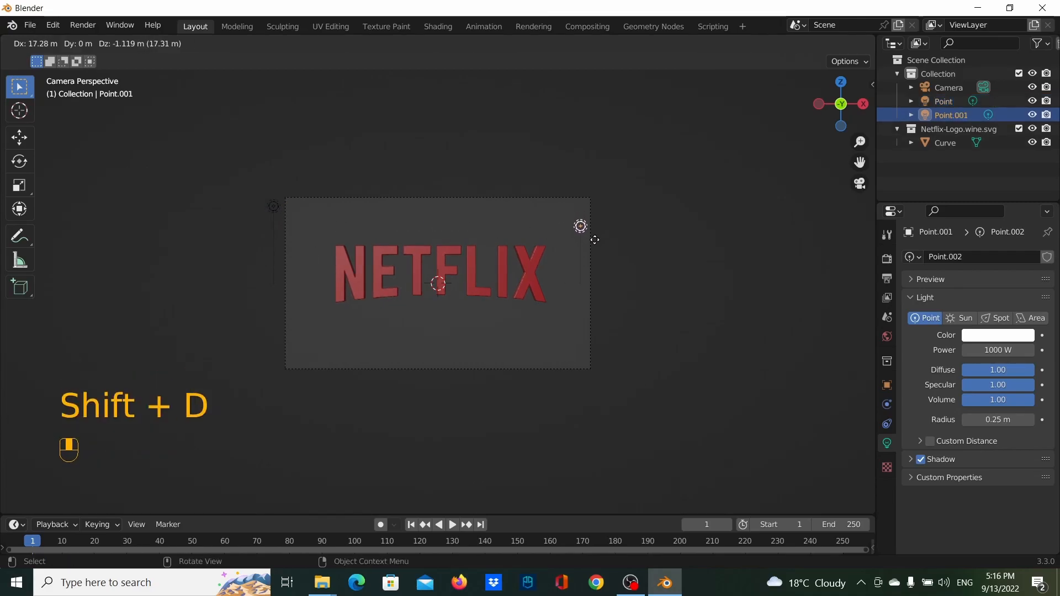
left_click(588, 238)
key("shift+d")
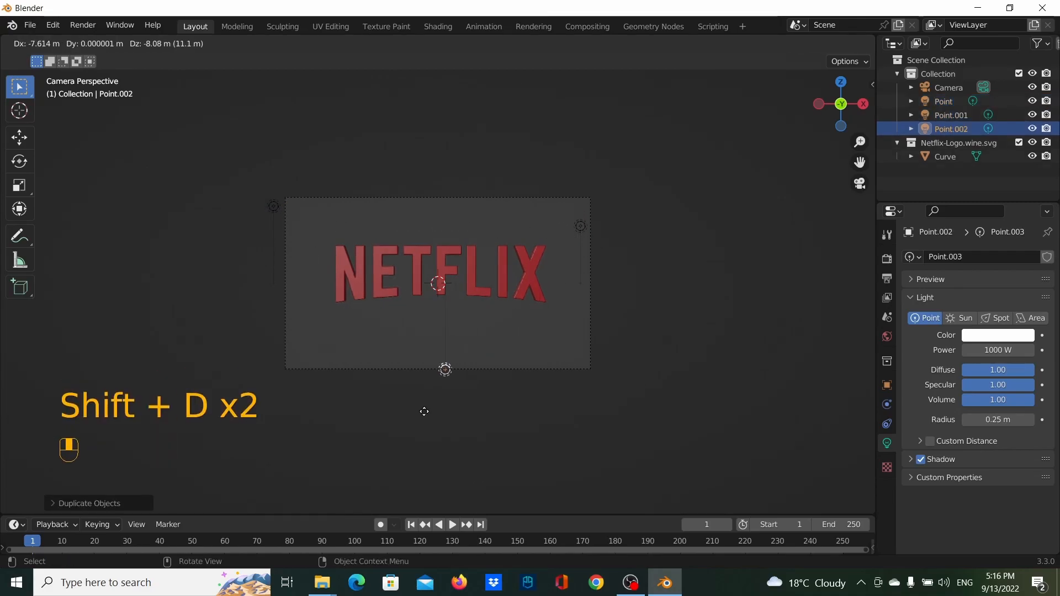
left_click(416, 399)
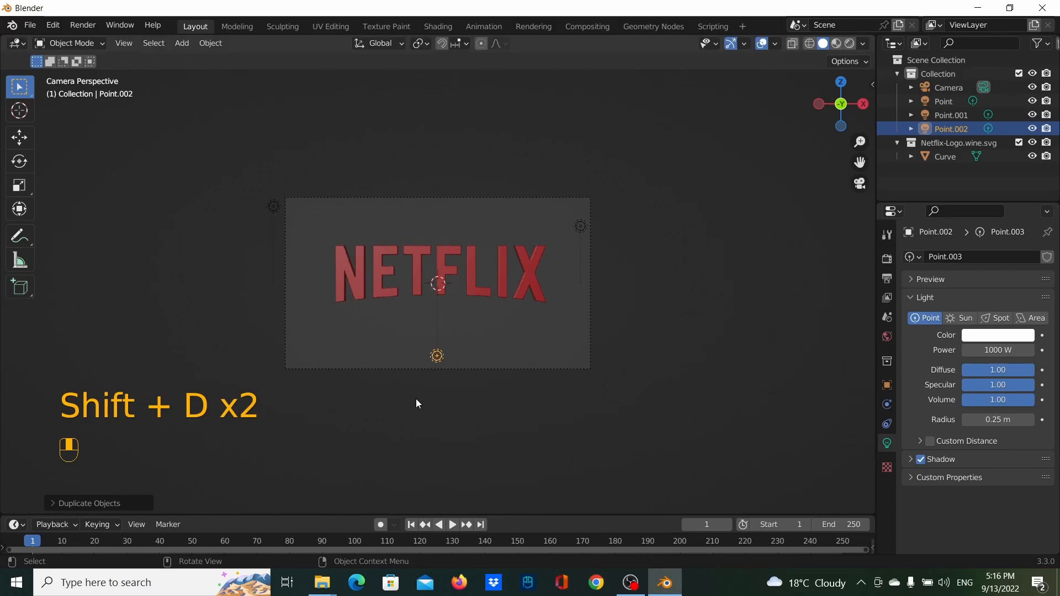
Step: Move the upper-right light just outside the camera frame's right edge, deselect it, and check the setup through the camera
left_click(578, 229)
key("g")
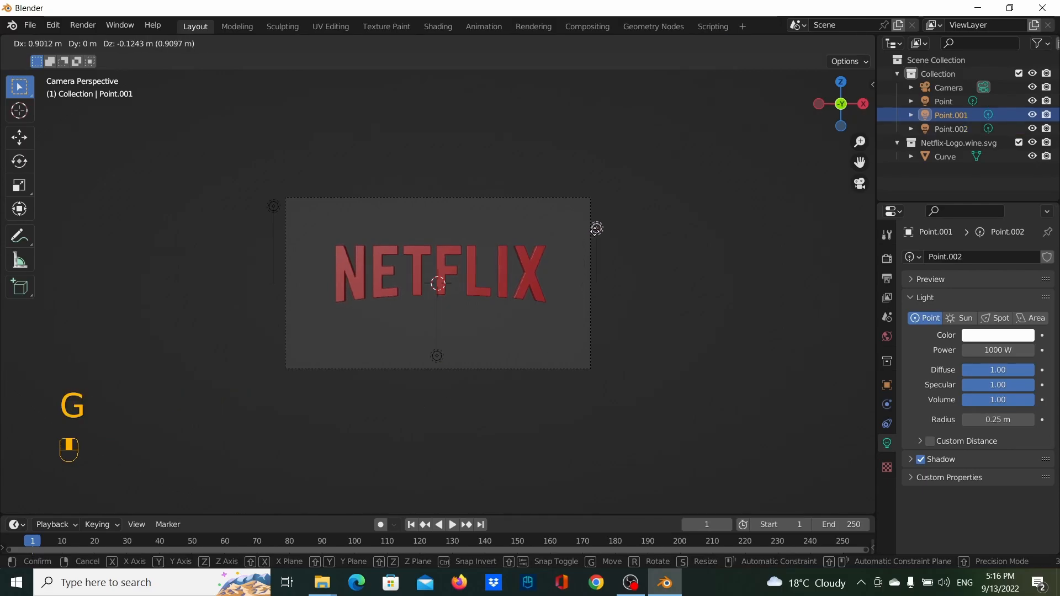
left_click(597, 228)
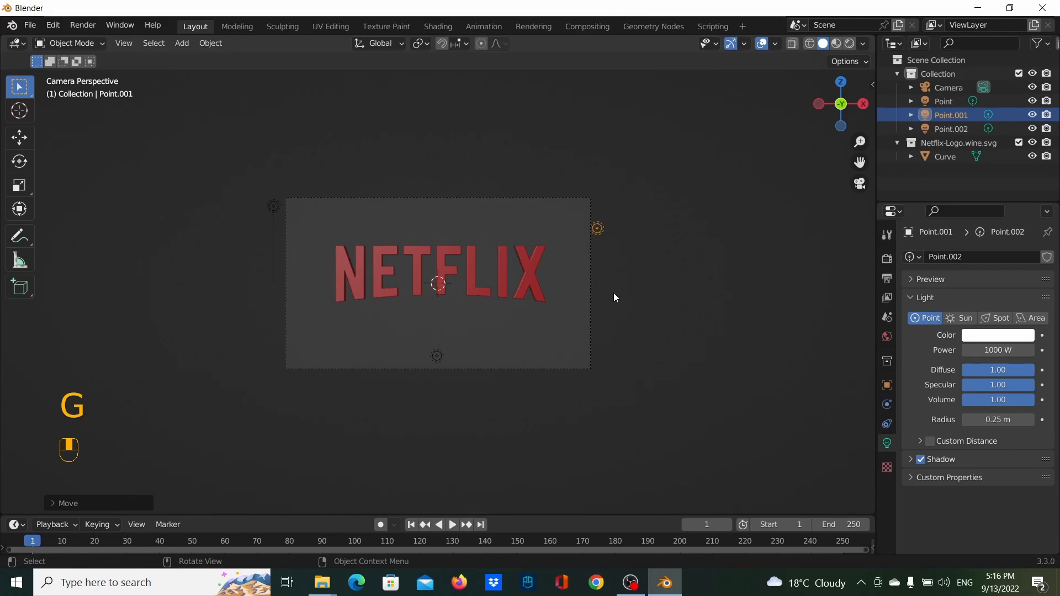
key("Tab")
left_click(681, 304)
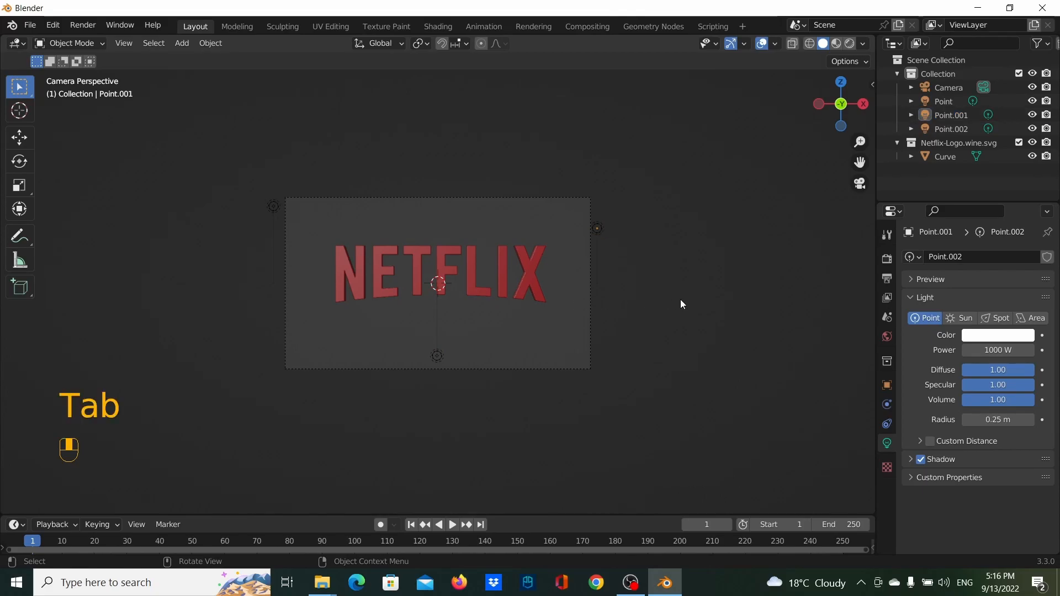
middle_click_drag(647, 316, 566, 328)
key("KP_0")
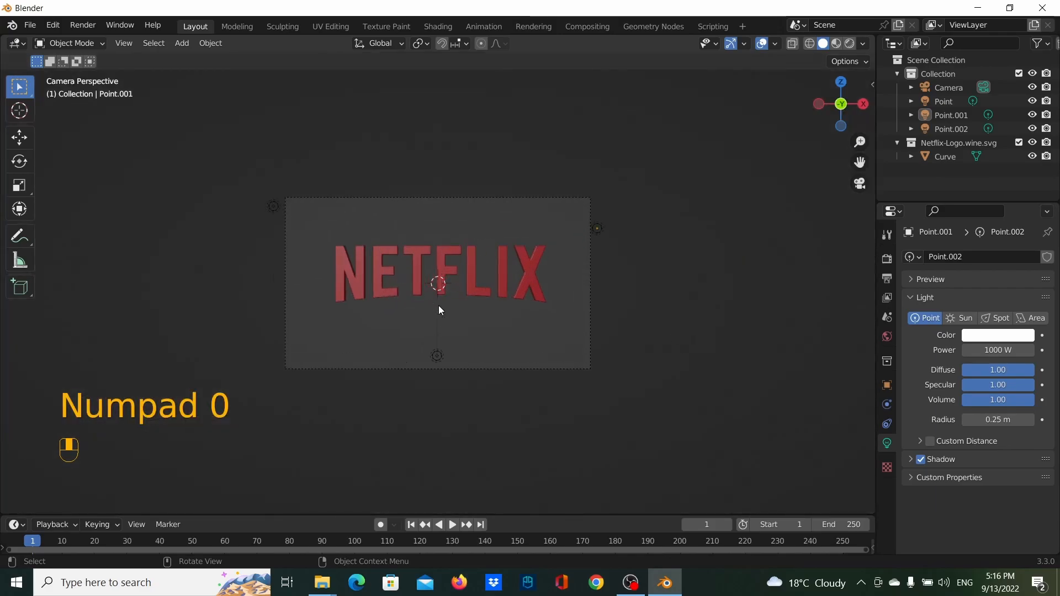
Step: Add a particle system to the Netflix logo and set its particle number to 5000
left_click(476, 292)
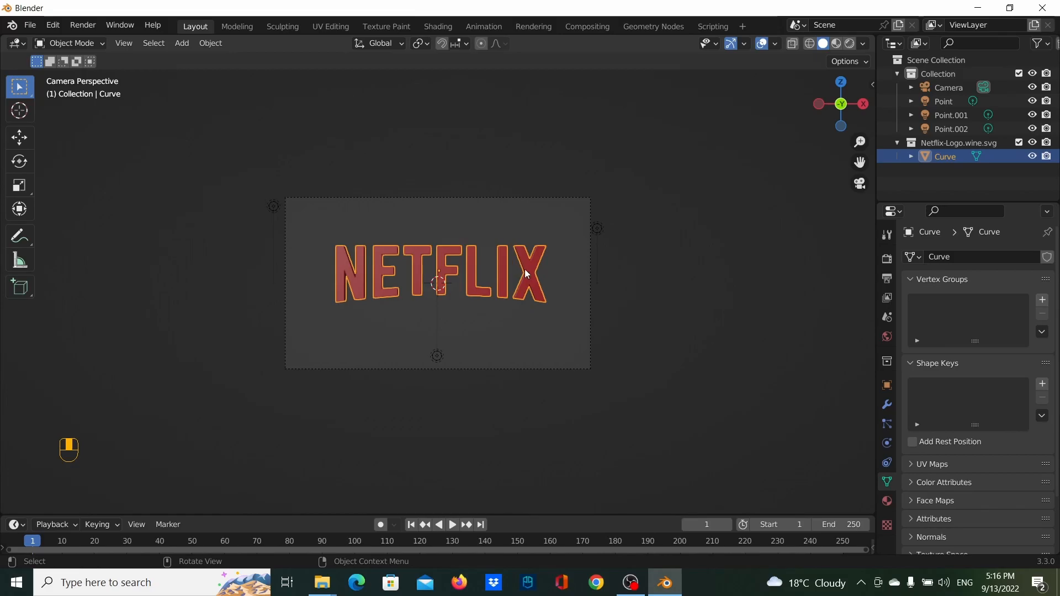
left_click(888, 426)
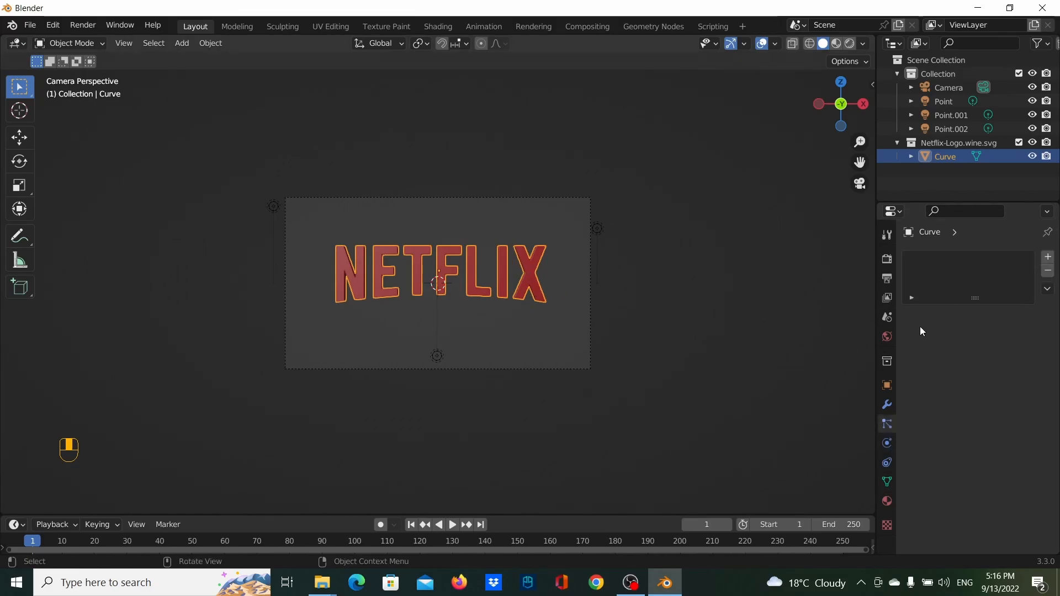
left_click(1049, 260)
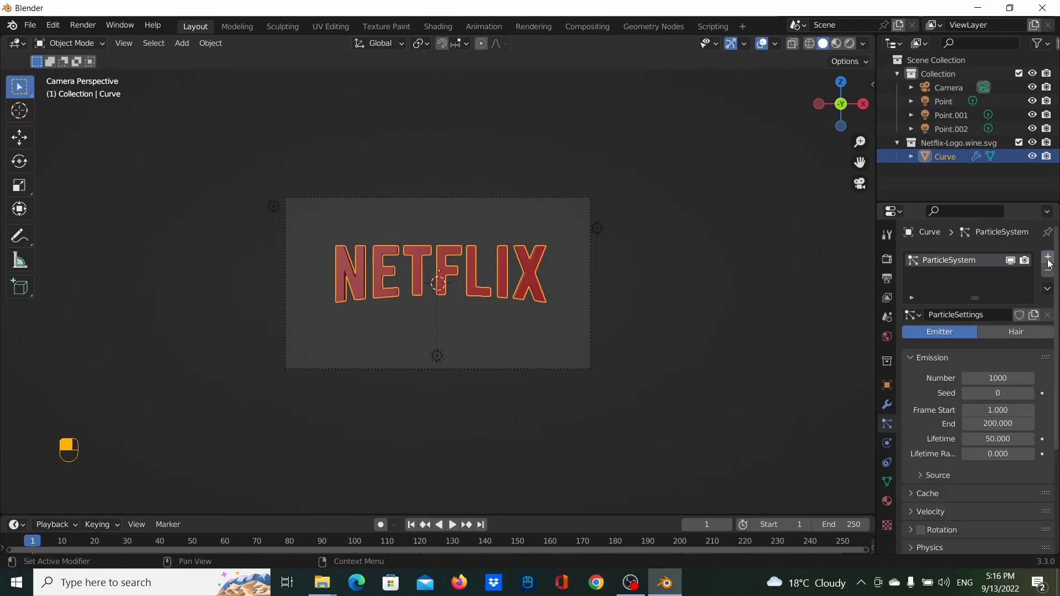
left_click(996, 377)
type("500")
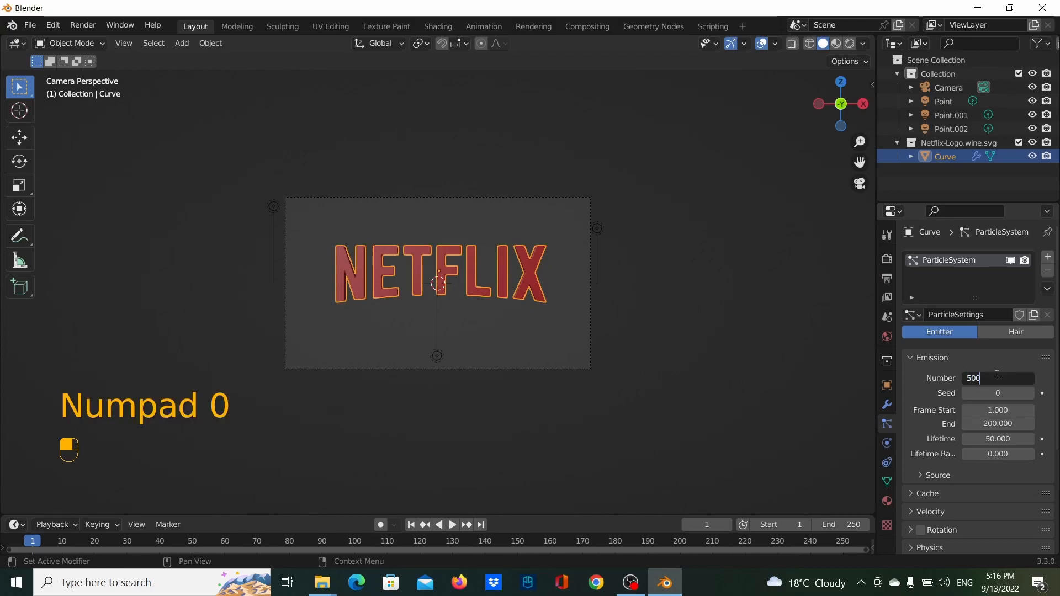
type("0")
key("Return")
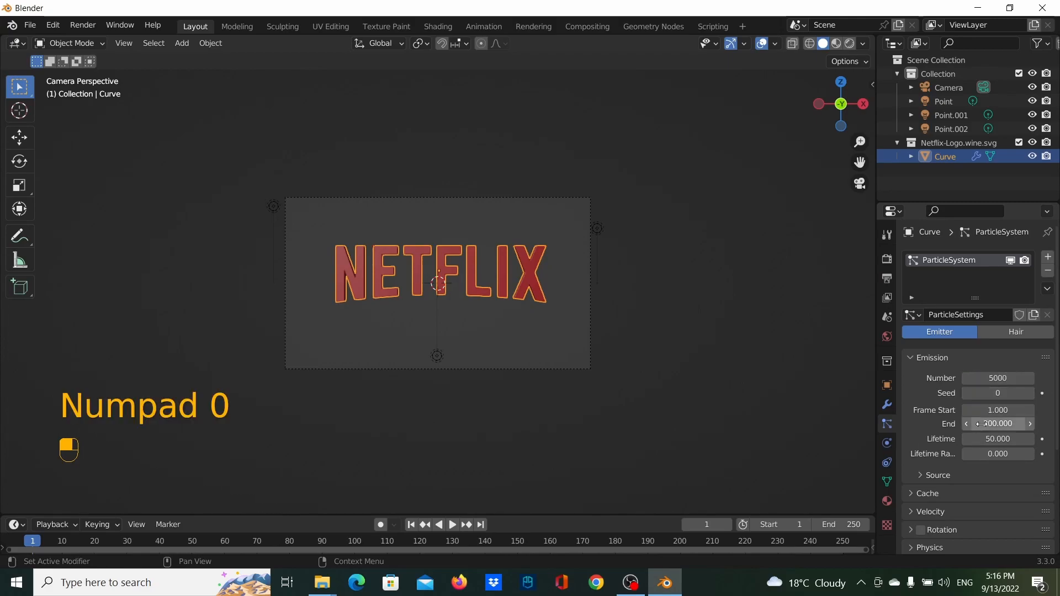
Step: Set the particle emission's start frame to 10, end frame to 65 and lifetime to 100
left_click(996, 413)
type("10")
key("Tab")
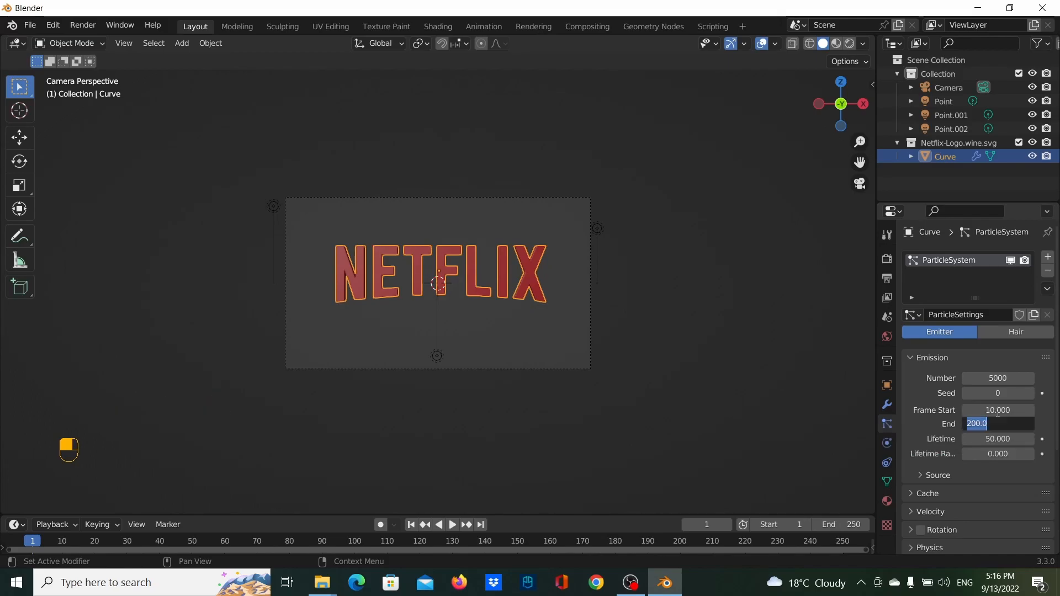
type("65")
key("Tab")
type("100")
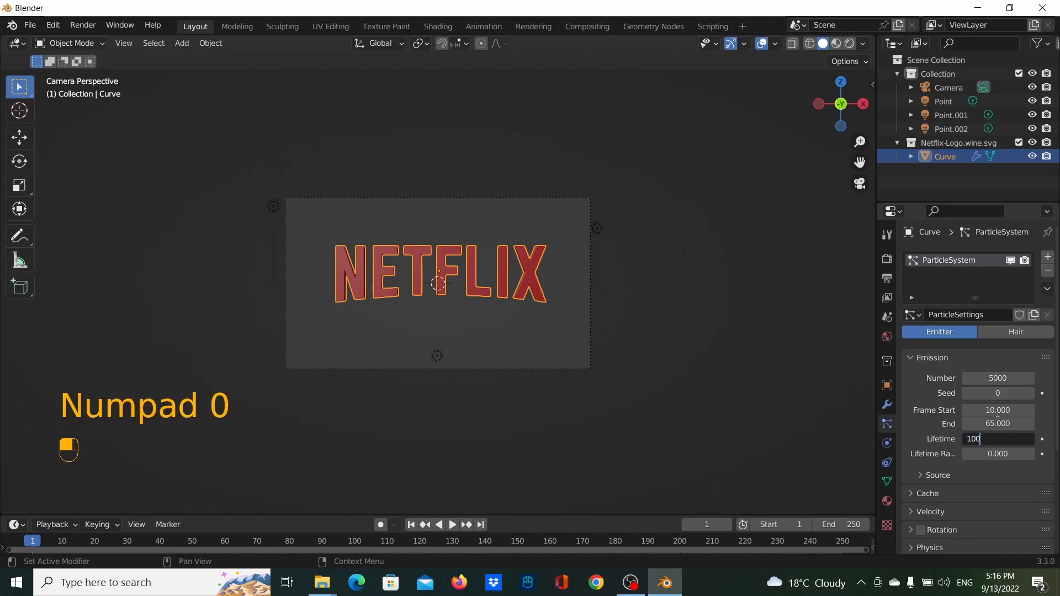
key("Tab")
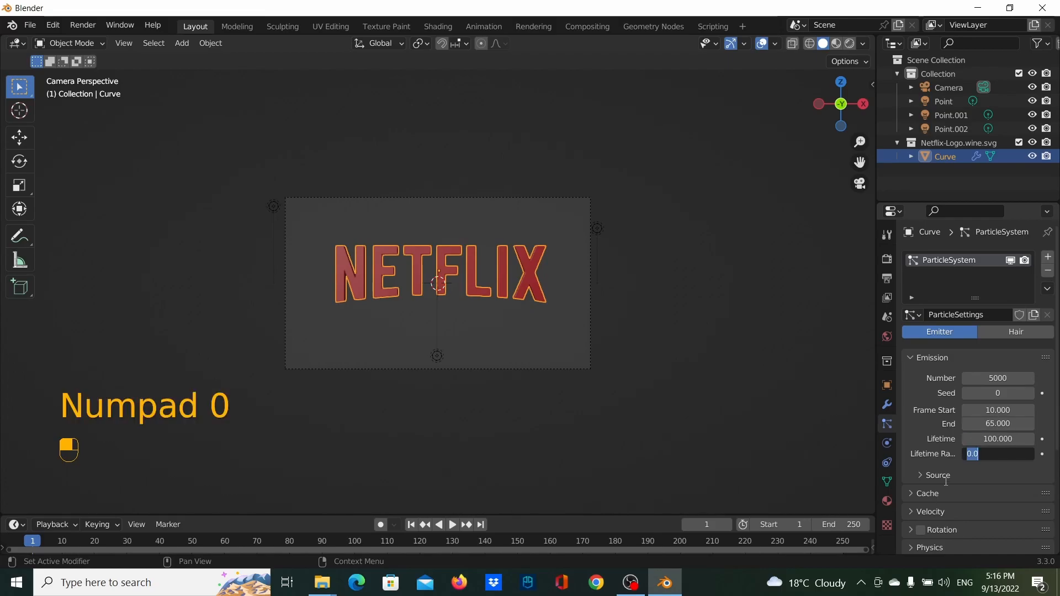
key("Return")
Step: Set the particles' normal velocity to 0 m/s and enable their rotation
scroll(974, 471, "down", 2)
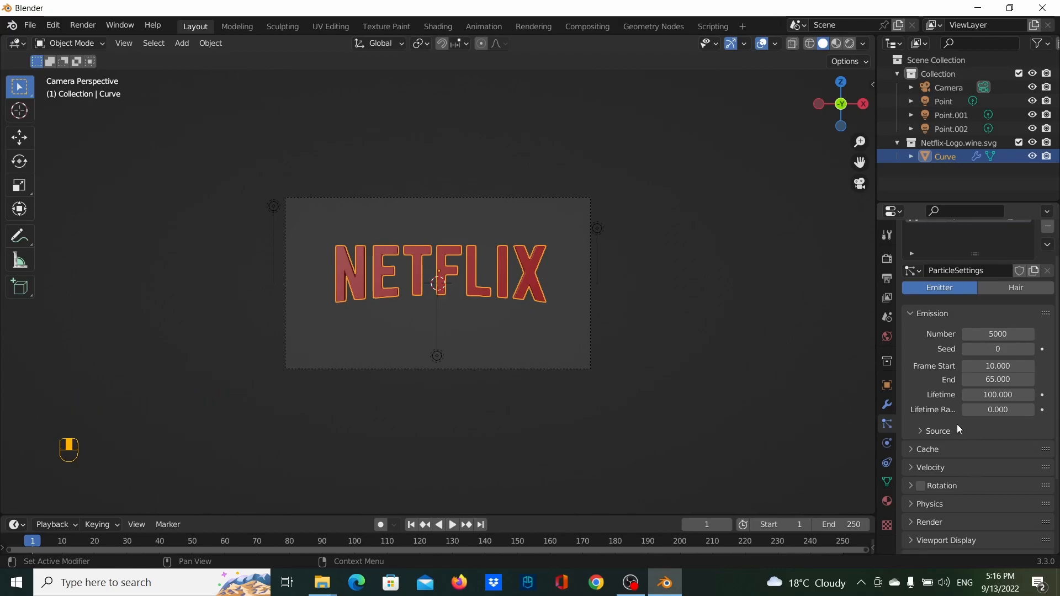
scroll(958, 430, "down", 2)
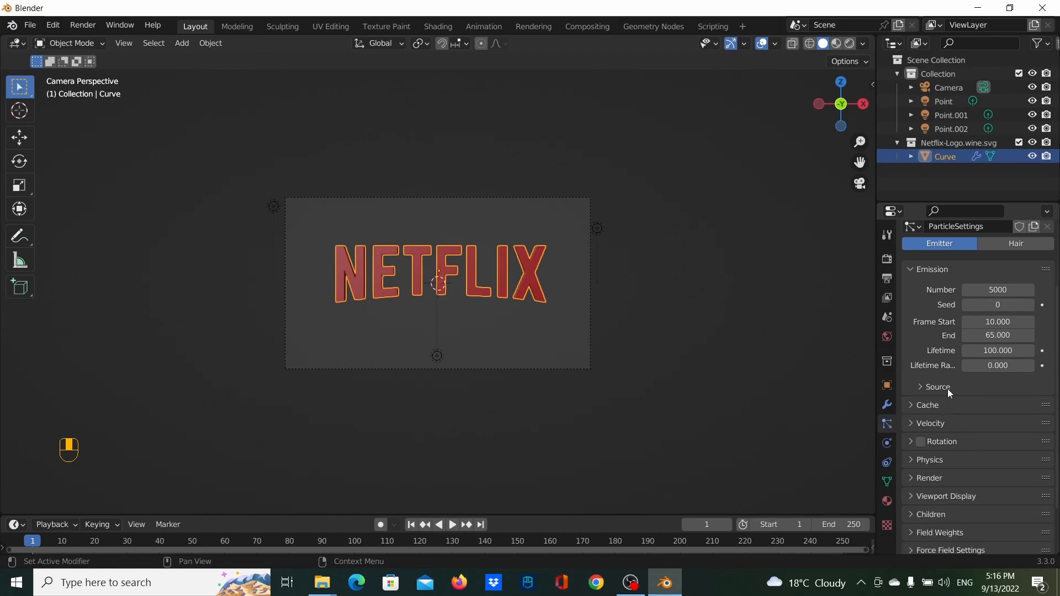
left_click(930, 423)
left_click(986, 442)
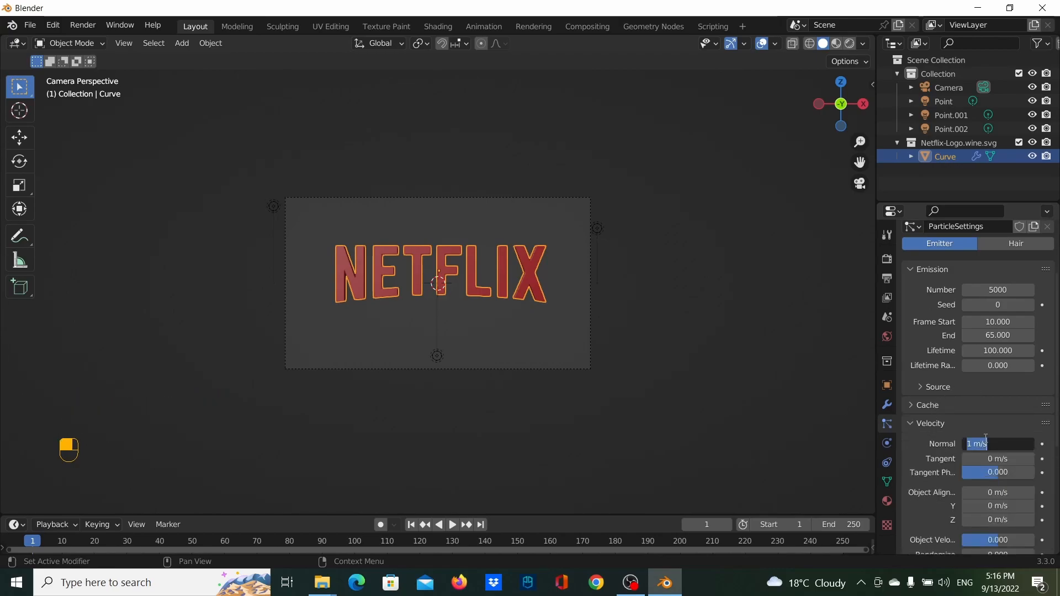
type("0")
key("Return")
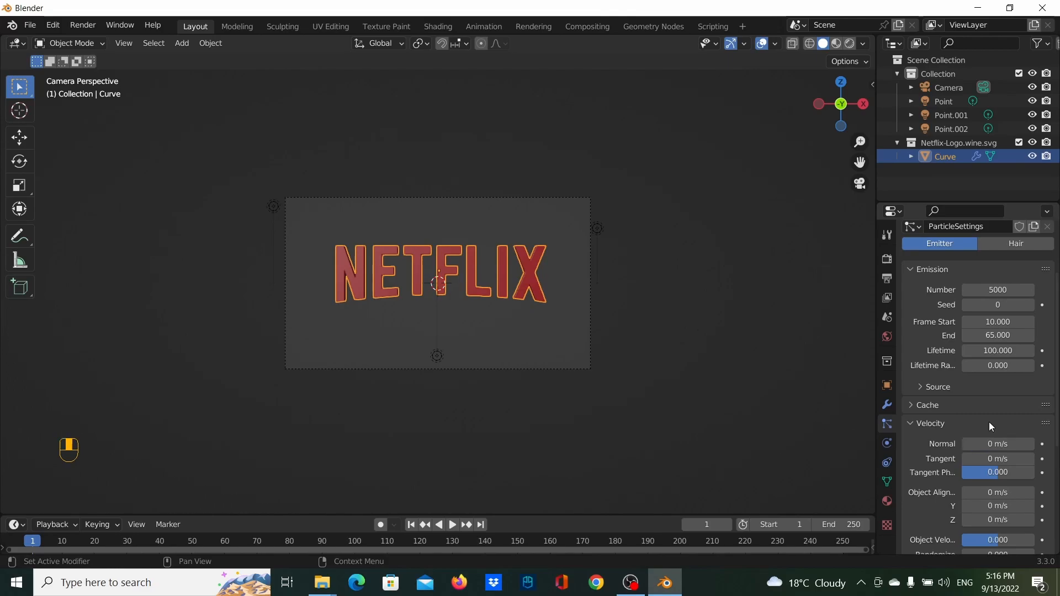
left_click(922, 423)
scroll(968, 445, "down", 1)
left_click(920, 420)
Step: Set the gravity field weight of the logo's particle system to 0
scroll(932, 439, "down", 2)
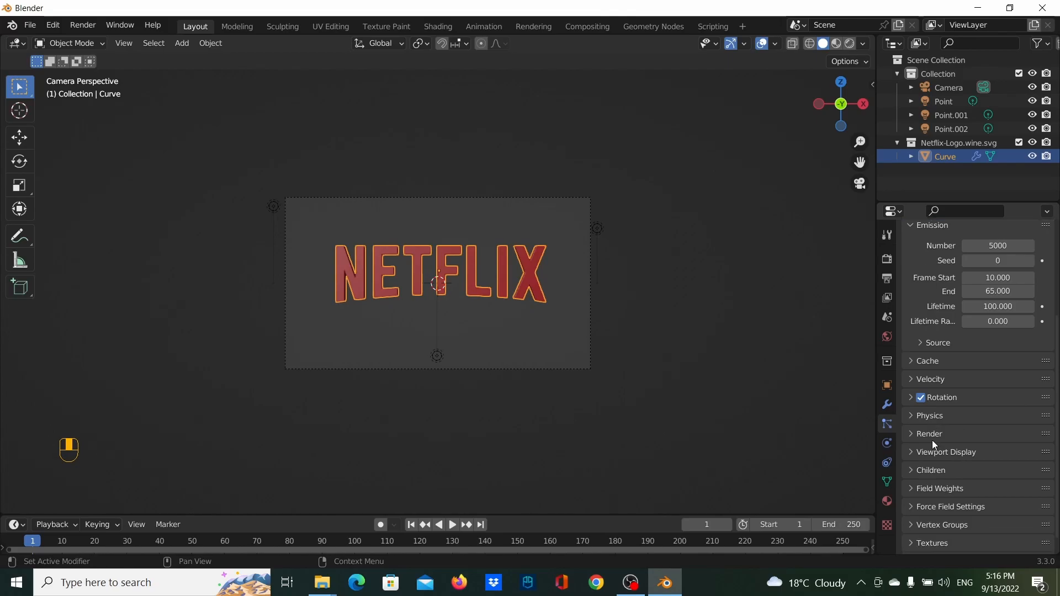
left_click(940, 473)
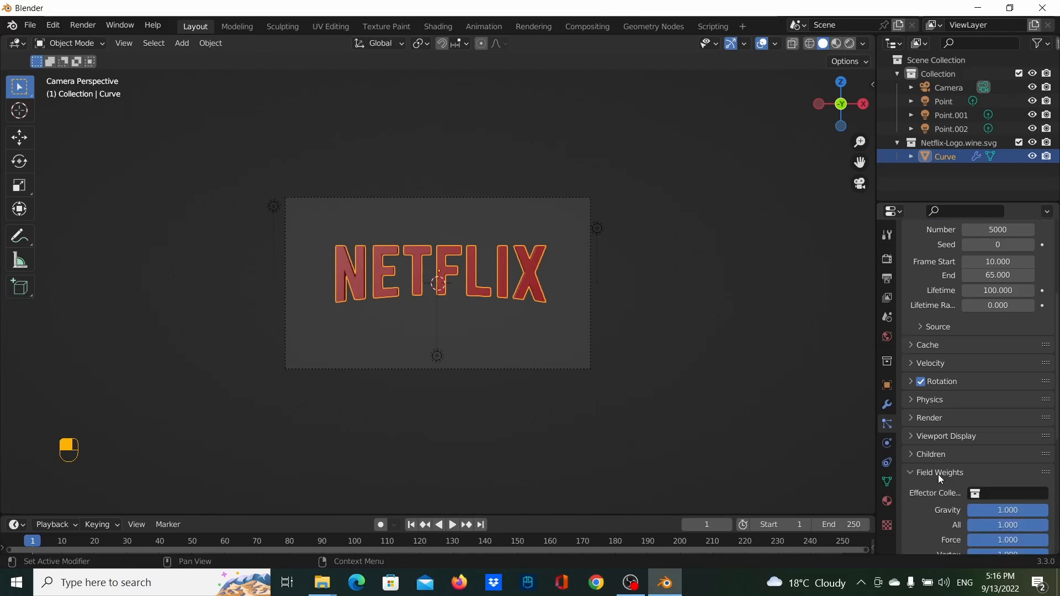
scroll(1022, 501, "down", 1)
left_click_drag(1035, 492, 971, 492)
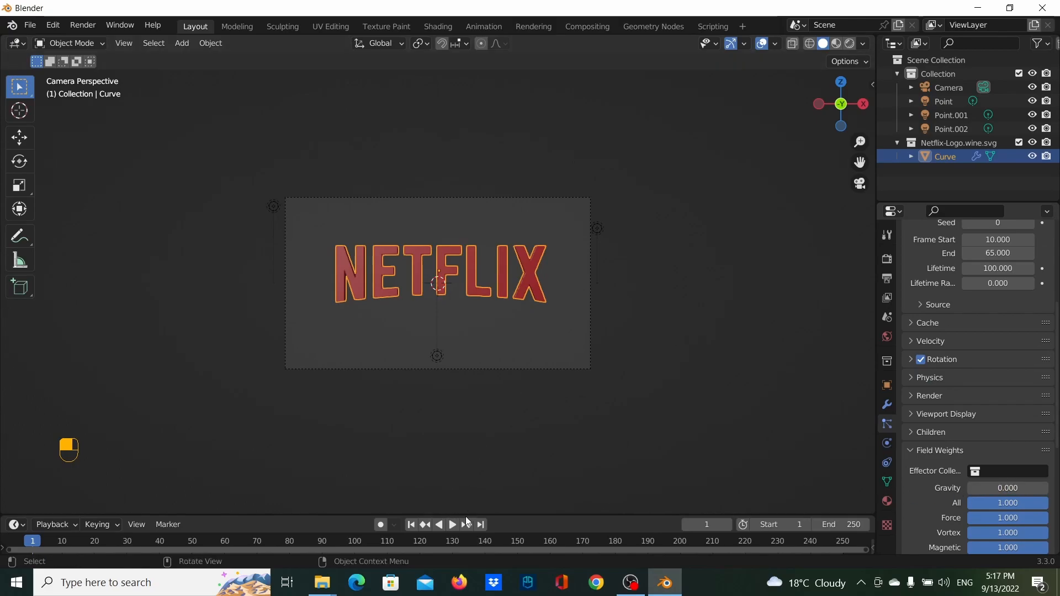
Step: Enlarge the timeline area and preview the particle emission by playing the animation and scrubbing to frame 119
left_click_drag(499, 517, 514, 421)
key("space")
key("space")
scroll(362, 310, "up", 4)
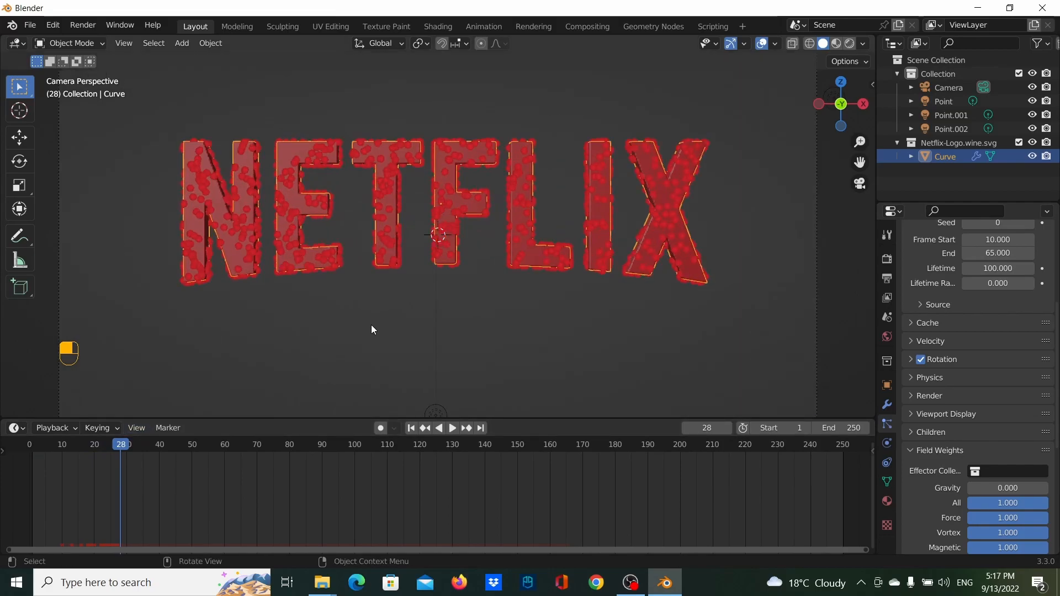
scroll(374, 316, "down", 1)
left_click_drag(121, 445, 417, 445)
scroll(584, 366, "up", 3)
scroll(548, 384, "down", 4)
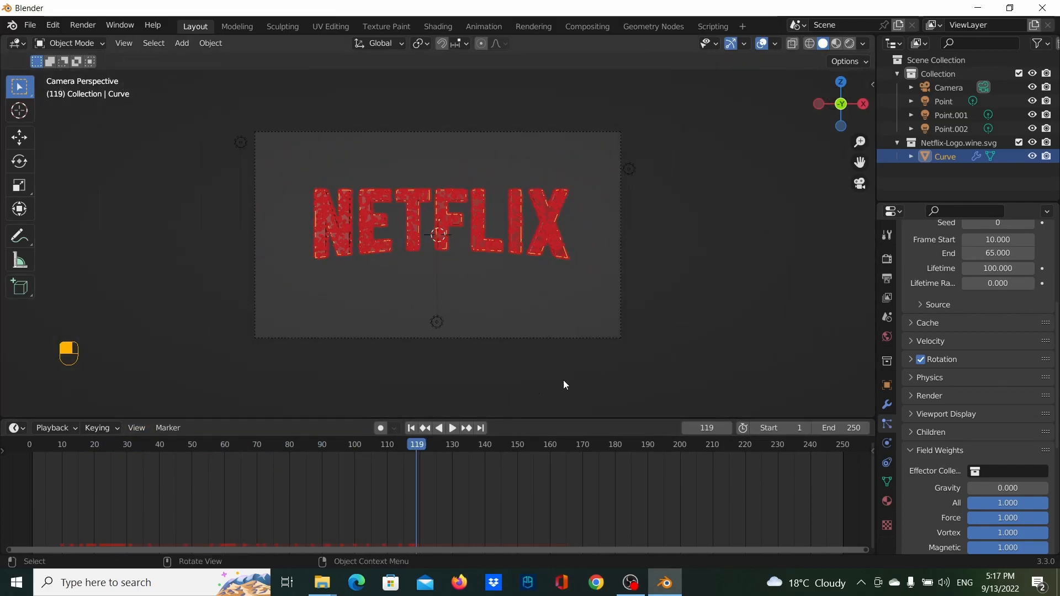
Step: Deselect the logo, play the animation and bring the playhead to frame 33
left_click(764, 316)
key("space")
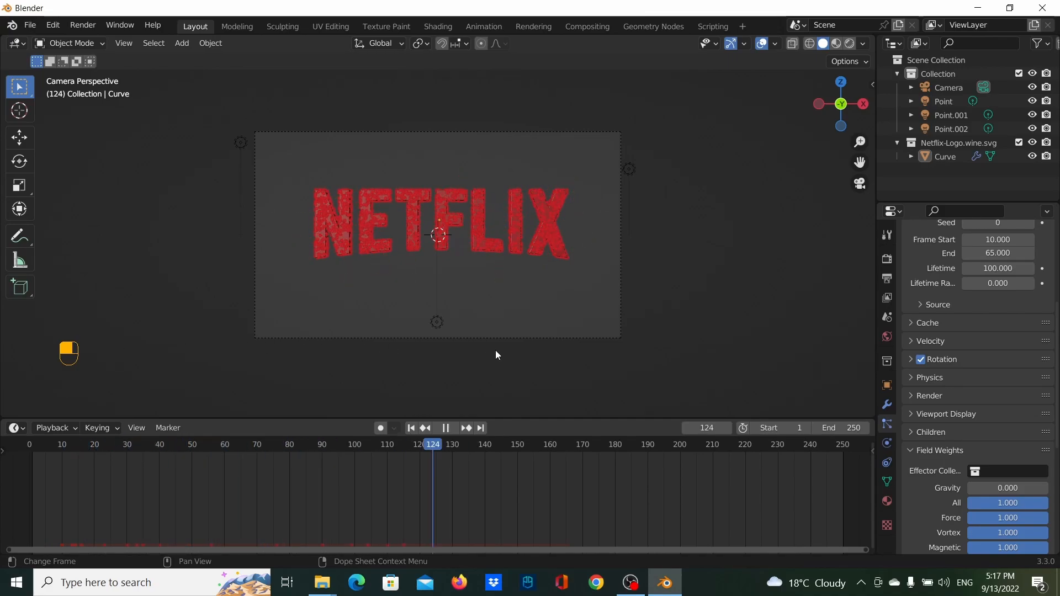
left_click_drag(174, 335, 137, 326)
scroll(402, 195, "up", 1)
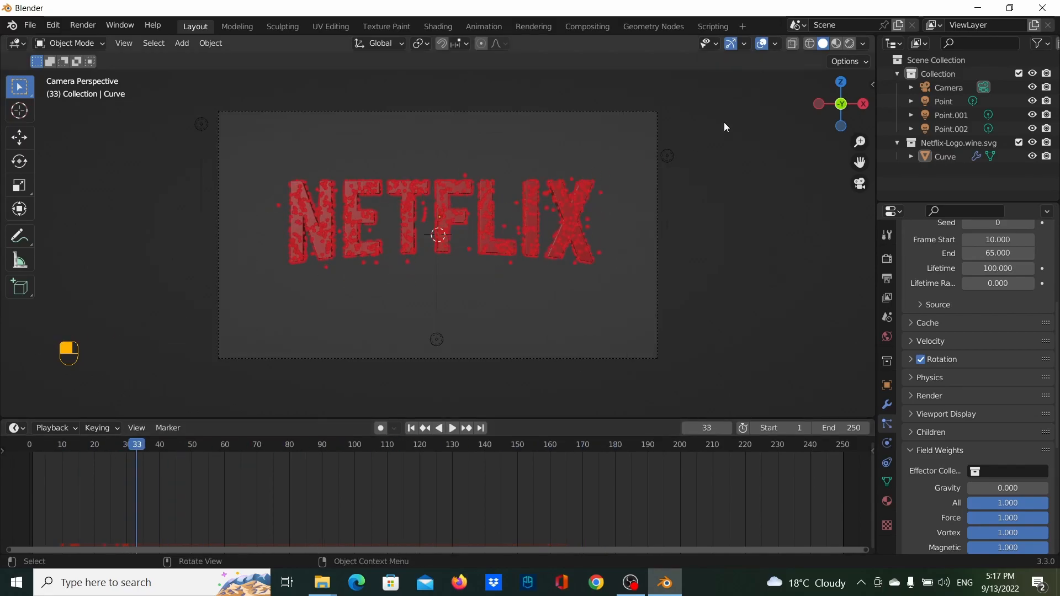
Step: Render frame 33 as a still image, inspect it and close the render window
left_click(95, 27)
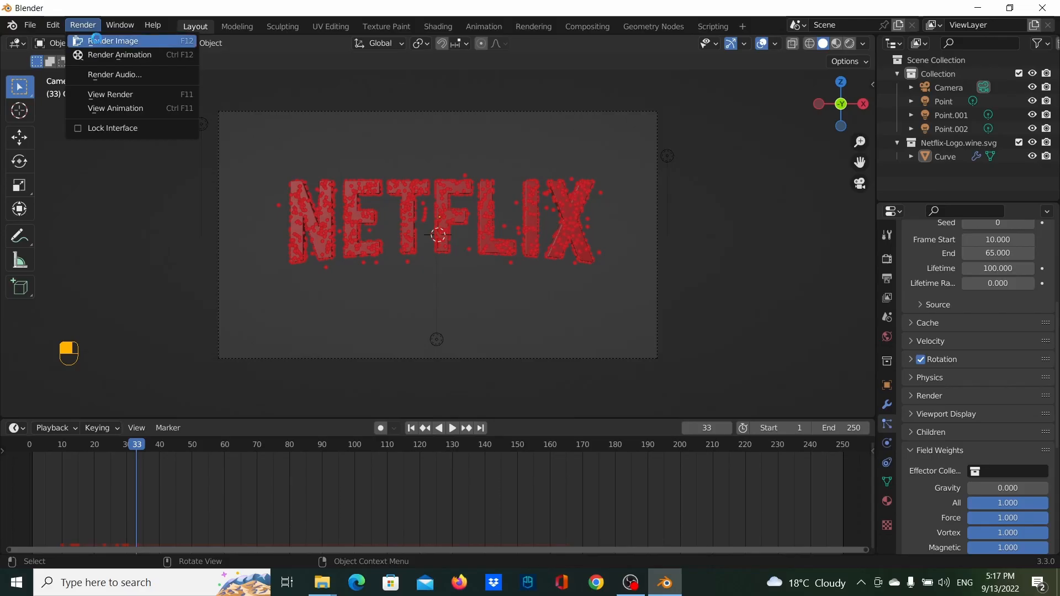
left_click(102, 41)
scroll(513, 215, "down", 2)
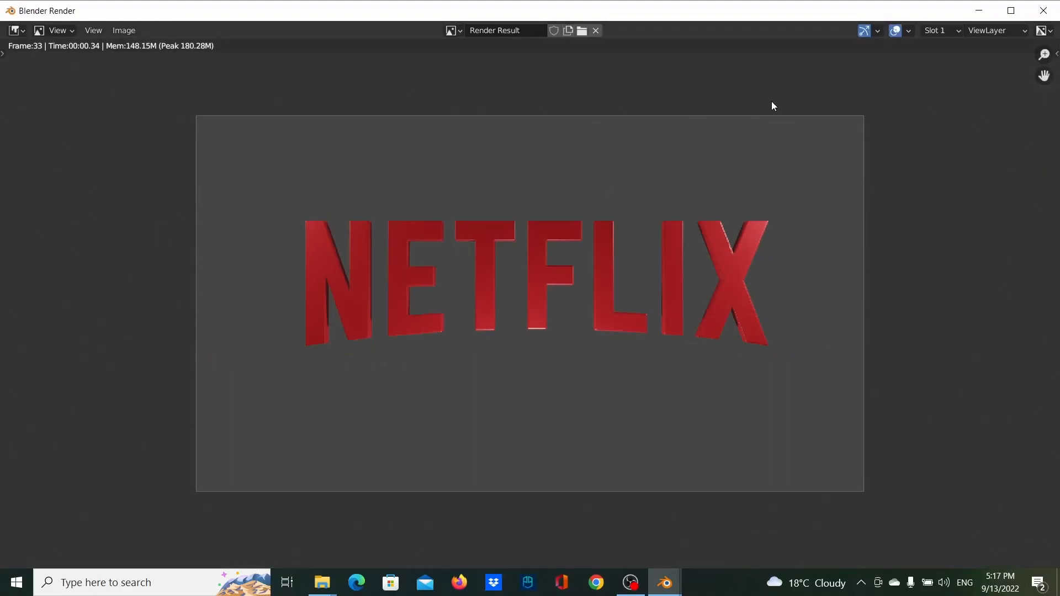
left_click(1046, 10)
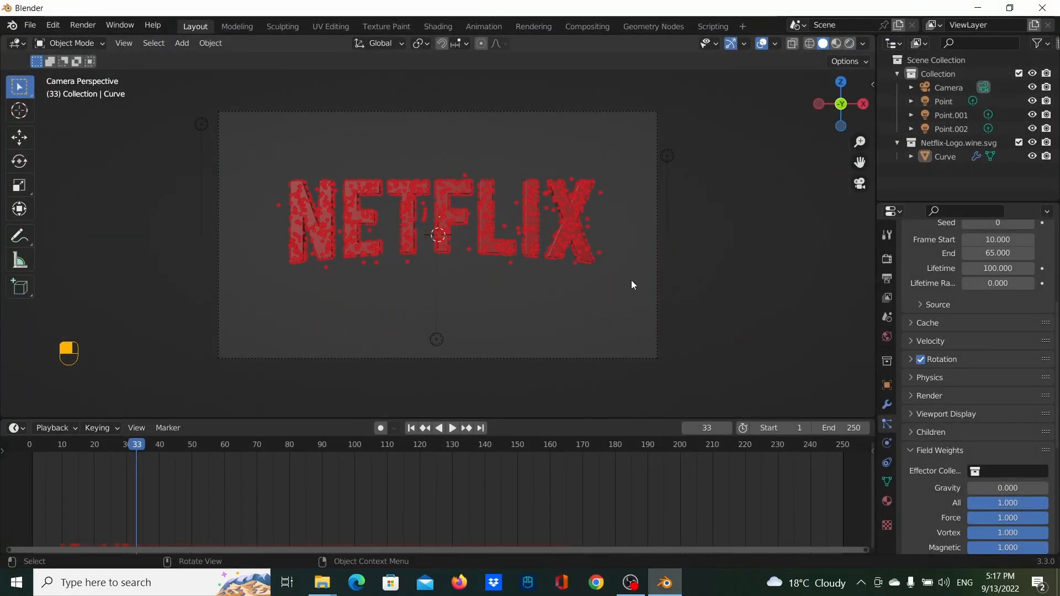
scroll(571, 297, "down", 2)
scroll(558, 296, "up", 1)
scroll(546, 296, "down", 2)
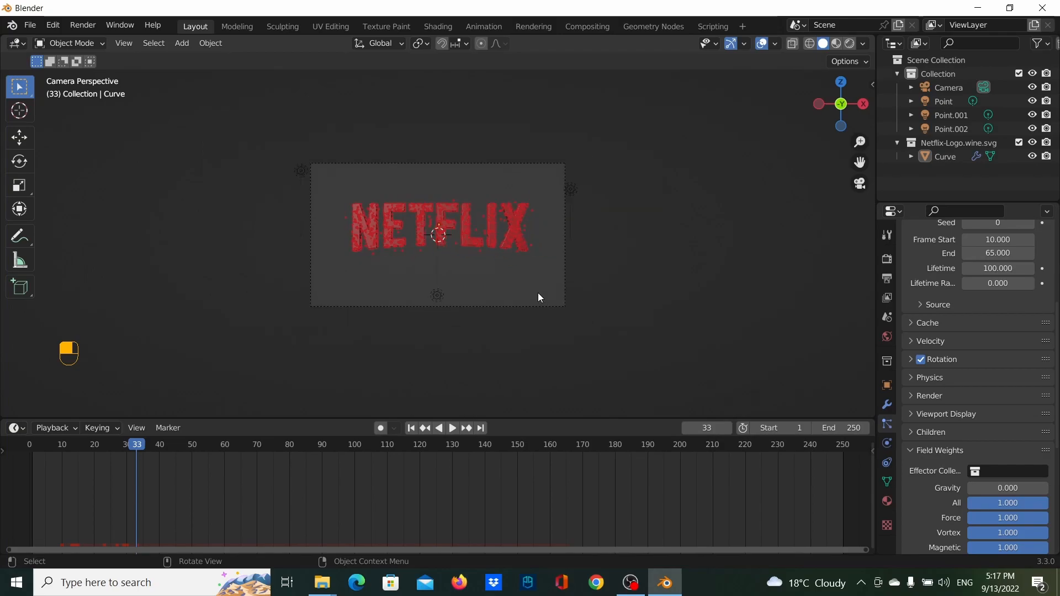
scroll(538, 295, "up", 1)
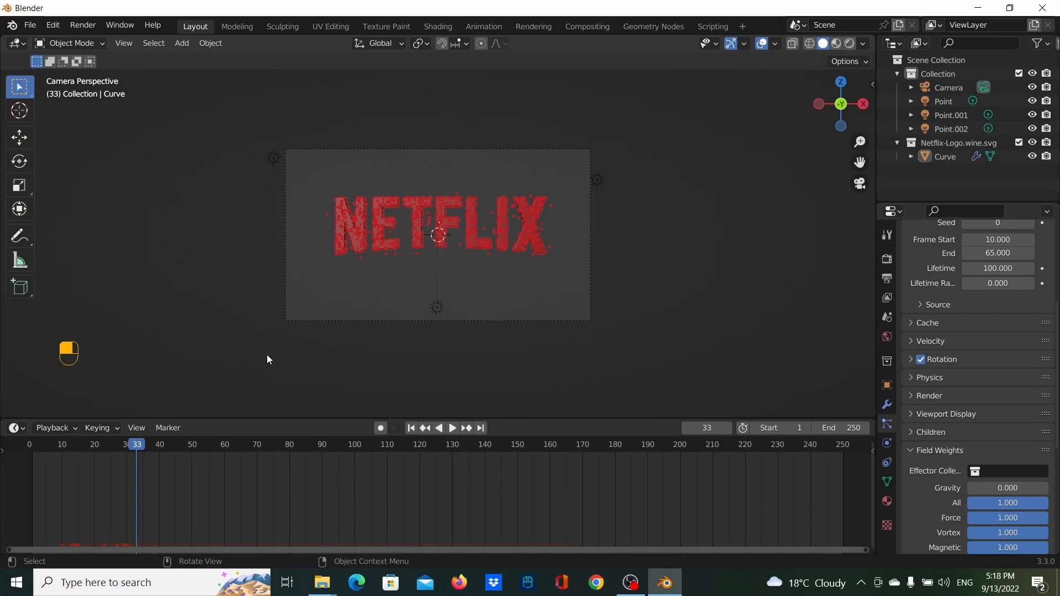
Step: Add a cube mesh and move it about 16 m along the negative X axis, away from the logo
middle_click_drag(266, 355, 334, 368)
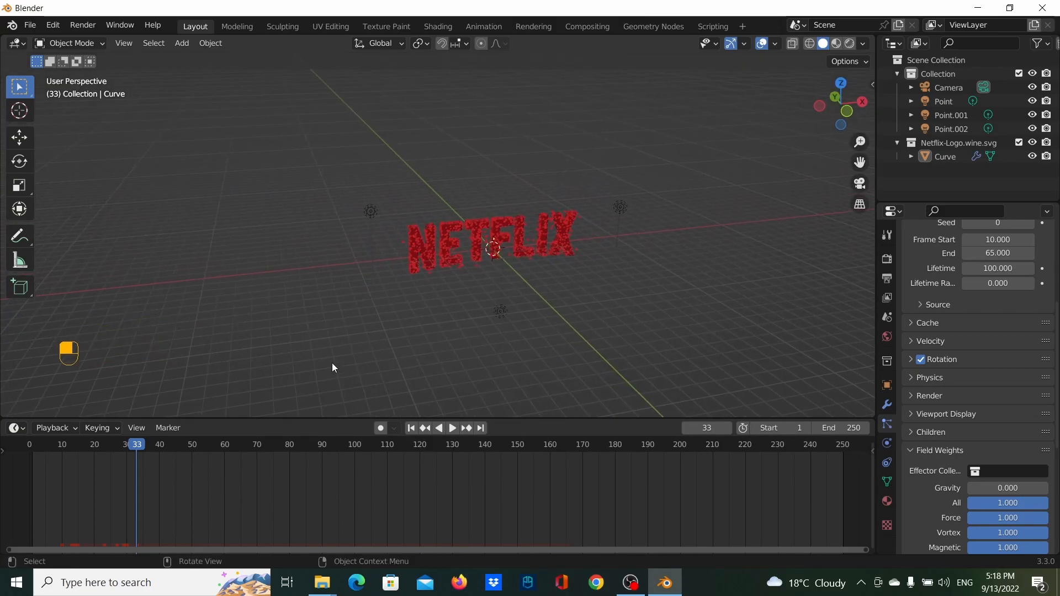
key("shift")
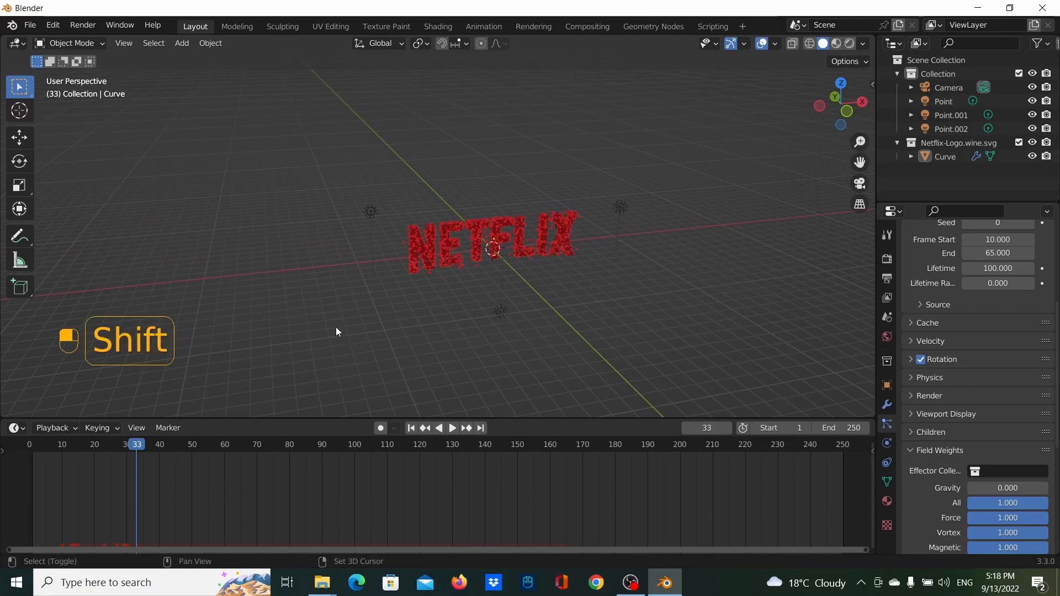
key("shift+a")
mouse_move(323, 160)
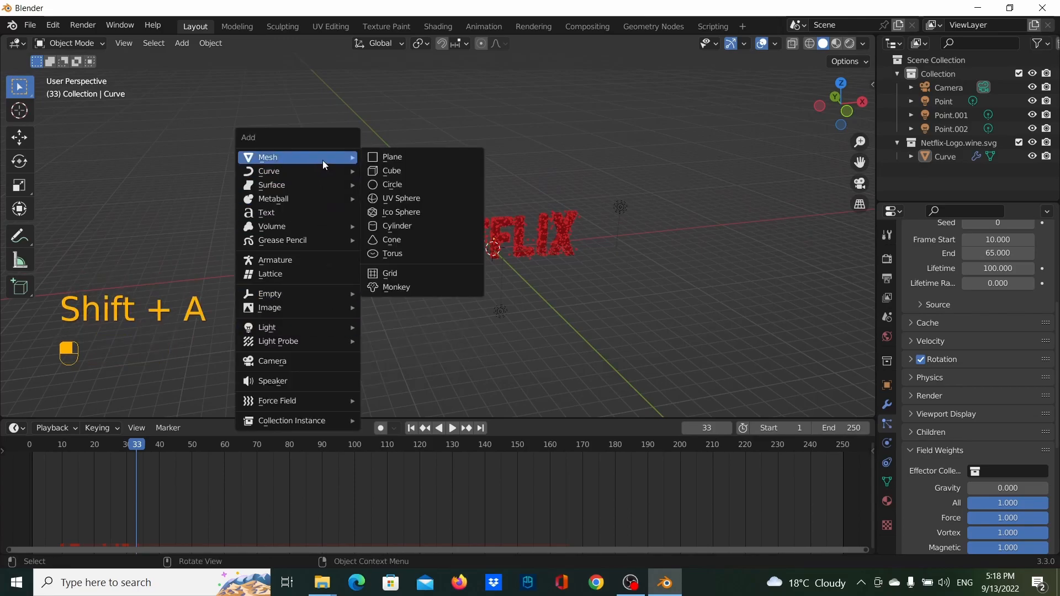
left_click(401, 169)
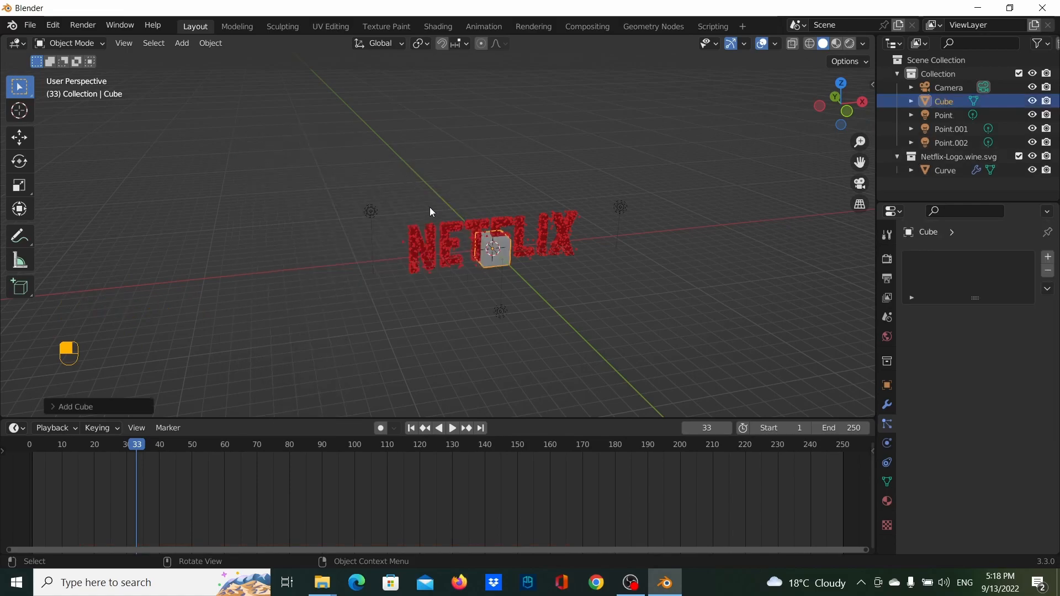
key("g")
key("x")
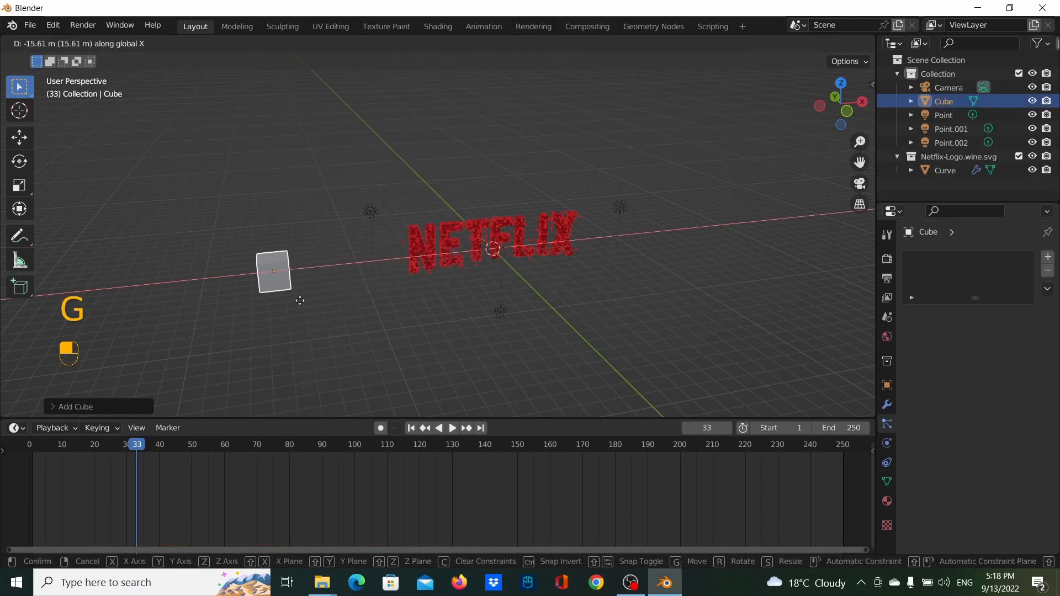
left_click(289, 307)
Step: Put the cube into Edit Mode with edge selection and clear its selected geometry
middle_click_drag(301, 282, 656, 187)
key("Tab")
scroll(494, 215, "up", 3)
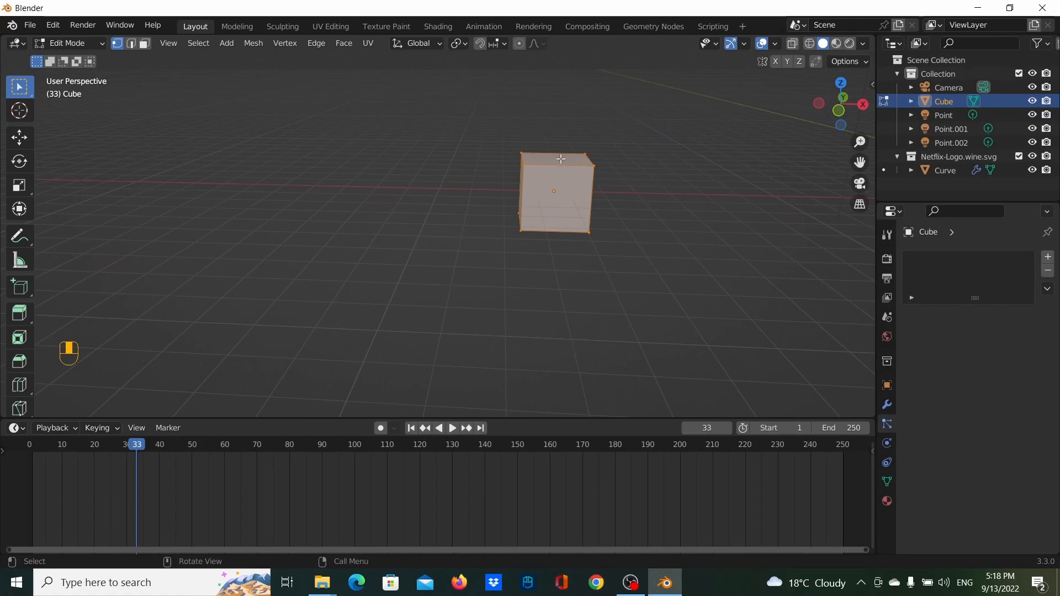
left_click(129, 44)
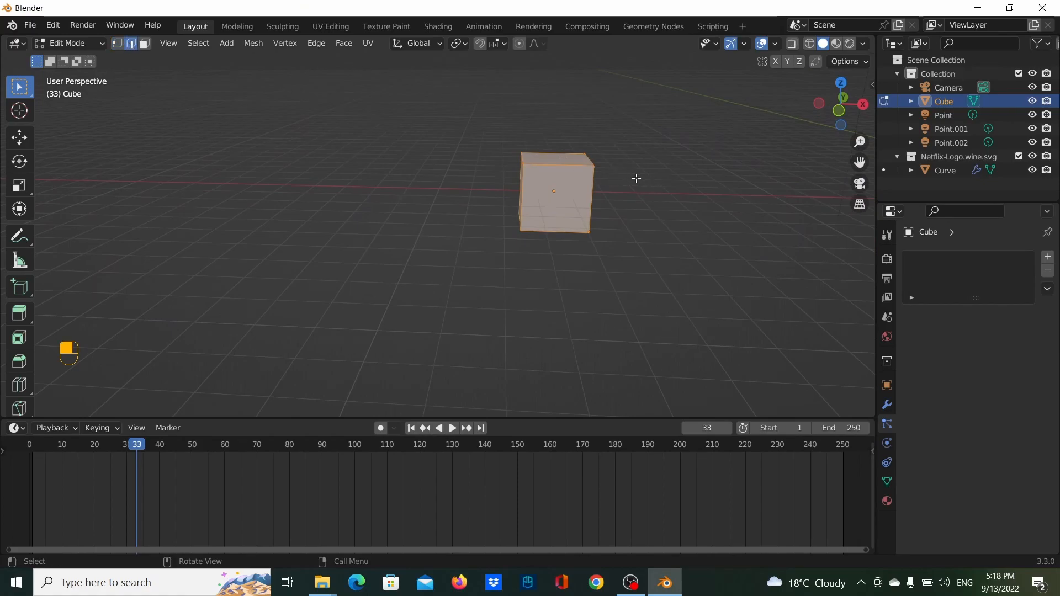
middle_click_drag(635, 178, 580, 187)
left_click(512, 185)
middle_click_drag(639, 210, 671, 200)
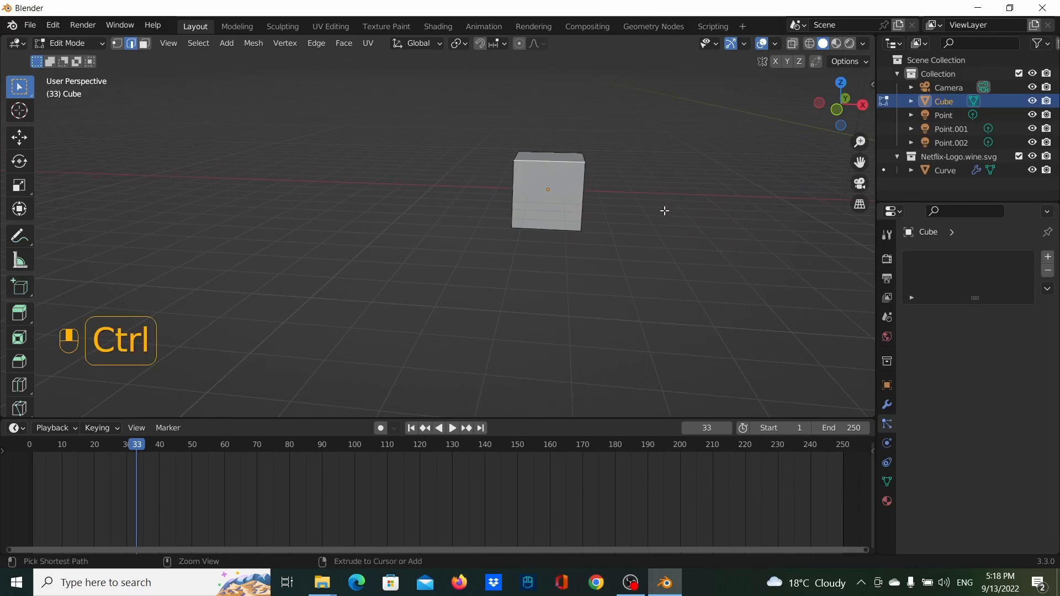
key("ctrl+r")
key("Escape")
left_click_drag(556, 158, 557, 163)
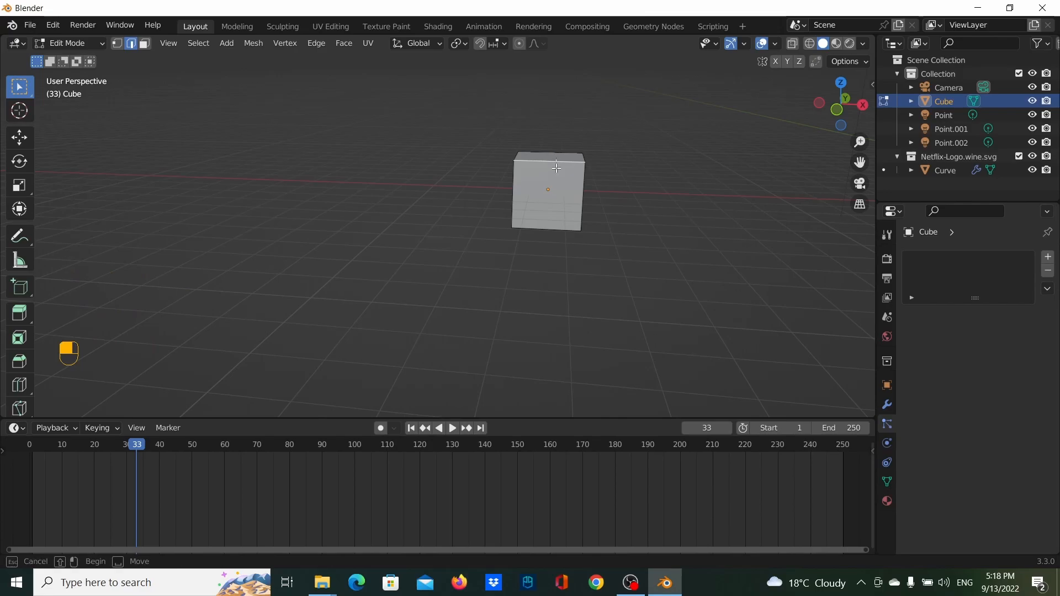
Step: Add a single horizontal loop cut around the middle of the cube
middle_click_drag(663, 208, 504, 198)
key("ctrl+r")
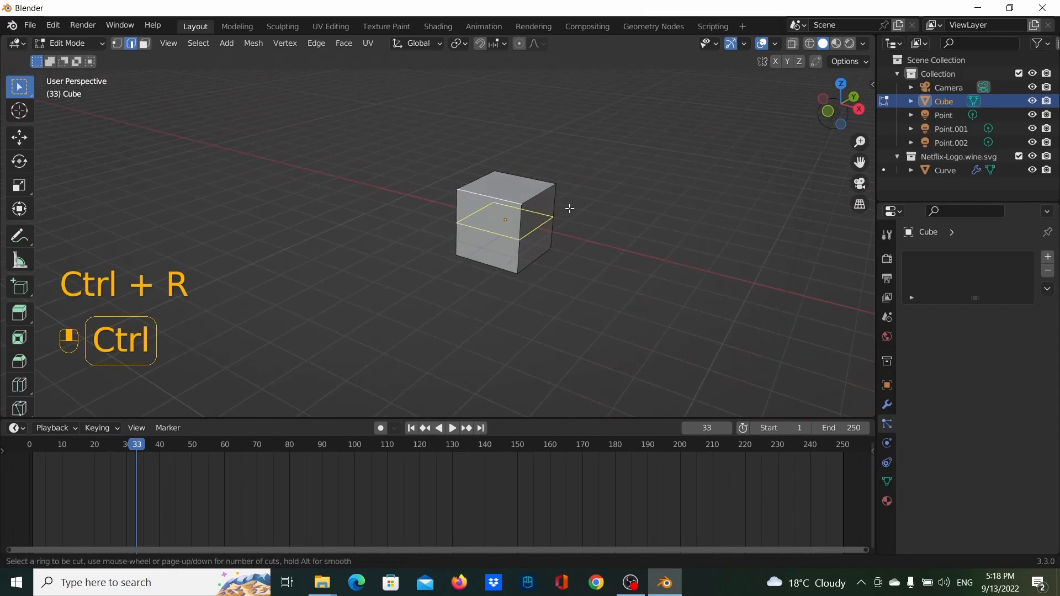
left_click(550, 231)
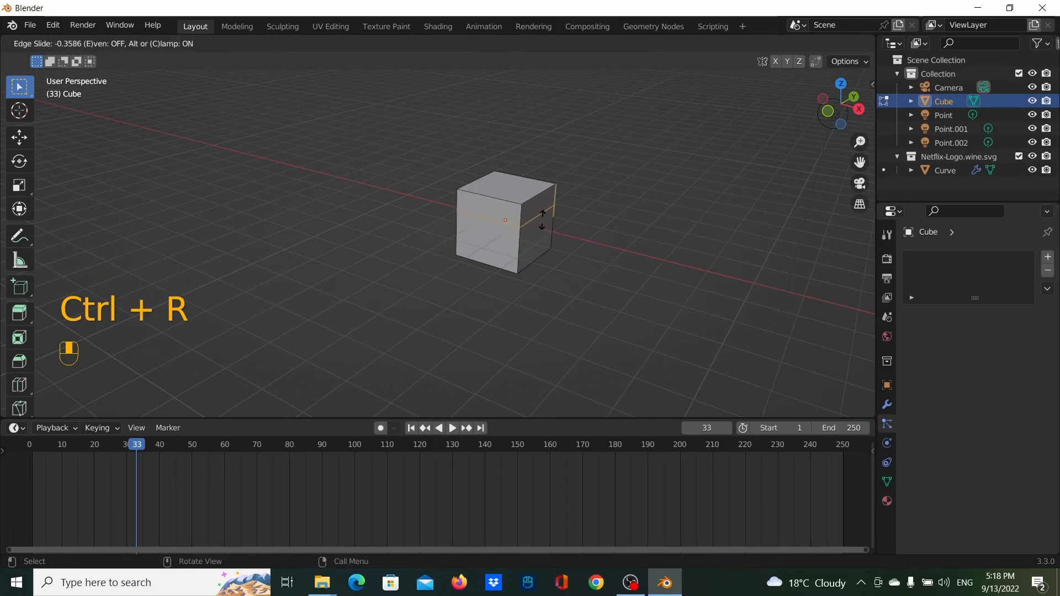
left_click(541, 220)
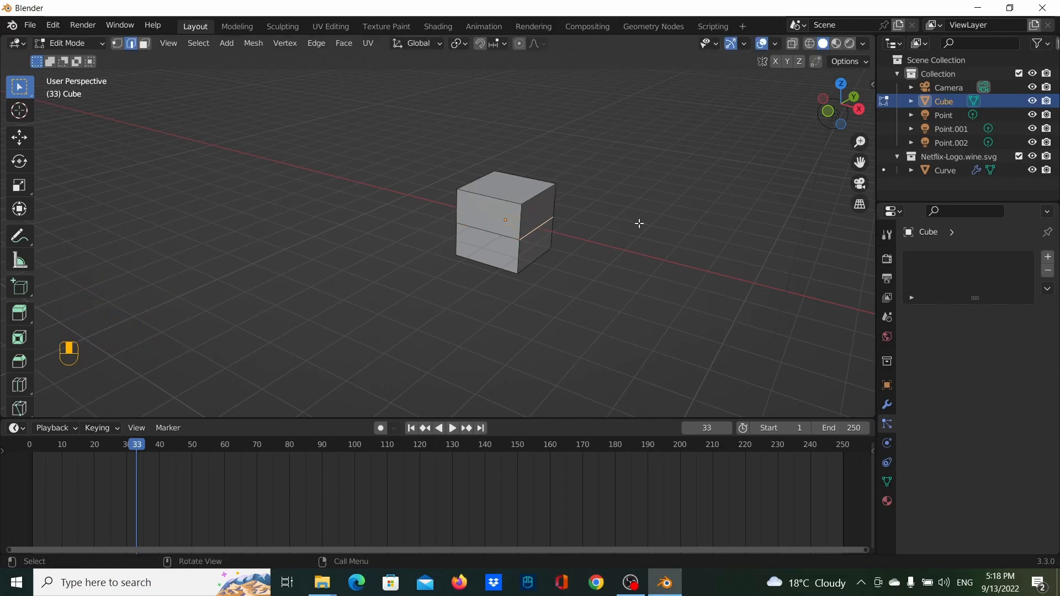
Step: Select the cube's four top vertices in vertex selection mode and merge them at their center
middle_click_drag(634, 224, 574, 220)
middle_click_drag(440, 217, 576, 215)
key("1")
middle_click_drag(422, 209, 480, 250)
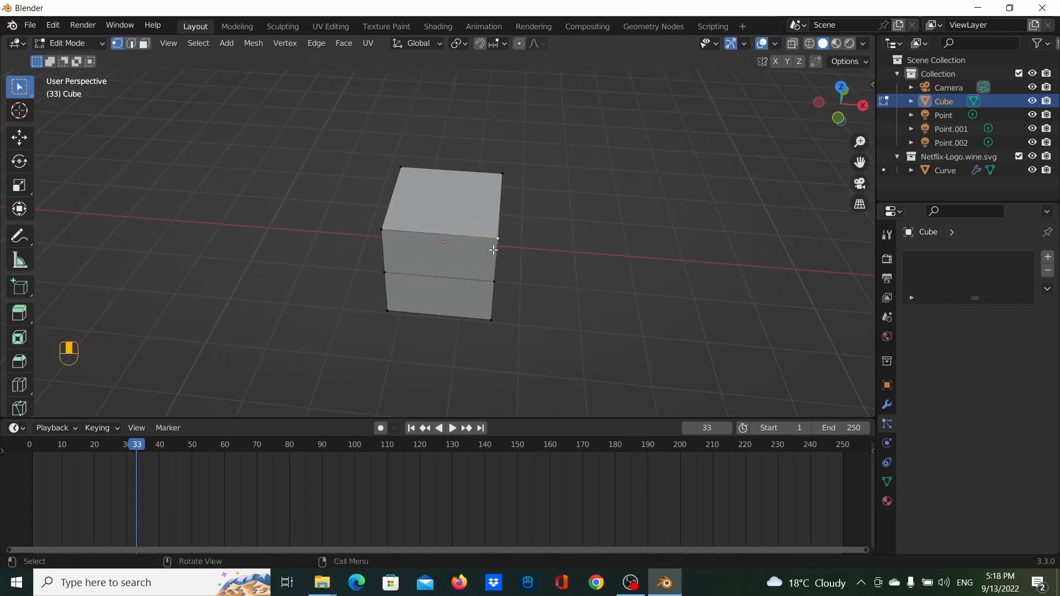
left_click(503, 177, "shift")
left_click(409, 169, "shift")
left_click(382, 229, "shift")
middle_click_drag(489, 252, 443, 230)
key("m")
left_click(497, 237)
Step: Merge the cube's four bottom vertices at their center to complete the diamond shape
left_click(460, 182)
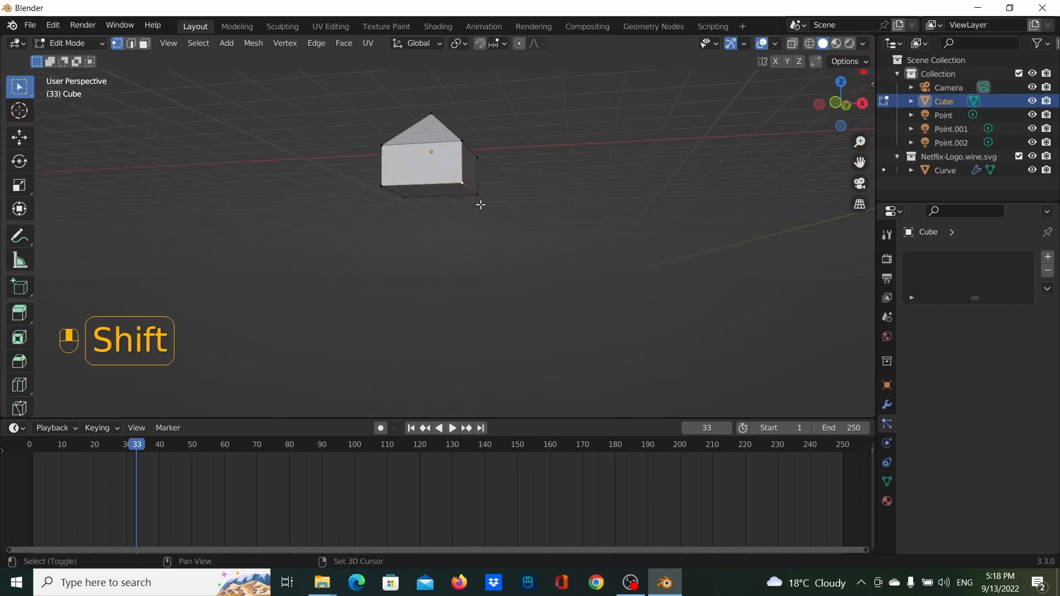
left_click(476, 197, "shift")
left_click(398, 198, "shift")
left_click(382, 186, "shift")
key("m")
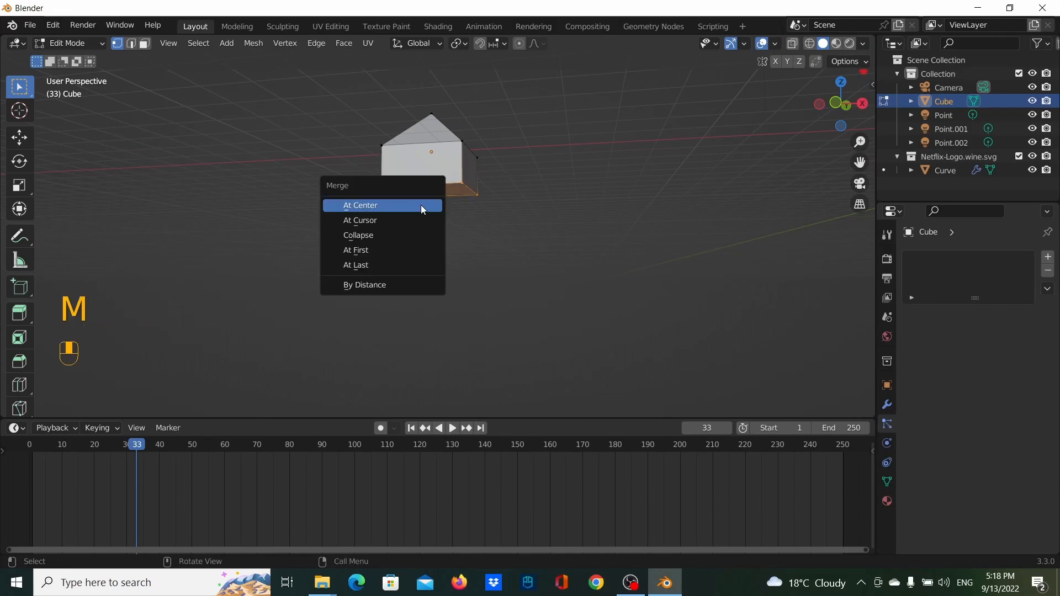
left_click(421, 206)
Step: Return to Object Mode and scale the diamond down to less than half its size
scroll(506, 208, "down", 4)
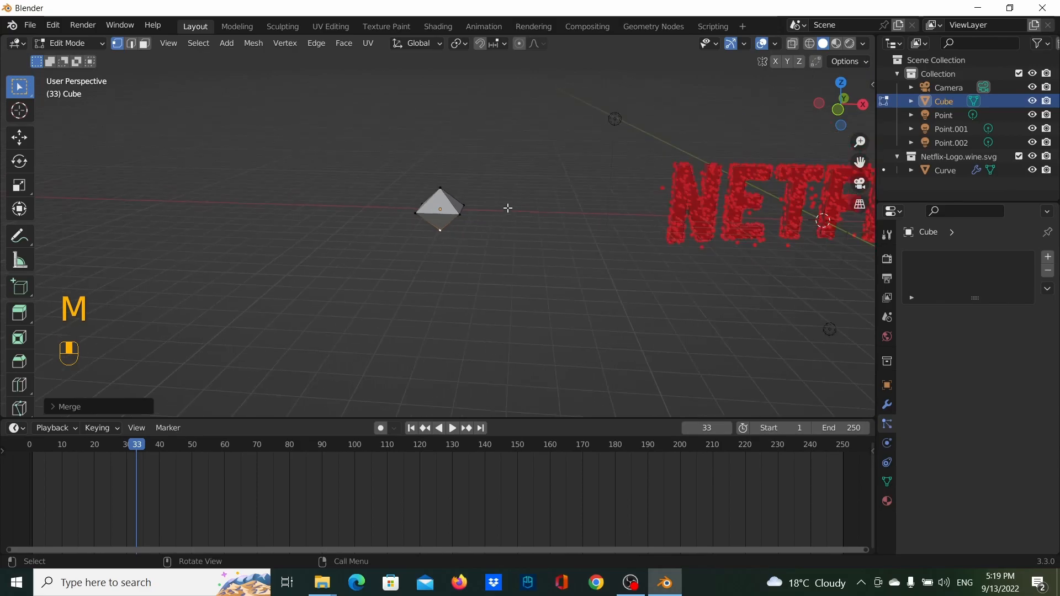
key("Tab")
key("s")
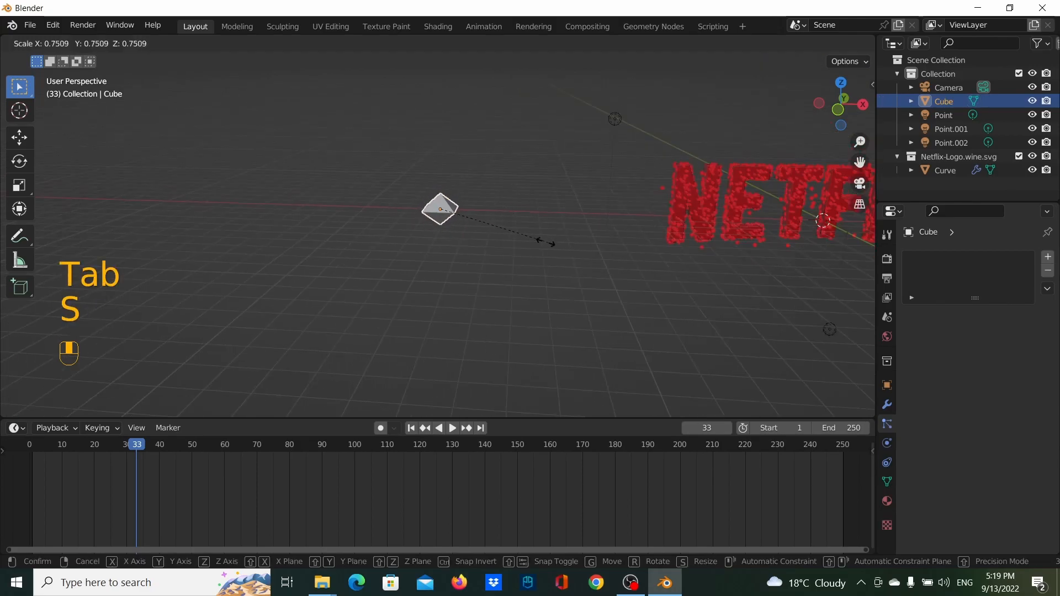
left_click(484, 224)
Step: In the camera view, move the diamond closer to the logo, just outside the camera frame's left edge
middle_click_drag(743, 282, 488, 197)
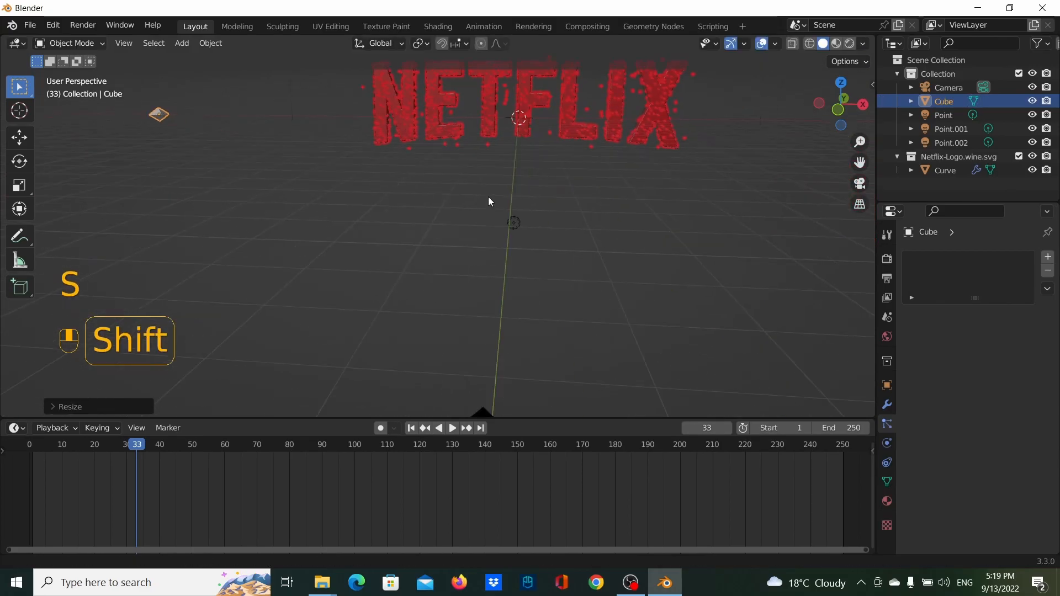
key("KP_0")
key("g")
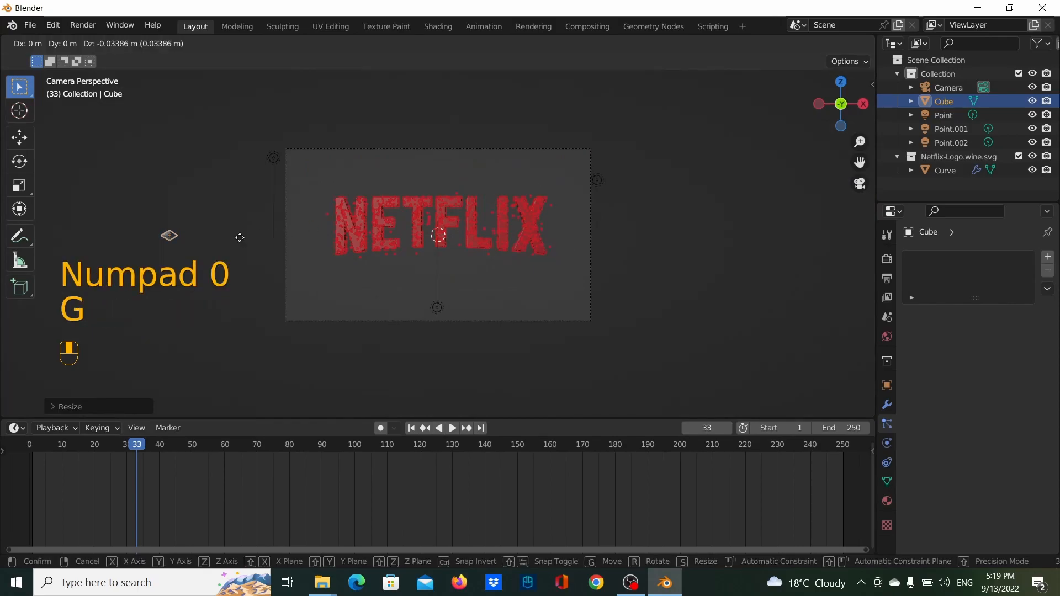
left_click(336, 233)
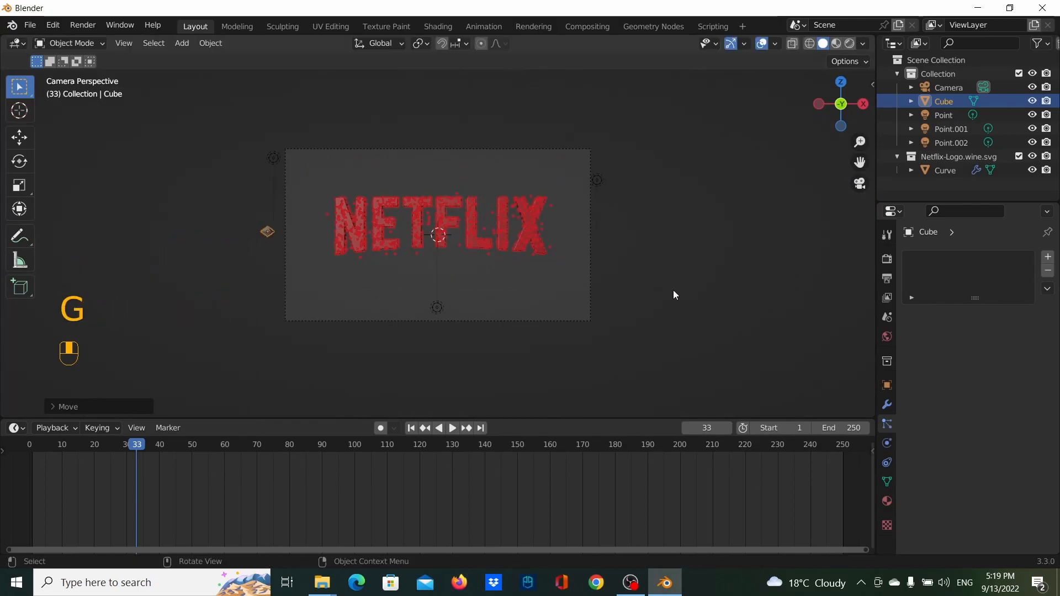
Step: Select the Netflix logo, review its material settings and go back to its particle settings
left_click(887, 501)
left_click(525, 235)
scroll(977, 481, "down", 5)
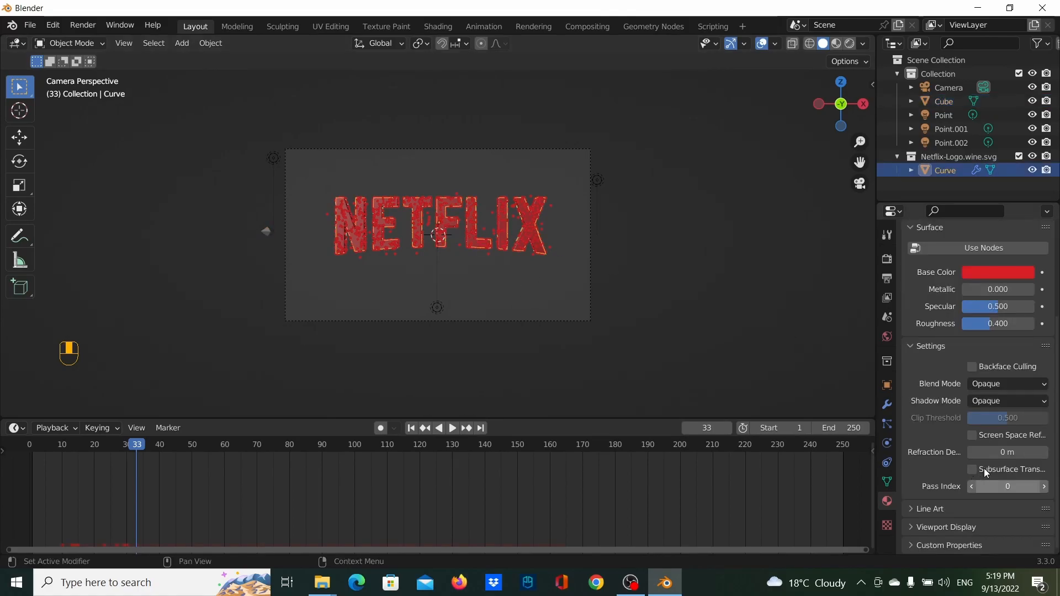
scroll(965, 472, "up", 5)
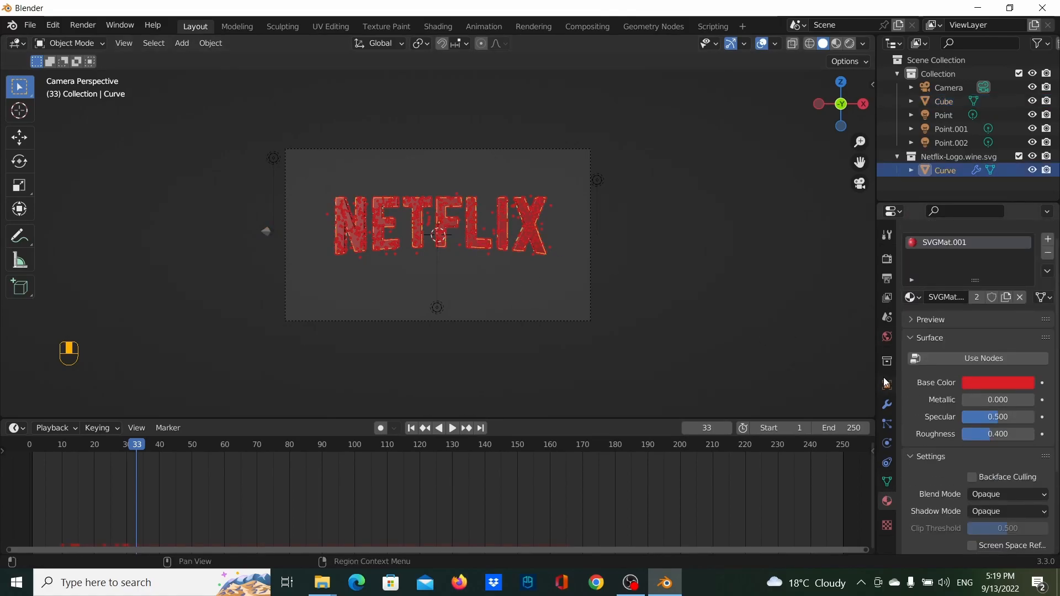
scroll(952, 433, "down", 4)
left_click(888, 424)
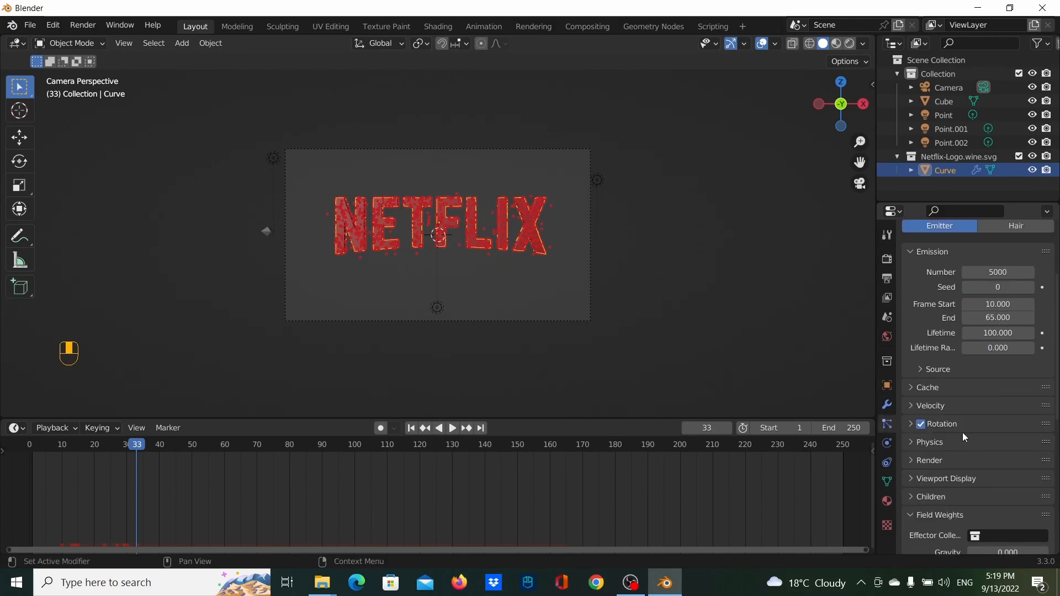
Step: Set the logo's particle system to render its particles as Object
scroll(977, 437, "down", 8)
left_click(933, 350)
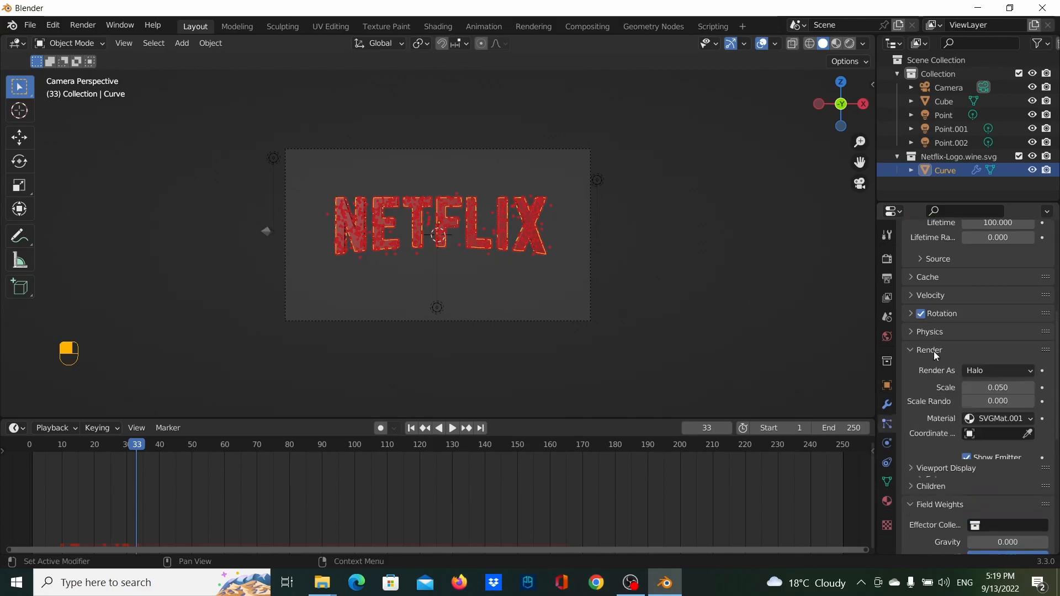
left_click(1001, 367)
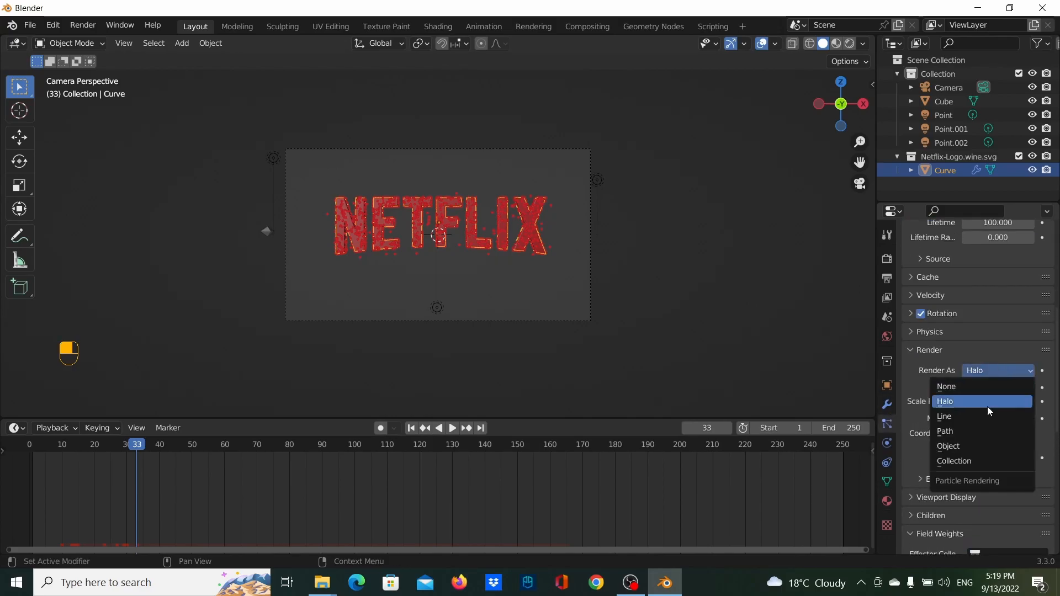
left_click(973, 448)
left_click(997, 471)
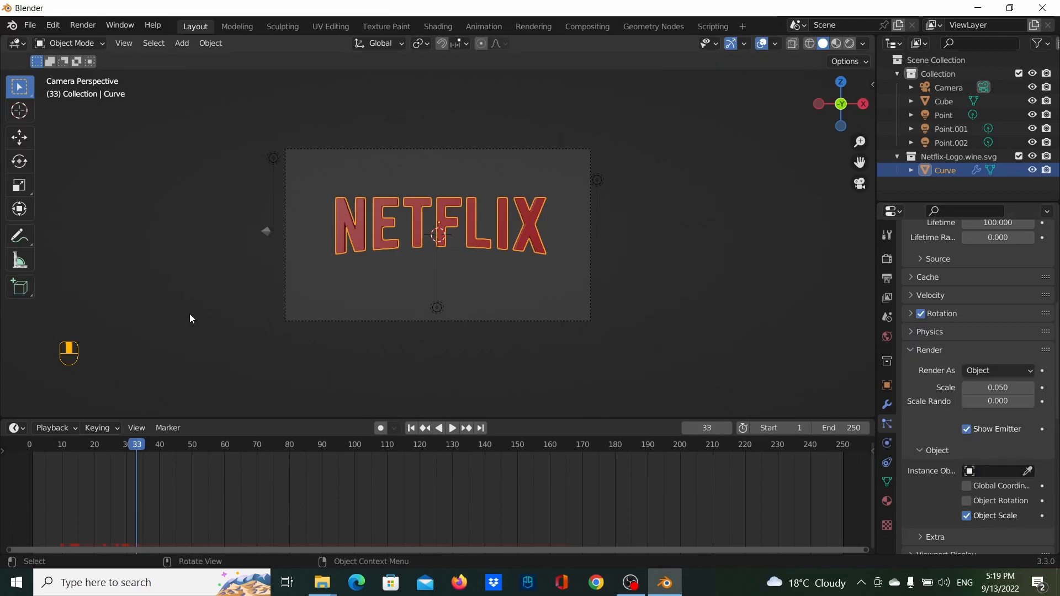
Step: Select the diamond mesh beside the camera frame and rename it PARTICLE
left_click(264, 233)
double_click(944, 101)
type("PARTICLE")
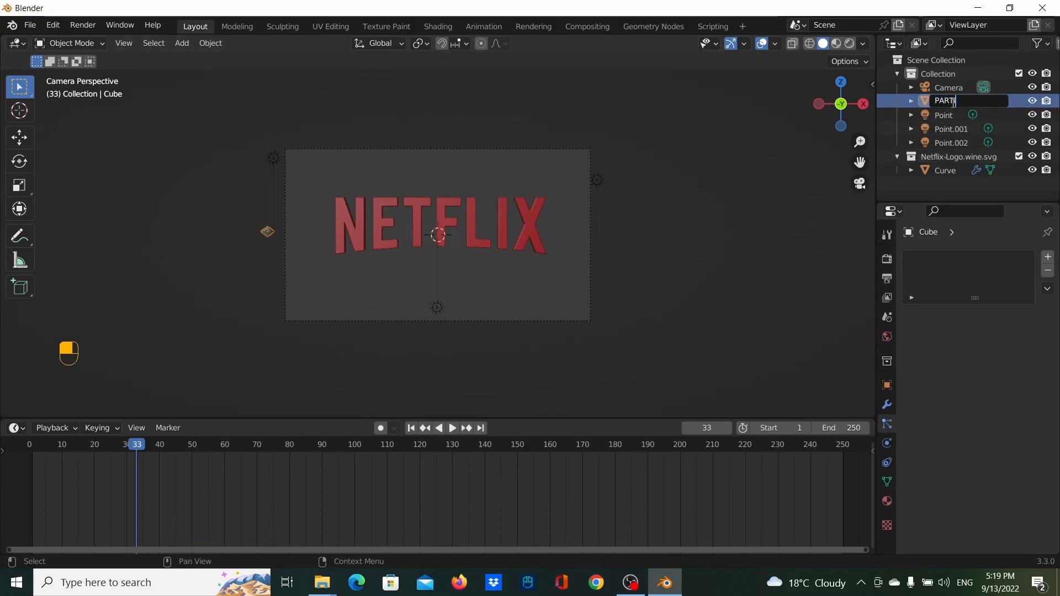
key("Return")
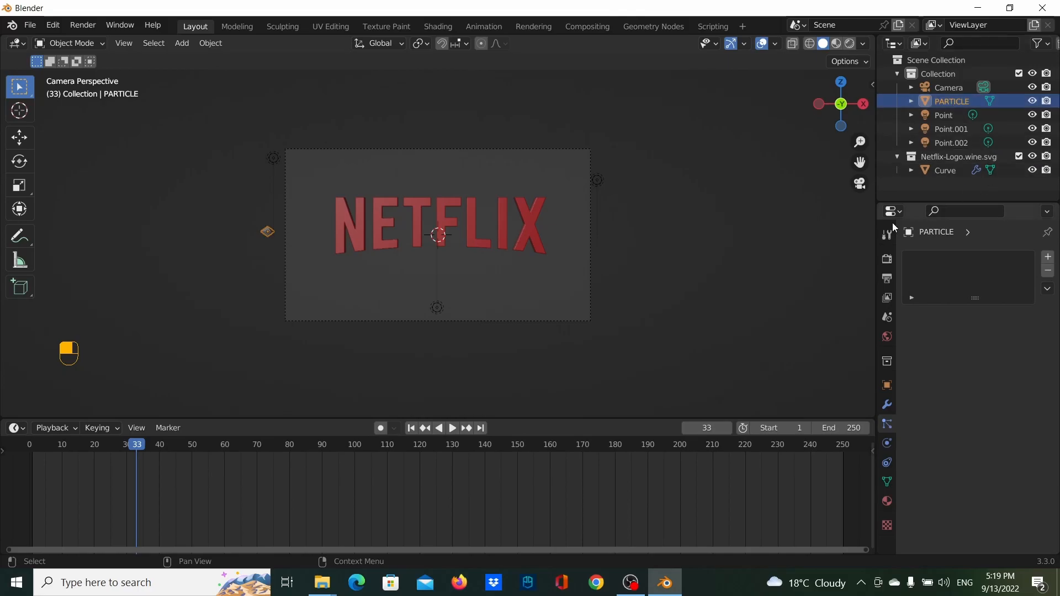
Step: Assign PARTICLE as the instance object for the Netflix logo's particle rendering
left_click(515, 233)
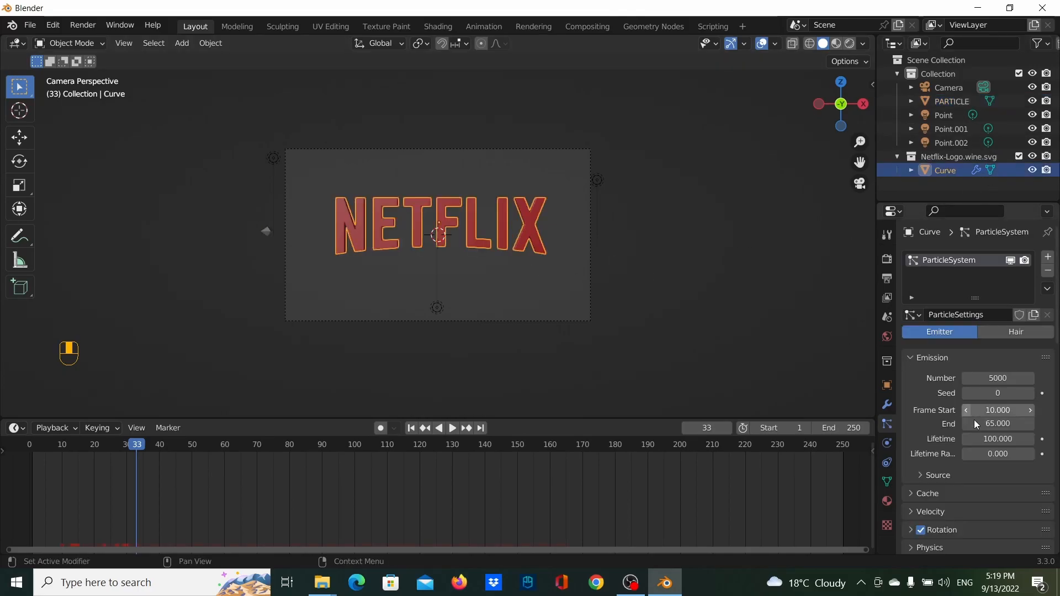
scroll(975, 410, "down", 3)
scroll(968, 406, "down", 8)
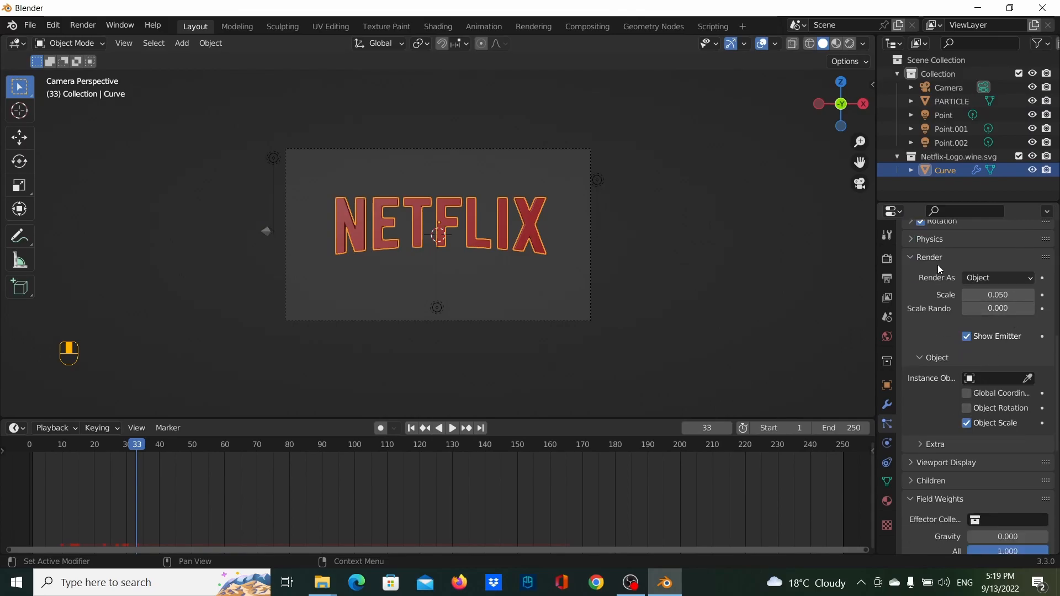
left_click(977, 380)
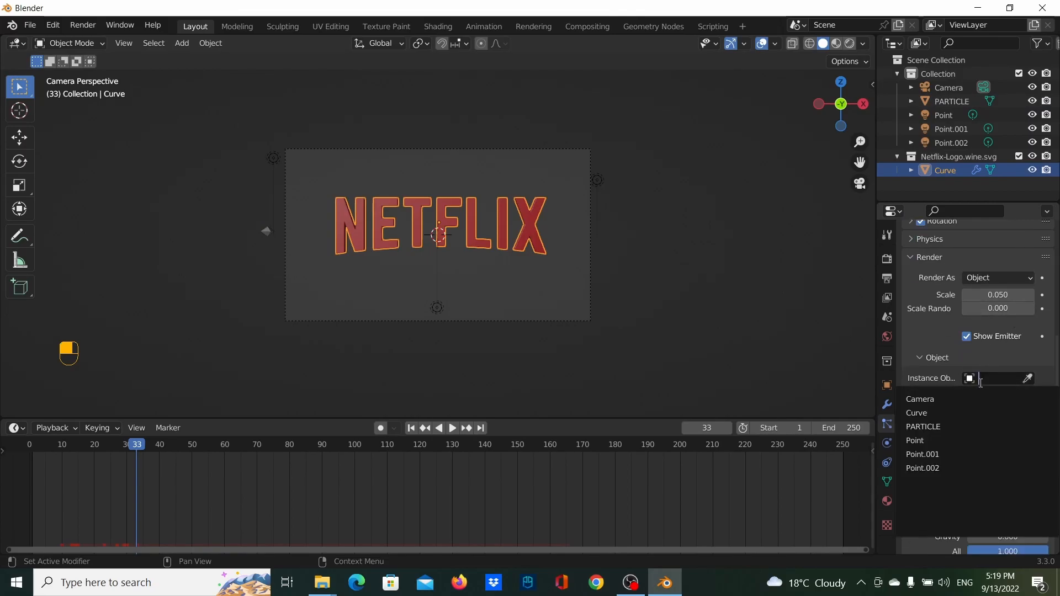
left_click(992, 348)
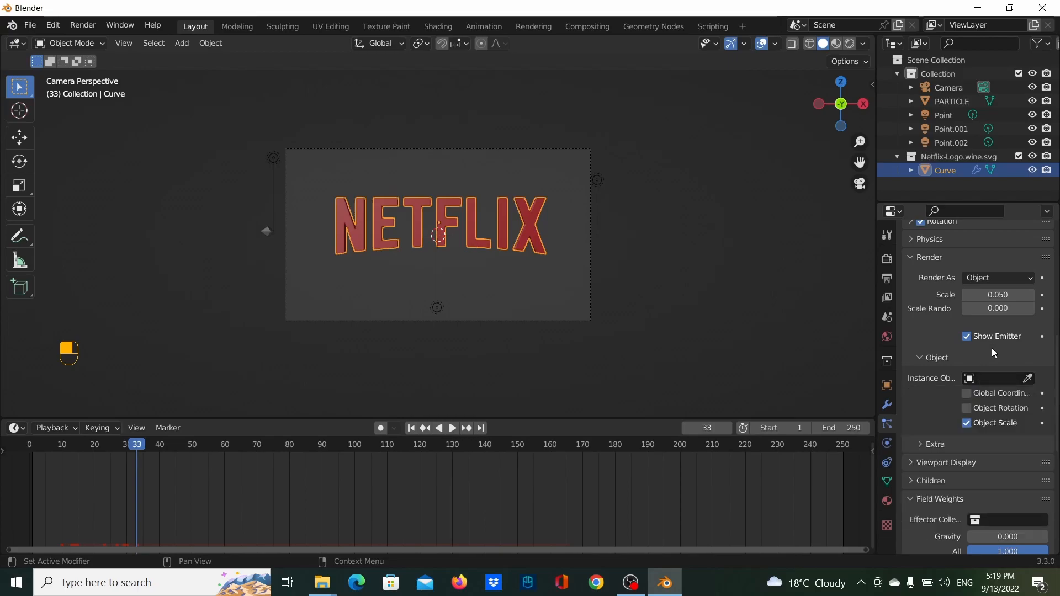
left_click(982, 375)
left_click(930, 424)
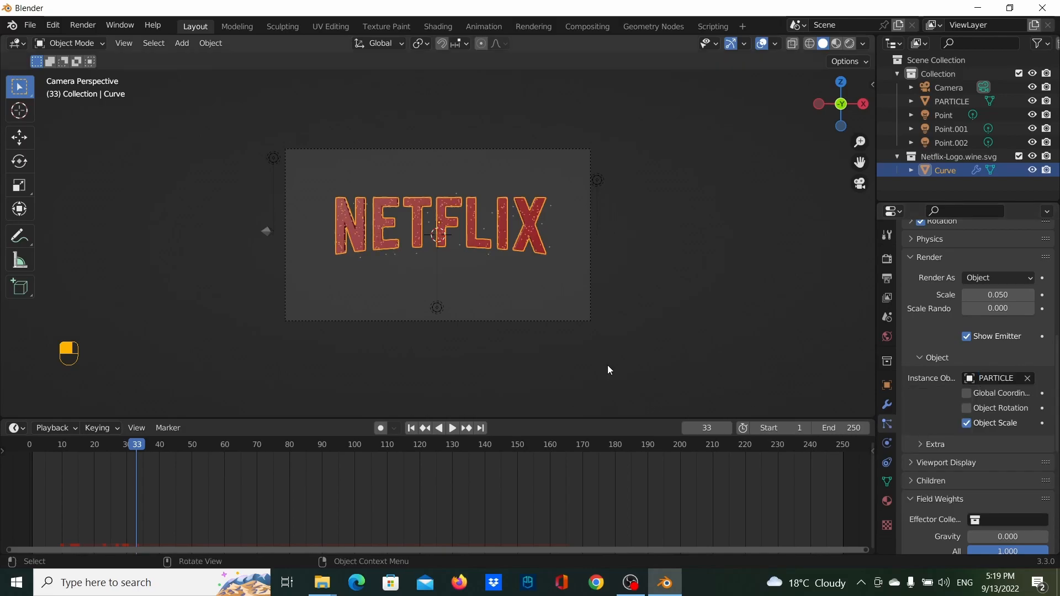
Step: Select the diamond beside the logo and scale it down a little further
left_click(267, 232)
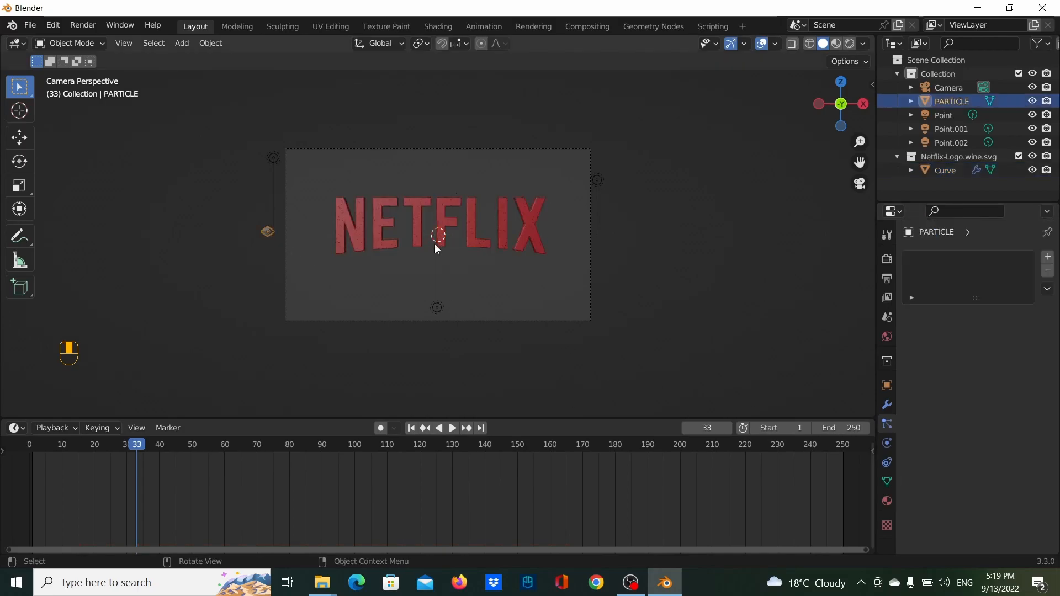
key("s")
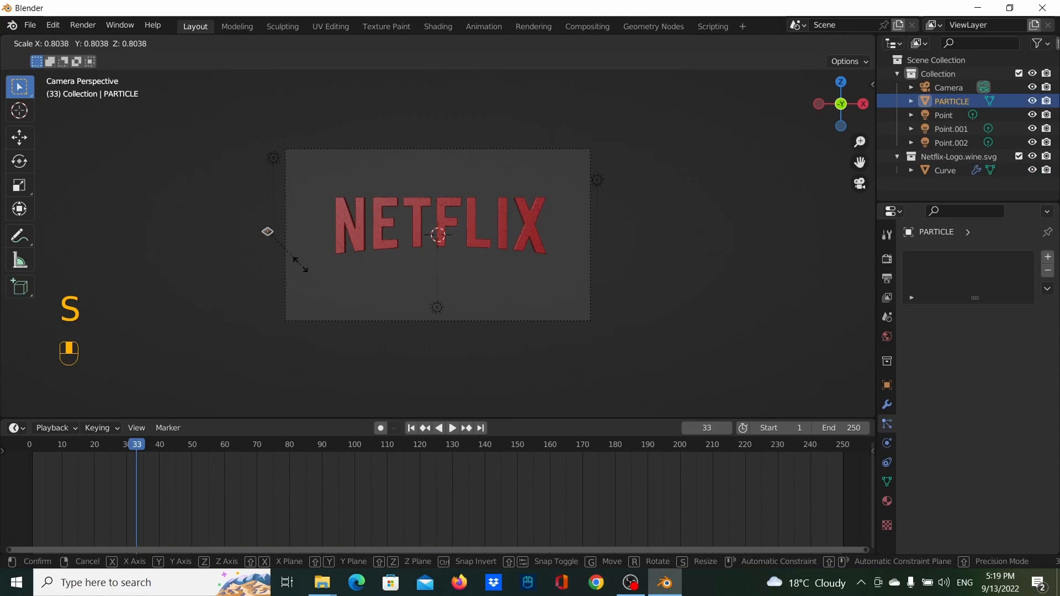
left_click(396, 251)
scroll(432, 263, "up", 3)
Step: Create a new material for the diamond and adjust the width of the properties area
left_click_drag(875, 353, 708, 337)
left_click(718, 499)
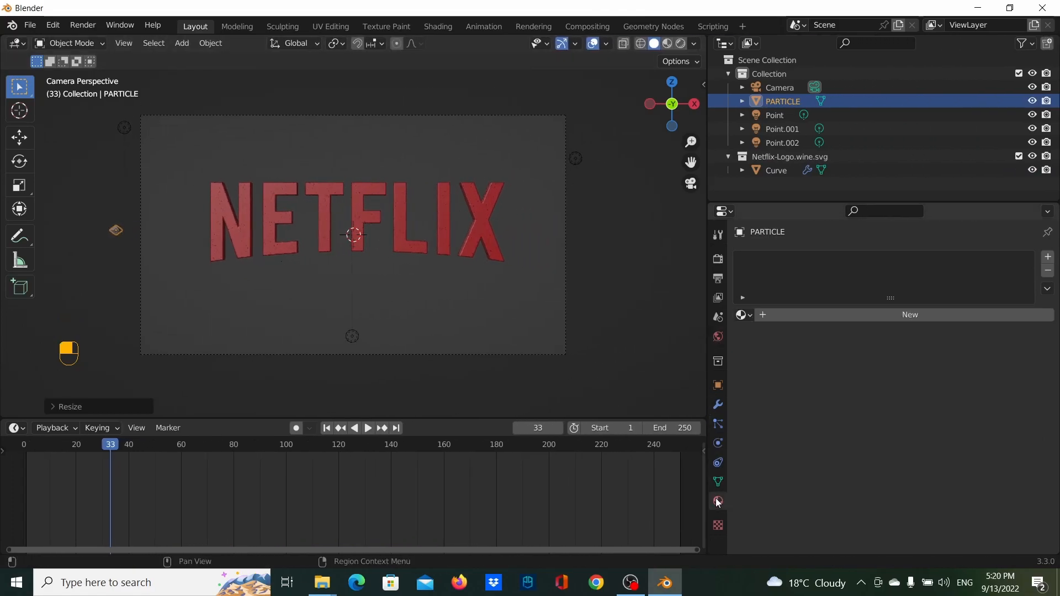
left_click(921, 315)
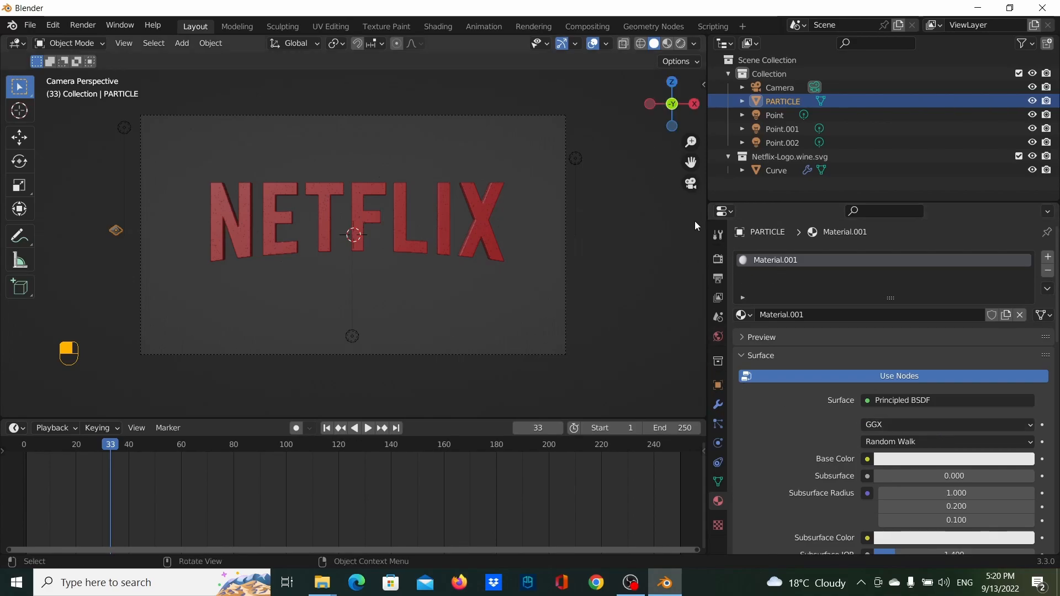
left_click_drag(706, 236, 811, 284)
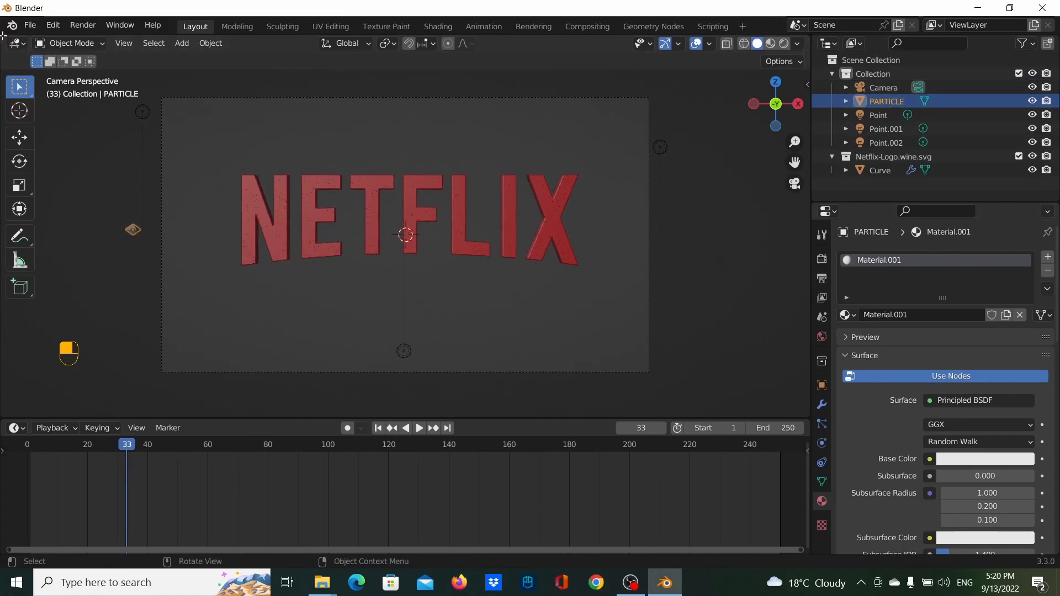
Step: Split the 3D viewport into two side-by-side areas and turn the narrower one into a Shader Editor
left_click_drag(3, 36, 490, 77)
scroll(548, 43, "down", 5)
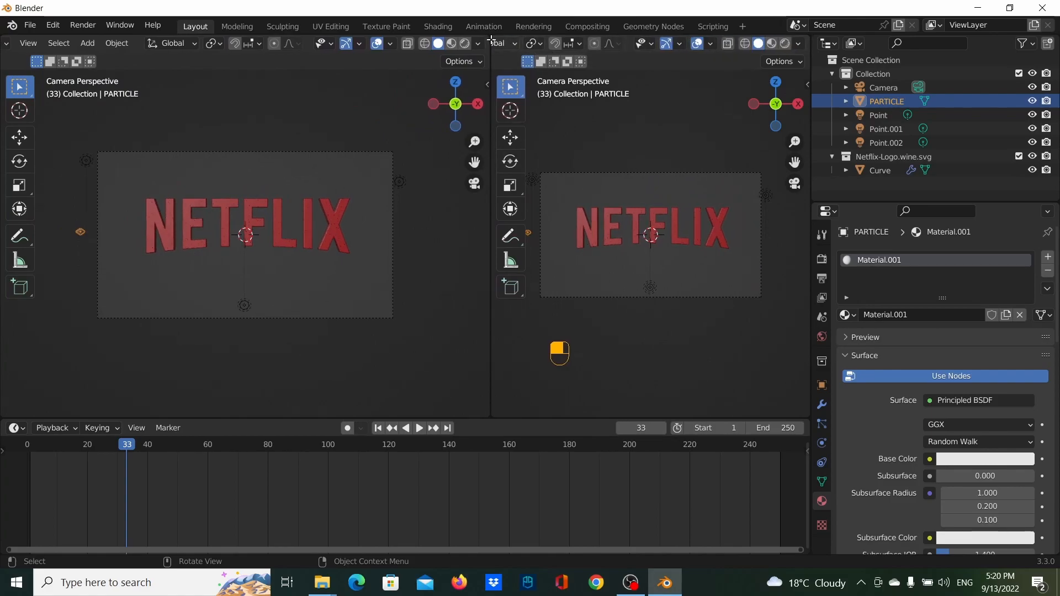
scroll(523, 48, "up", 5)
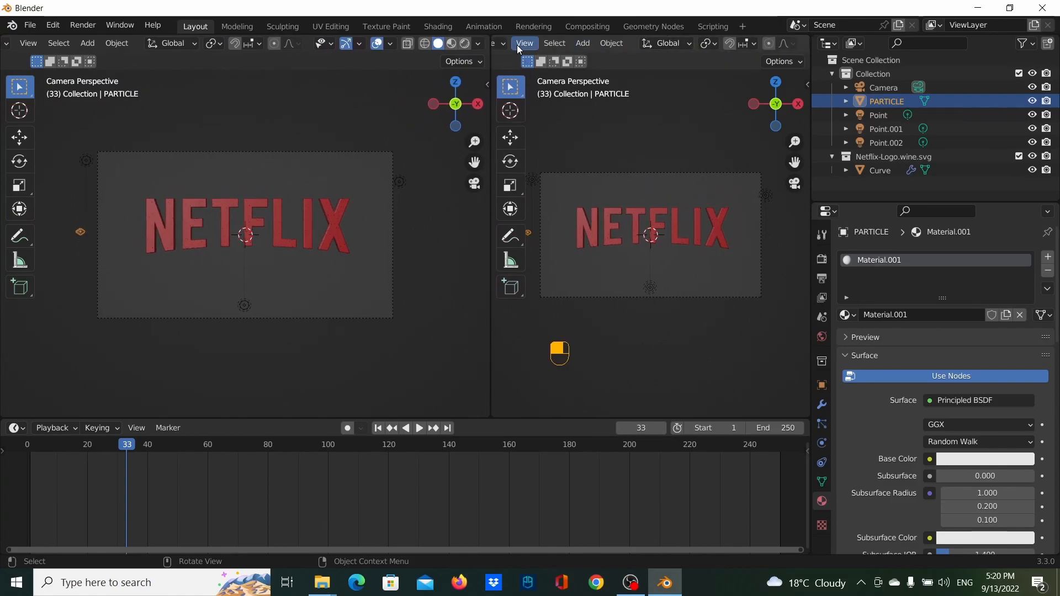
left_click(514, 47)
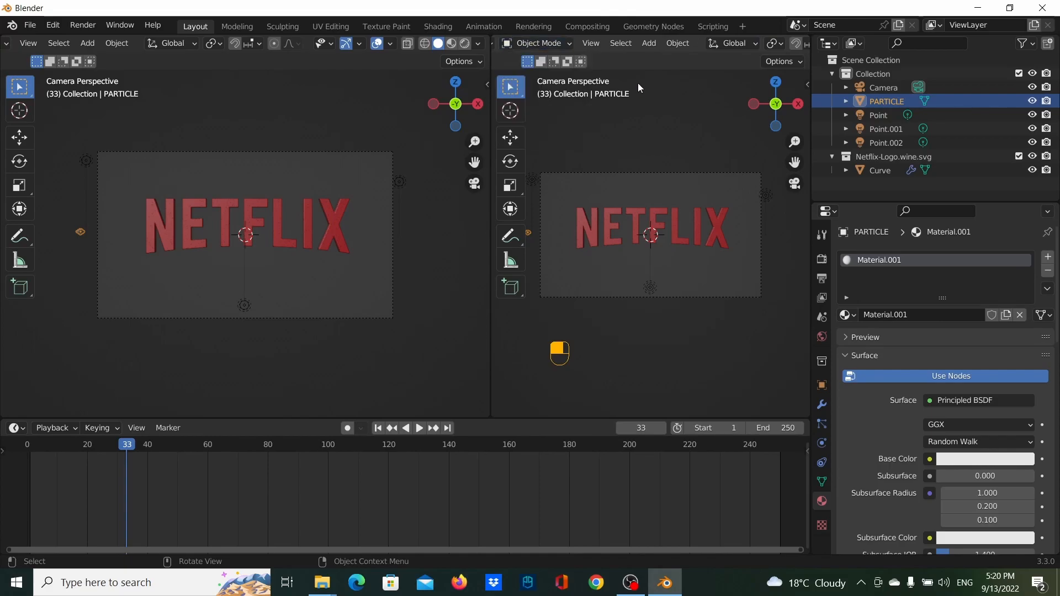
key("Home")
scroll(568, 38, "down", 2)
left_click(518, 43)
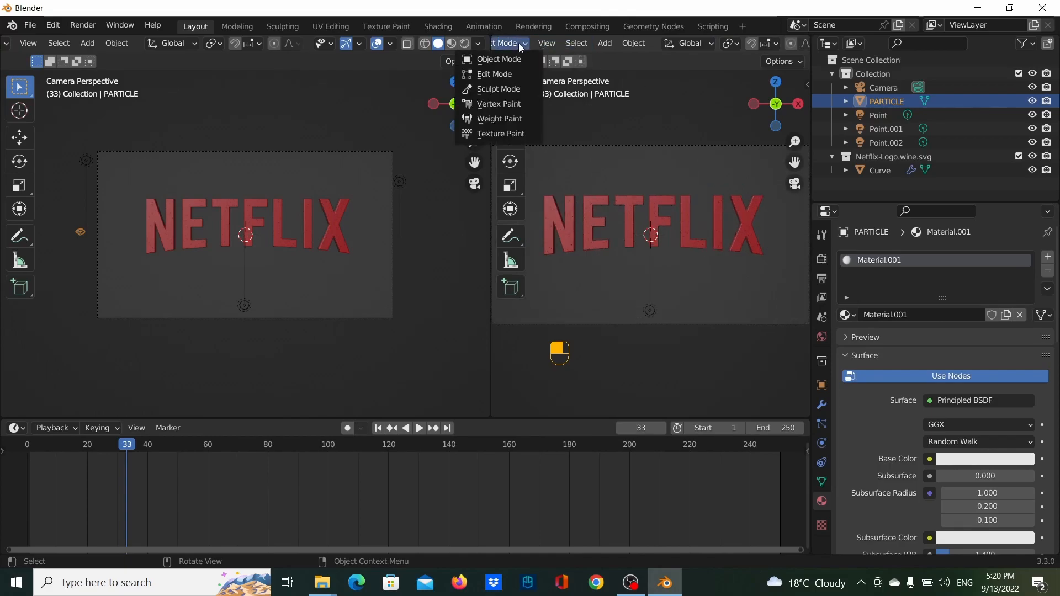
mouse_move(575, 43)
scroll(594, 51, "down", 2)
scroll(575, 43, "down", 6)
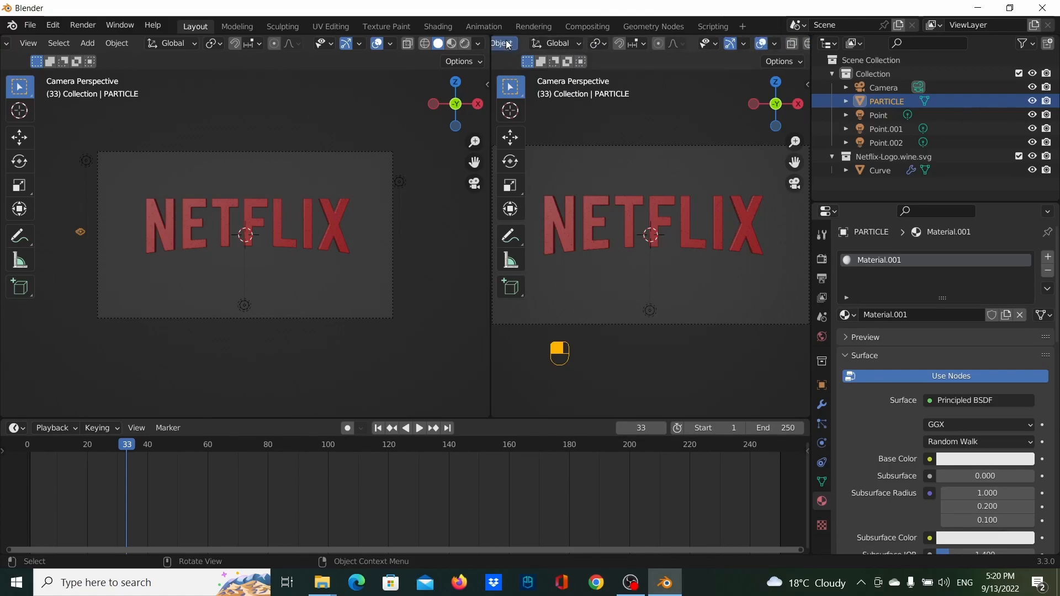
scroll(572, 48, "up", 11)
left_click(505, 43)
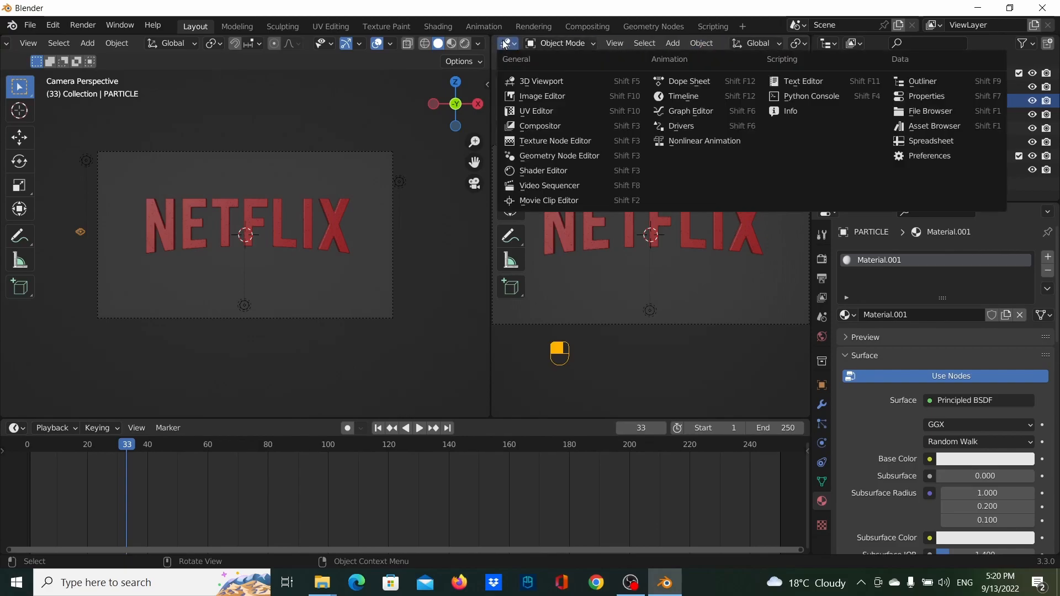
left_click(541, 171)
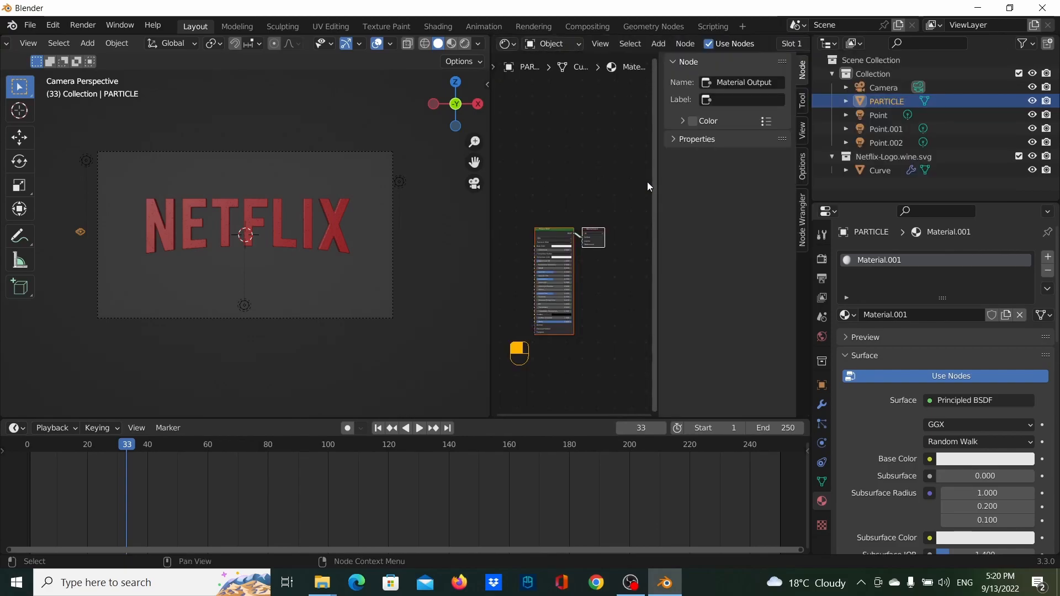
Step: Hide the Shader Editor's sidebar and delete the Principled BSDF node from the diamond's material
key("n")
scroll(663, 199, "up", 4)
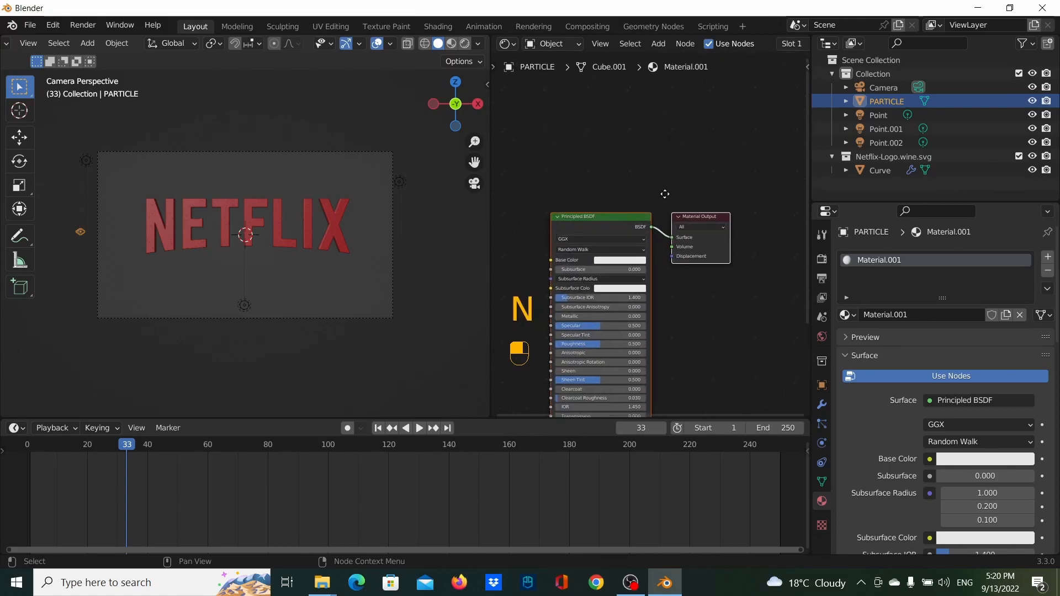
middle_click_drag(662, 197, 683, 161)
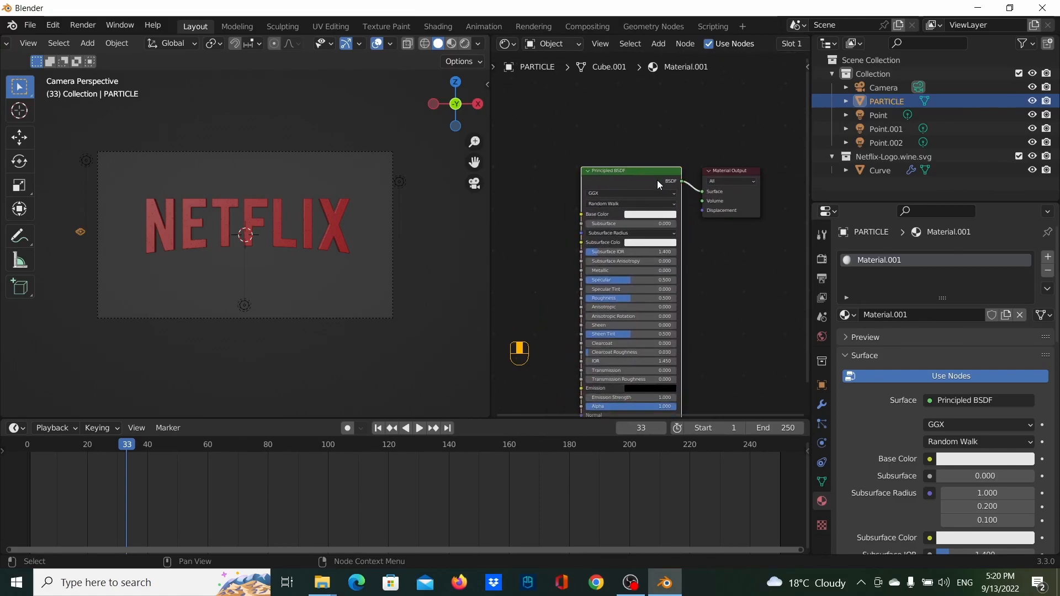
key("x")
key("x")
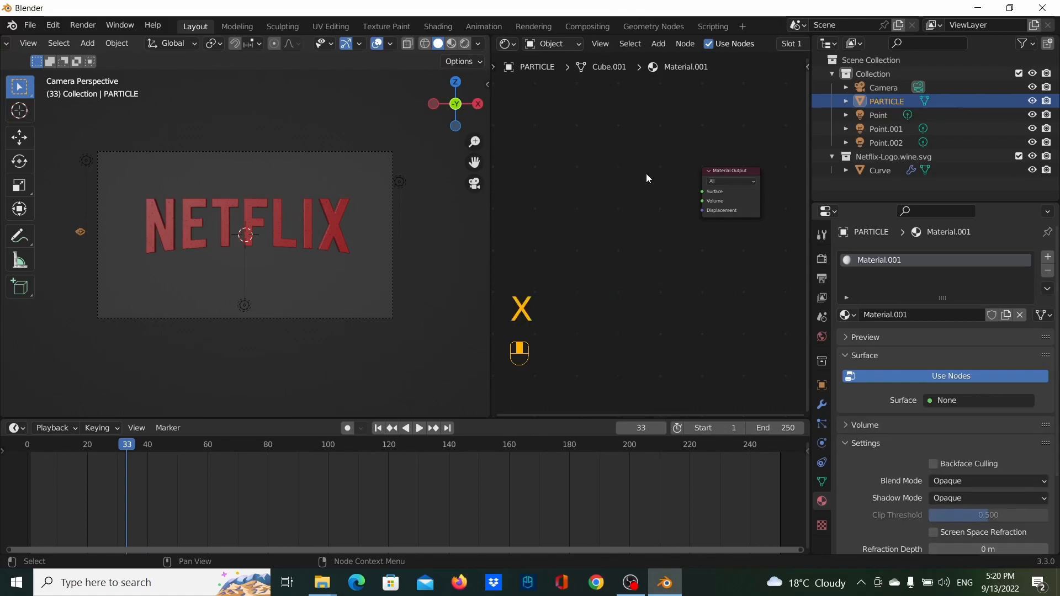
Step: Add a Glossy BSDF node to the diamond's material, placed before the Material Output node
key("shift+a")
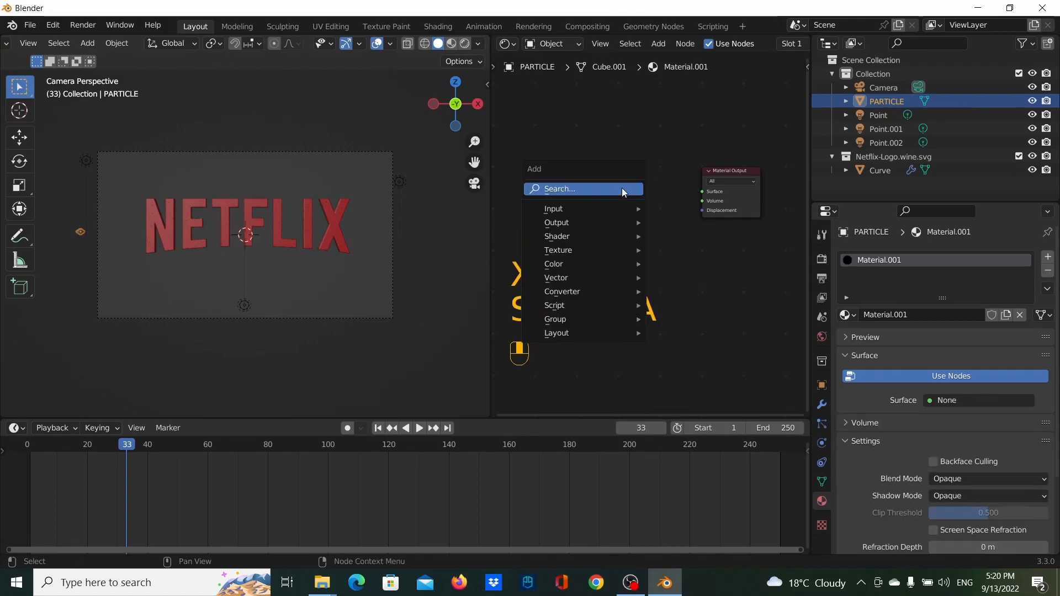
left_click(622, 188)
type("GLOS")
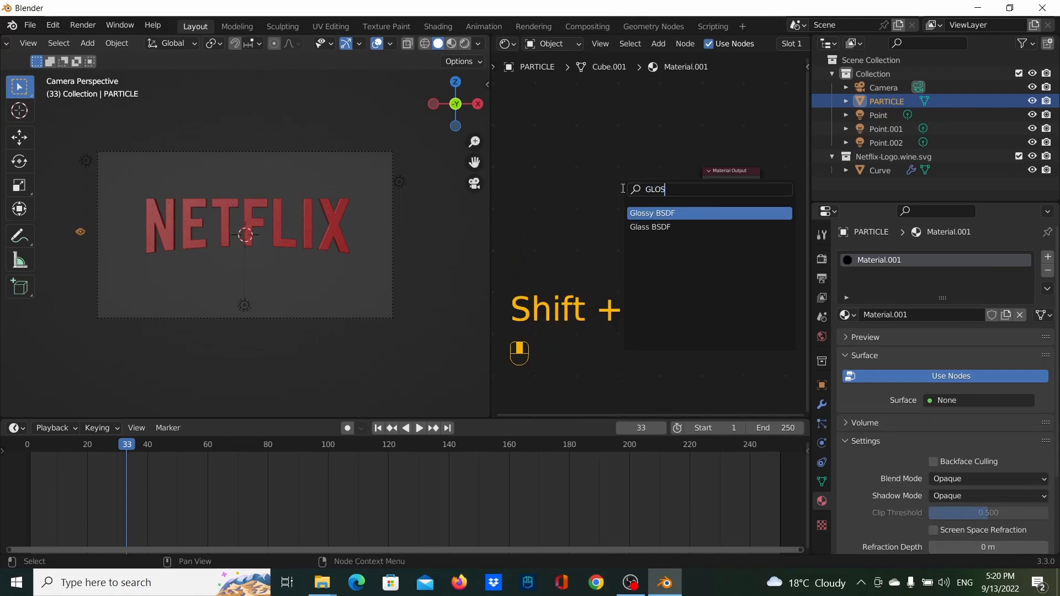
key("Return")
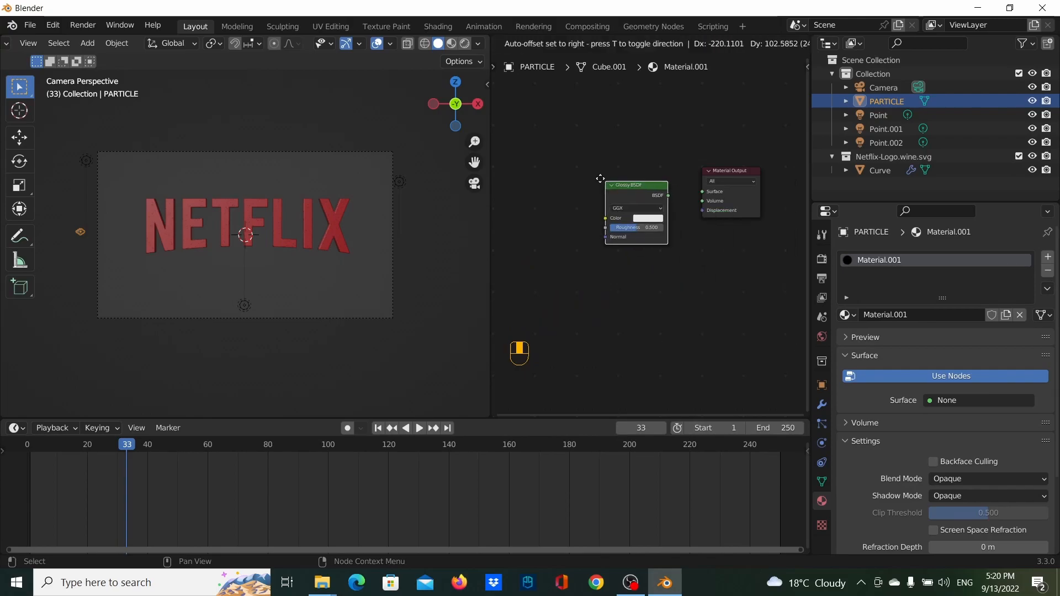
left_click(594, 173)
key("shift+a")
left_click(607, 214)
type("mix")
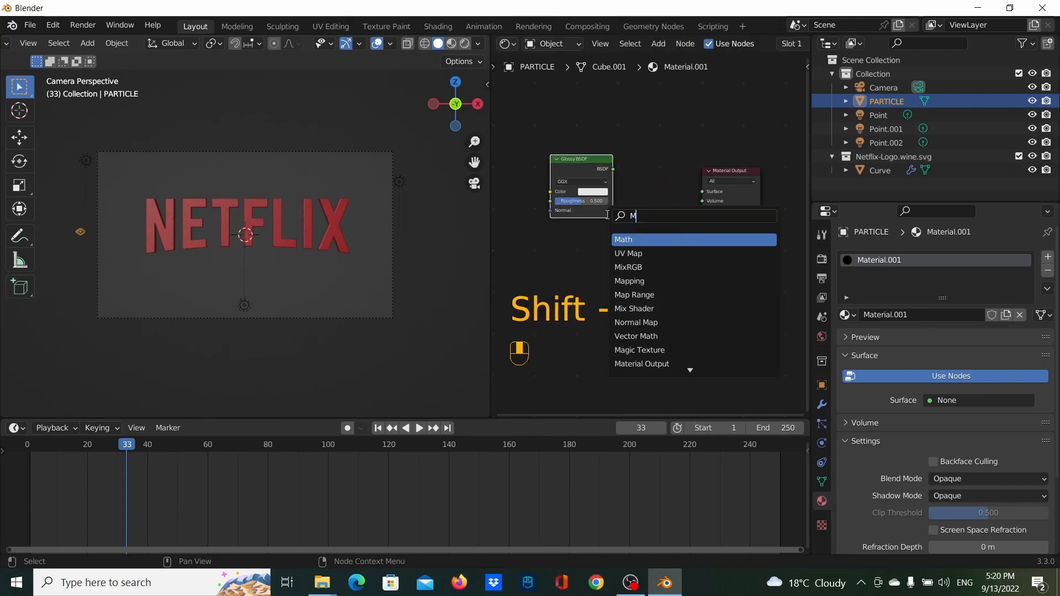
key("Return")
left_click(629, 229)
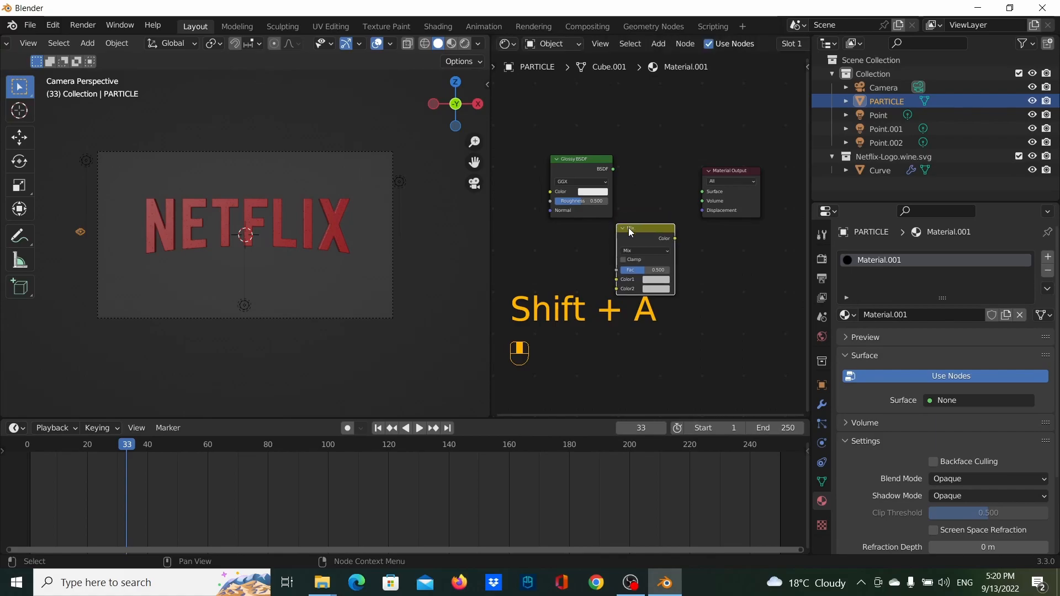
key("x")
Step: Add a Mix Shader node below the Material Output node in the diamond's material
key("shift+a")
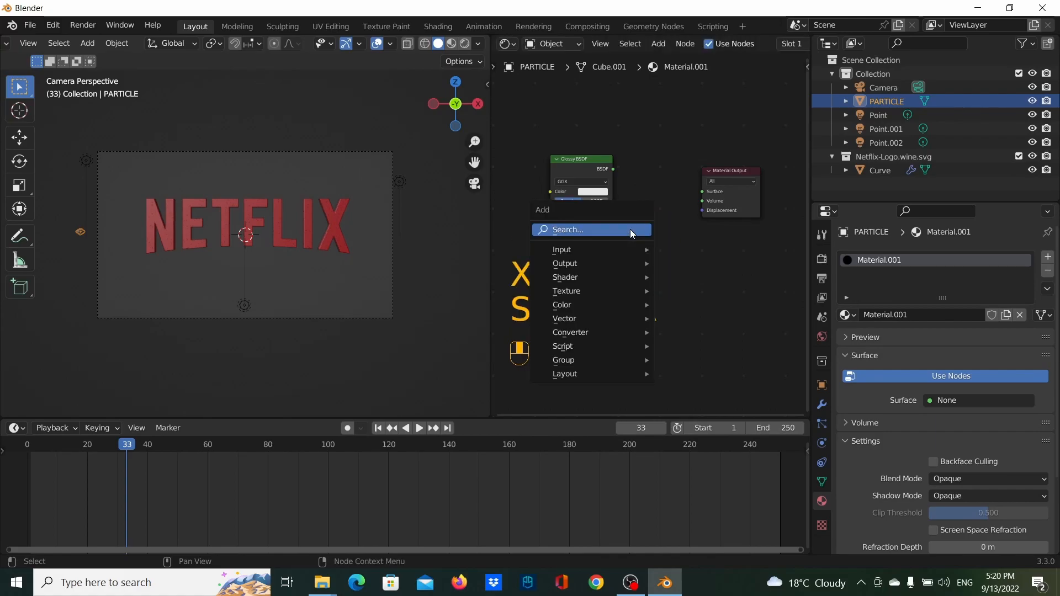
left_click(632, 231)
type("MIX")
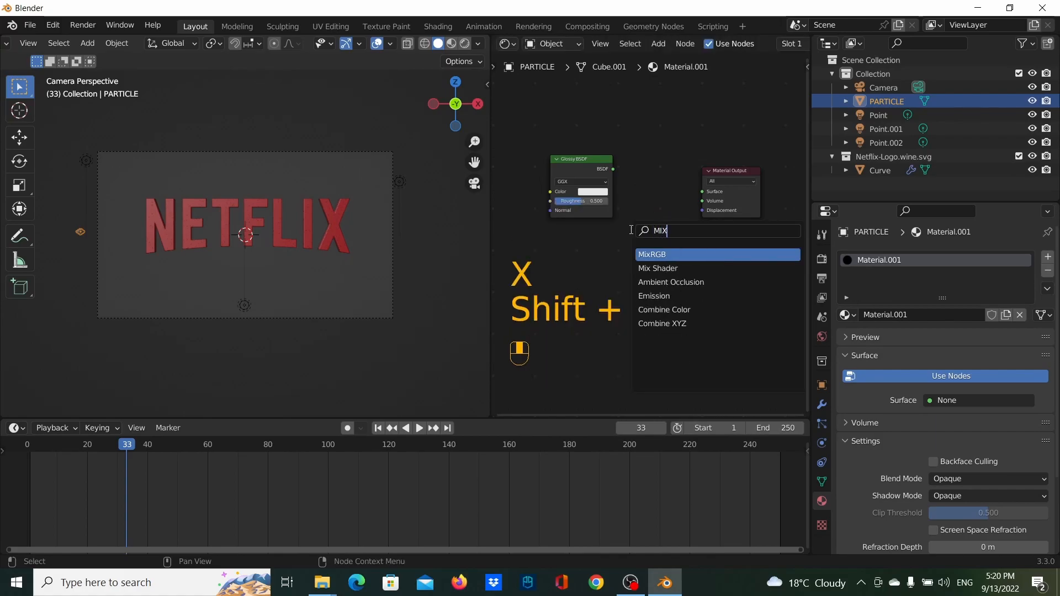
left_click(674, 268)
left_click(650, 258)
Step: Add an Emission node below the Glossy BSDF node, beside the Mix Shader
key("shift+a")
left_click(634, 270)
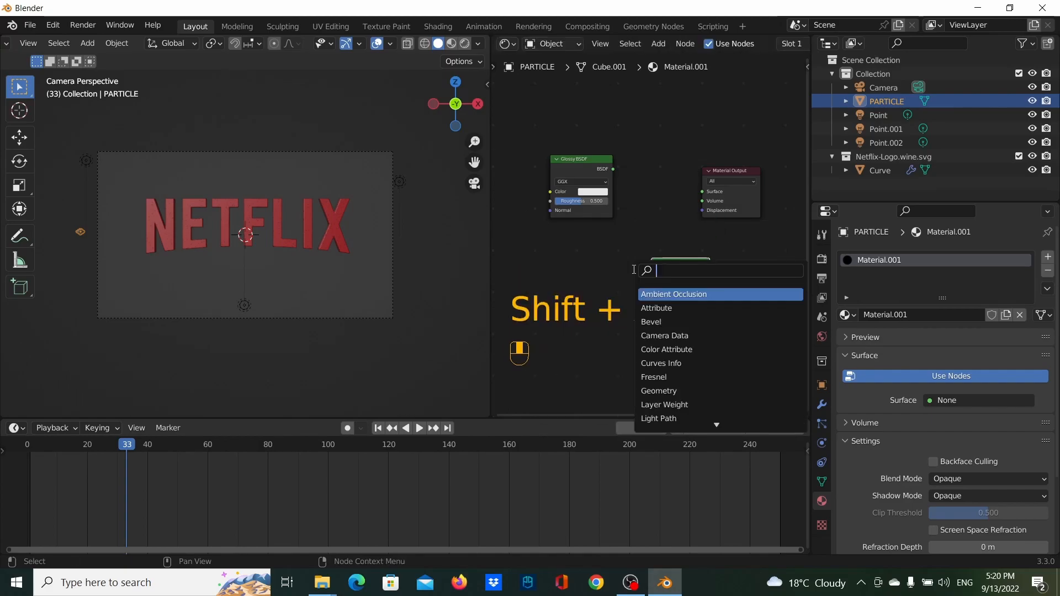
type("emi")
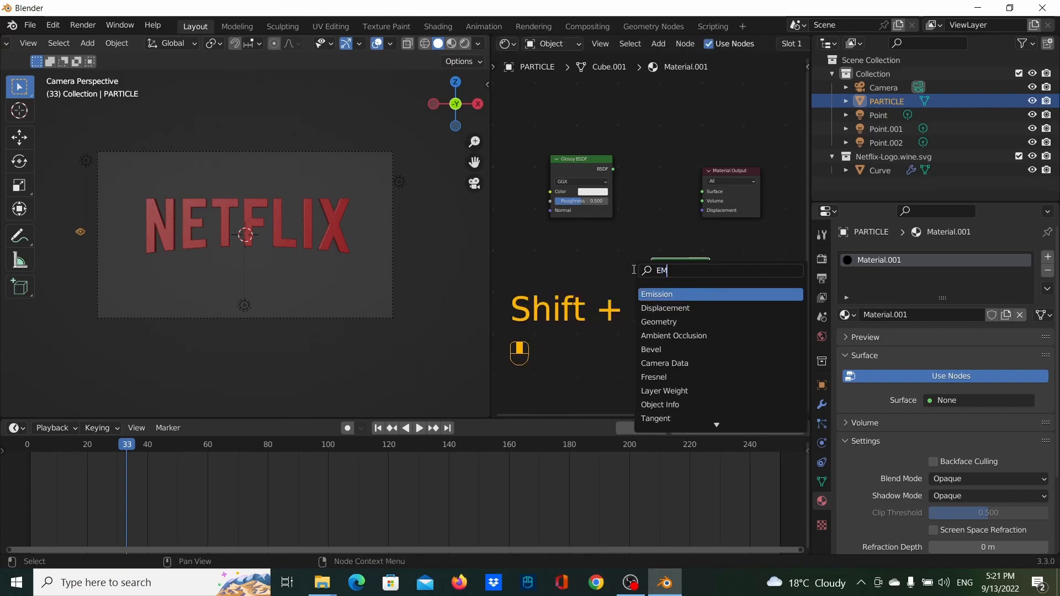
key("Return")
left_click(527, 271)
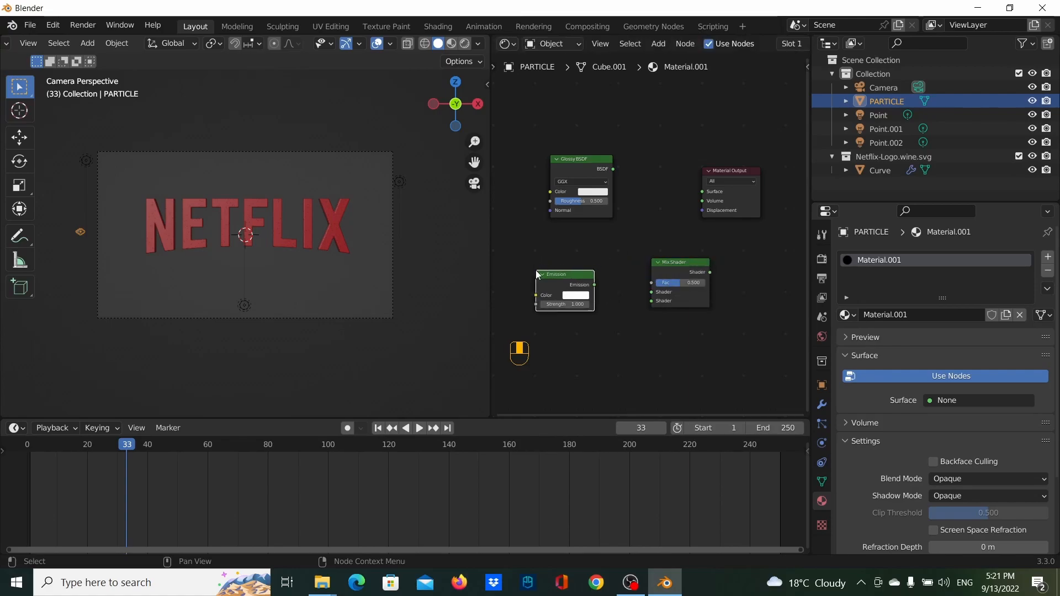
Step: Spread out the Glossy BSDF, Emission and Mix Shader nodes to leave room between them for connections
left_click_drag(682, 261, 659, 247)
left_click_drag(595, 162, 570, 167)
left_click_drag(659, 254, 661, 245)
mouse_move(571, 175)
left_mouse_down()
mouse_move(537, 169)
mouse_move(581, 179)
left_mouse_up()
left_click_drag(625, 273, 596, 279)
Step: Connect the Mix Shader to the Material Output's Surface, and feed Glossy BSDF and Emission into its two Shader inputs
left_click_drag(709, 250, 736, 192)
left_click_drag(673, 236, 684, 226)
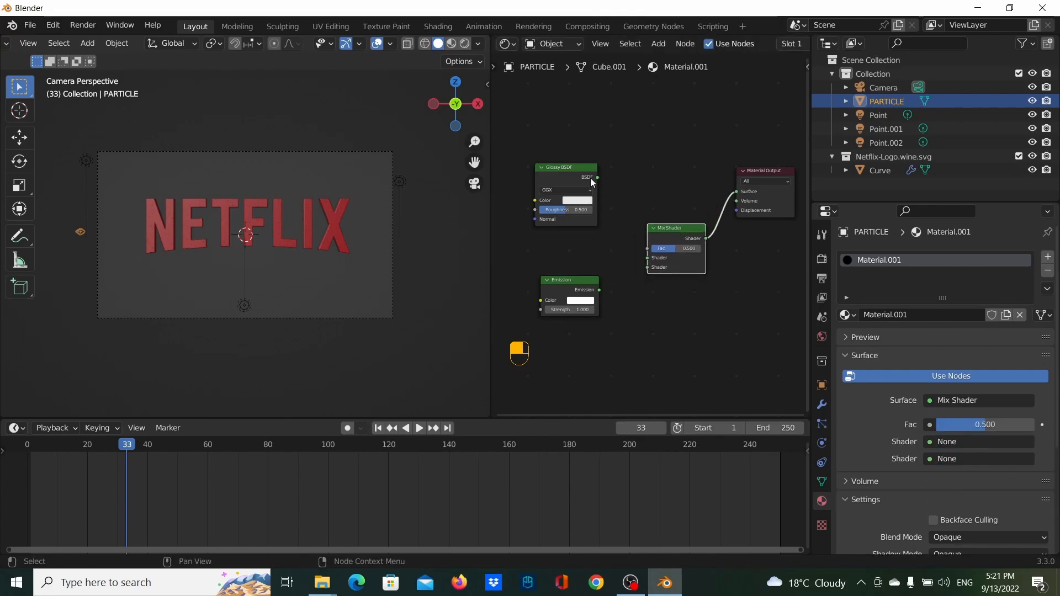
left_click_drag(597, 177, 646, 258)
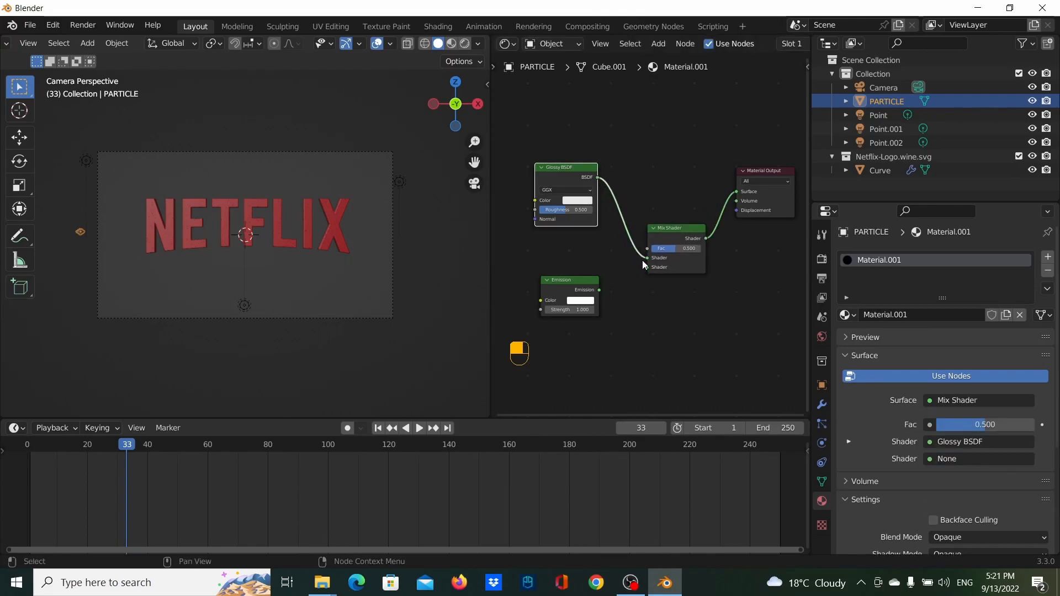
left_click_drag(601, 290, 647, 267)
Step: Try to set the Emission node's color to red with a hex code
middle_click_drag(596, 298, 650, 276)
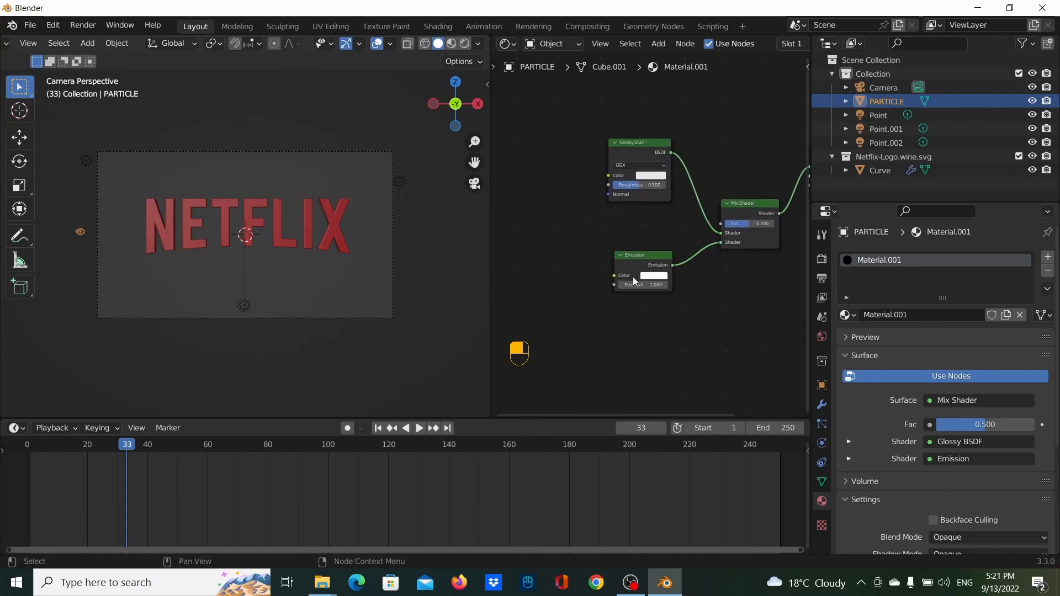
left_click(663, 276)
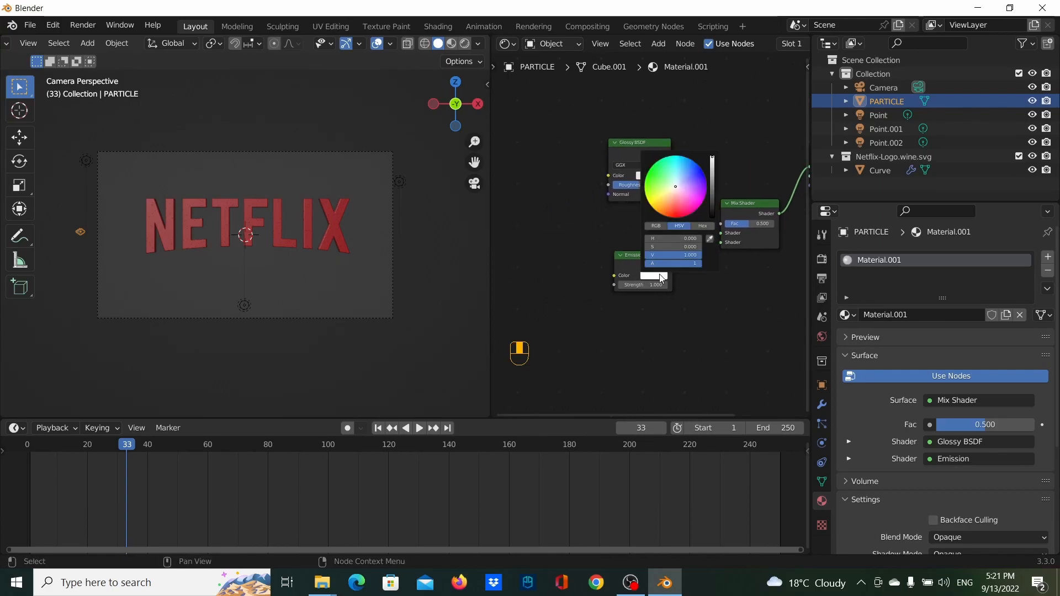
left_click(702, 226)
left_click(687, 238)
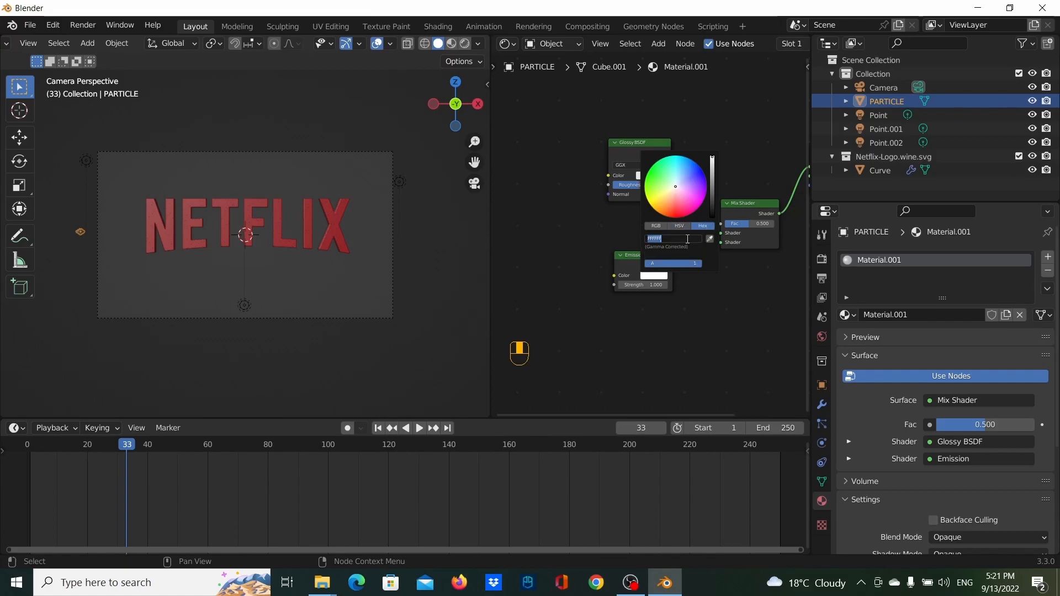
type("DB1F26")
key("Return")
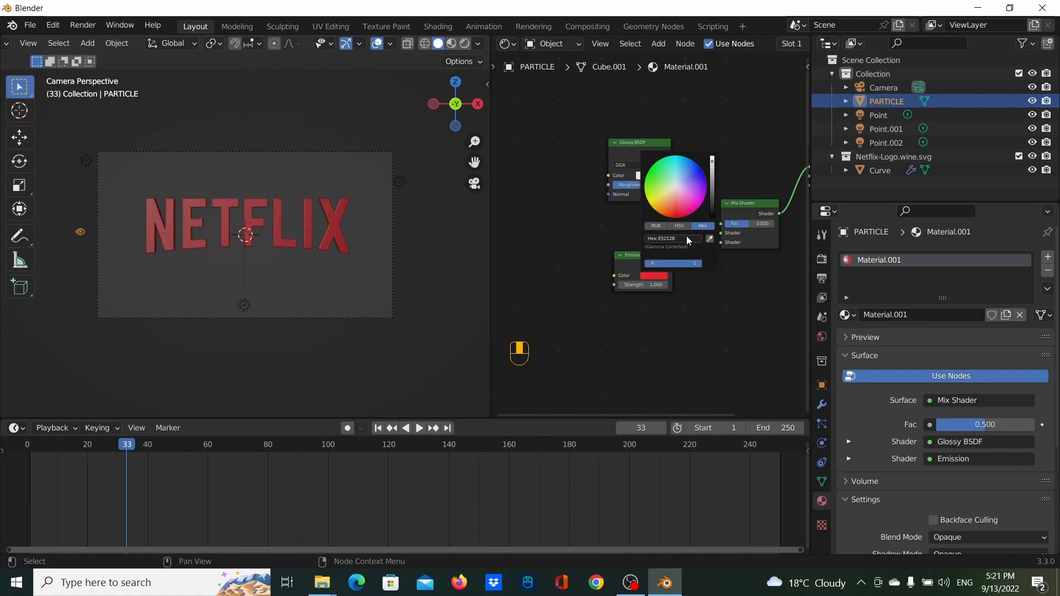
left_click(687, 238)
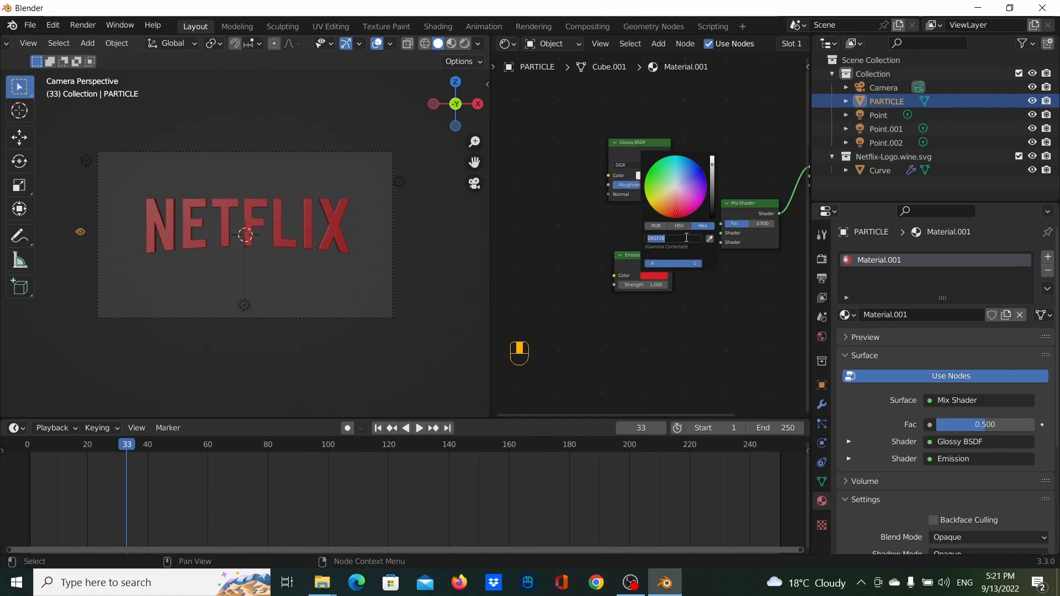
key("Return")
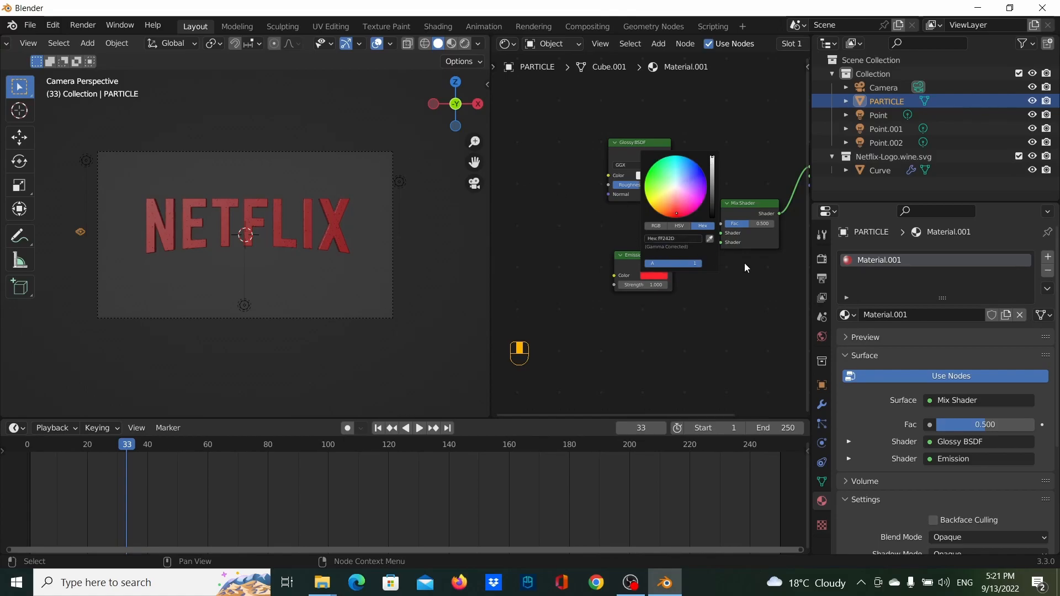
Step: Set the Emission node's color to hex D81F26
scroll(694, 320, "up", 1)
scroll(693, 320, "up", 2)
left_click(666, 310)
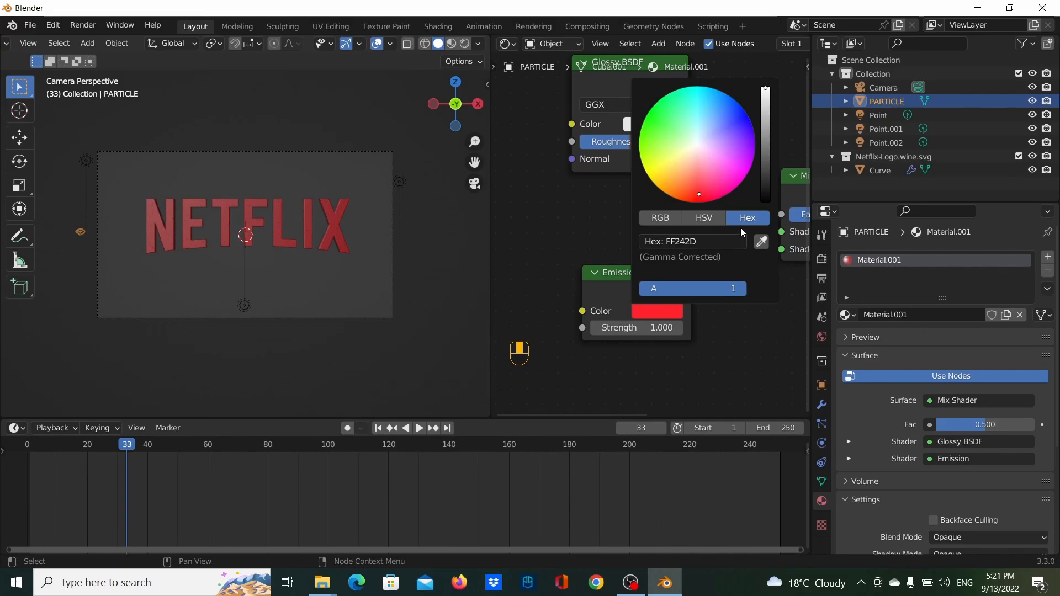
left_click(693, 245)
type("D81F26")
key("Return")
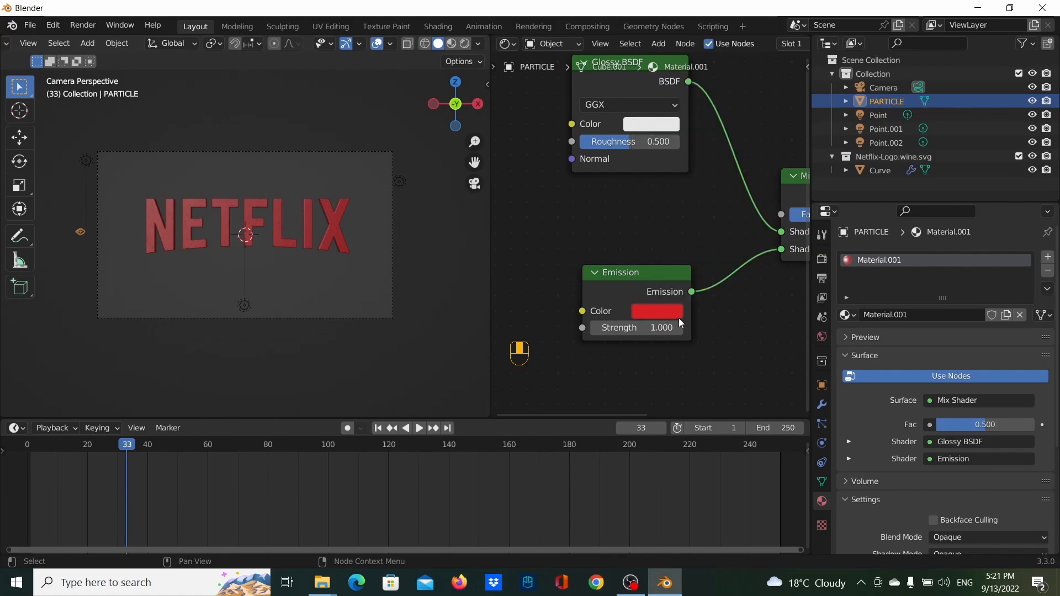
Step: Copy the Emission node's hex color and apply it as D81F26 to the Glossy BSDF node's color
left_click(678, 316)
left_click(717, 241)
key("ctrl+c")
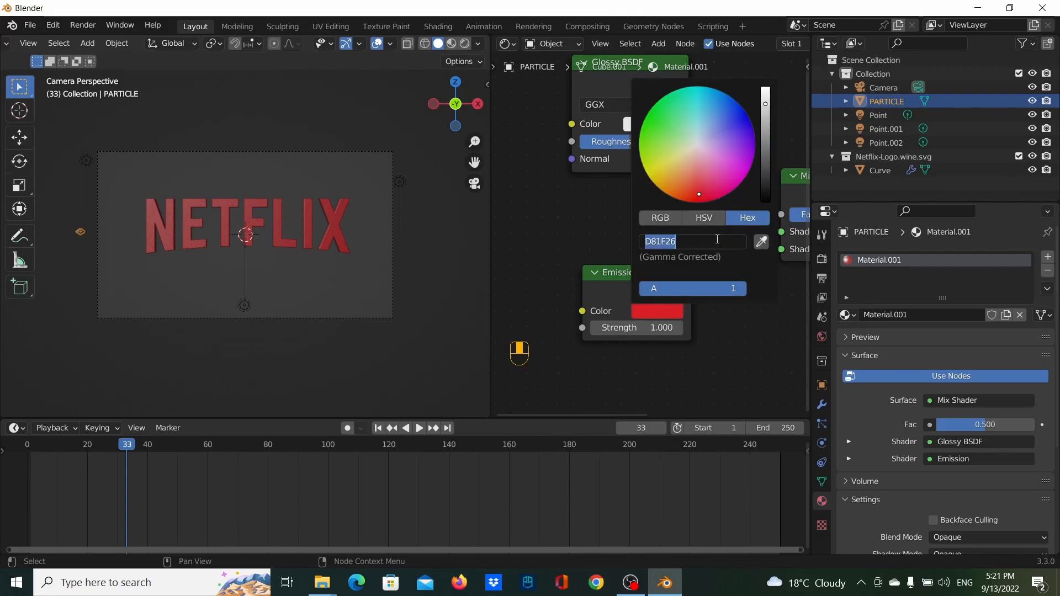
key("ctrl")
left_click(774, 327)
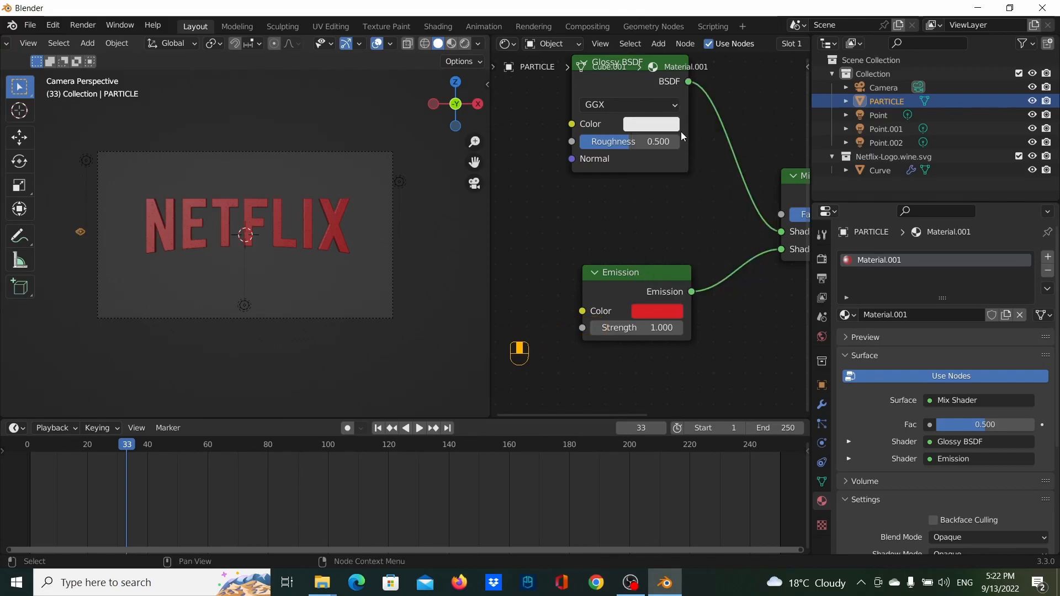
left_click(660, 124)
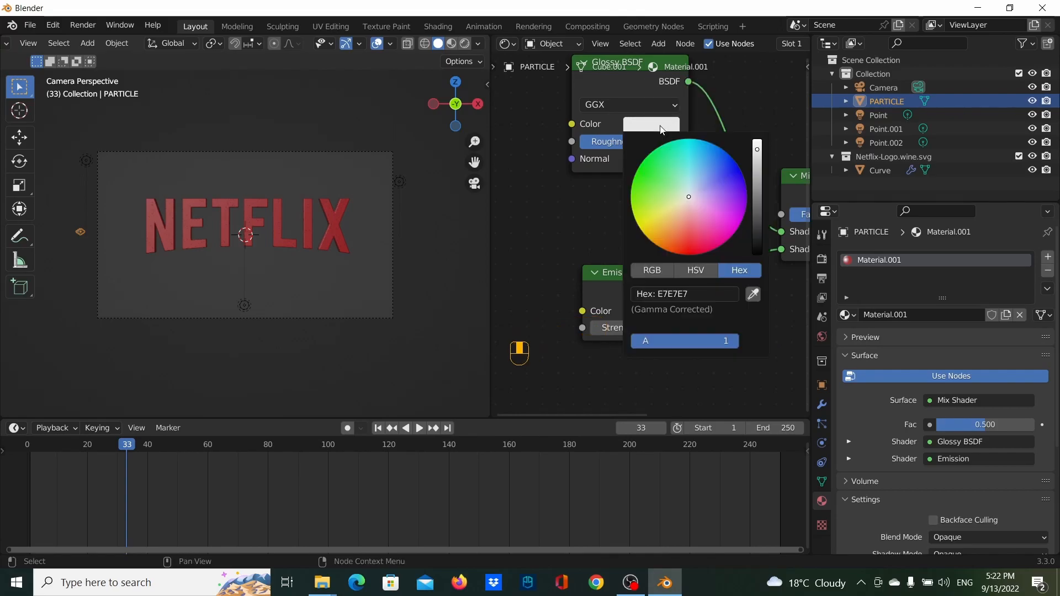
left_click(709, 289)
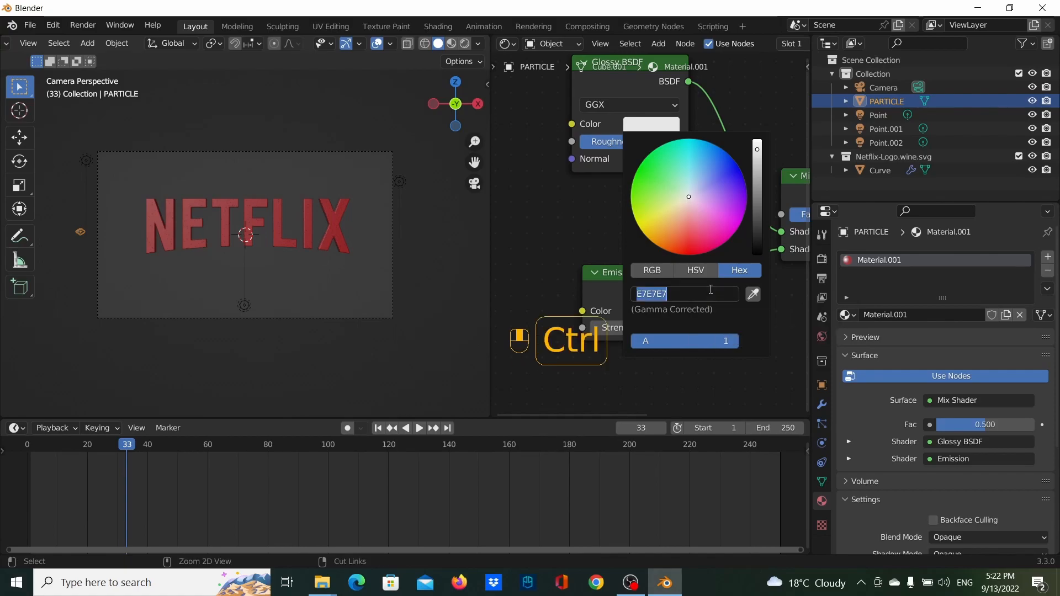
key("ctrl+v")
left_click(760, 379)
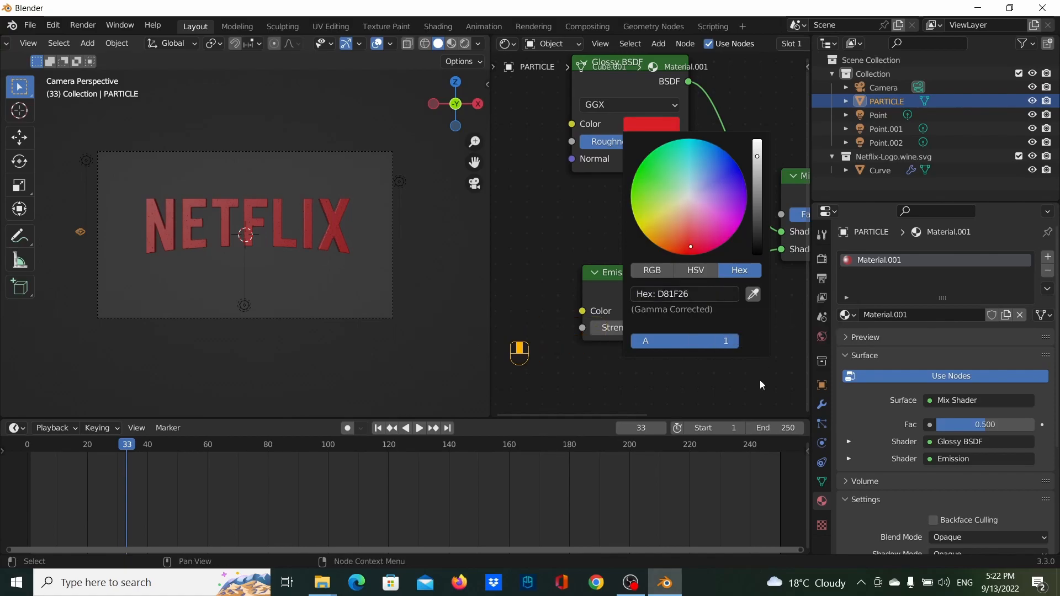
Step: Add a Bump node before the Glossy BSDF and connect its Normal output to the Glossy BSDF's Normal input
scroll(674, 320, "down", 4)
middle_click_drag(695, 298, 659, 260)
left_click_drag(681, 155, 673, 163)
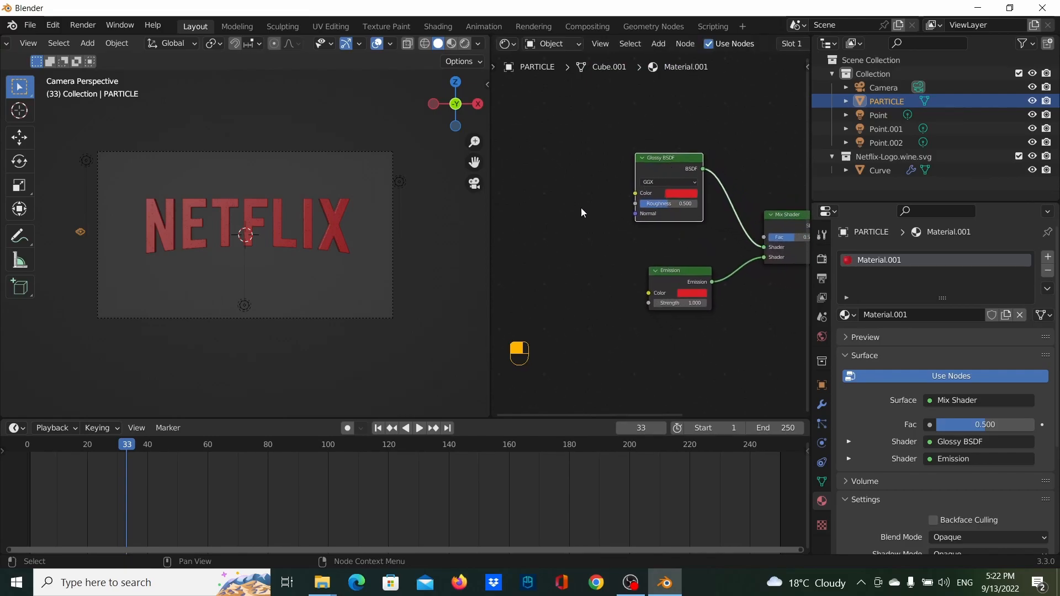
key("shift+a")
left_click(569, 270)
type("Bum")
key("Return")
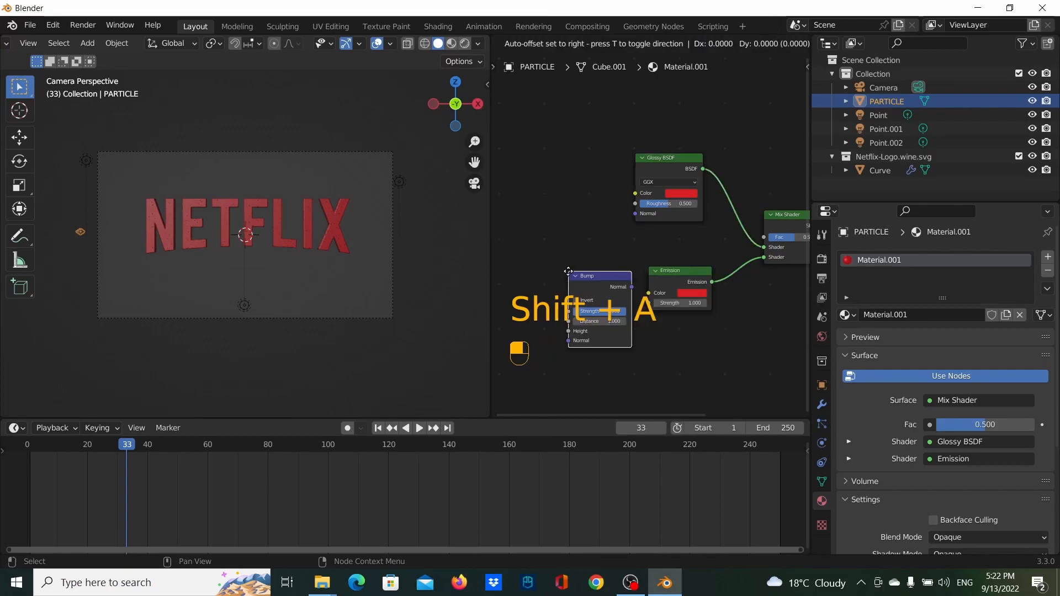
left_click(534, 233)
left_click_drag(596, 248, 636, 214)
middle_click_drag(698, 241, 638, 234)
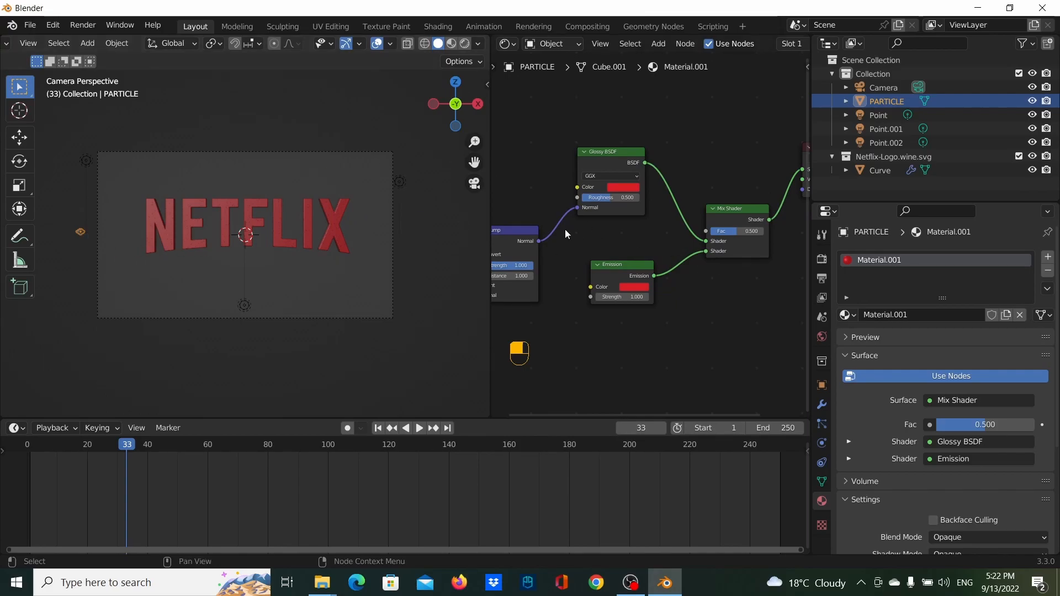
Step: Switch the viewport to Material Preview shading and inspect the red diamond beside the logo
left_click(451, 43)
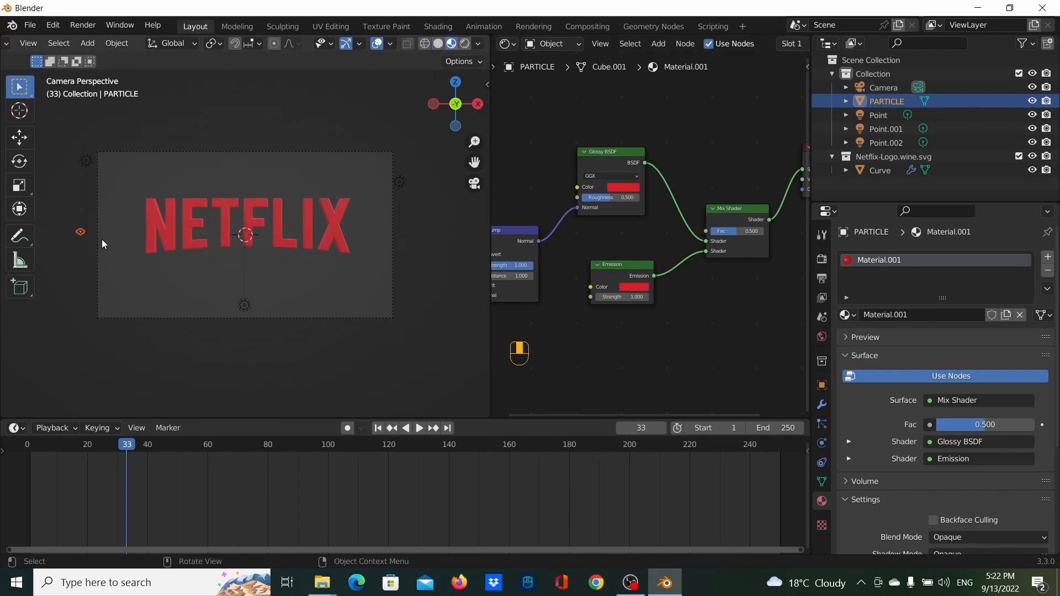
scroll(81, 240, "up", 2)
middle_click_drag(81, 239, 367, 277, "shift")
scroll(367, 277, "up", 6)
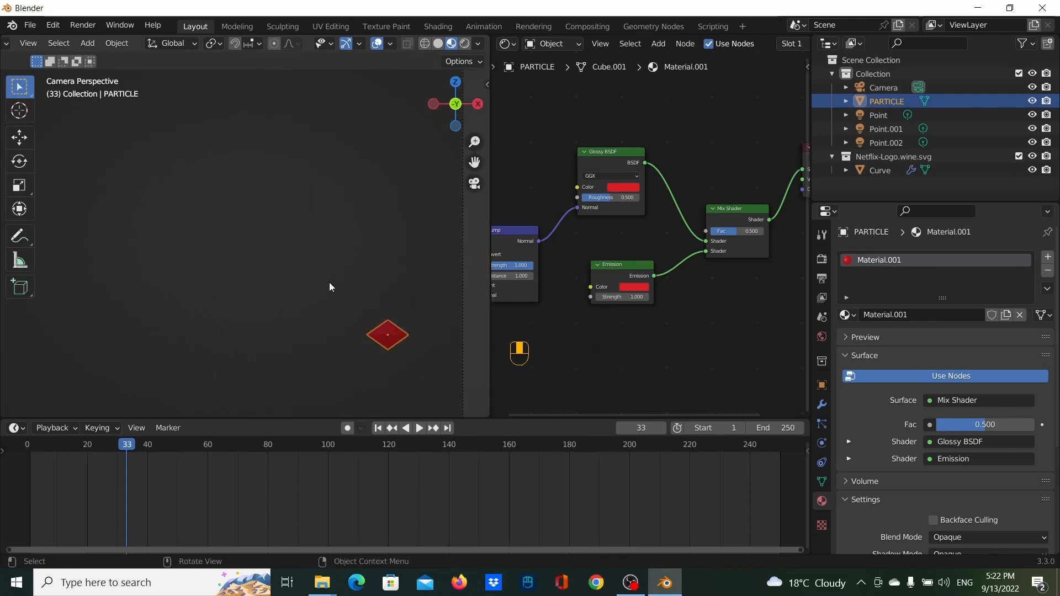
middle_click_drag(402, 329, 354, 303)
scroll(355, 303, "up", 5)
middle_click_drag(99, 291, 188, 300)
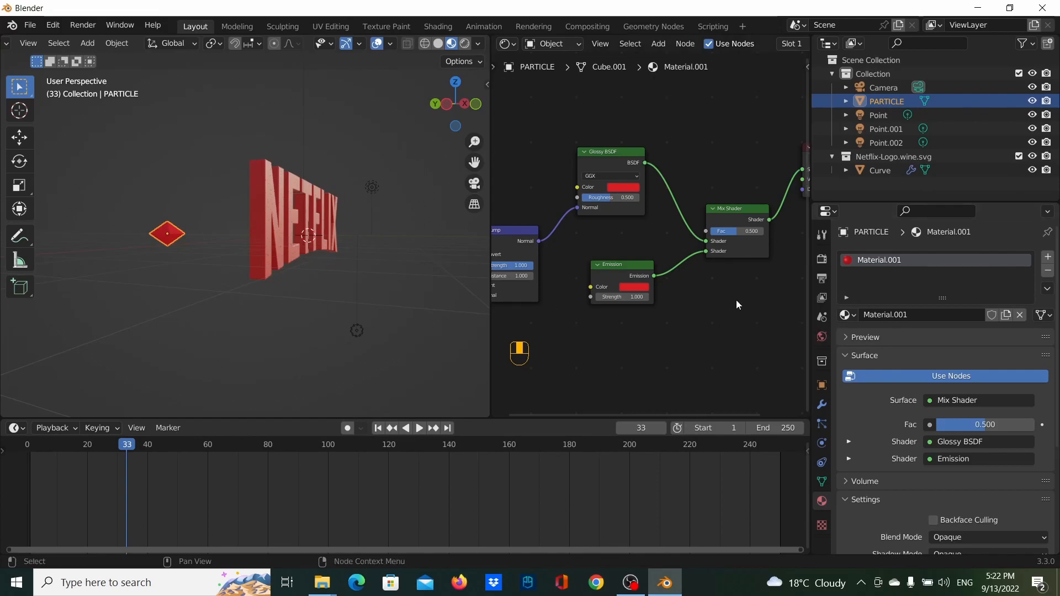
Step: Set the Emission strength to 150 and check the diamond's look from another angle
left_click(631, 299)
type("150")
key("Return")
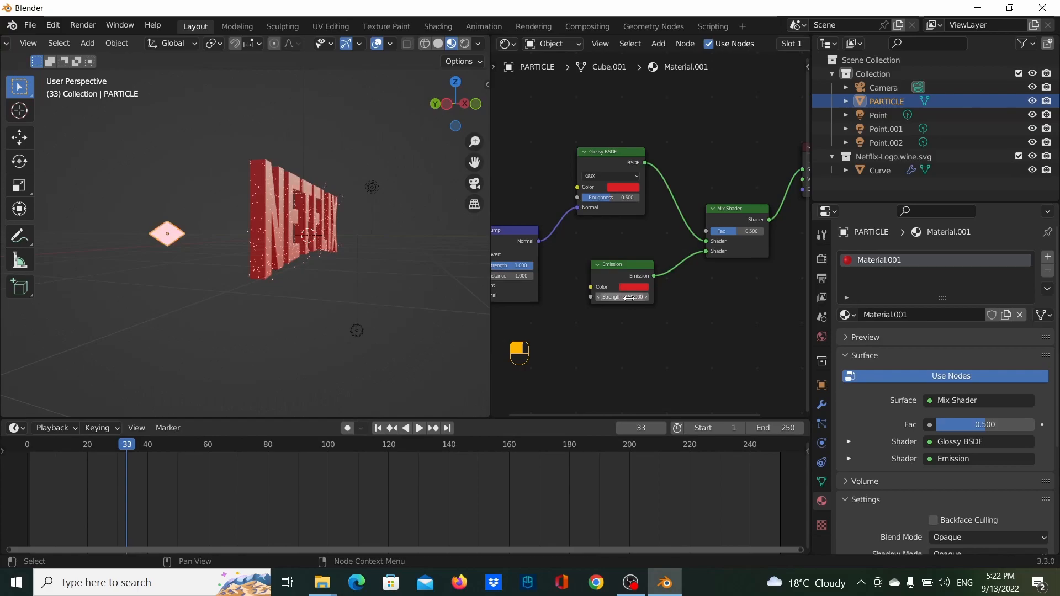
left_click(364, 260)
left_click(169, 237)
middle_click_drag(578, 265, 629, 244)
middle_click_drag(221, 260, 305, 225)
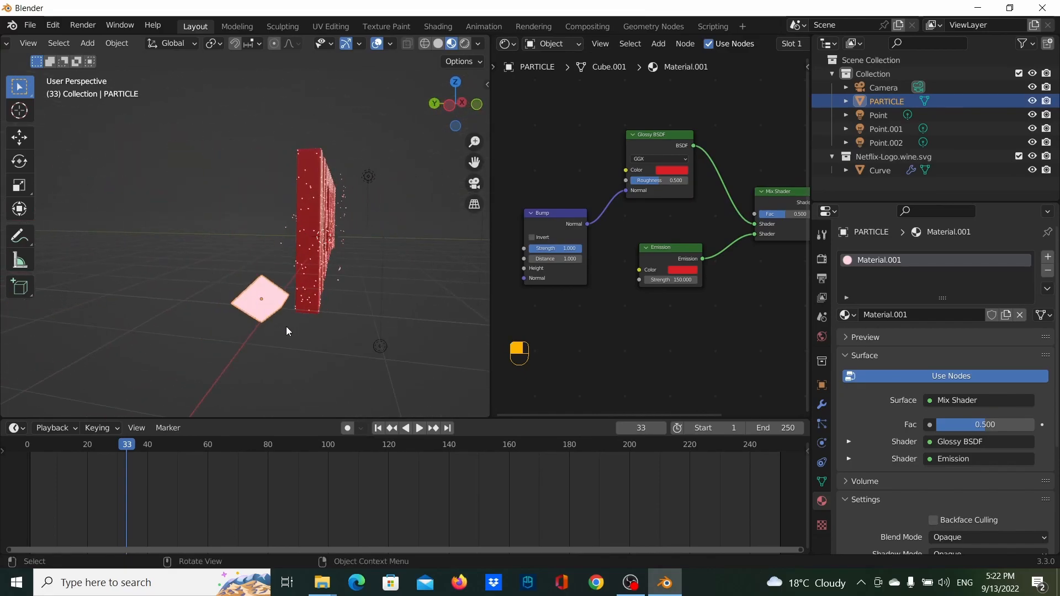
Step: Enable Ambient Occlusion, Bloom and Screen Space Reflections for the Eevee render engine
left_click(824, 259)
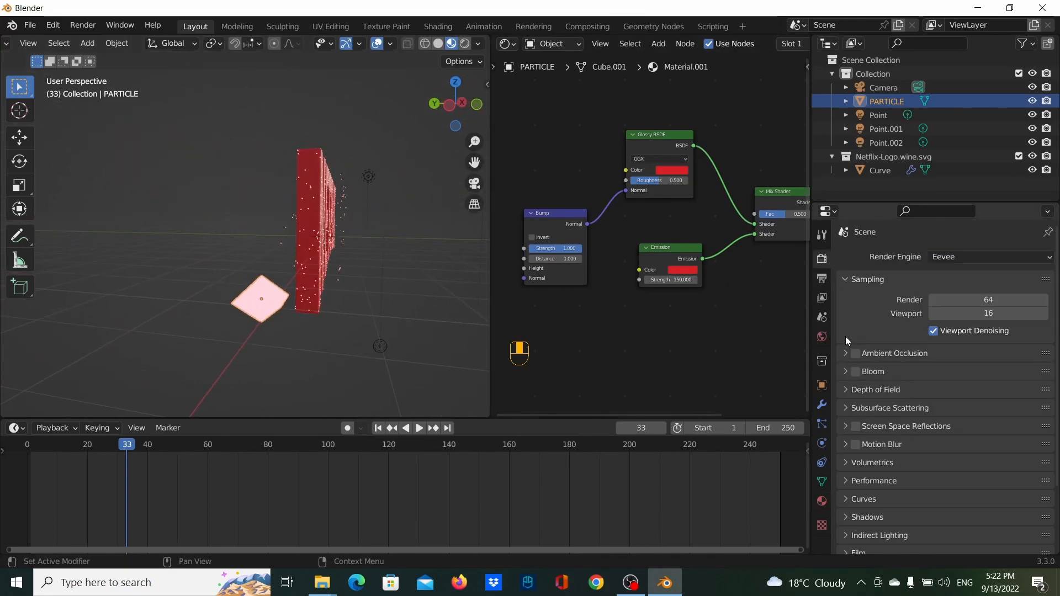
left_click(859, 371)
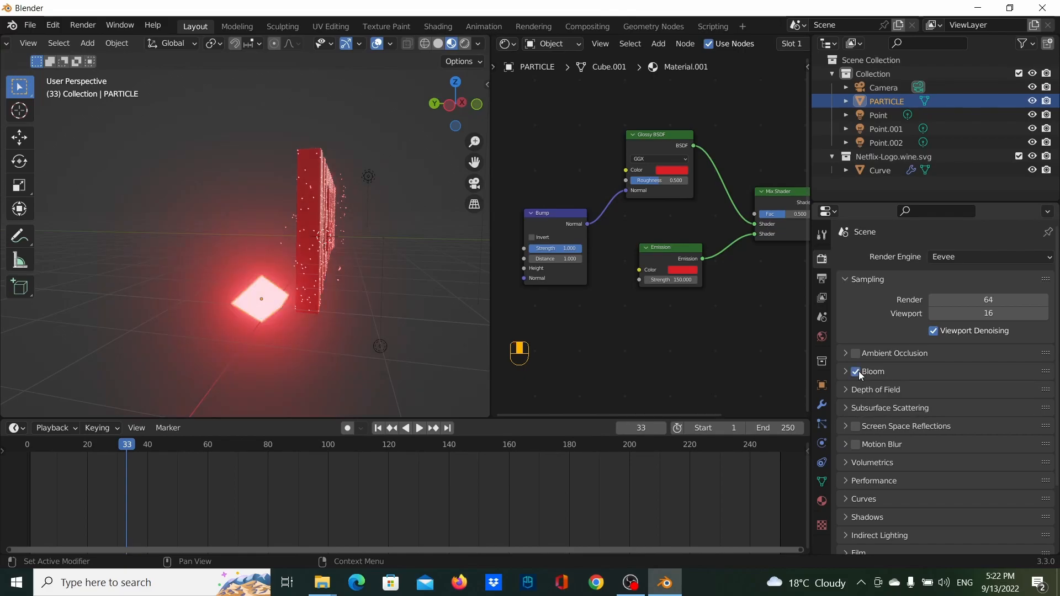
left_click(856, 426)
Step: Check the glowing particles through the camera and widen the 3D viewport at the Shader Editor's expense
middle_click_drag(412, 309, 359, 308)
key("KP_0")
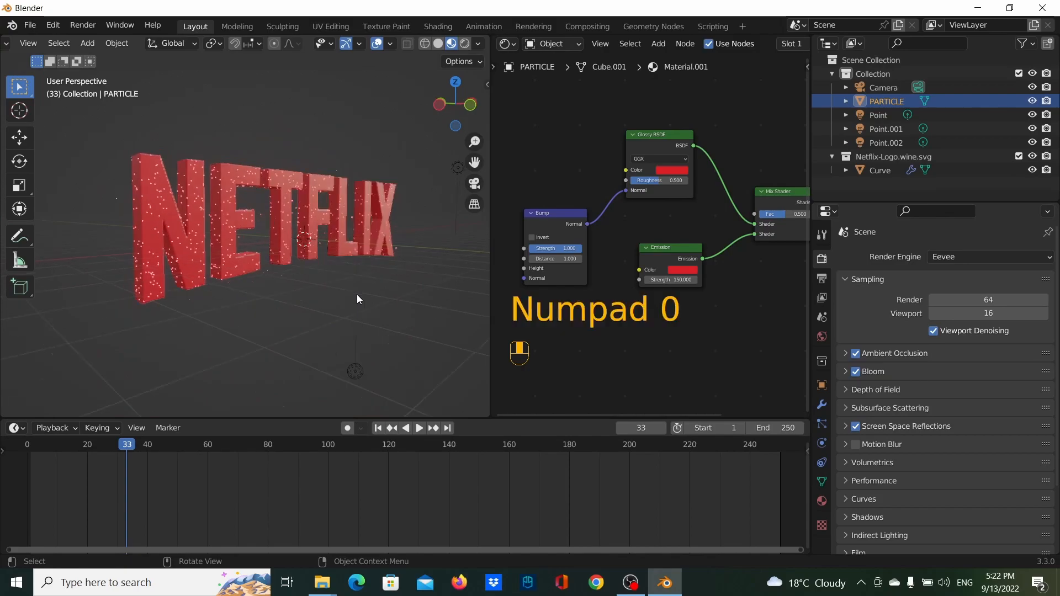
scroll(416, 260, "up", 6)
middle_click_drag(384, 258, 188, 244, "shift")
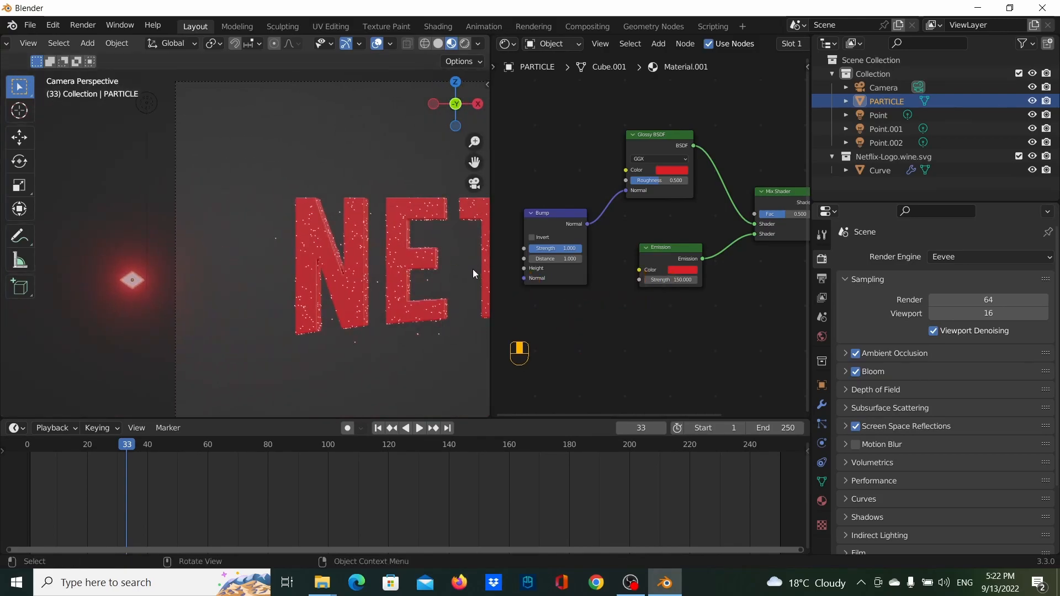
key("Home")
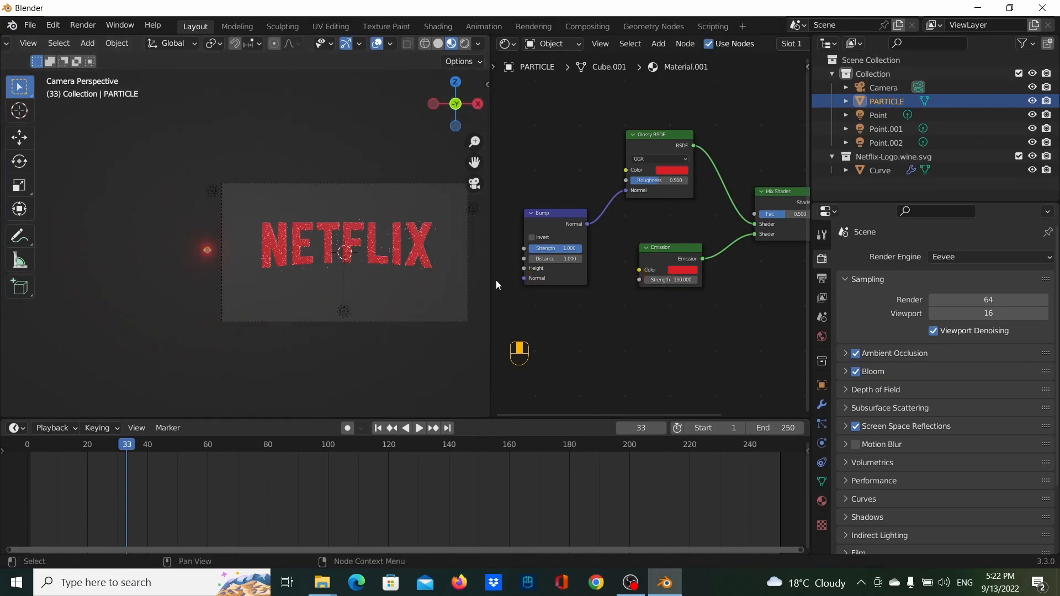
left_click_drag(491, 282, 647, 301)
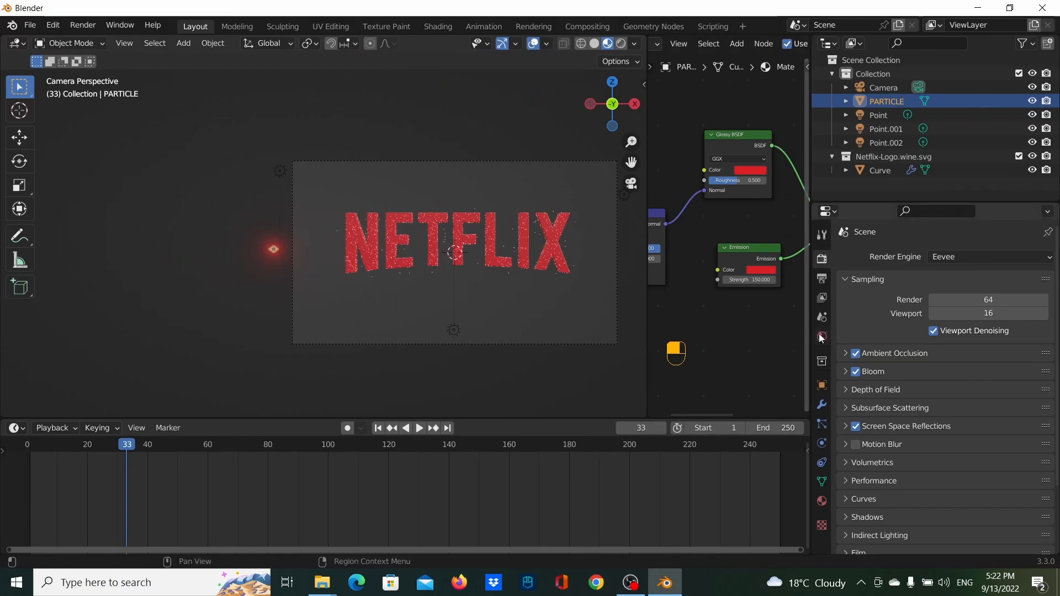
Step: Set the world background color to black
left_click(820, 336)
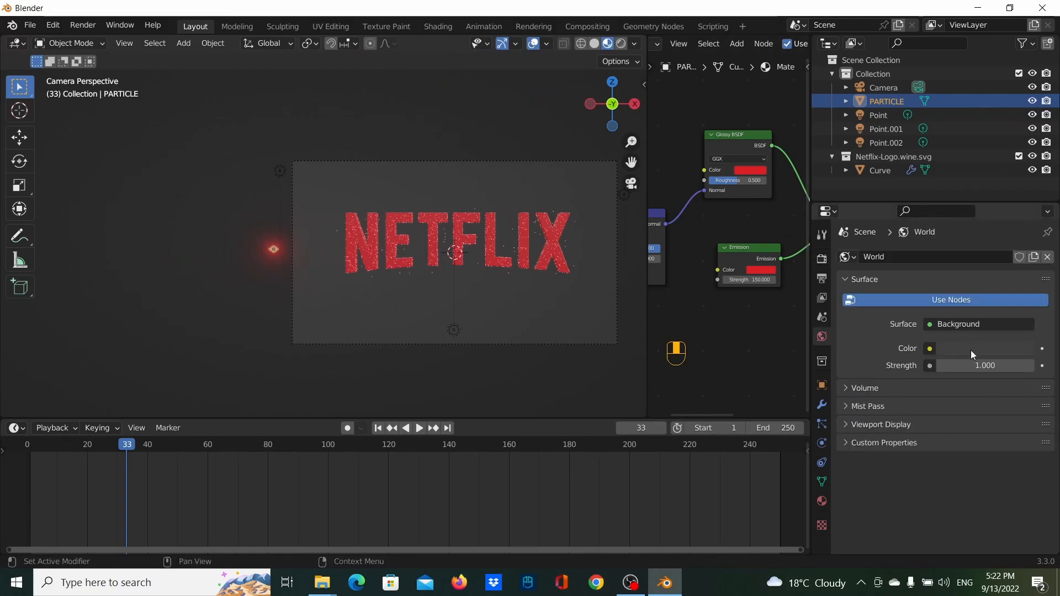
left_click(970, 348)
left_click_drag(1025, 242, 1024, 253)
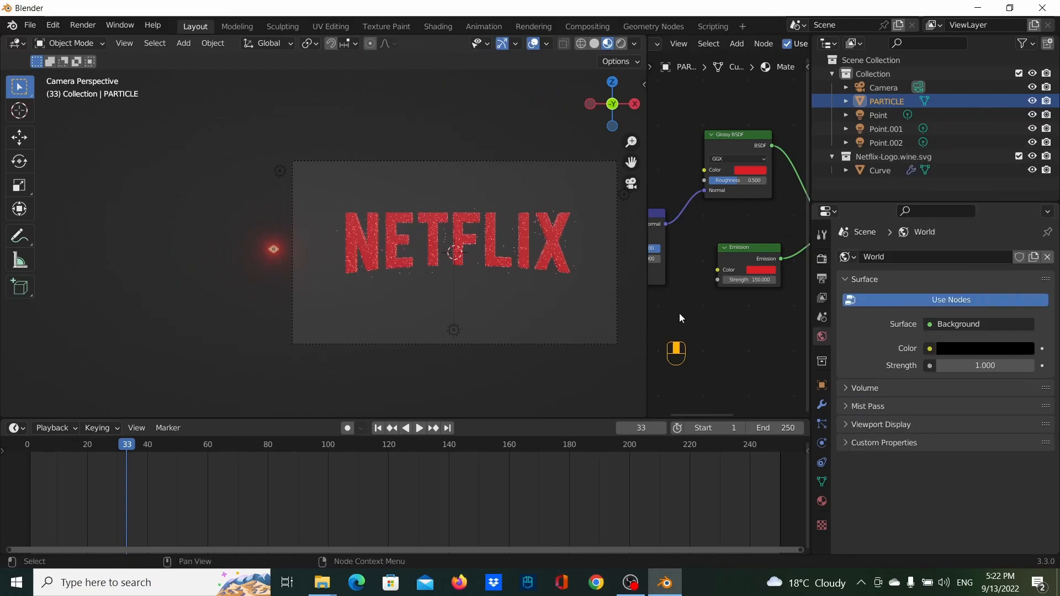
scroll(504, 241, "up", 3)
middle_click_drag(504, 241, 451, 238, "shift")
scroll(323, 226, "down", 4)
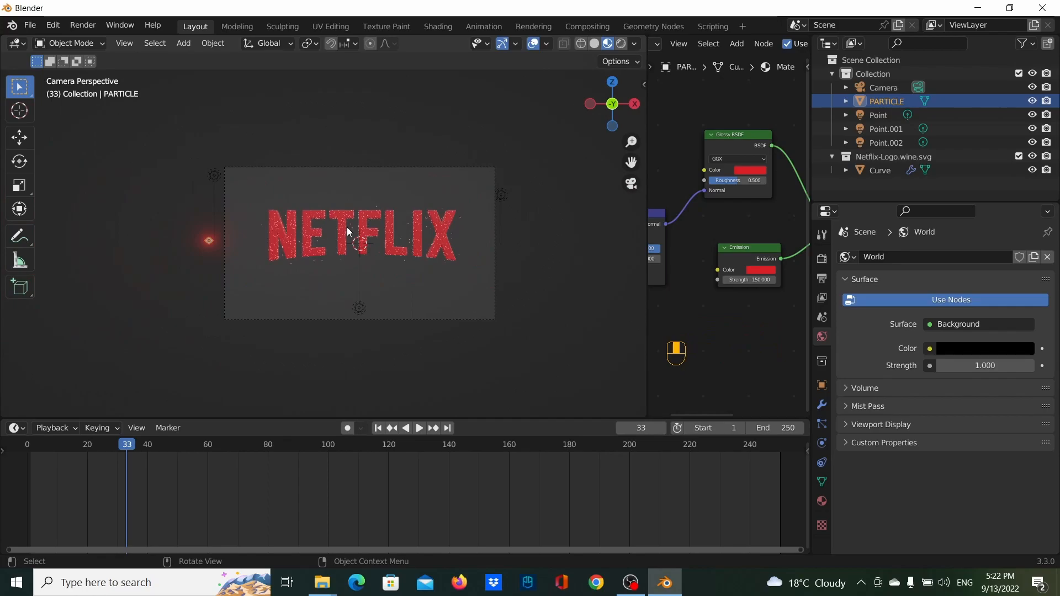
Step: Switch the viewport to Rendered shading in camera view and examine the glowing particles on the Netflix letters
key("KP_0")
key("KP_0")
left_click(621, 43)
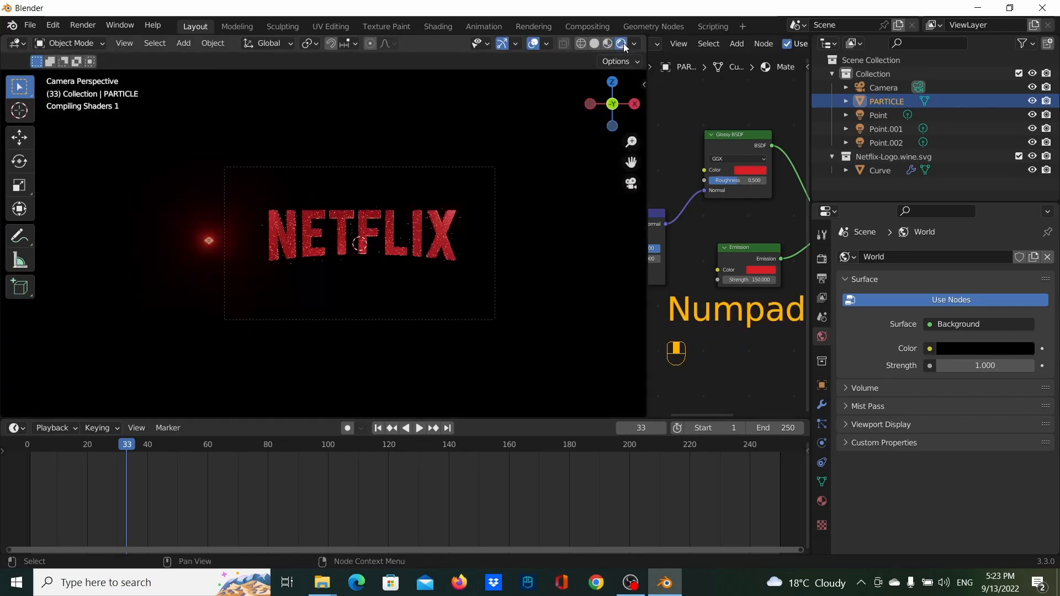
left_click(495, 192)
scroll(382, 230, "up", 4)
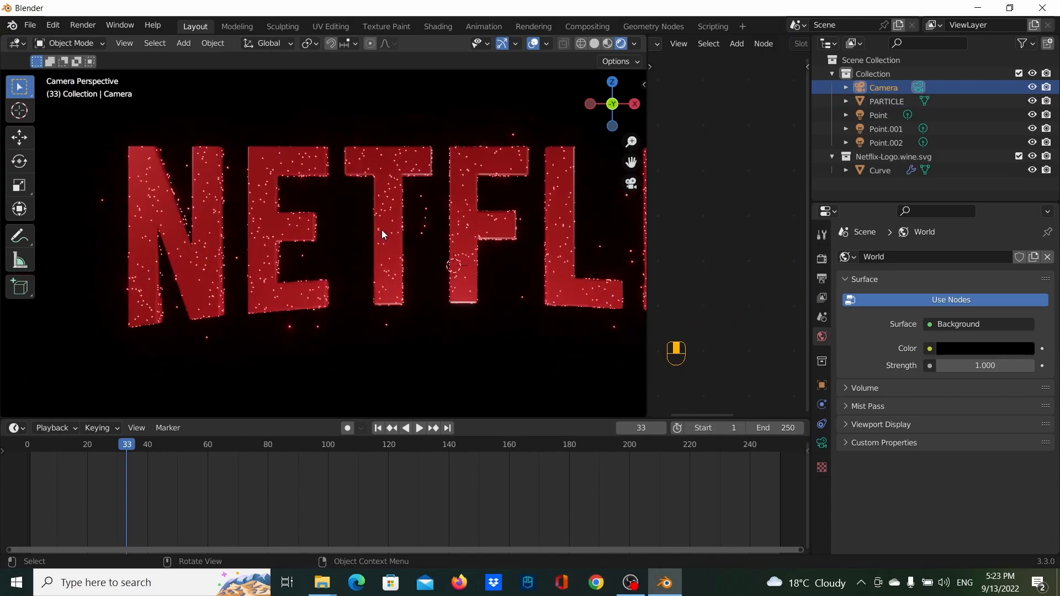
scroll(382, 237, "up", 4)
scroll(310, 260, "up", 3)
scroll(262, 266, "down", 3)
scroll(263, 266, "up", 3)
scroll(263, 266, "down", 10)
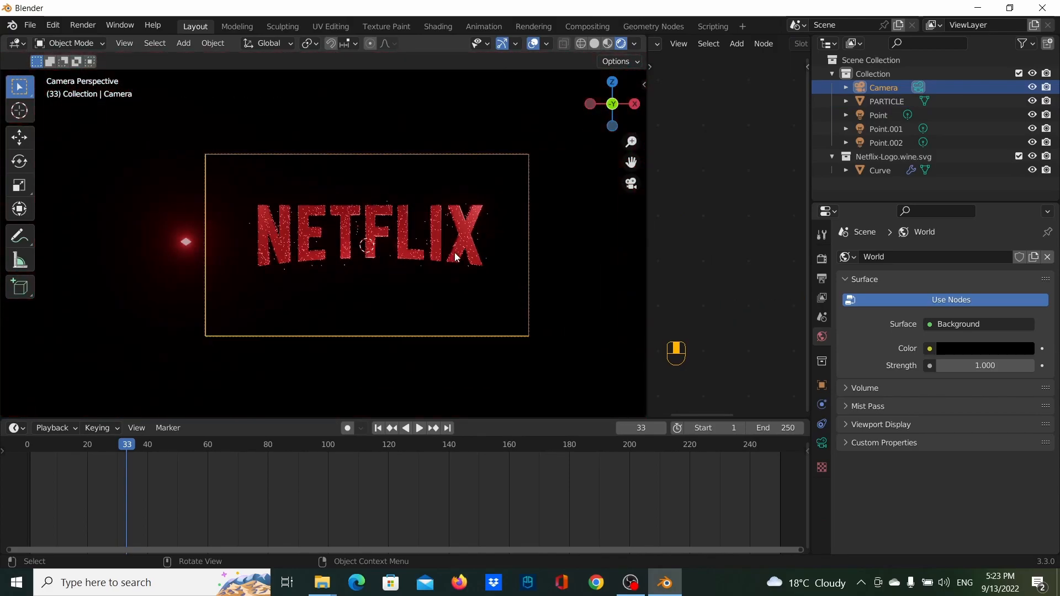
Step: Enlarge the Shader Editor, select the Netflix letters and show their material settings
scroll(485, 261, "down", 2)
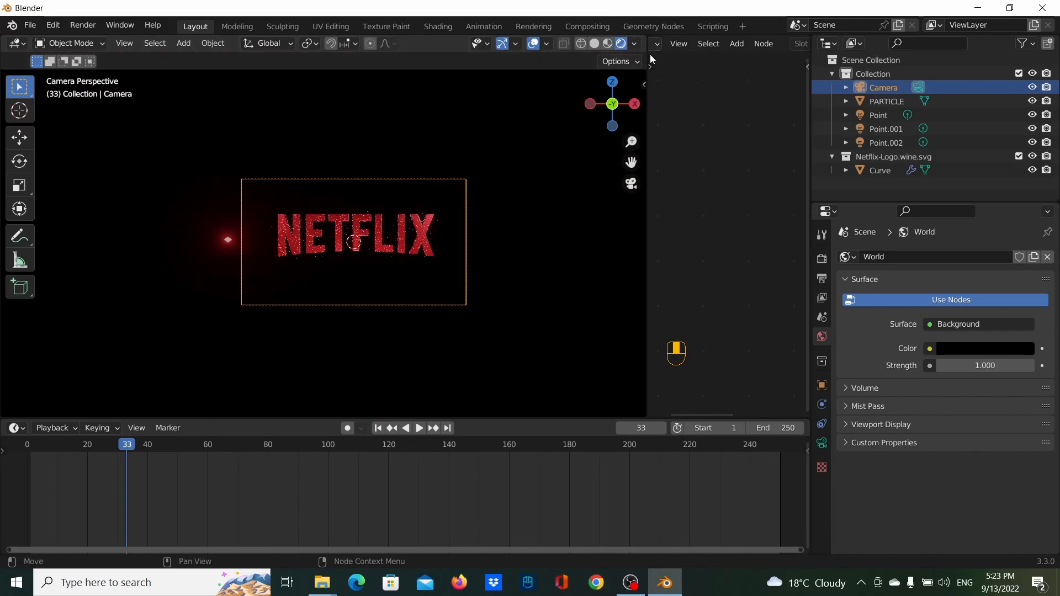
left_click_drag(648, 91, 508, 92)
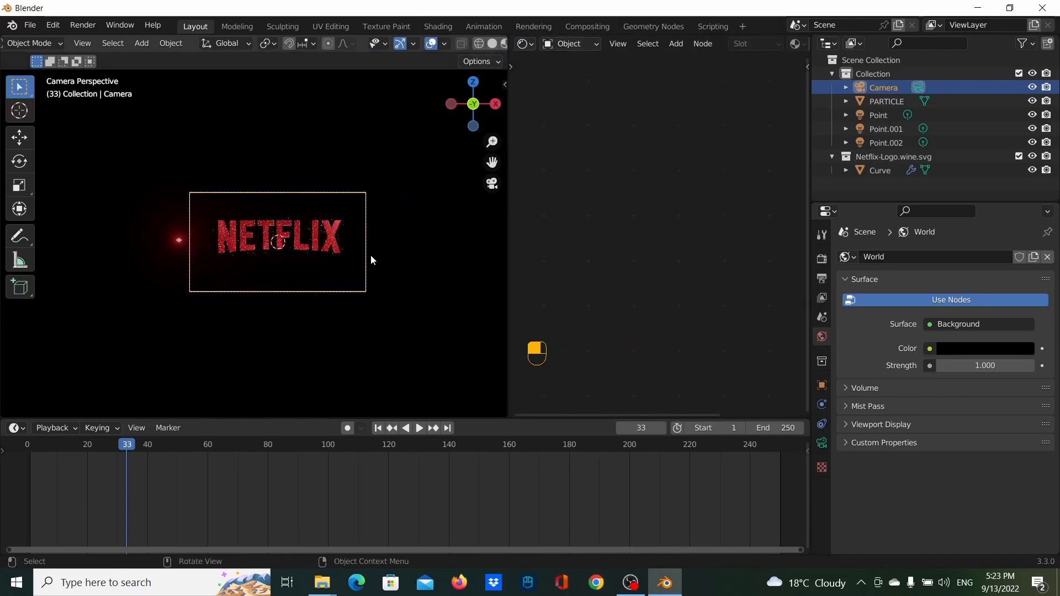
left_click(526, 45)
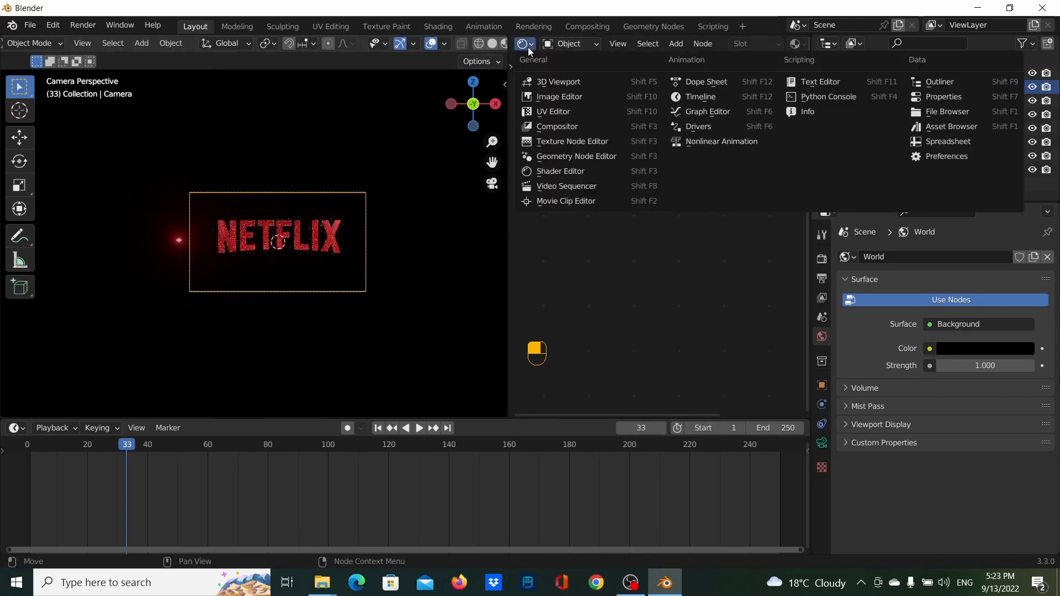
left_click(561, 169)
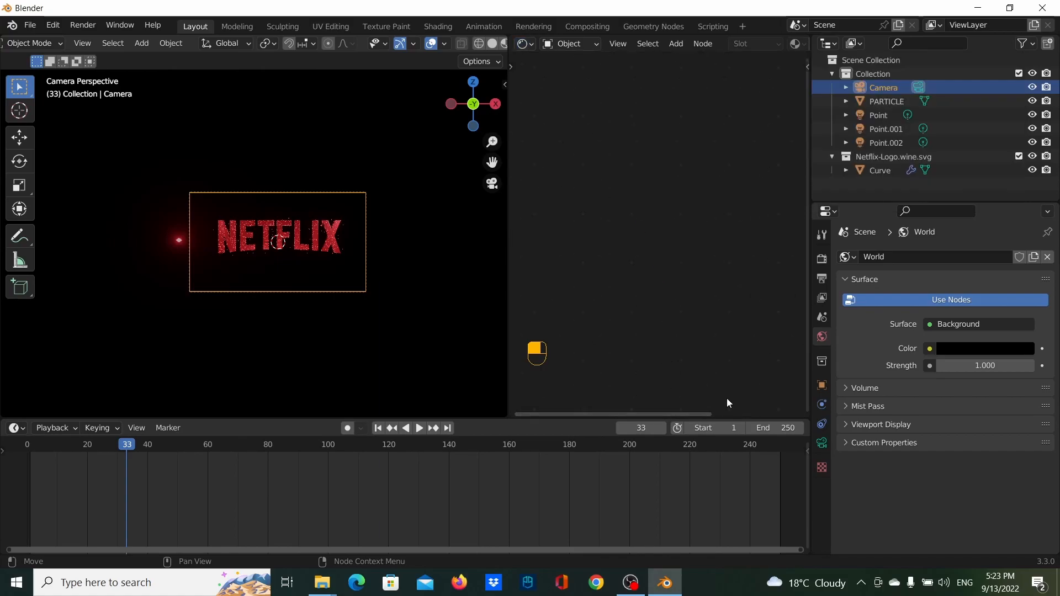
left_click(214, 241)
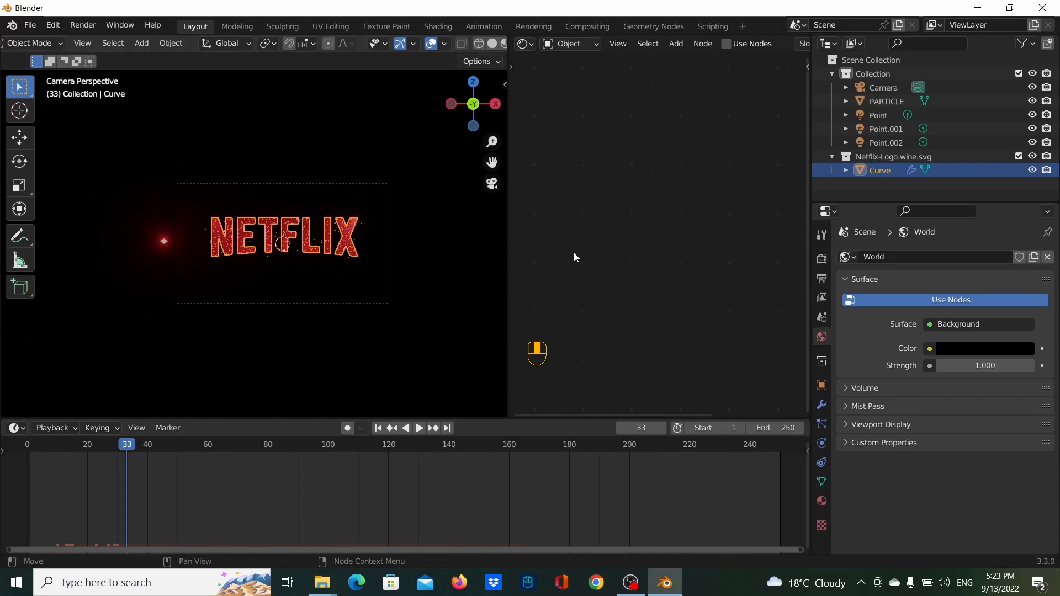
left_click(821, 502)
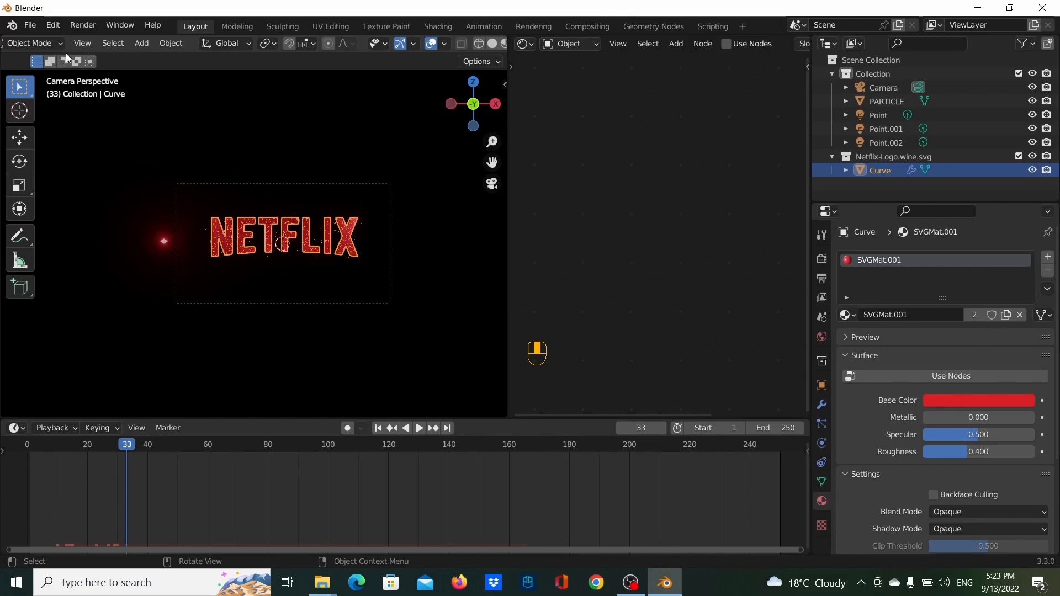
Step: Switch the viewport to Solid shading, widen it and add a Plain Axes empty at the 3D cursor
left_click(493, 46)
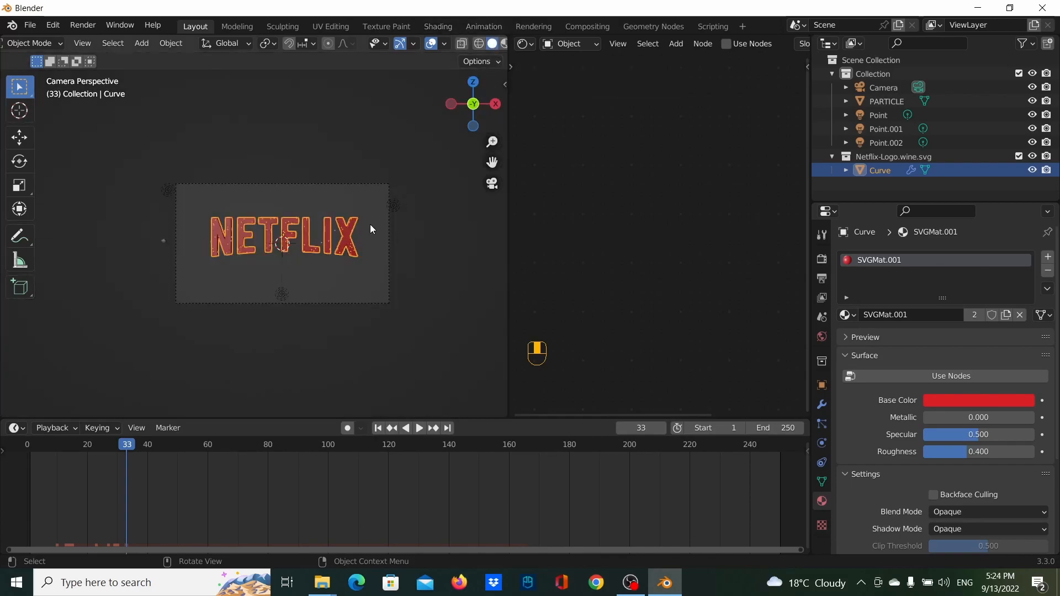
scroll(370, 224, "up", 3)
scroll(384, 229, "down", 2)
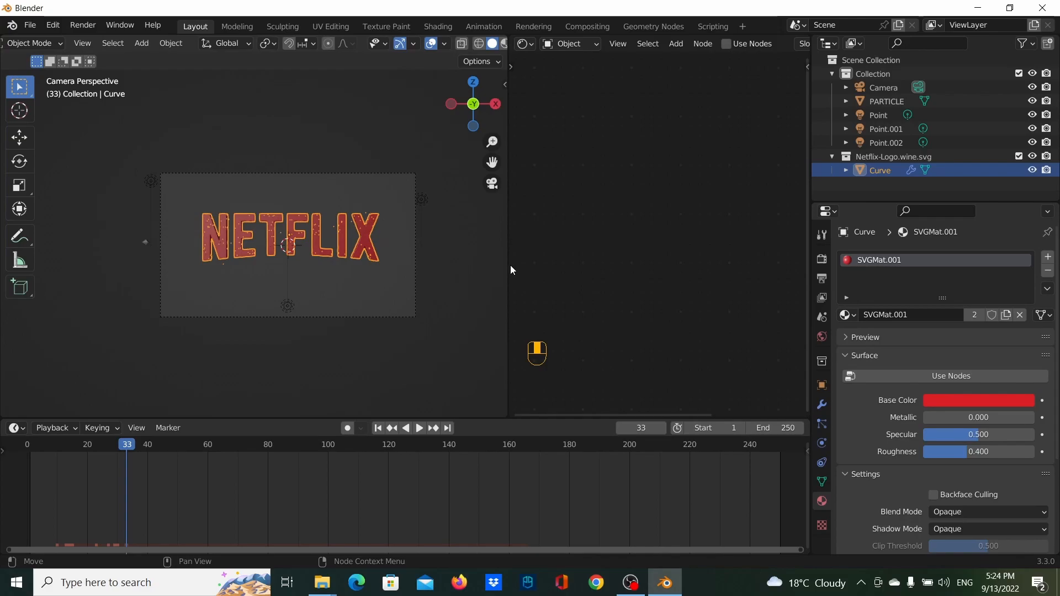
left_click_drag(510, 267, 624, 276)
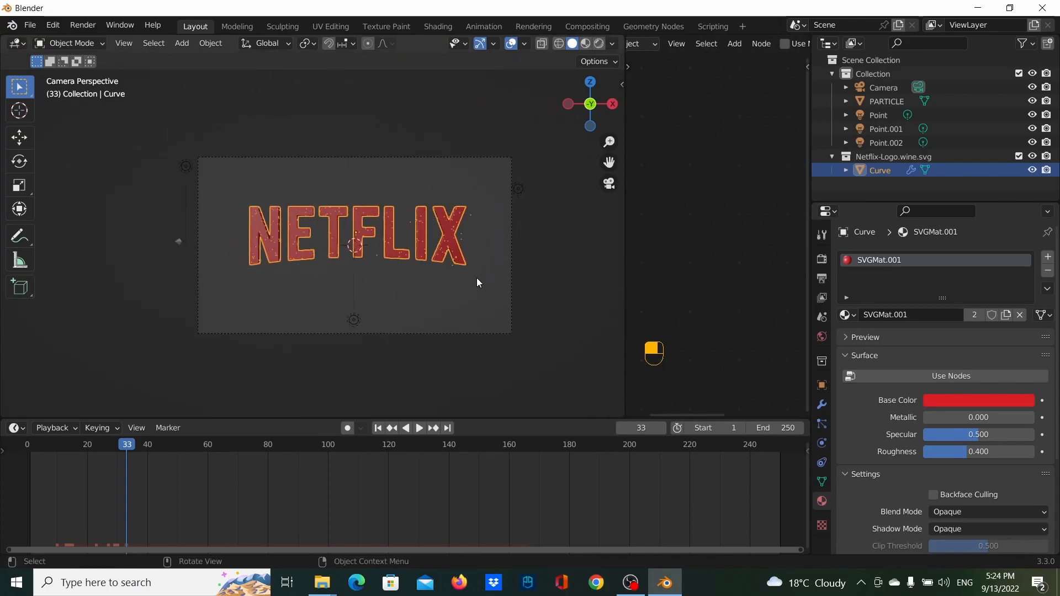
key("shift+a")
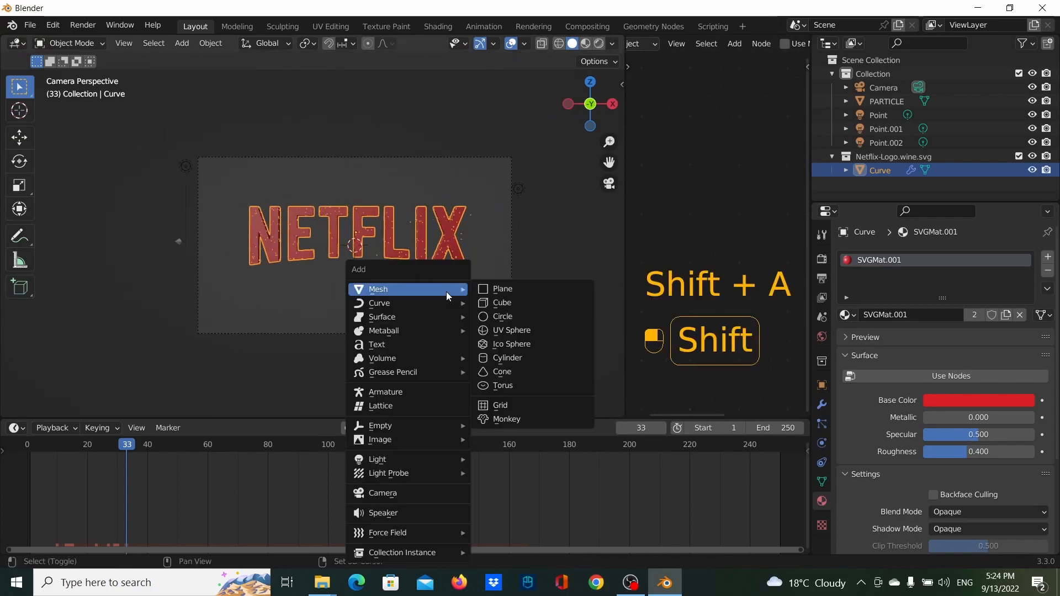
mouse_move(458, 426)
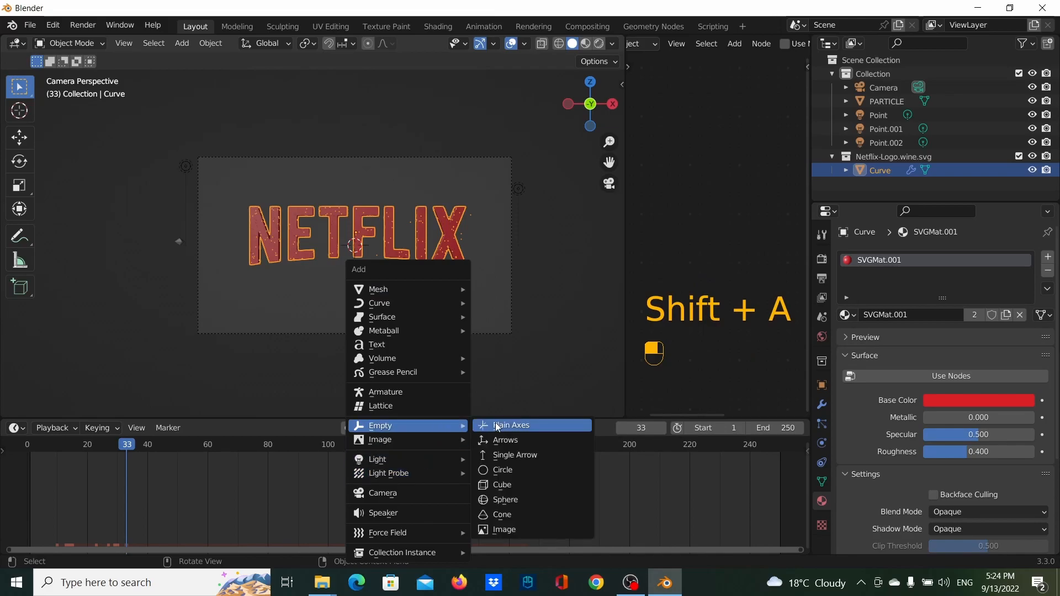
left_click(497, 426)
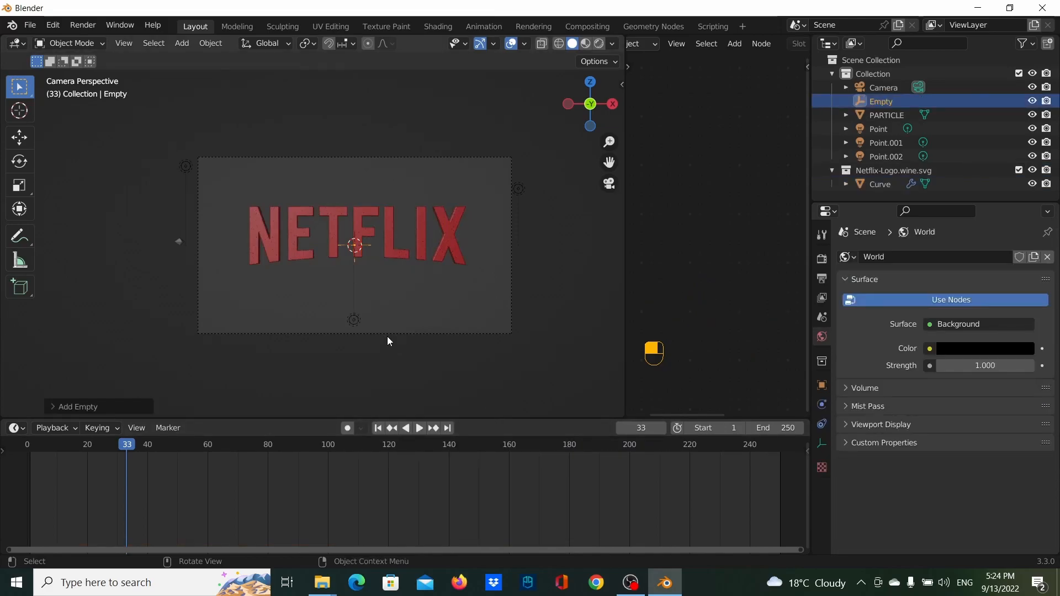
Step: Move the empty along the global X axis until it sits beyond the letter X, just outside the camera frame
key("g")
key("x")
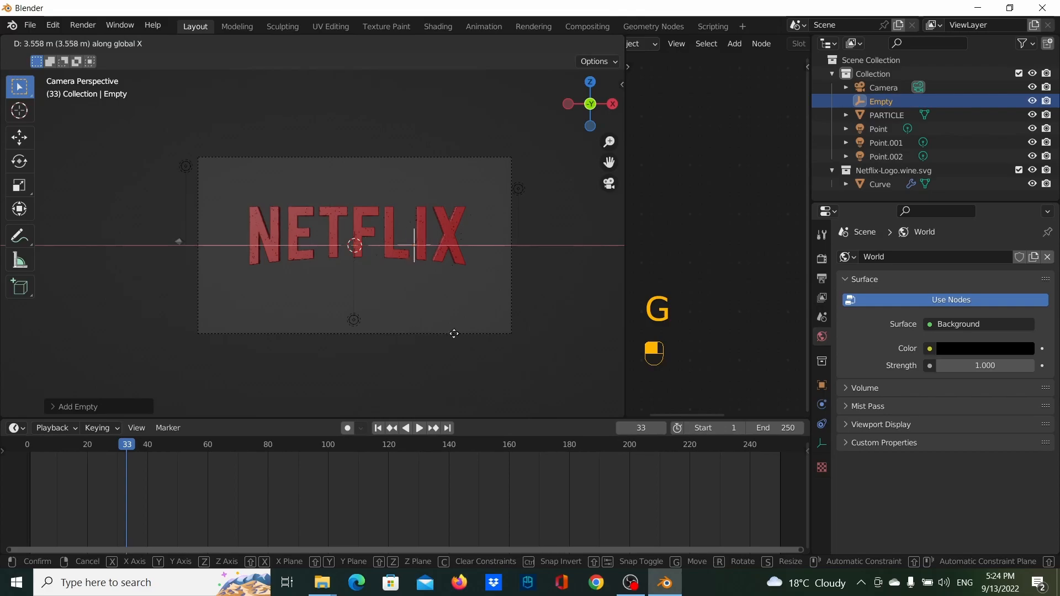
left_click(568, 357)
Step: Insert a Location keyframe for the empty at frame 1
left_click_drag(132, 441, 31, 452)
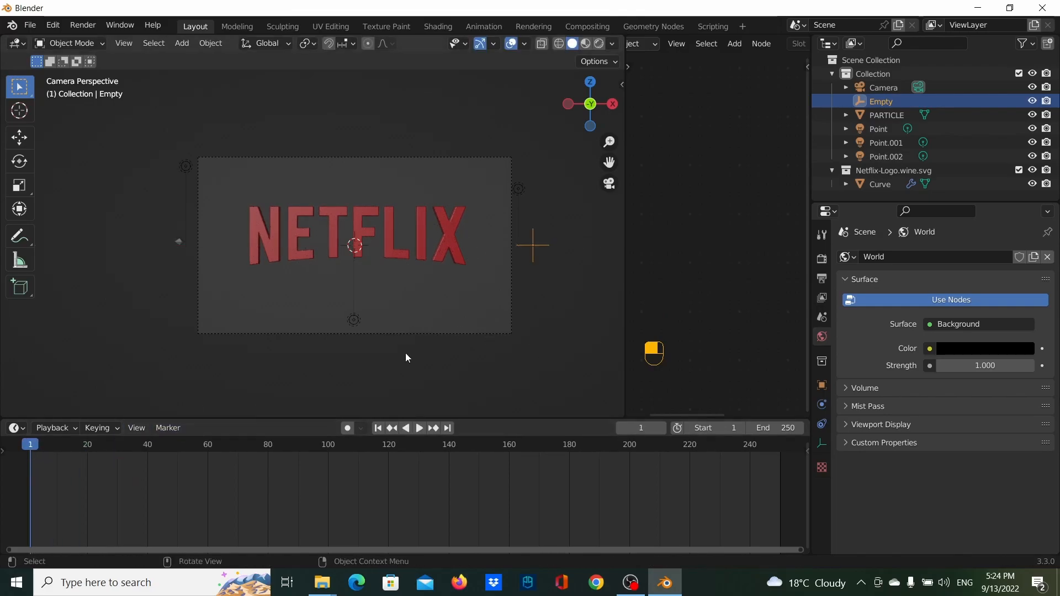
key("i")
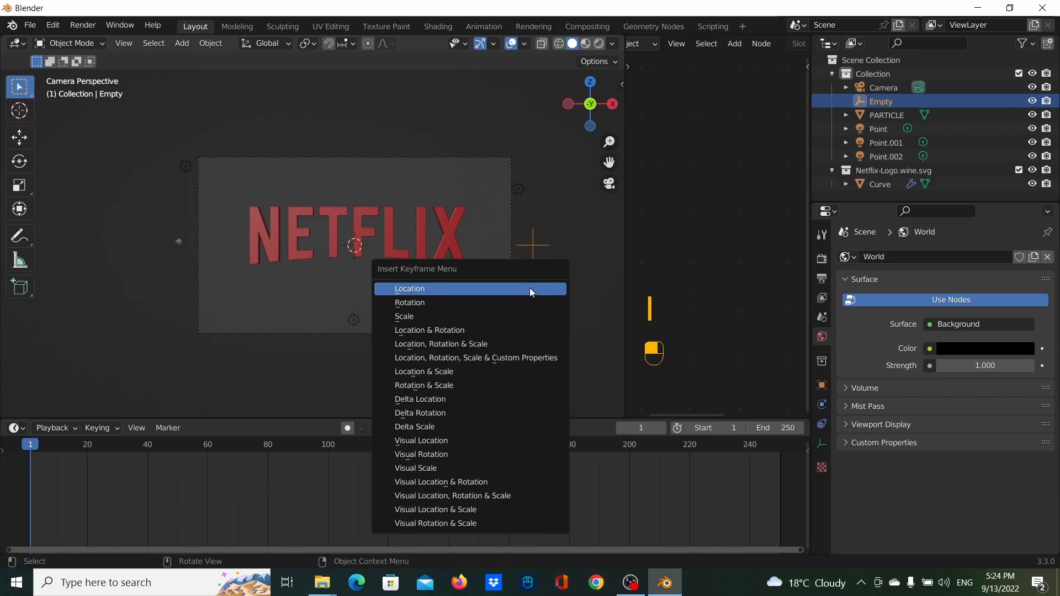
left_click(530, 289)
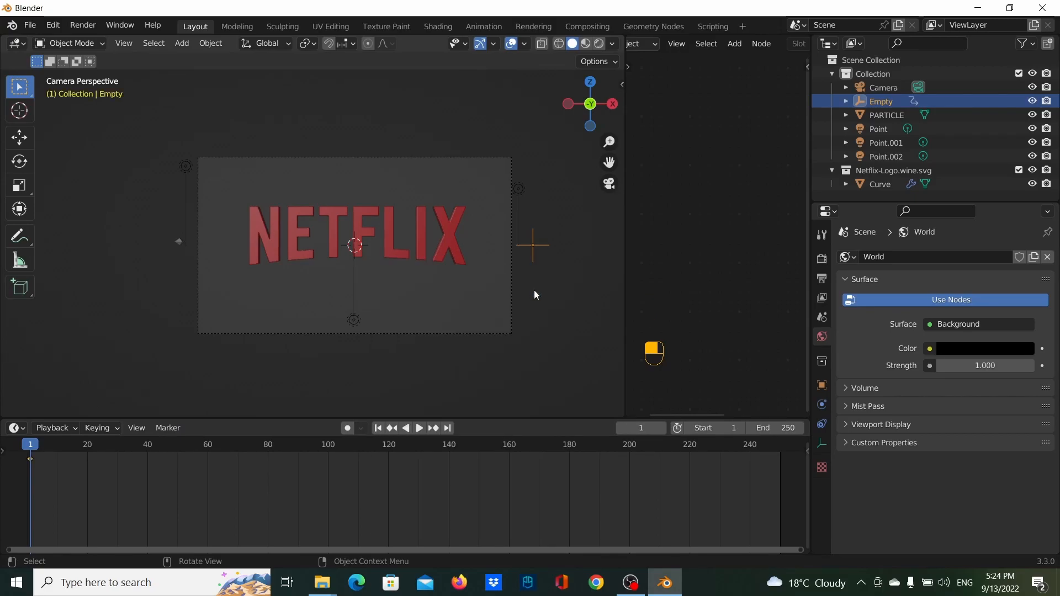
Step: Widen the Shader Editor, select the Netflix letters and enable nodes for their SVGMat.001 material
left_click_drag(624, 331, 500, 334)
left_click(351, 245)
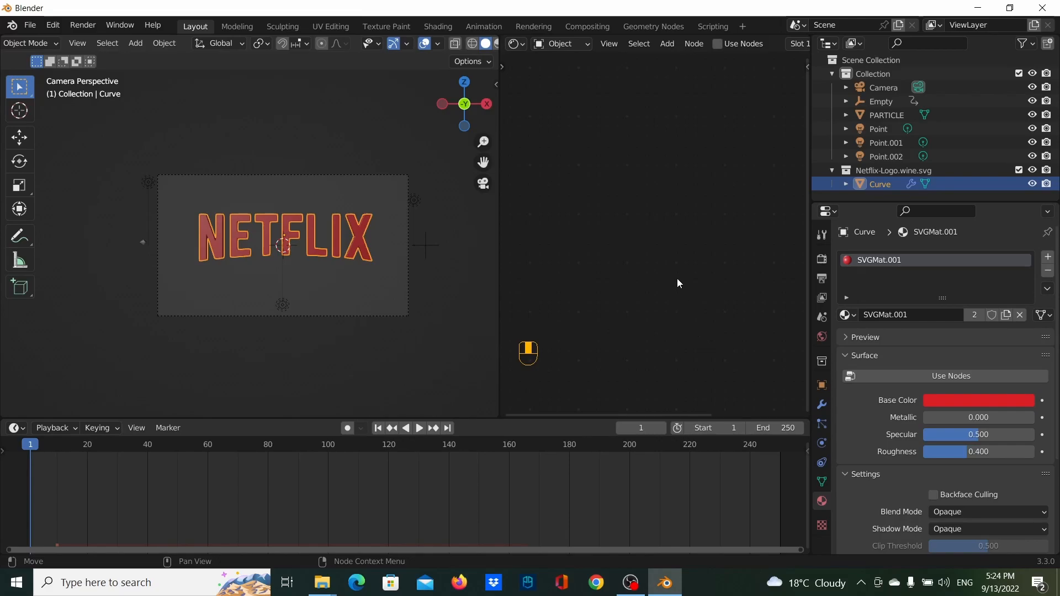
scroll(628, 263, "up", 2)
scroll(938, 486, "down", 3)
scroll(939, 485, "up", 3)
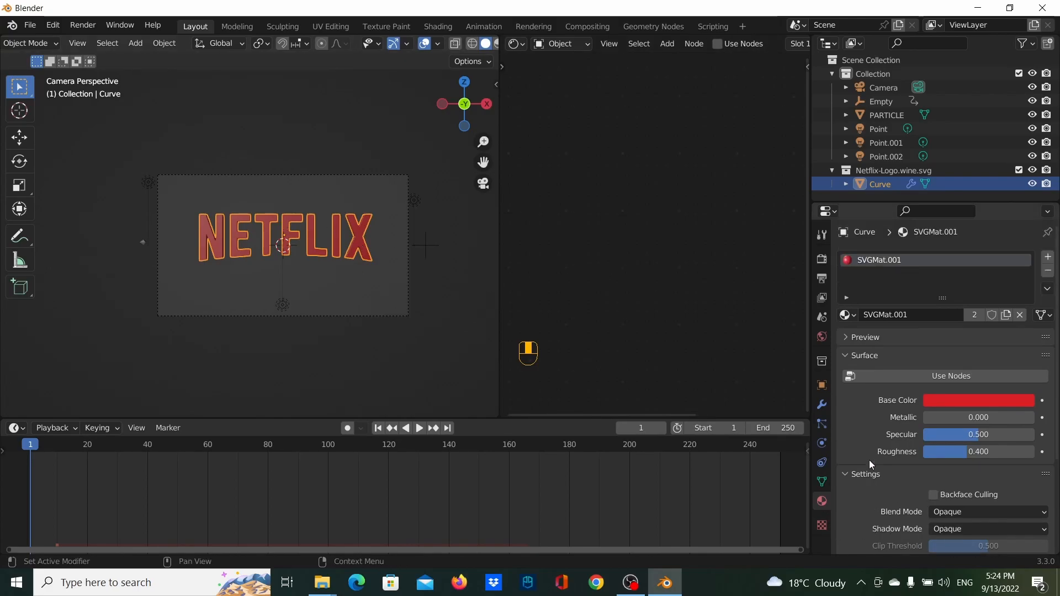
left_click(936, 376)
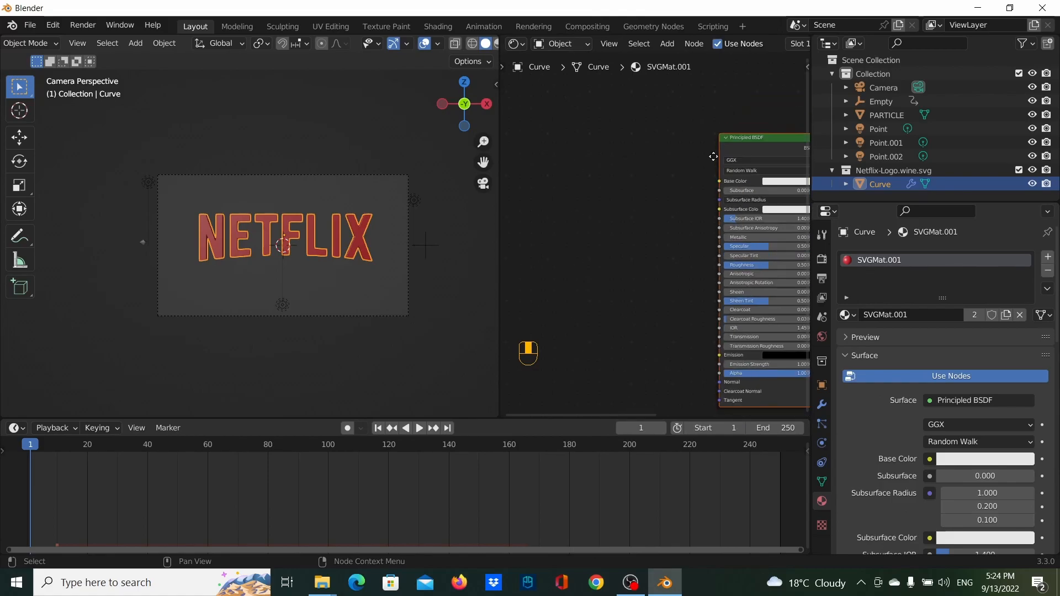
key("Home")
left_click_drag(744, 128, 763, 200)
middle_click_drag(734, 241, 707, 237)
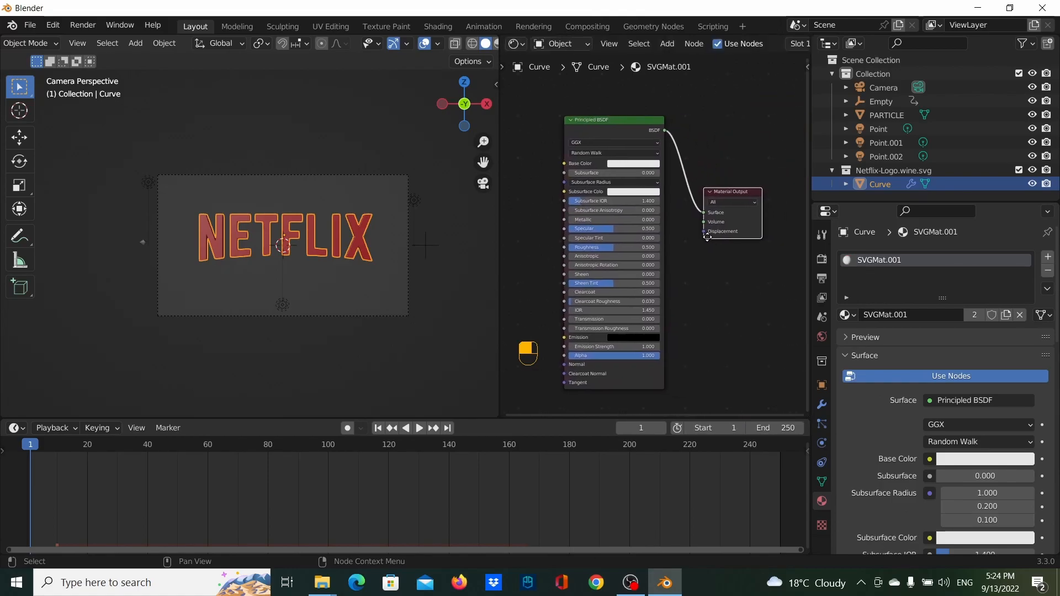
Step: Set the Principled BSDF node's base color to hex D81F26
scroll(723, 222, "up", 2)
middle_click_drag(722, 300, 771, 301)
scroll(769, 298, "down", 1)
left_click_drag(684, 132, 611, 180)
left_click(635, 204)
left_click(662, 164)
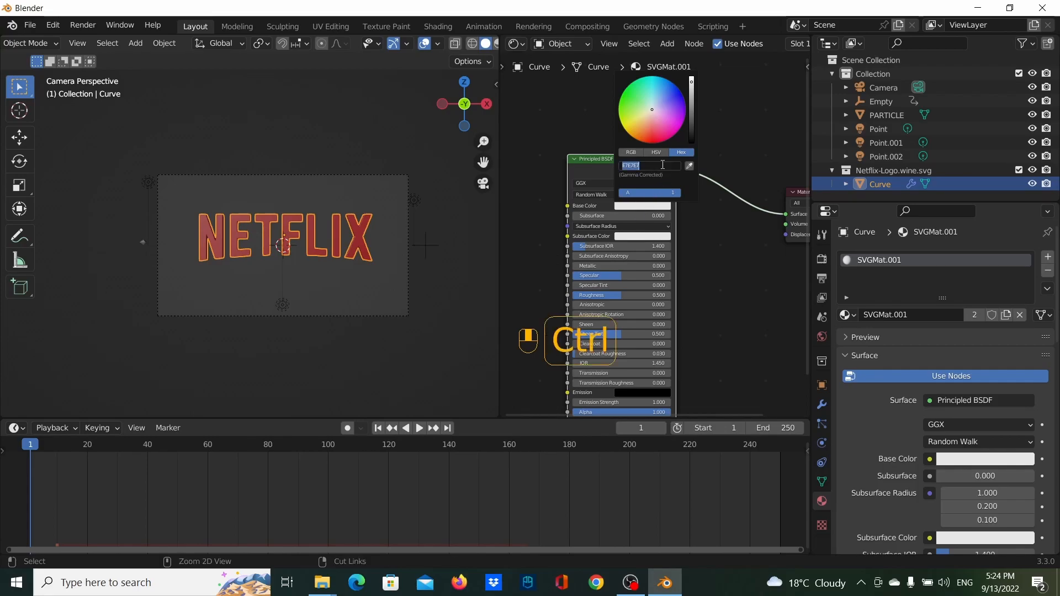
type("D81F26")
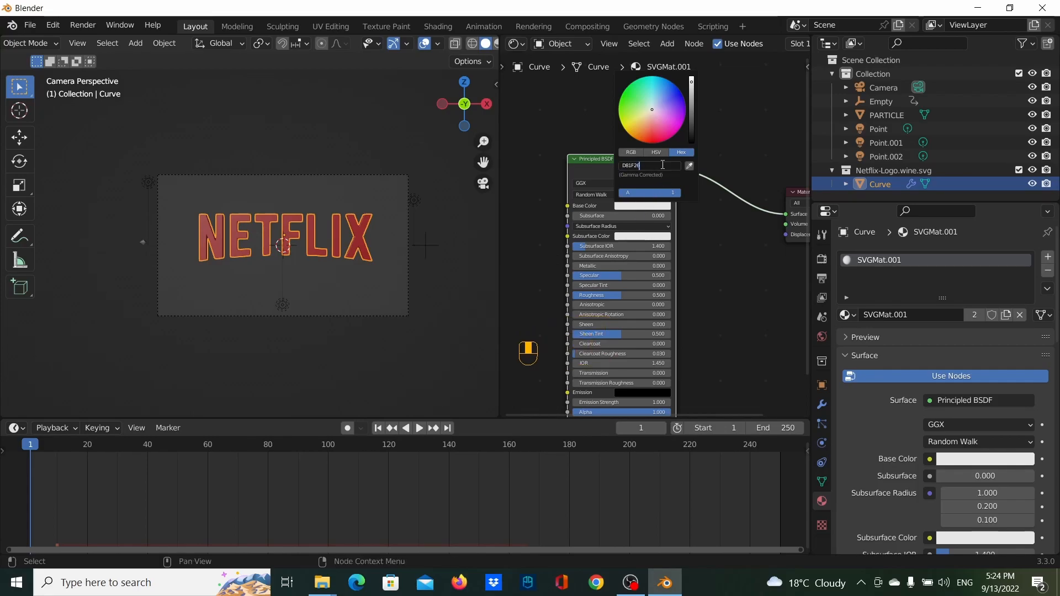
key("Return")
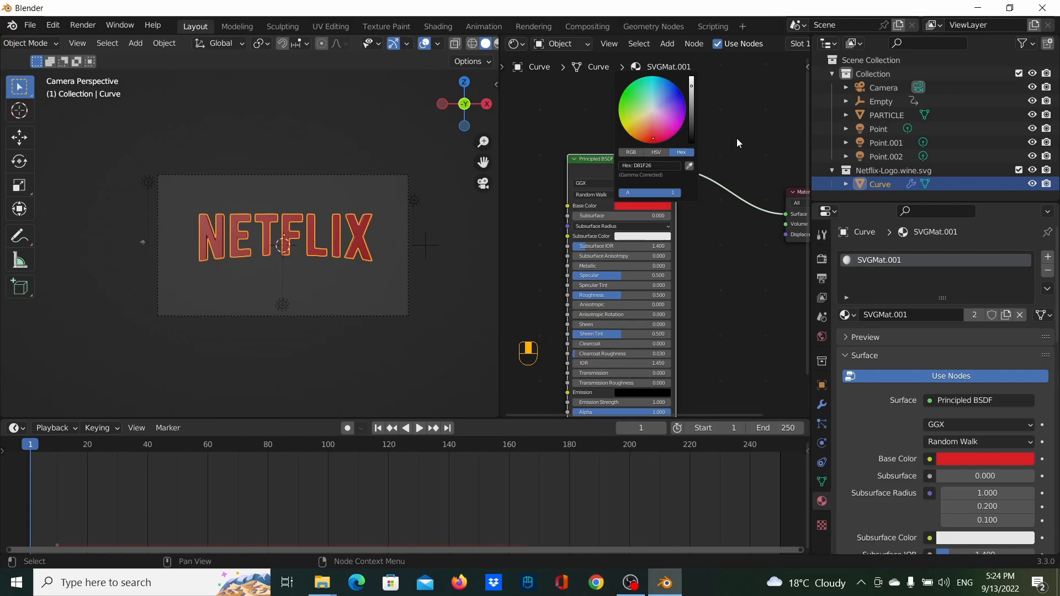
scroll(666, 185, "up", 5)
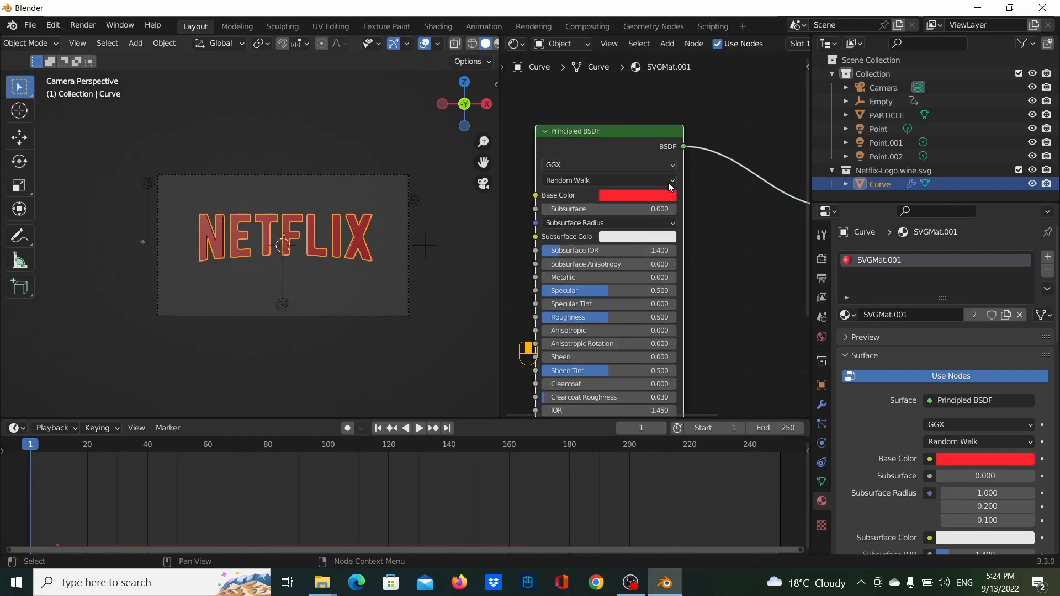
left_click(650, 178)
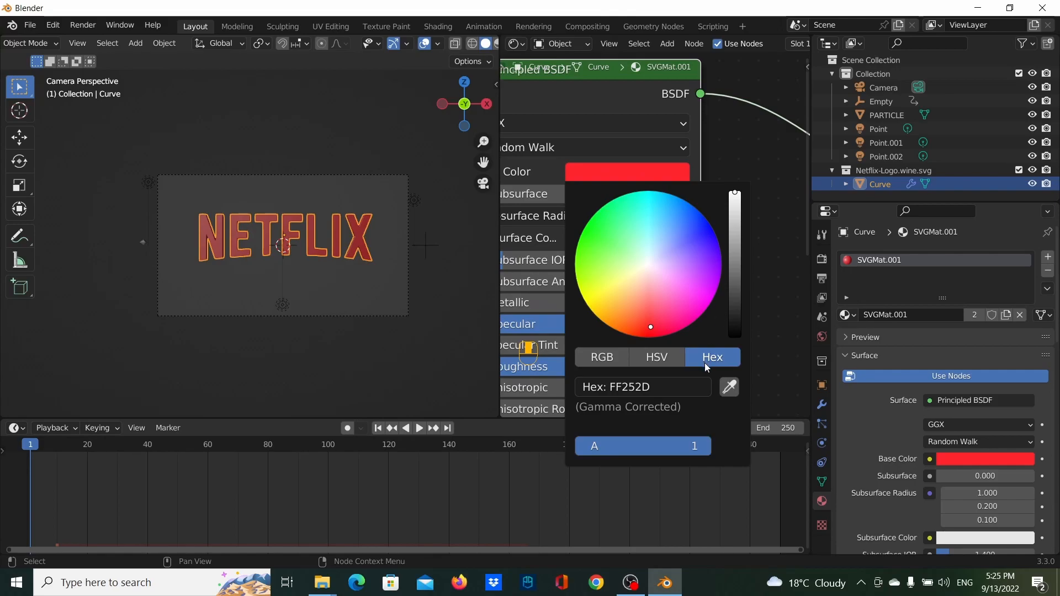
left_click(665, 386)
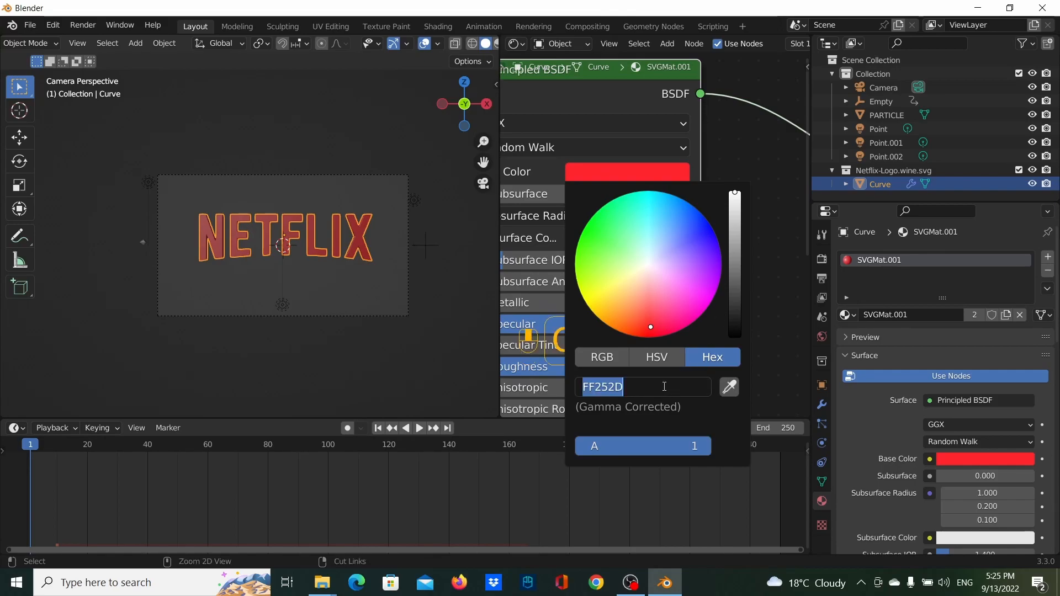
type("D81F26")
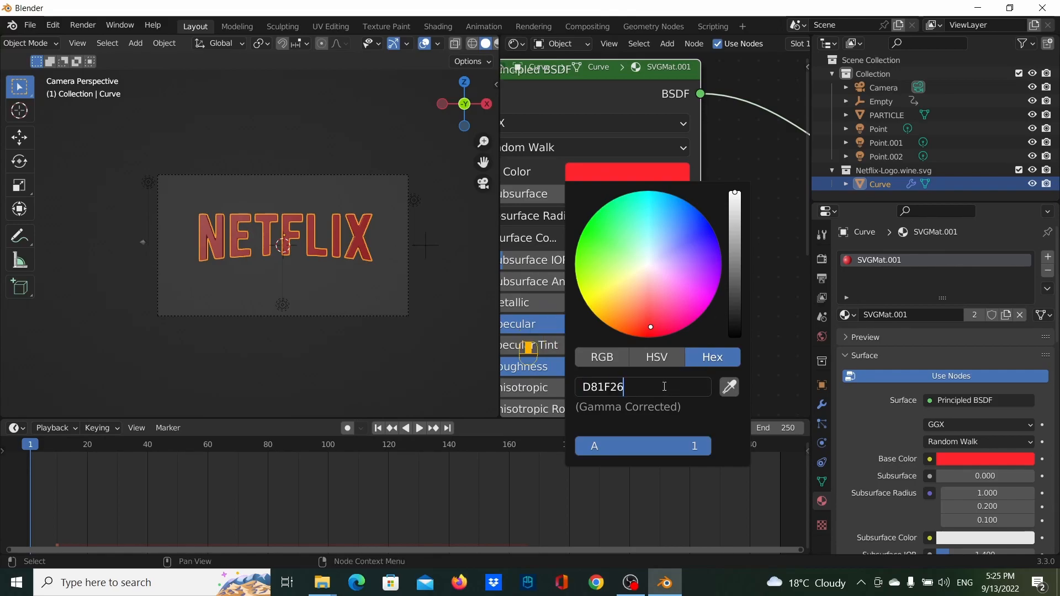
key("Return")
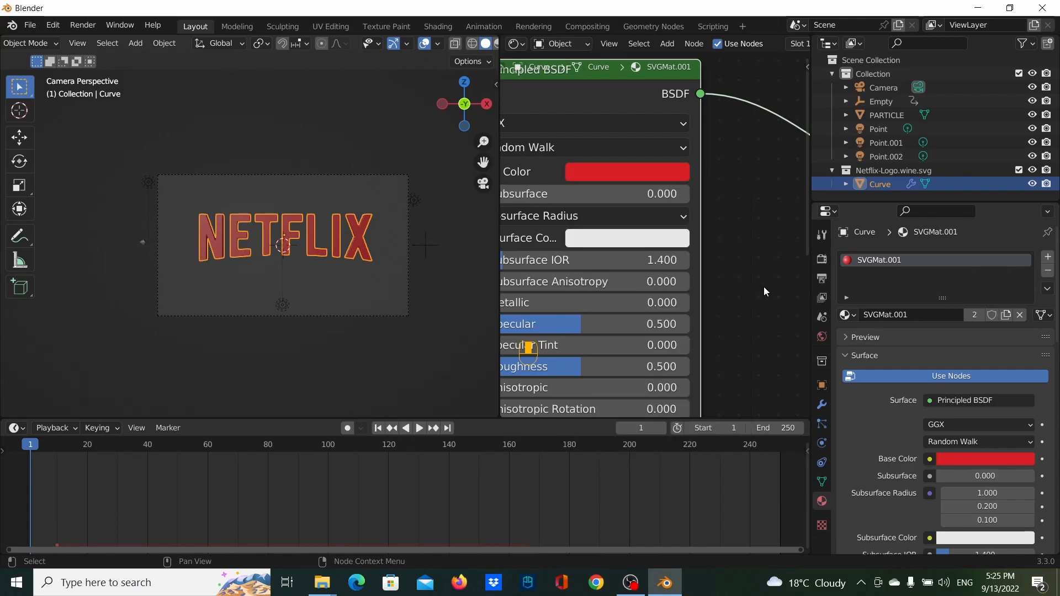
Step: Space the Principled BSDF and Material Output nodes farther apart to make room between them
scroll(723, 263, "down", 2)
scroll(700, 237, "down", 6)
middle_click_drag(692, 224, 624, 194)
scroll(671, 190, "down", 5)
scroll(630, 193, "up", 2)
left_click_drag(701, 170, 728, 197)
left_click_drag(532, 148, 524, 165)
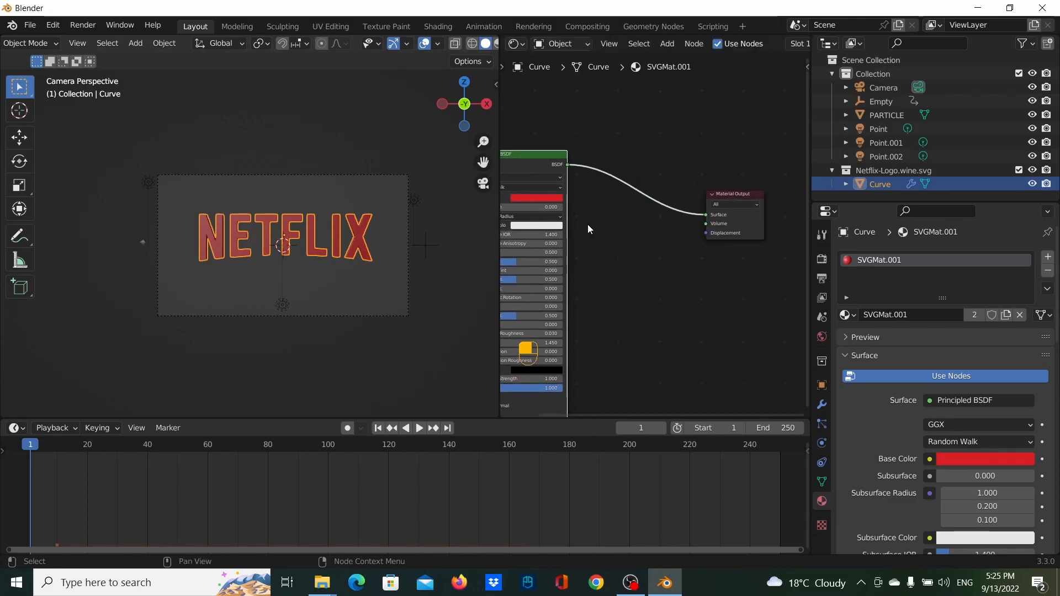
Step: Add a Transparent BSDF node below the link between the Principled BSDF and the Material Output
key("shift+a")
left_click(618, 288)
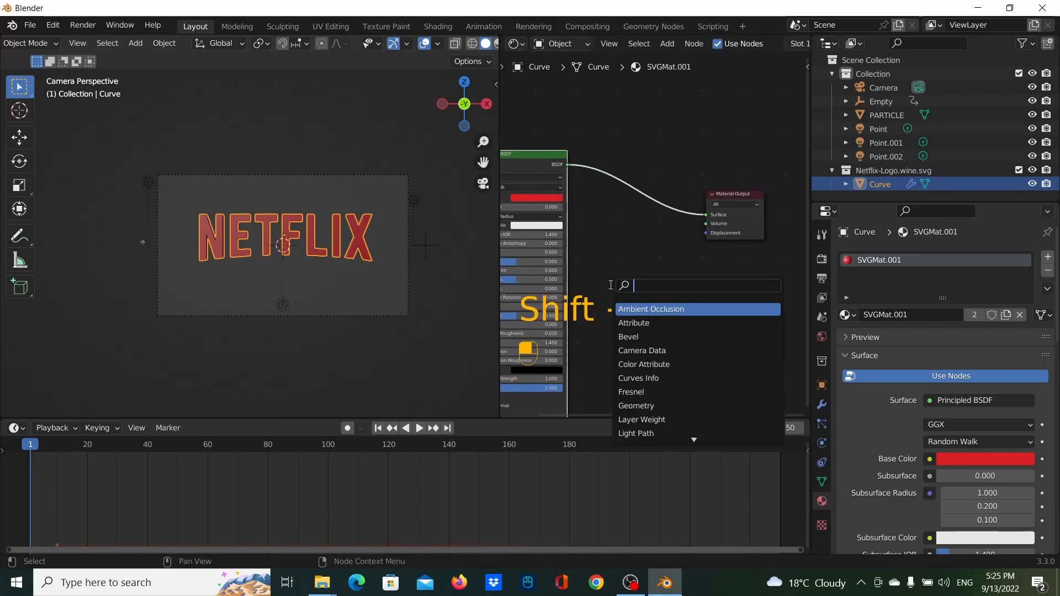
type("TRA")
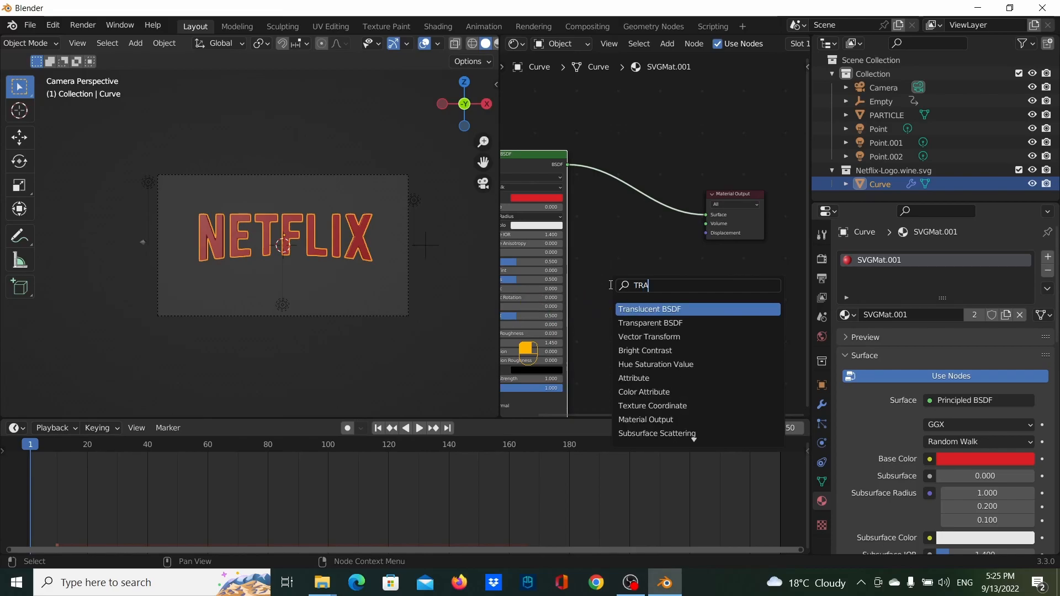
key("Down")
key("Return")
left_click(610, 284)
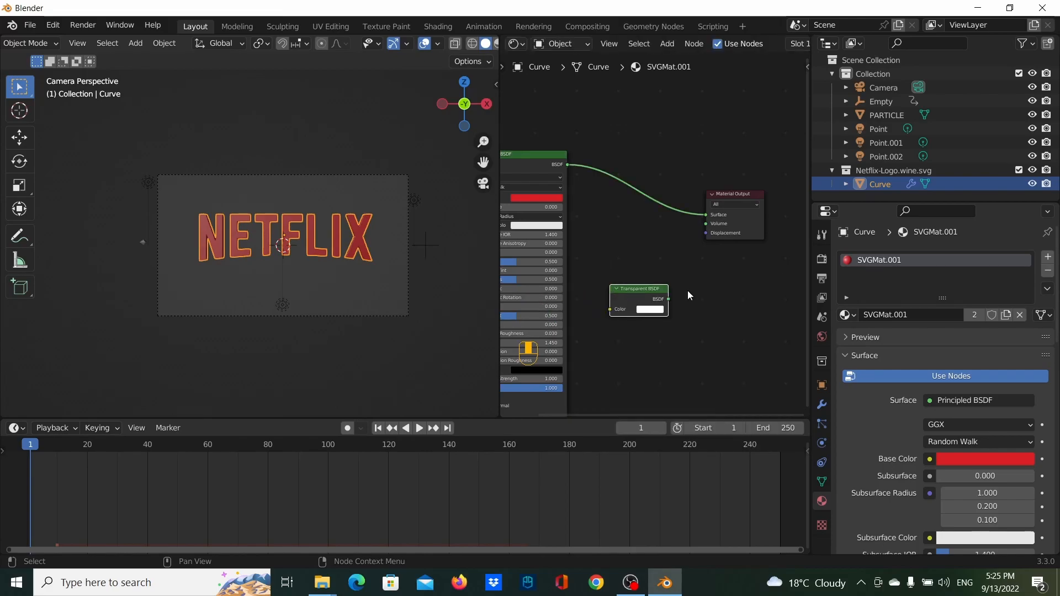
Step: Add a Mix Shader node onto the link between the Principled BSDF and the Material Output
scroll(690, 290, "down", 3)
left_click_drag(727, 172, 770, 183)
key("shift+a")
left_click(740, 230)
type("MIX")
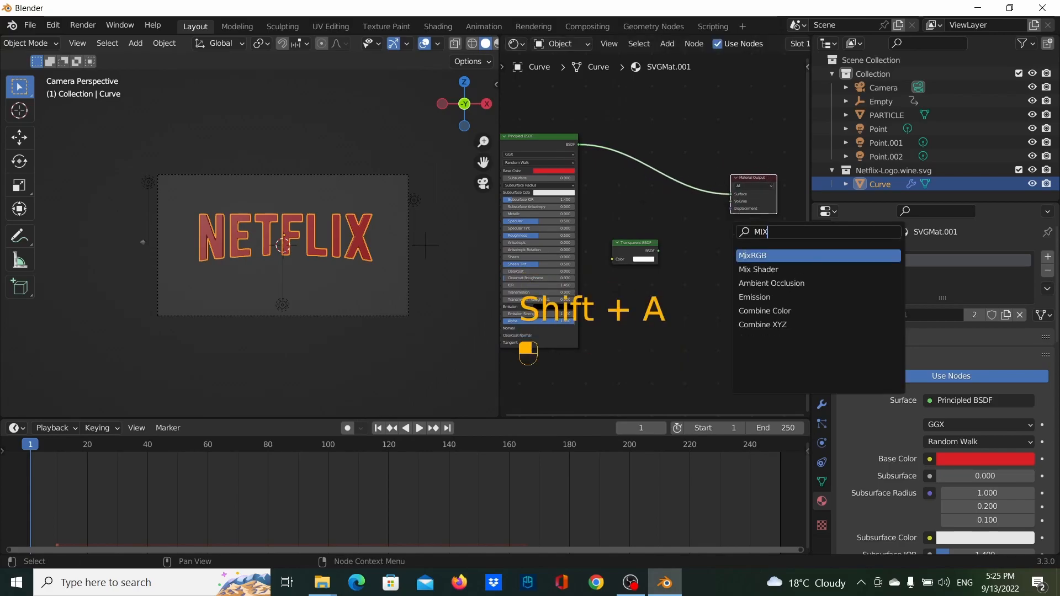
left_click(821, 271)
left_click(668, 185)
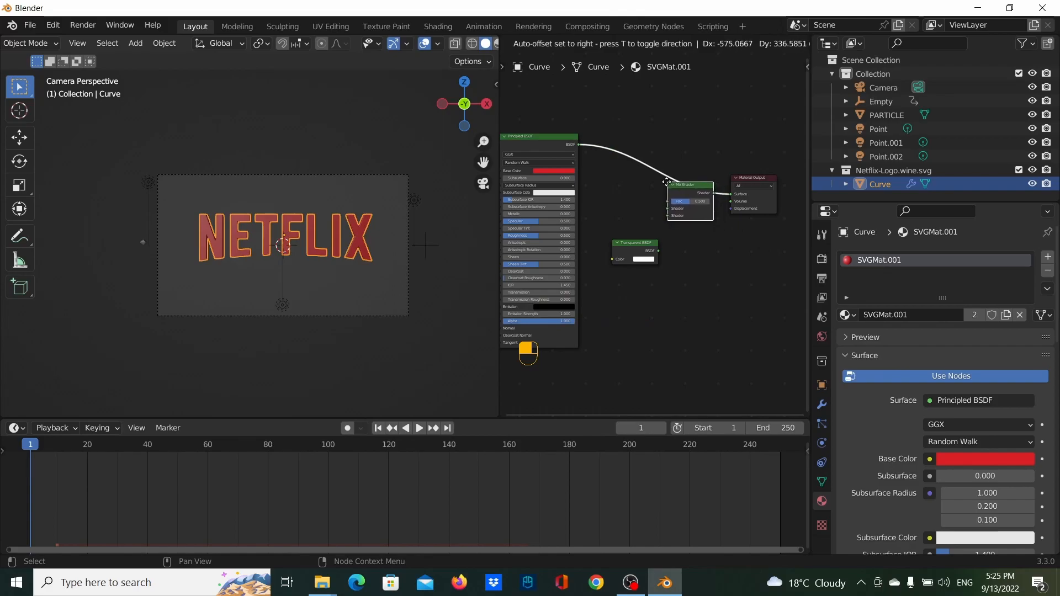
Step: Connect the Transparent BSDF output to the Mix Shader's second shader input
left_click_drag(642, 249, 658, 215)
scroll(693, 282, "down", 2)
middle_click_drag(695, 284, 722, 266)
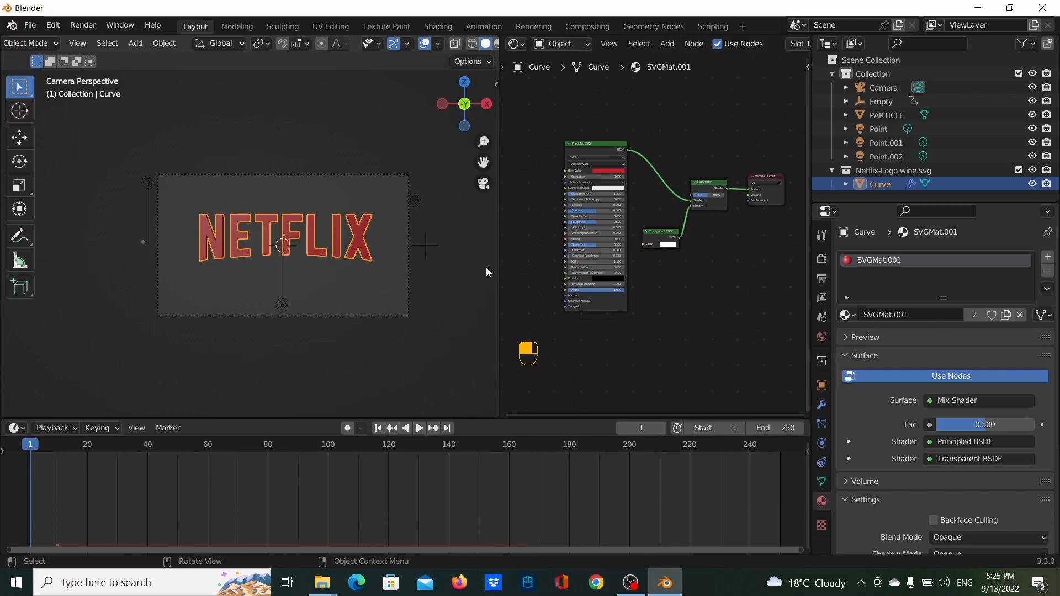
Step: Widen the node editor and shift the Principled BSDF node farther away from the Mix Shader
left_click_drag(587, 149, 600, 152)
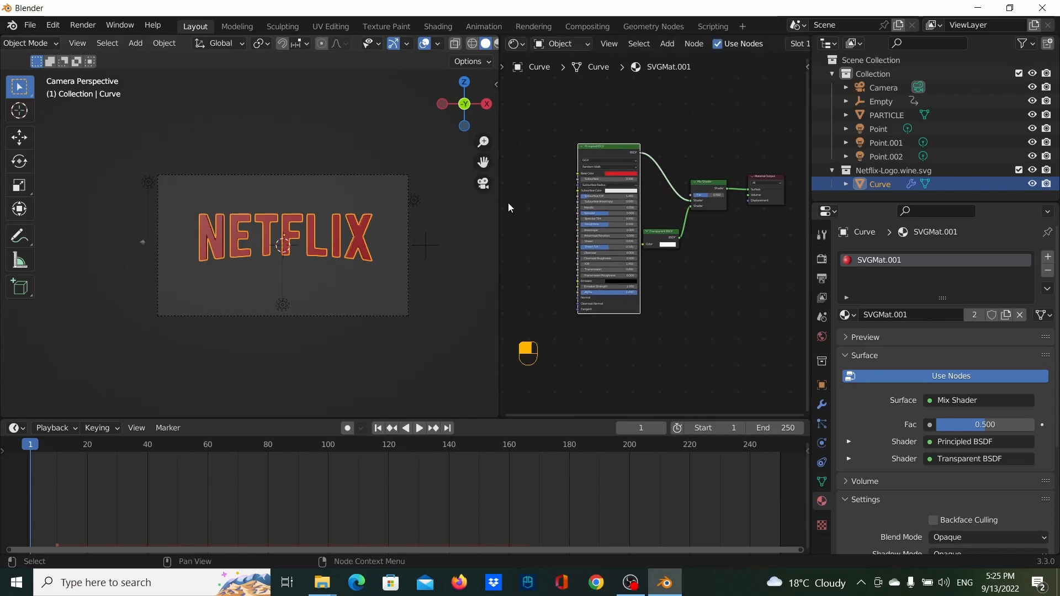
left_click_drag(499, 207, 301, 210)
middle_click_drag(600, 242, 712, 238)
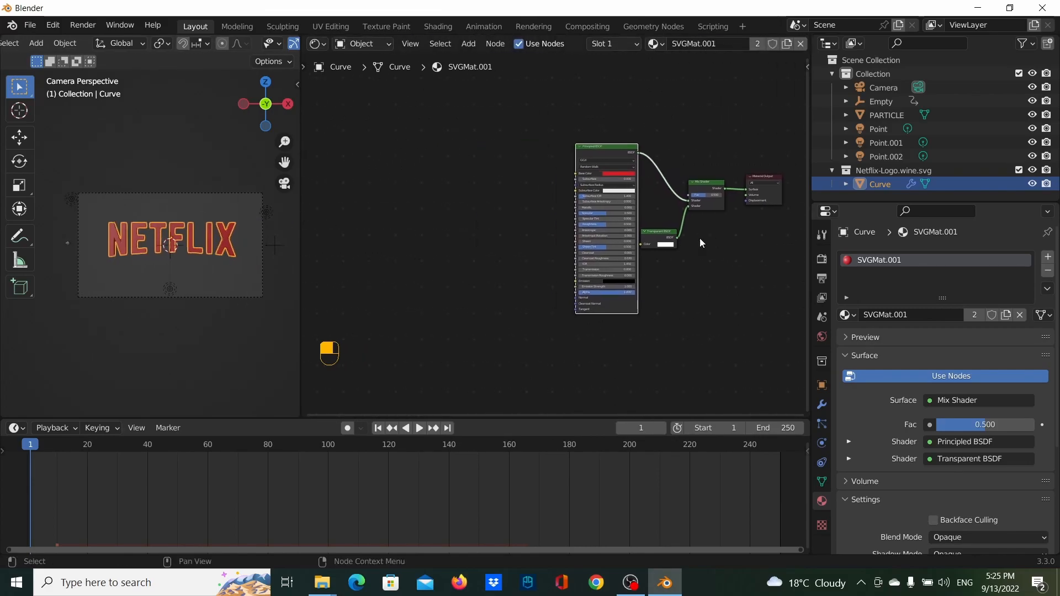
left_click_drag(617, 154, 568, 185)
Step: Add a ColorRamp node above and to the left of the Principled BSDF
scroll(458, 210, "up", 1)
key("shift+a")
left_click(462, 208)
type("COLOU")
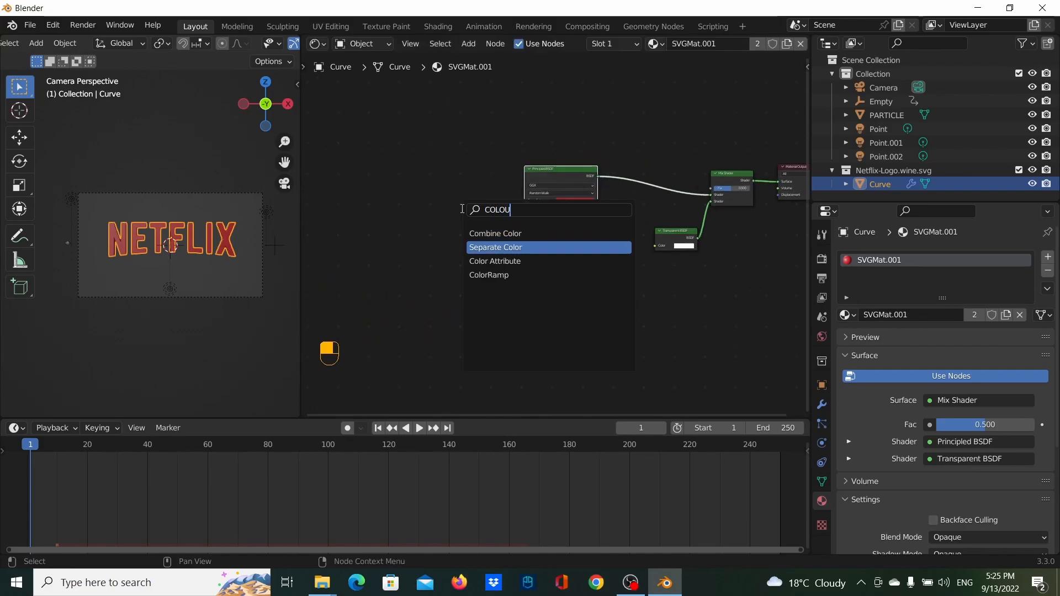
left_click(489, 274)
left_click(440, 117)
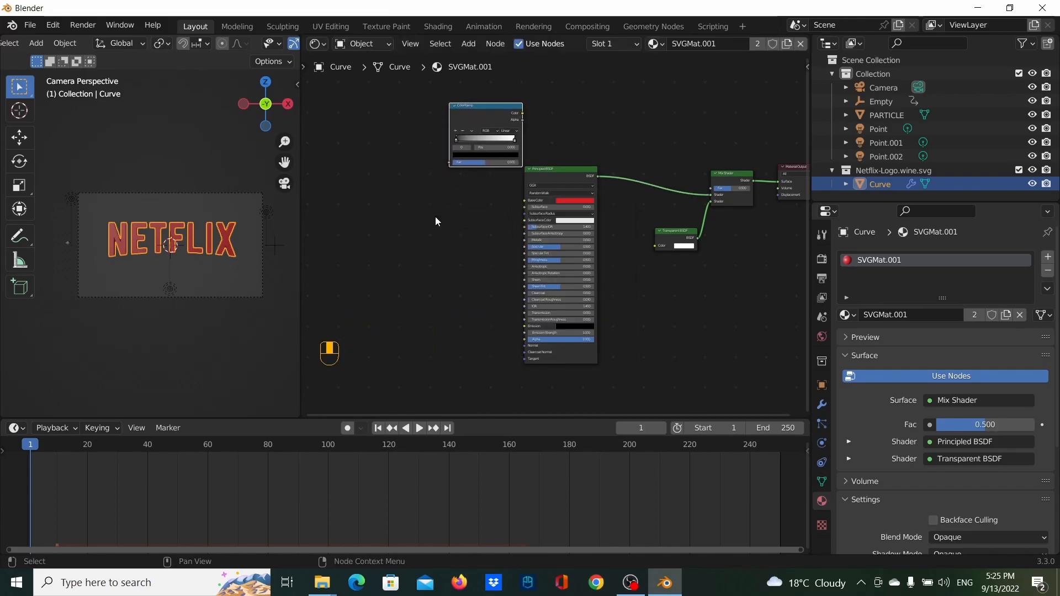
Step: Add a Gradient Texture node to the left of the Principled BSDF, below the ColorRamp
key("shift+a")
type("GRA")
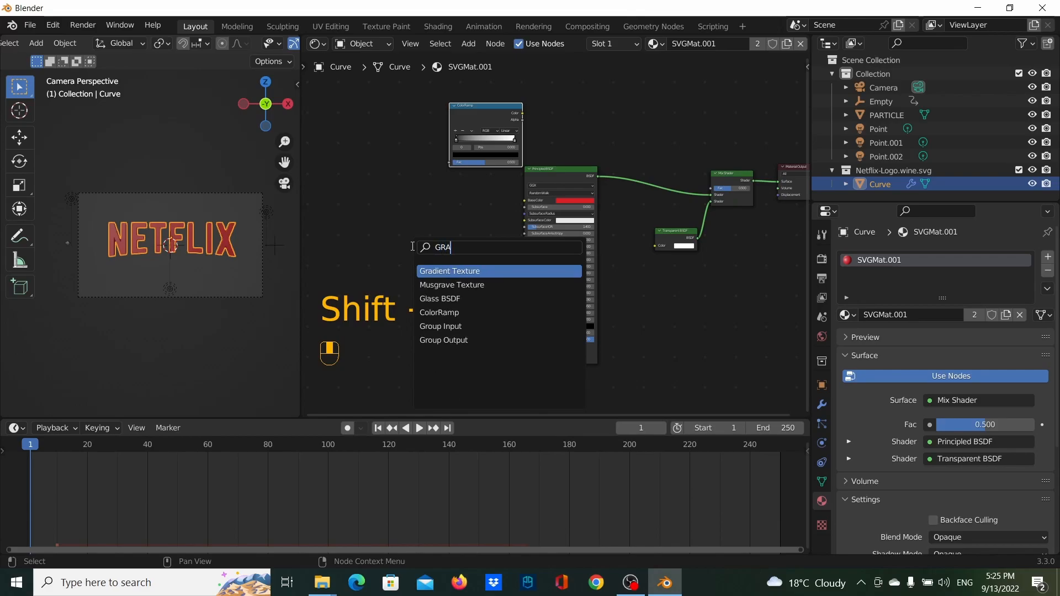
key("Return")
left_click(425, 228)
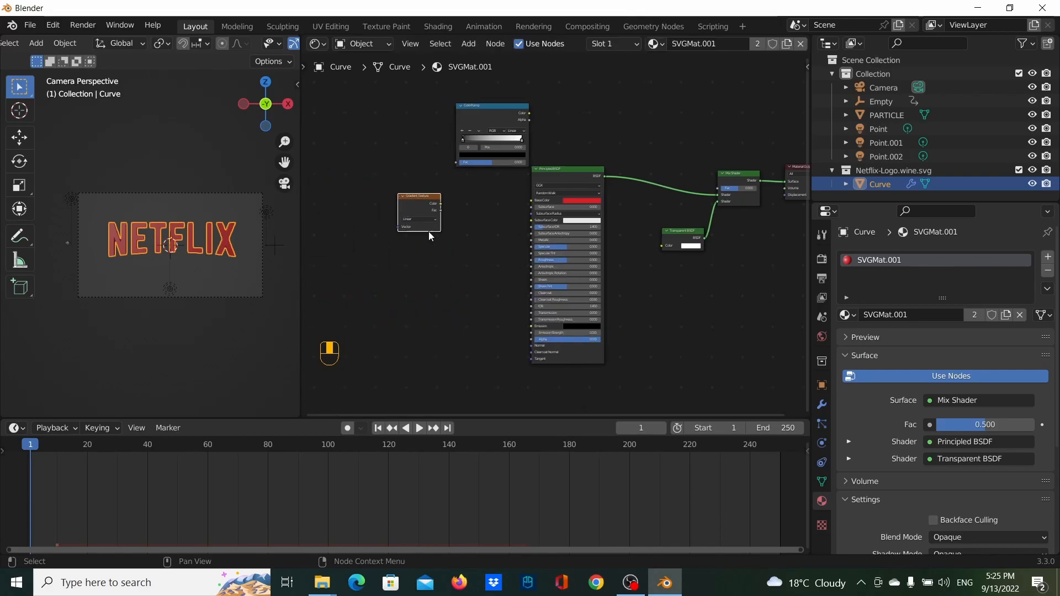
Step: Attach Texture Coordinate and Mapping nodes to the Gradient Texture with Node Wrangler and spread the three nodes apart
middle_click_drag(367, 235, 446, 242)
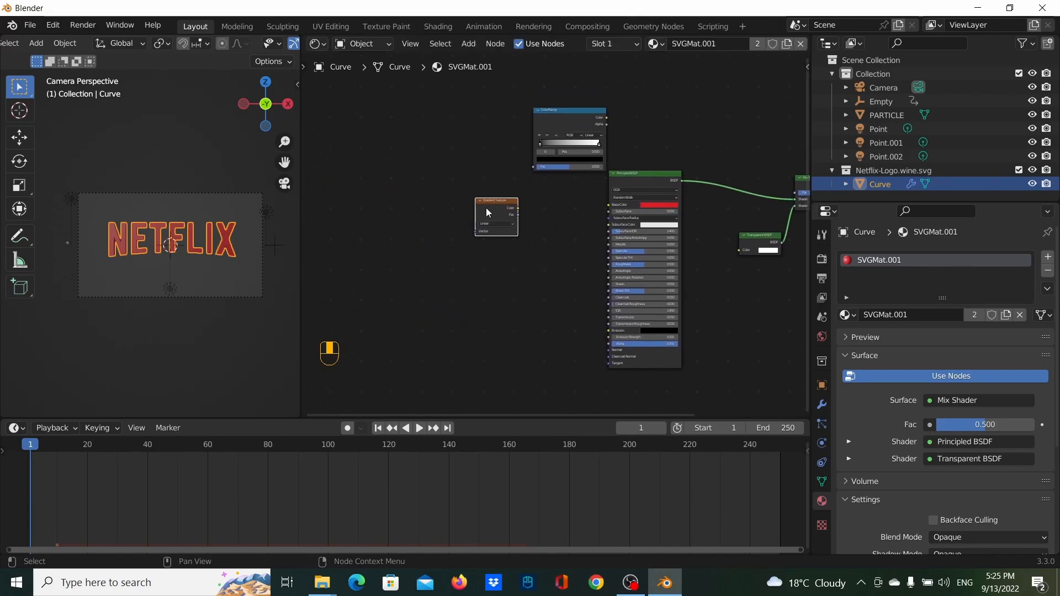
scroll(486, 208, "up", 3)
middle_click_drag(532, 210, 639, 246)
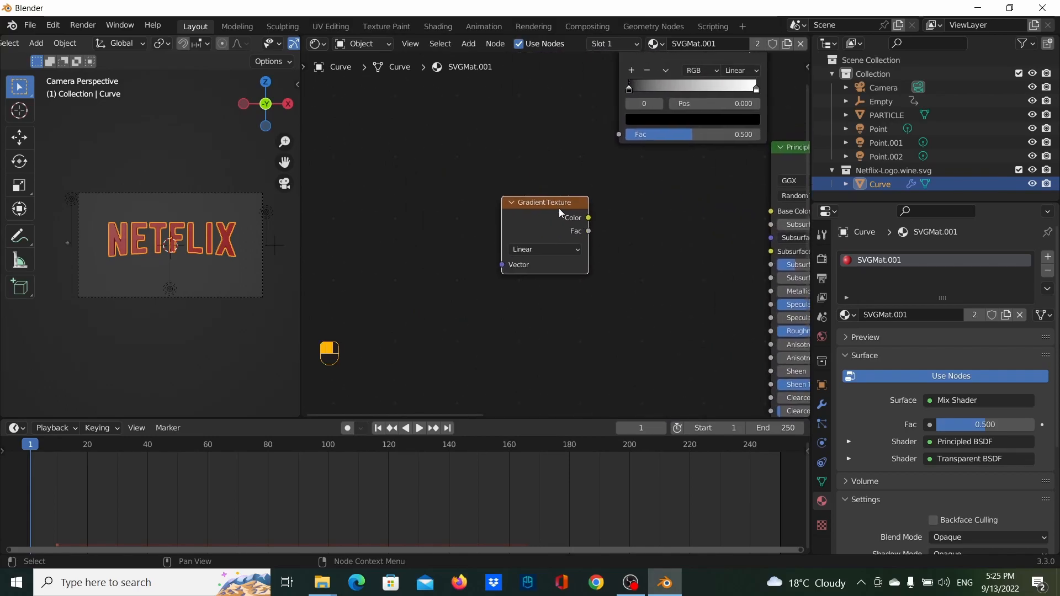
key("ctrl+t")
scroll(577, 198, "down", 1)
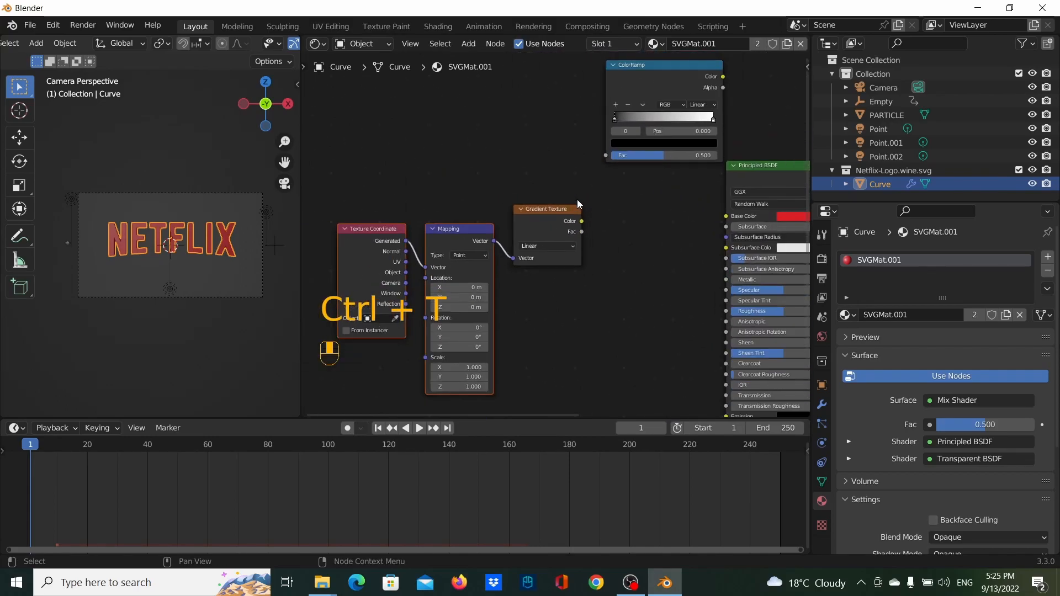
left_click(357, 237)
left_click_drag(359, 238, 329, 242)
left_click_drag(459, 233, 444, 187)
left_click_drag(568, 218, 544, 175)
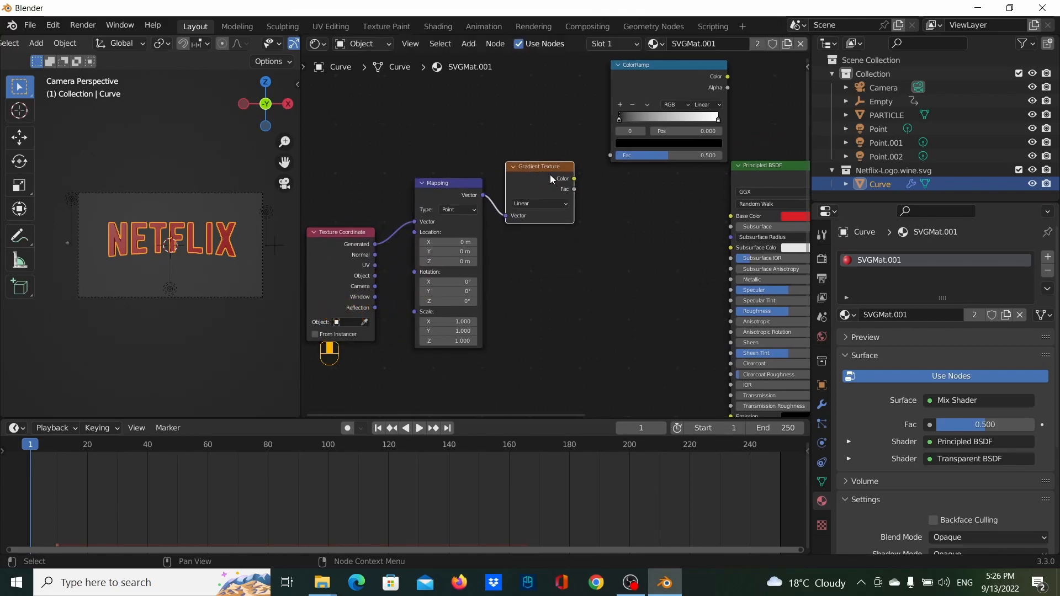
Step: Look up the Node Wrangler add-on in the preferences to check whether it is enabled
left_click(53, 26)
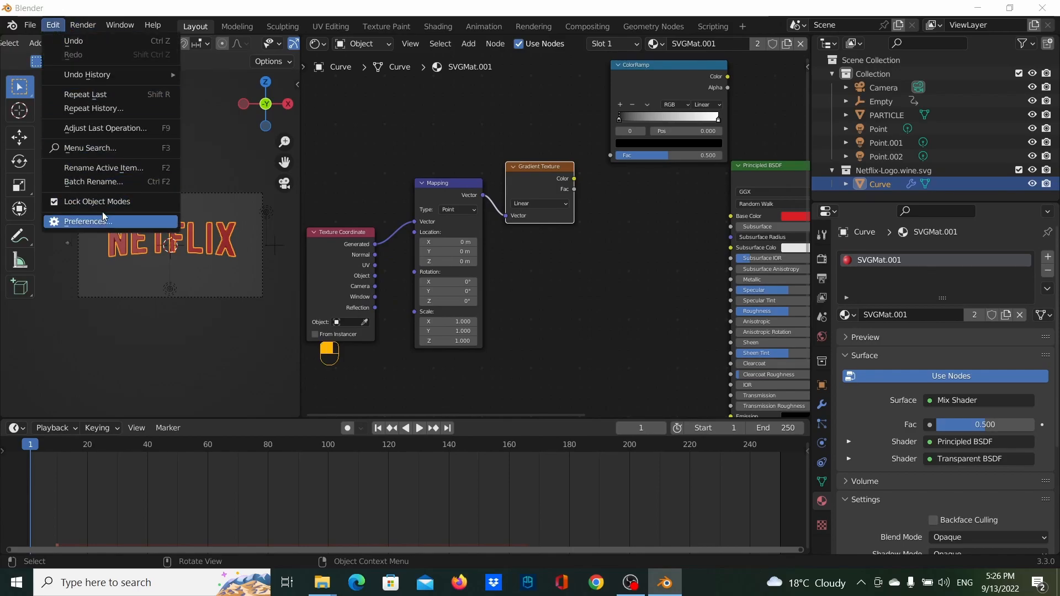
left_click(98, 219)
left_click(379, 68)
type("N")
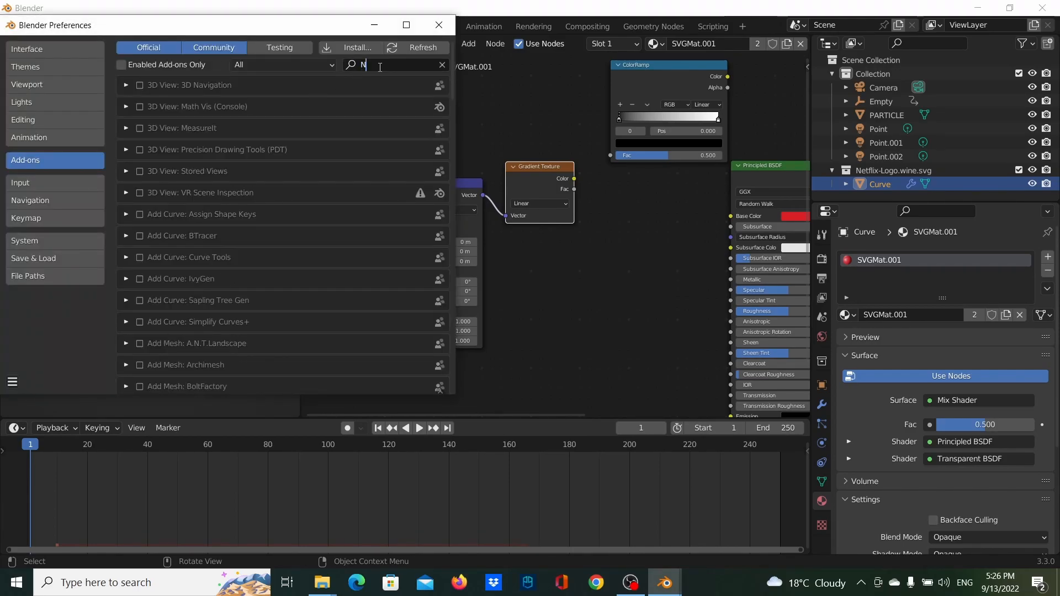
type("ODE")
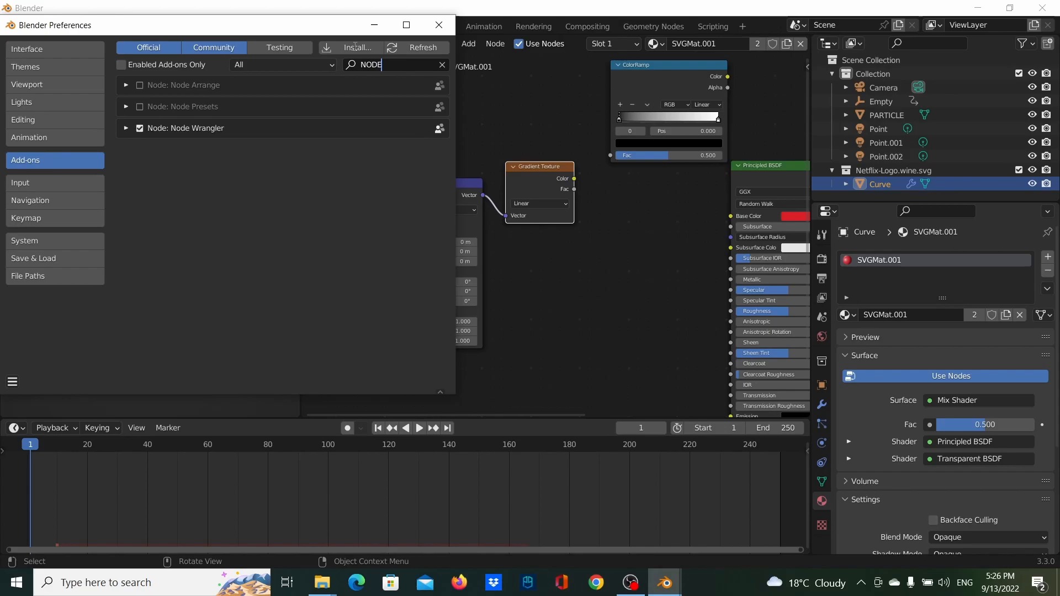
left_click(439, 25)
Step: Reposition the ColorRamp and connect the Gradient Texture's Color output to its Fac input
middle_click_drag(581, 277, 531, 289)
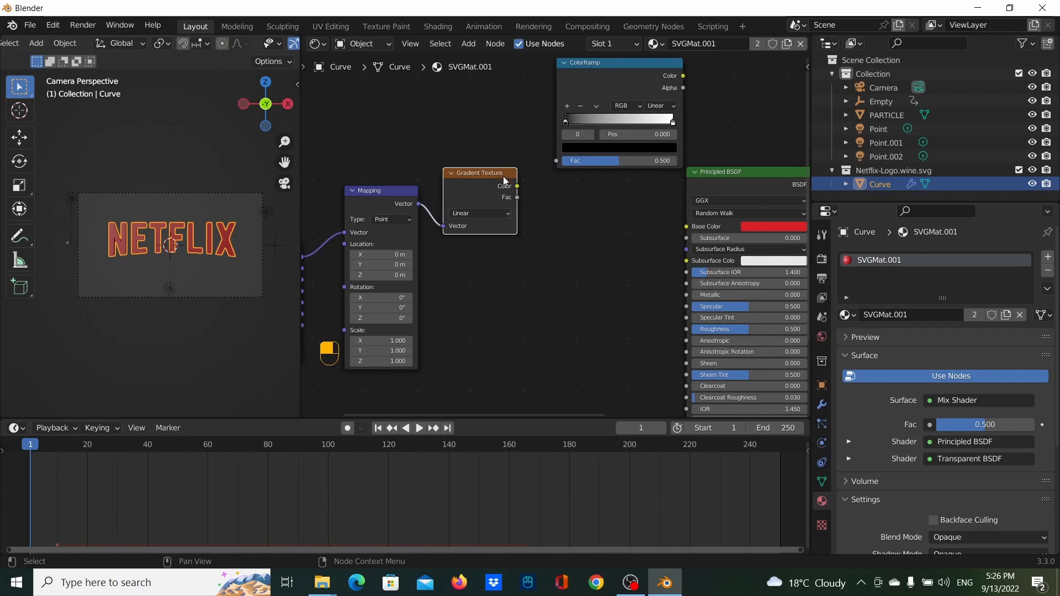
key("Home")
left_click_drag(635, 87, 630, 75)
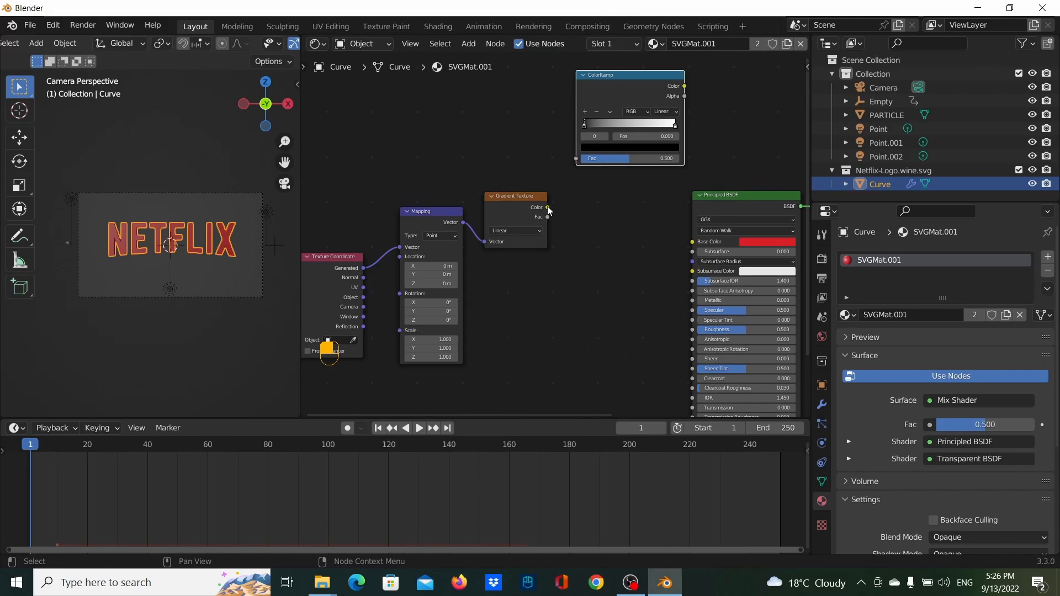
left_click_drag(529, 202, 576, 161)
Step: Move the Principled BSDF lower and connect the ColorRamp's Color output to the Mix Shader's Fac input
middle_click_drag(620, 188, 461, 216)
scroll(589, 237, "down", 6)
middle_click_drag(612, 241, 505, 216)
scroll(505, 215, "up", 4)
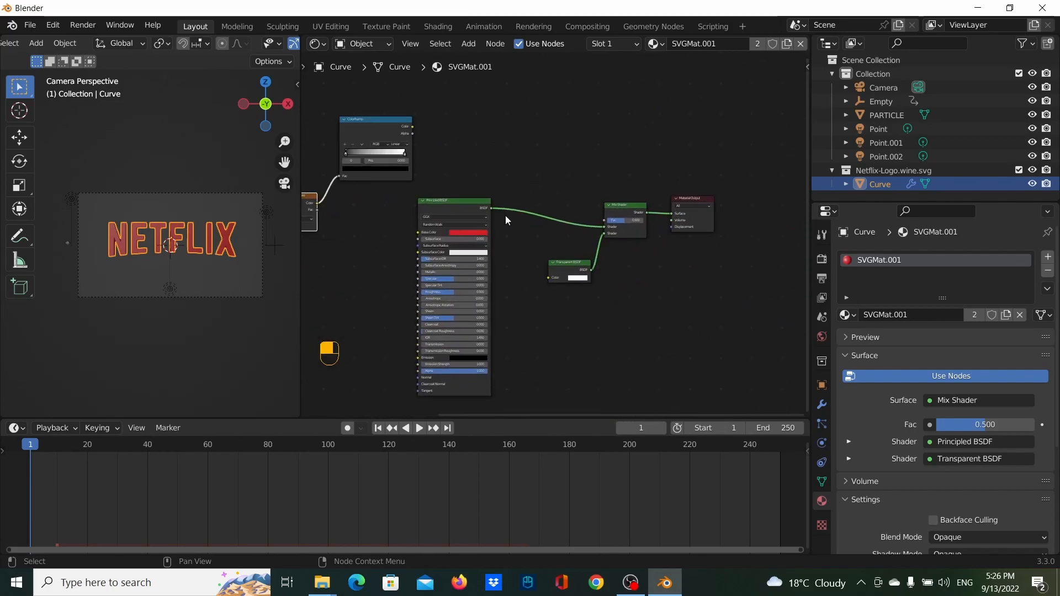
left_click(447, 193)
left_click_drag(448, 193, 428, 223)
left_click_drag(342, 78, 610, 220)
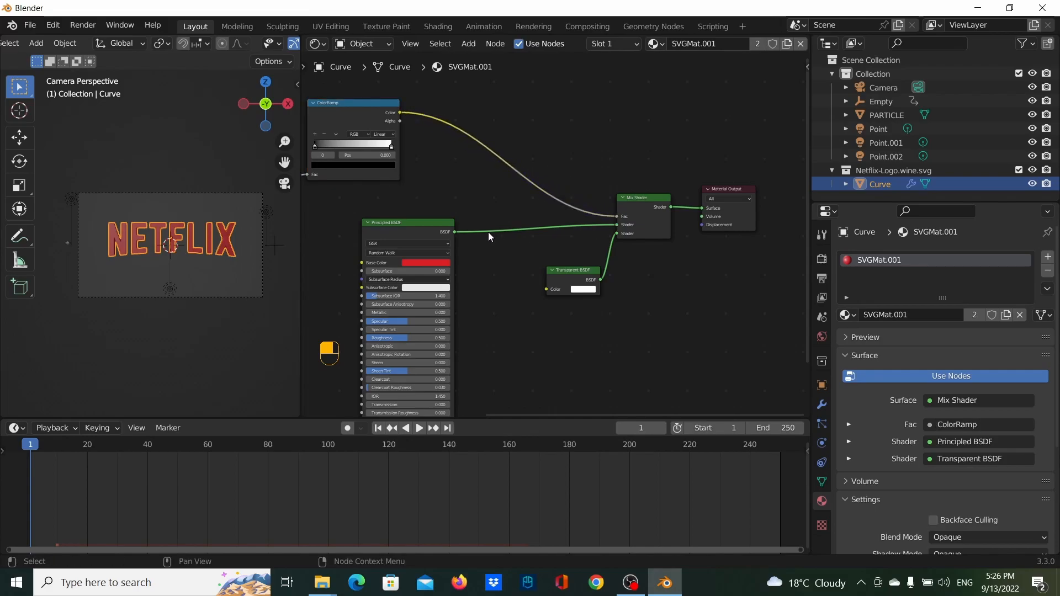
Step: Connect the Texture Coordinate's Object output to the Mapping node's Vector input, replacing the Generated link
scroll(491, 233, "down", 1)
middle_click_drag(579, 190, 666, 151)
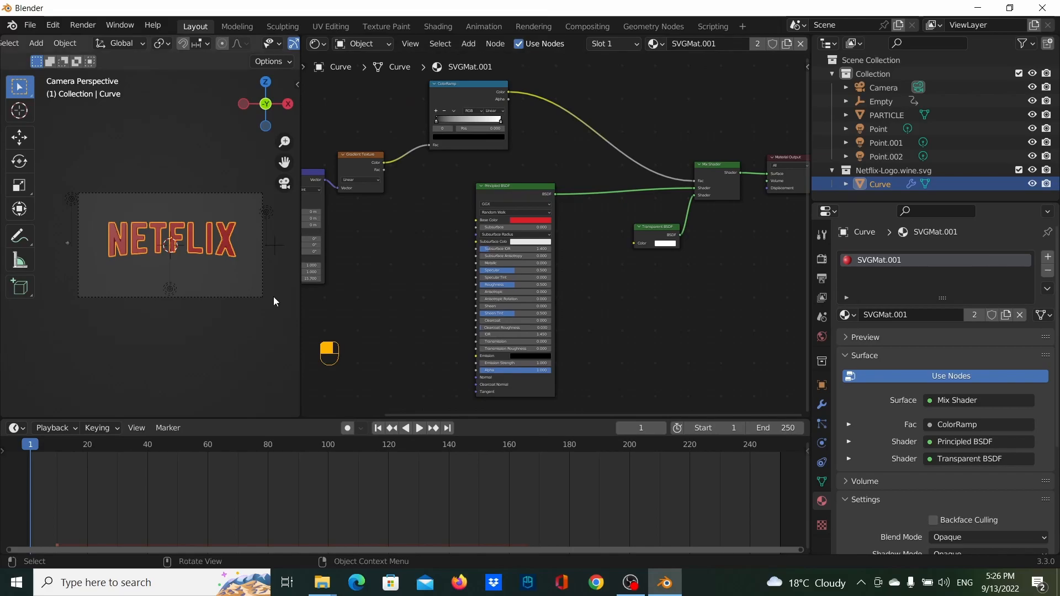
middle_click_drag(401, 268, 601, 236)
scroll(459, 253, "up", 4)
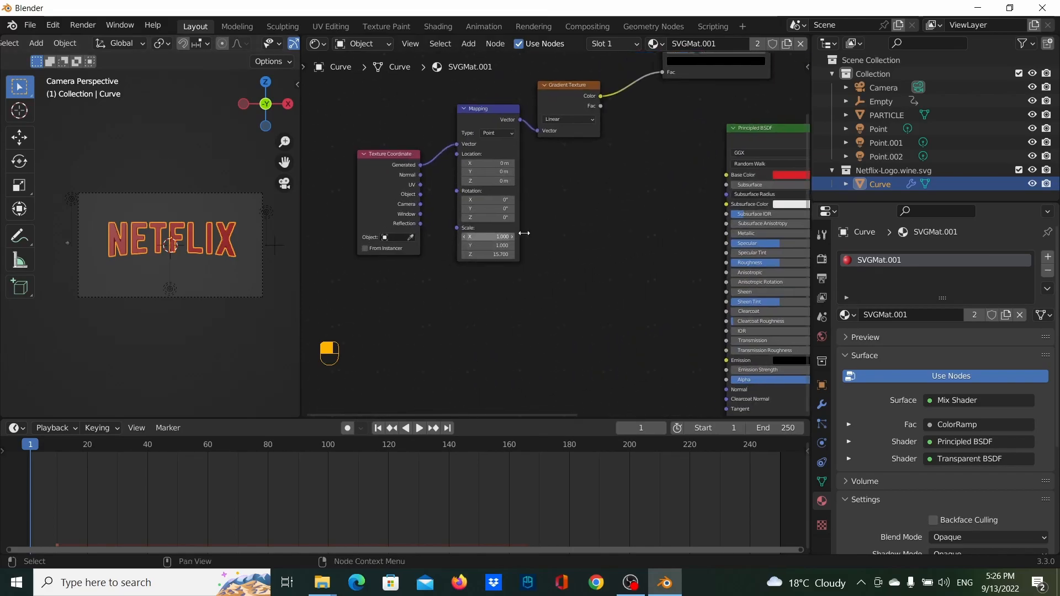
middle_click_drag(482, 243, 558, 243)
left_click_drag(453, 183, 517, 120)
scroll(473, 223, "up", 3)
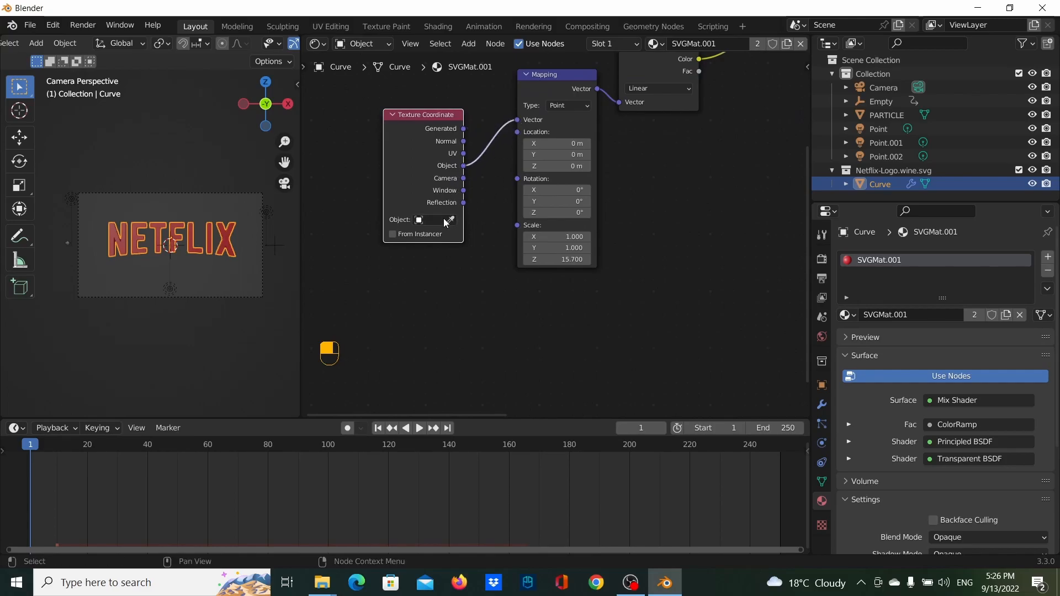
Step: Set Empty as the Texture Coordinate node's reference object and move the node slightly away from Mapping
left_click(445, 220)
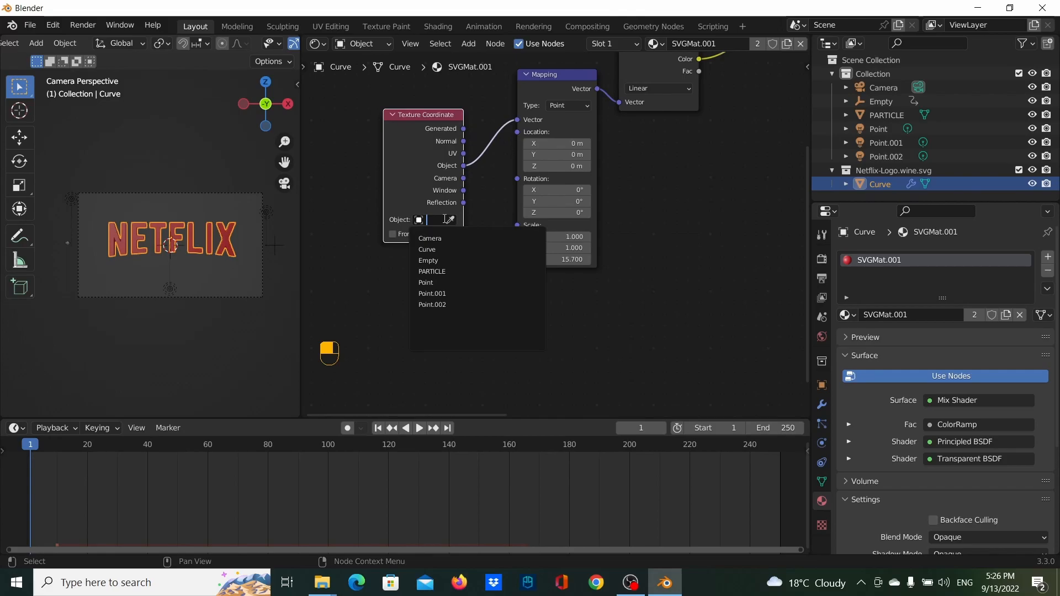
left_click(442, 261)
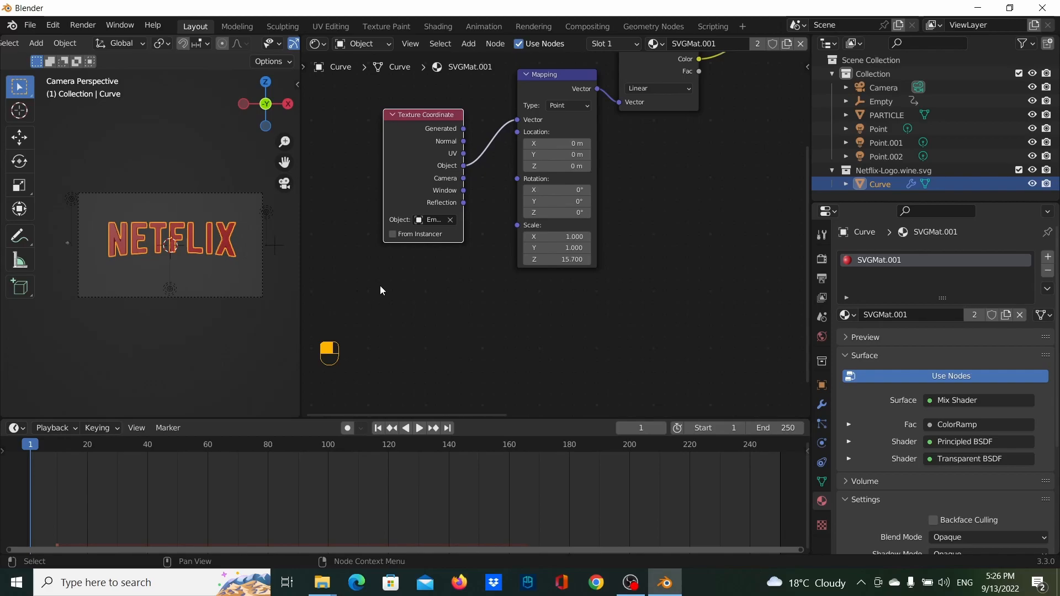
left_click_drag(422, 178, 403, 181)
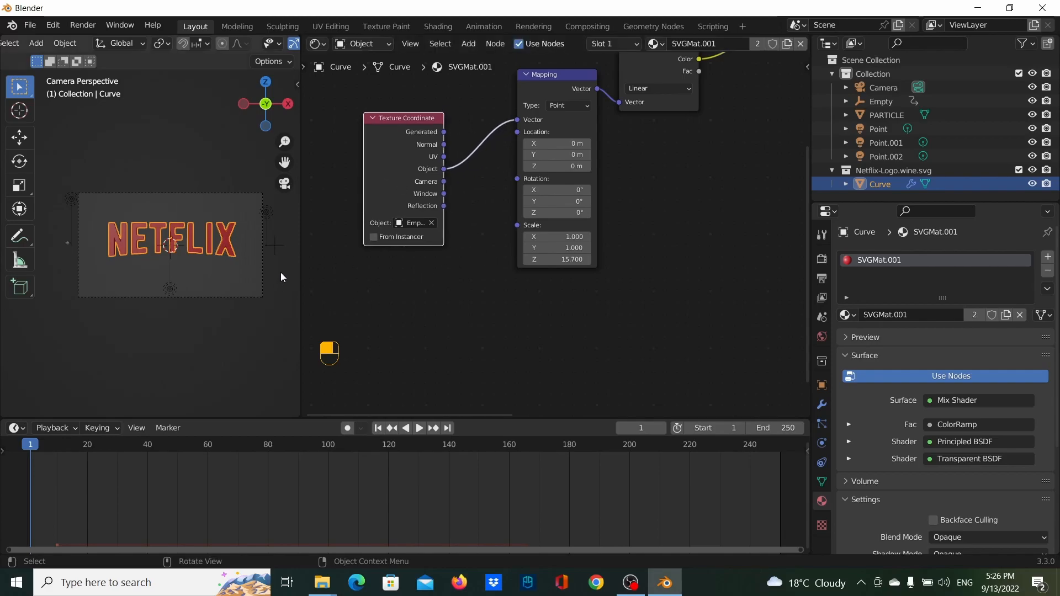
Step: Enlarge the viewport, switch it to Material Preview shading, and slide the Empty along the global X axis to test the gradient
left_click_drag(298, 274, 635, 296)
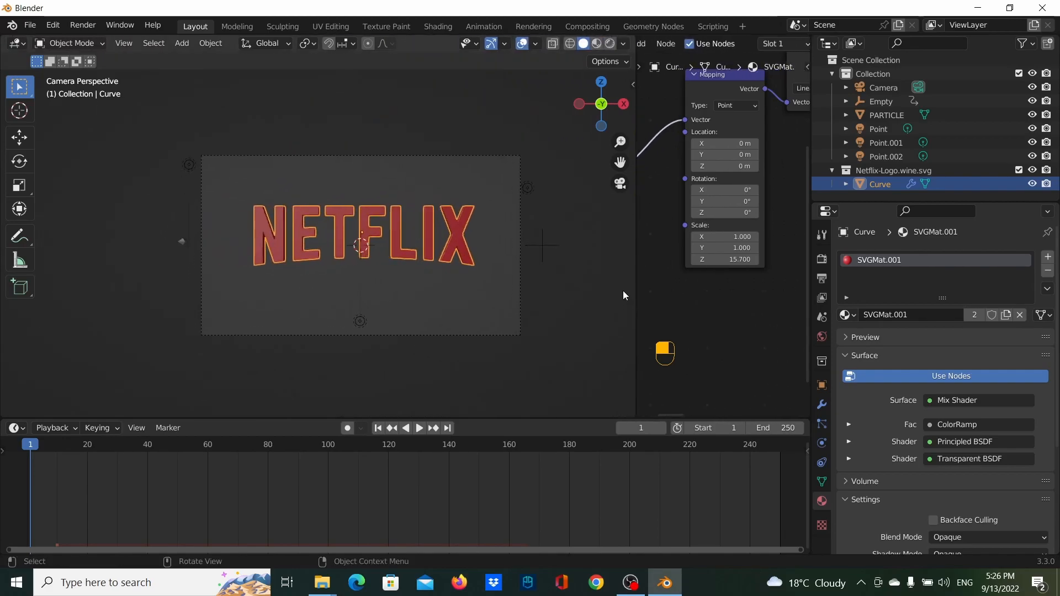
left_click(596, 45)
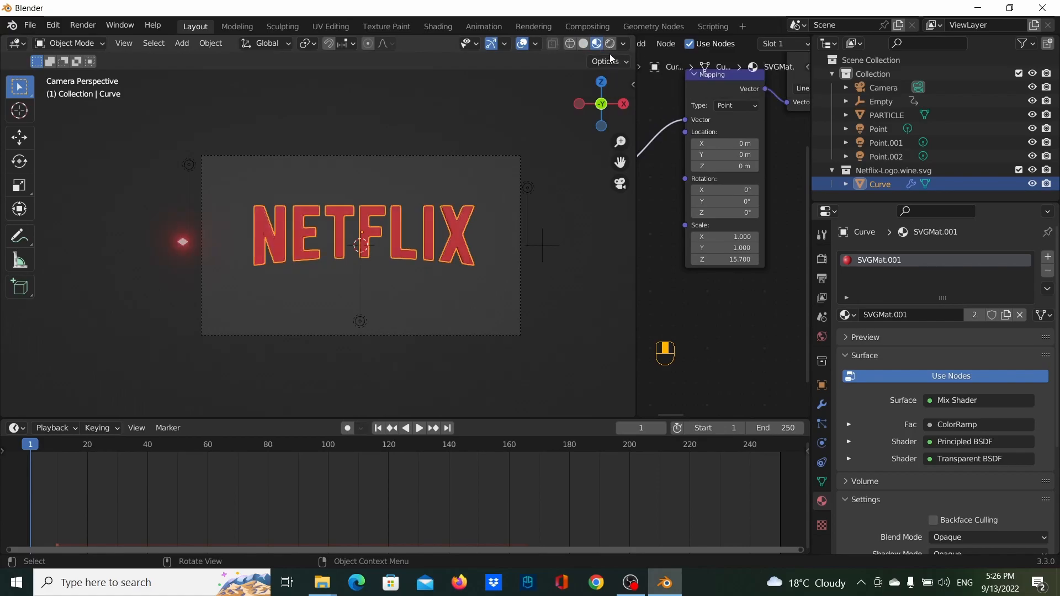
left_click(880, 101)
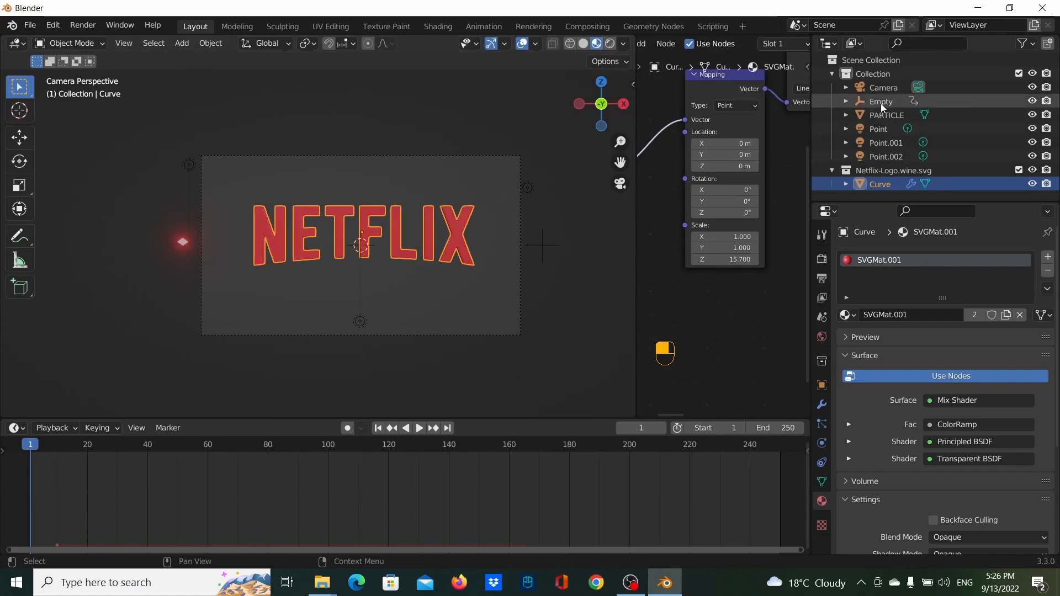
key("g")
key("x")
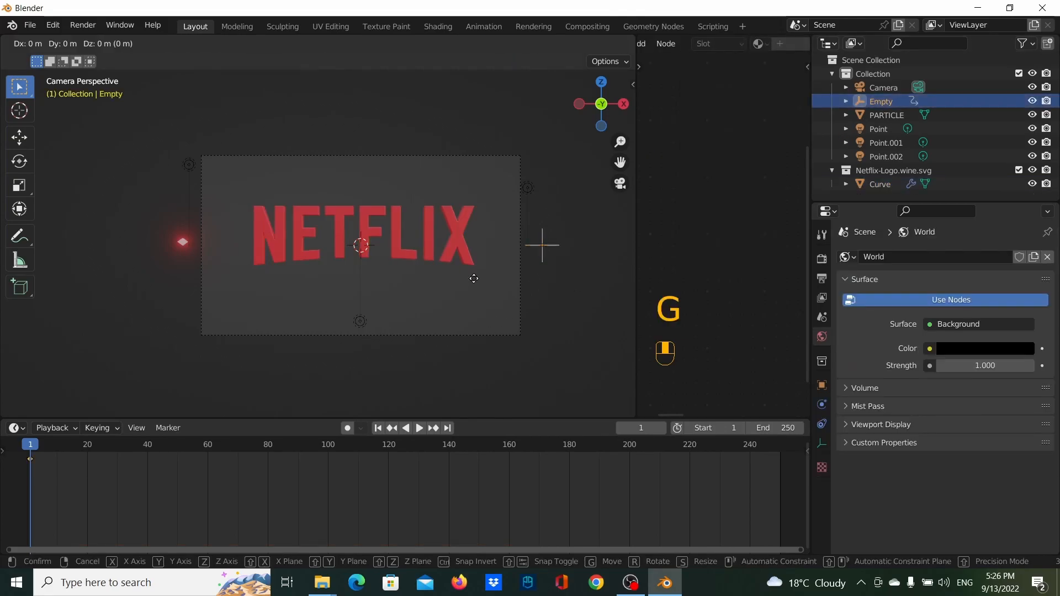
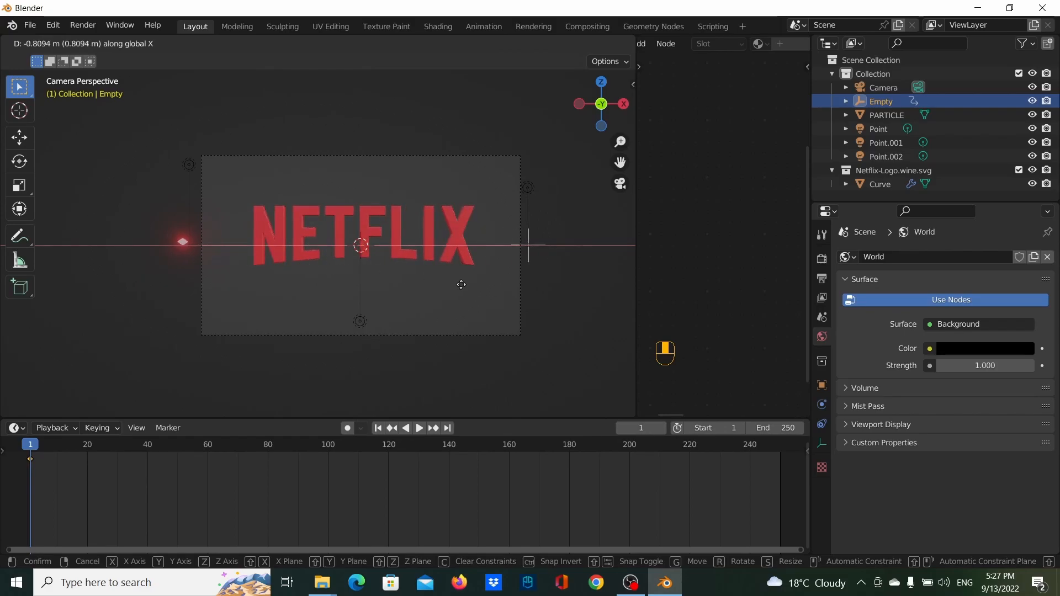
left_click(488, 286)
Step: Set the letters' Gradient Texture type to Easing and the ColorRamp interpolation to Ease
left_click_drag(634, 252, 398, 253)
left_click(289, 248)
middle_click_drag(644, 208, 488, 281)
left_click(578, 162)
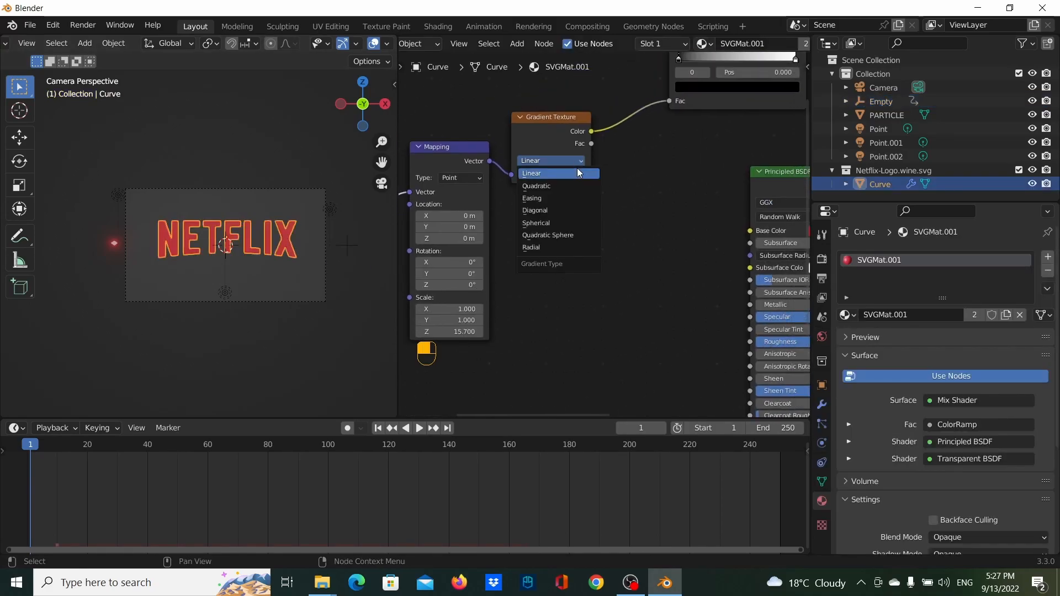
left_click(575, 196)
middle_click_drag(650, 203, 542, 298)
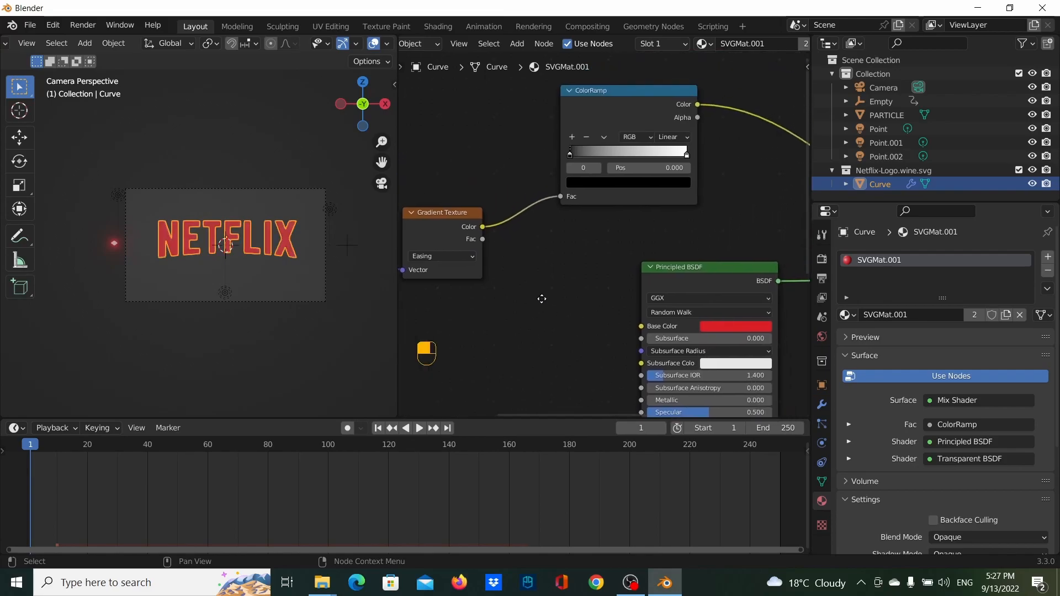
left_click(677, 138)
left_click(680, 147)
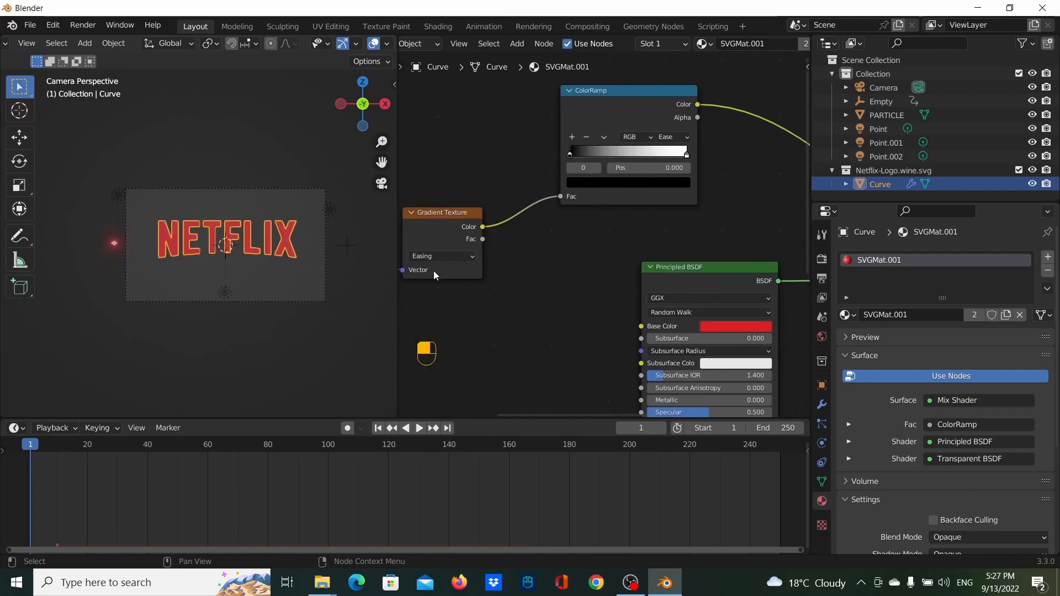
Step: Try sliding the Empty along the global X axis to test its effect on the letters
left_click(353, 251)
key("g")
key("x")
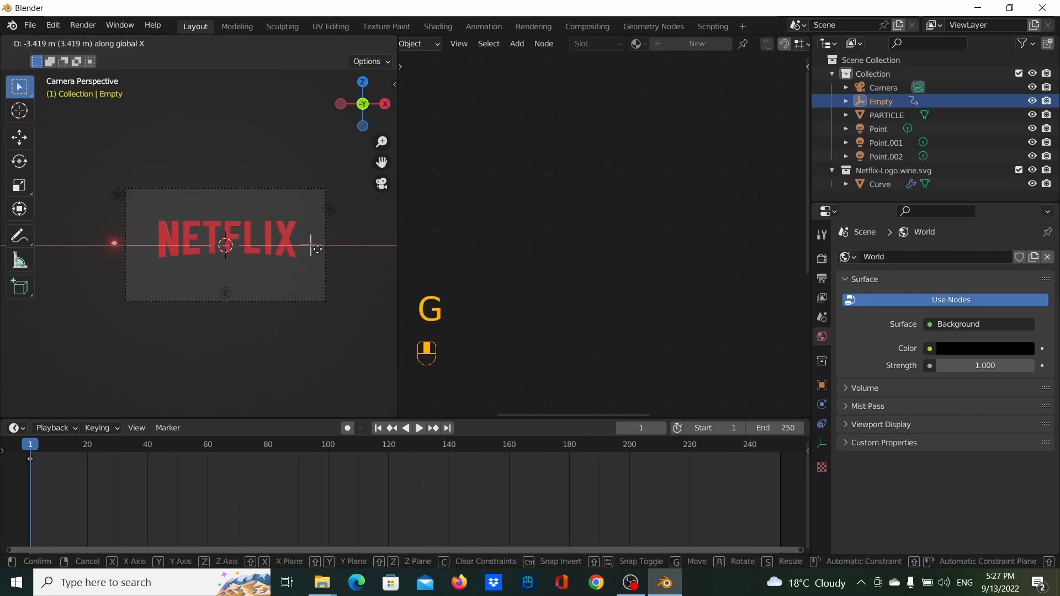
left_click(353, 255)
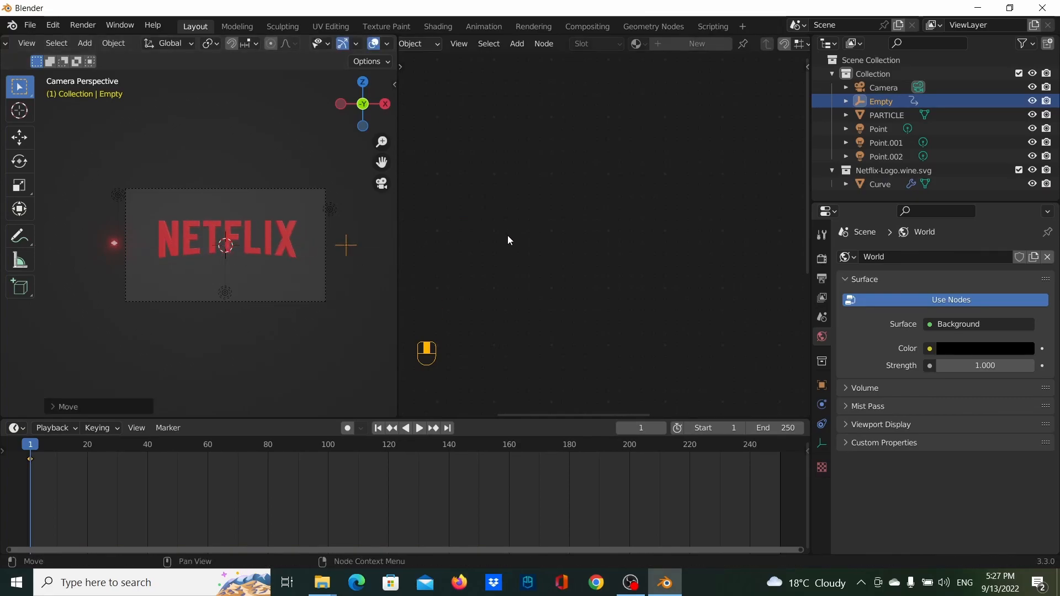
Step: Reselect the NETFLIX letters and rearrange their Transparent BSDF and Principled BSDF nodes to tidy the layout
left_click(269, 239)
middle_click_drag(577, 244, 382, 219)
scroll(596, 221, "down", 3)
left_click_drag(509, 221, 515, 211)
middle_click_drag(736, 288, 681, 262)
scroll(607, 248, "up", 3)
left_click_drag(564, 238, 529, 230)
middle_click_drag(594, 254, 759, 257)
scroll(666, 260, "down", 5)
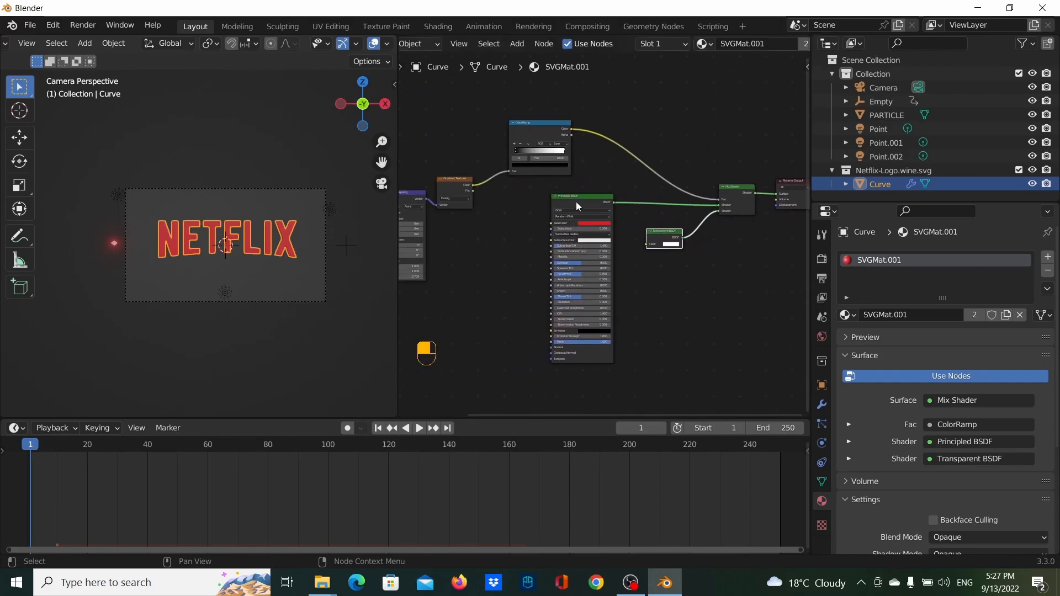
left_click_drag(579, 197, 545, 202)
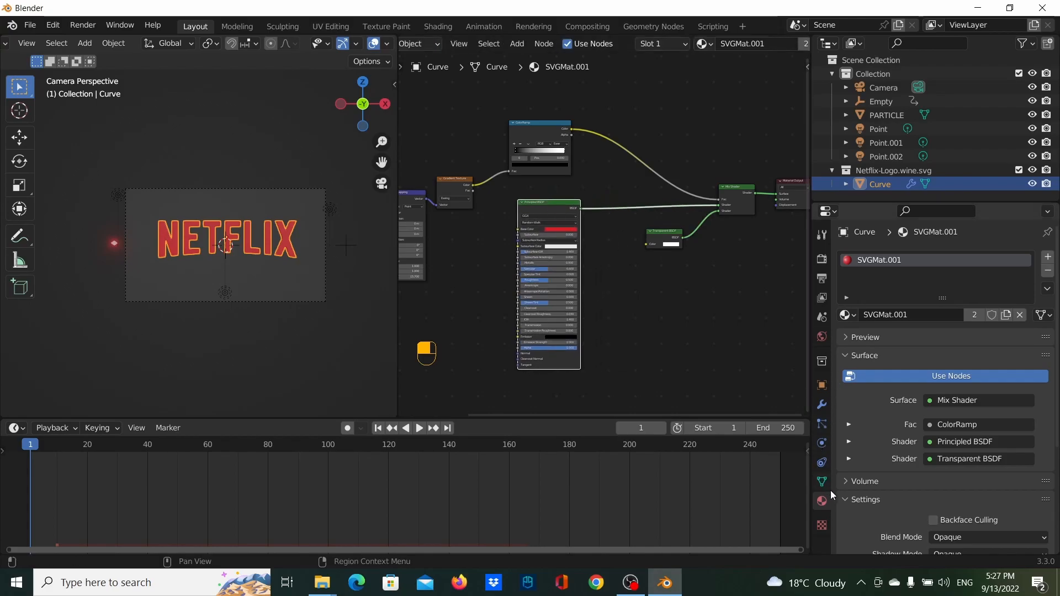
Step: Set the blend mode of the letters' SVGMat.001 material to Alpha Blend
scroll(933, 515, "down", 3)
middle_click_drag(647, 210, 626, 238)
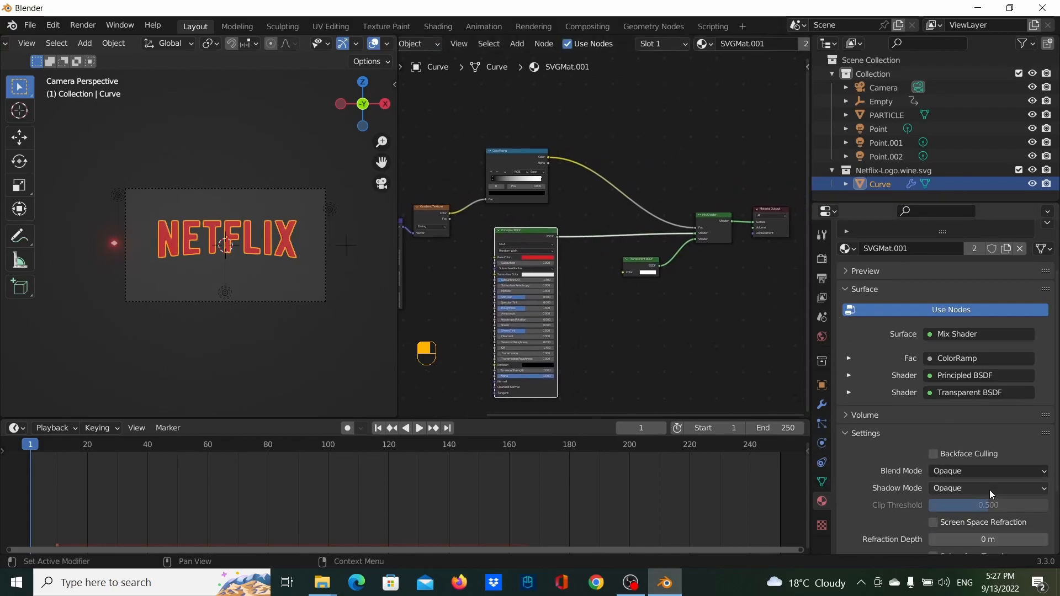
left_click(989, 472)
left_click(984, 473)
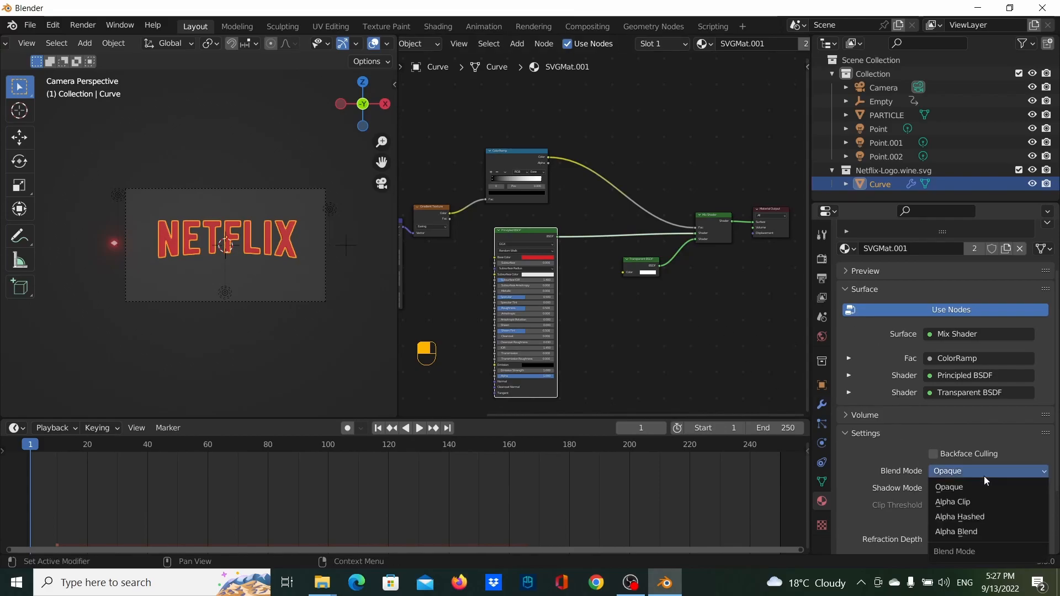
left_click(976, 530)
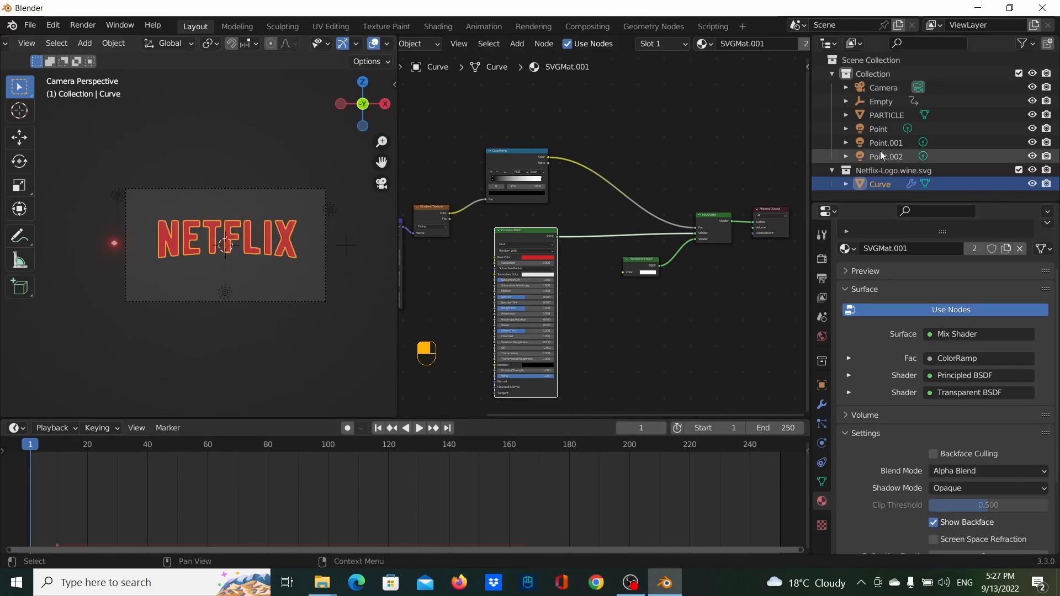
Step: Try sliding the Empty across the letters along the global X axis to test the Alpha Blend transparency
left_click(346, 244)
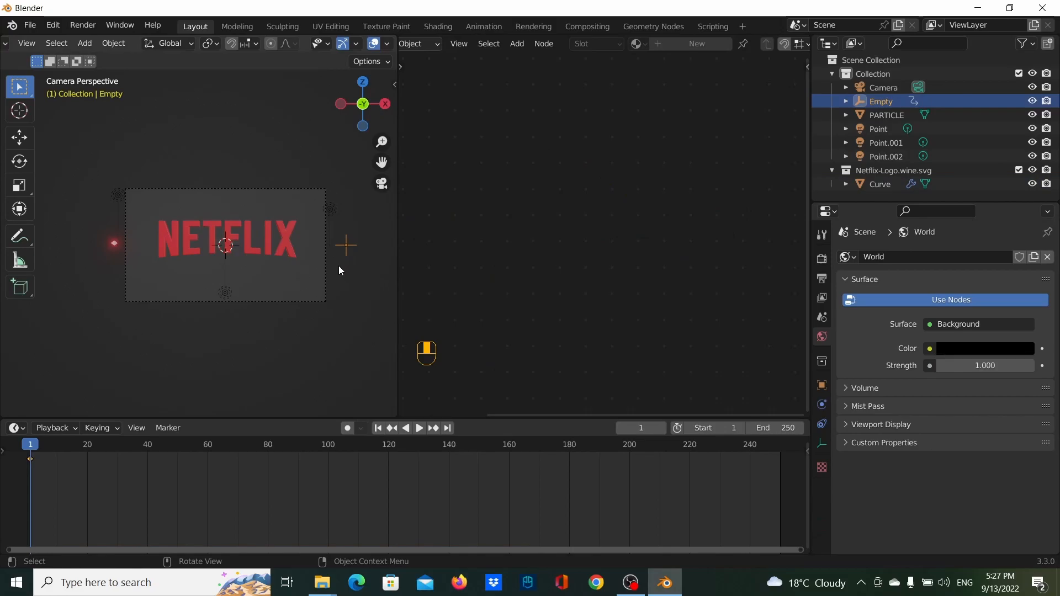
key("g")
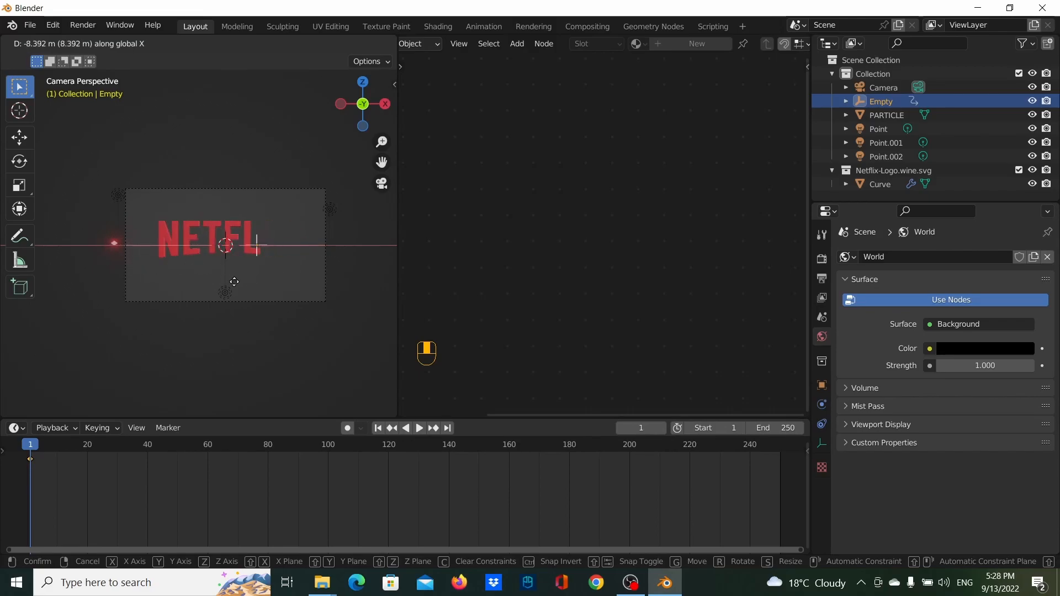
left_click(359, 284)
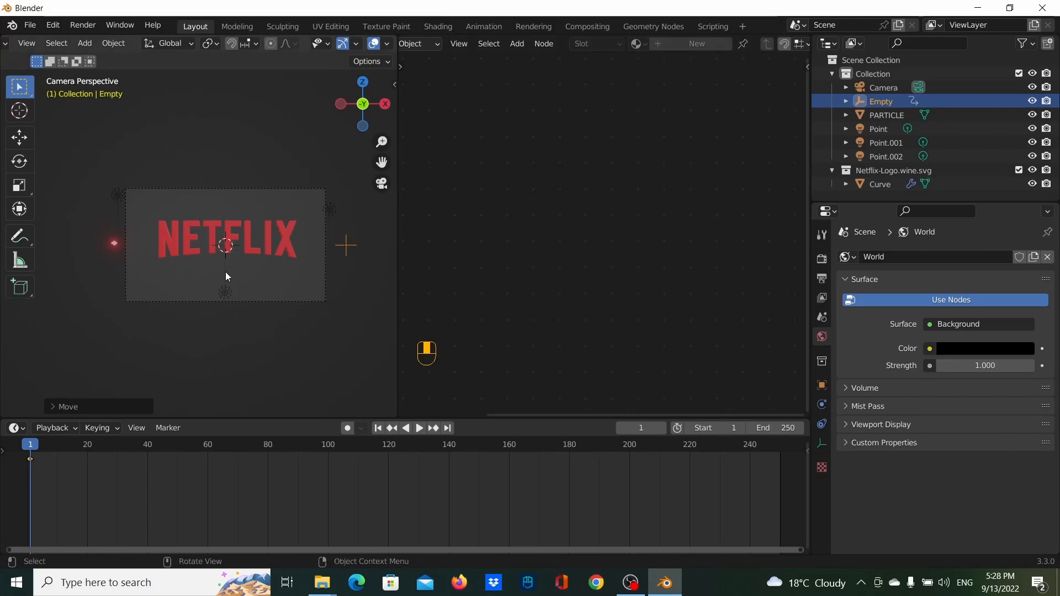
Step: Insert an Invert node between the ColorRamp's Color output and the Mix Shader's Fac input in the letters' material
left_click(286, 248)
middle_click_drag(584, 219, 560, 229)
scroll(605, 232, "up", 2)
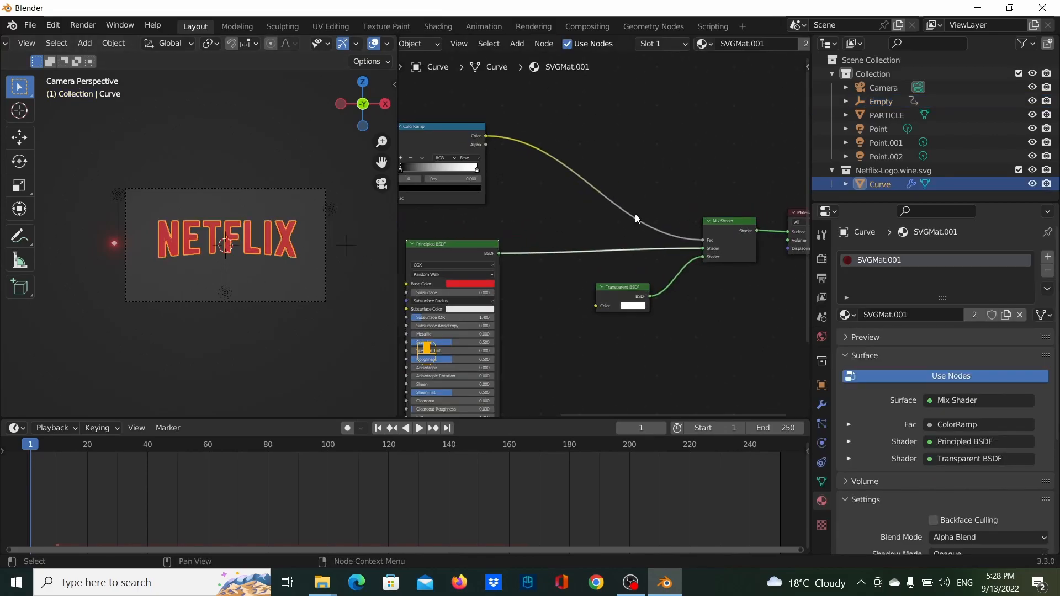
key("shift+a")
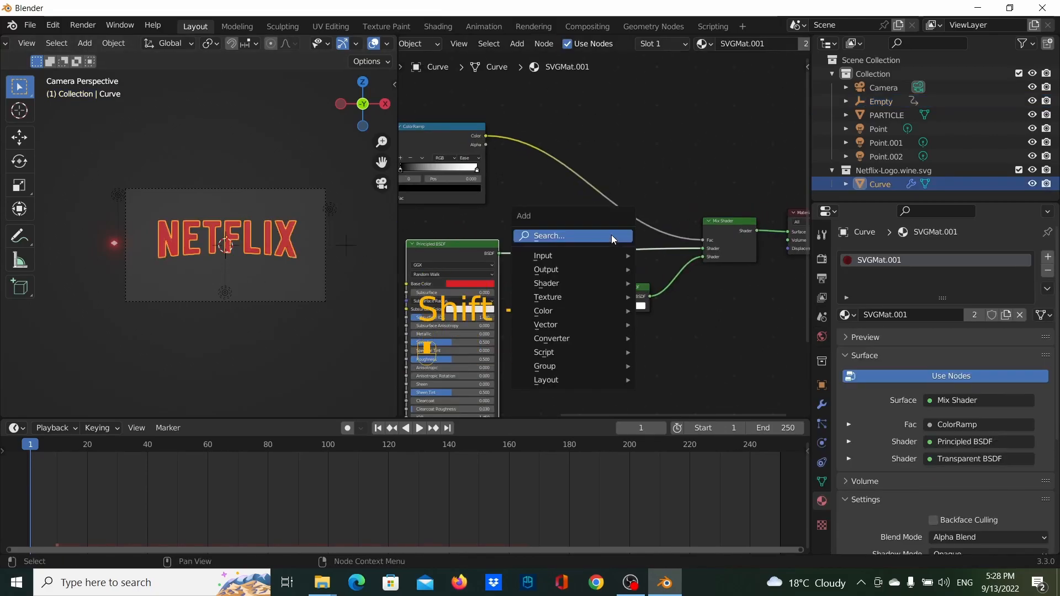
left_click(611, 234)
type("INVE")
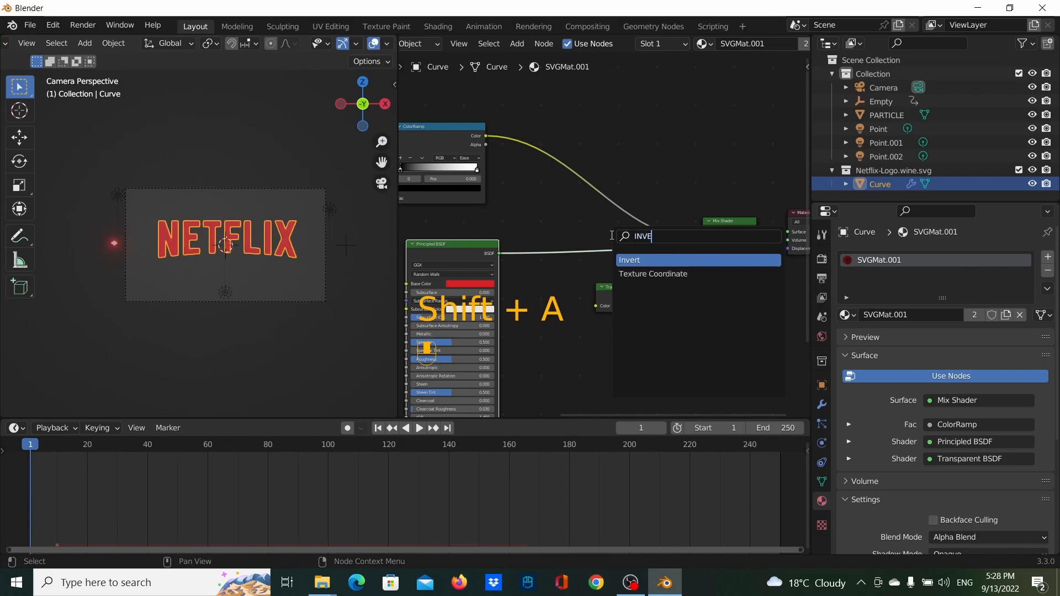
key("Return")
left_click(601, 192)
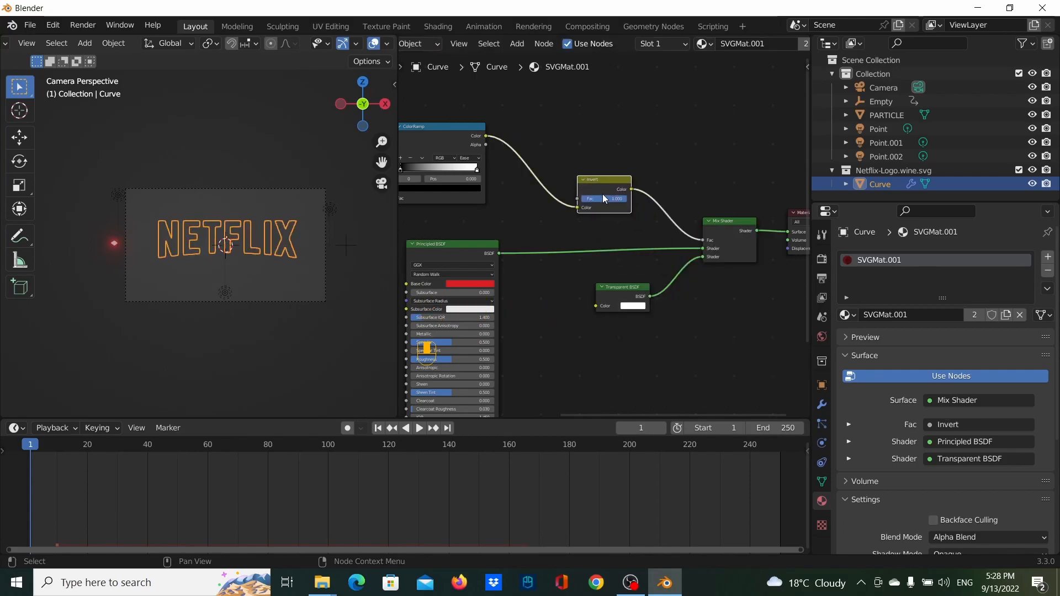
left_click(627, 134)
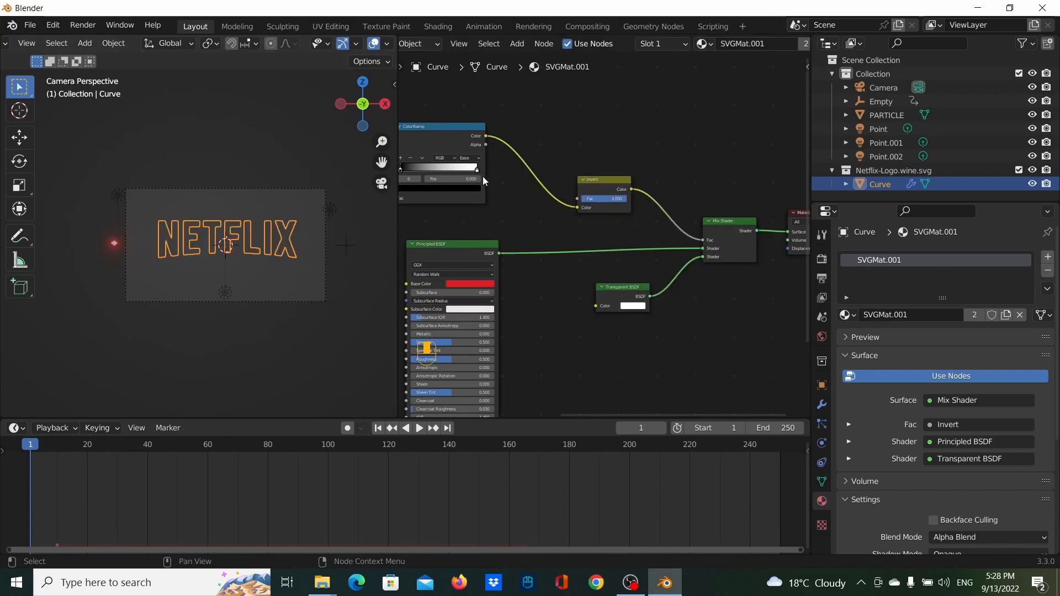
Step: Select the Empty and slide it along the global X axis across the logo and back to test the inverted reveal
left_click(351, 249)
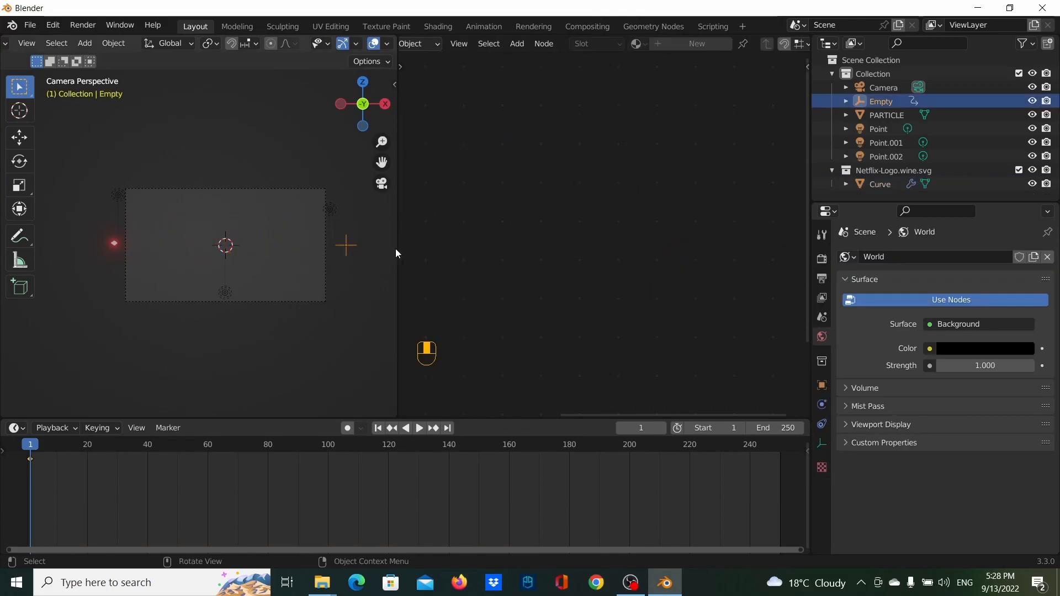
left_click(263, 249)
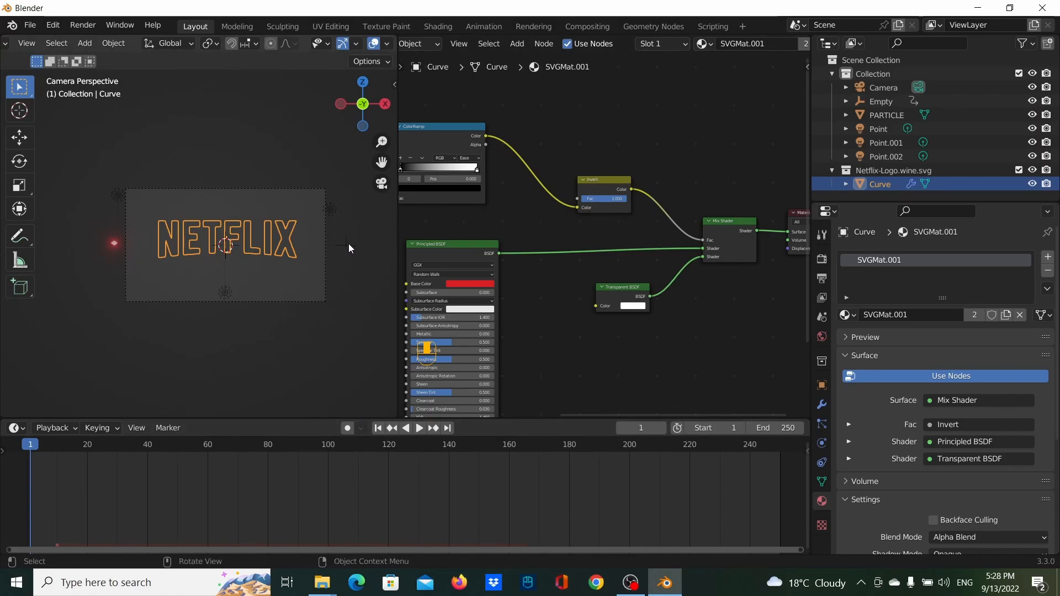
left_click(347, 246)
left_click(267, 246)
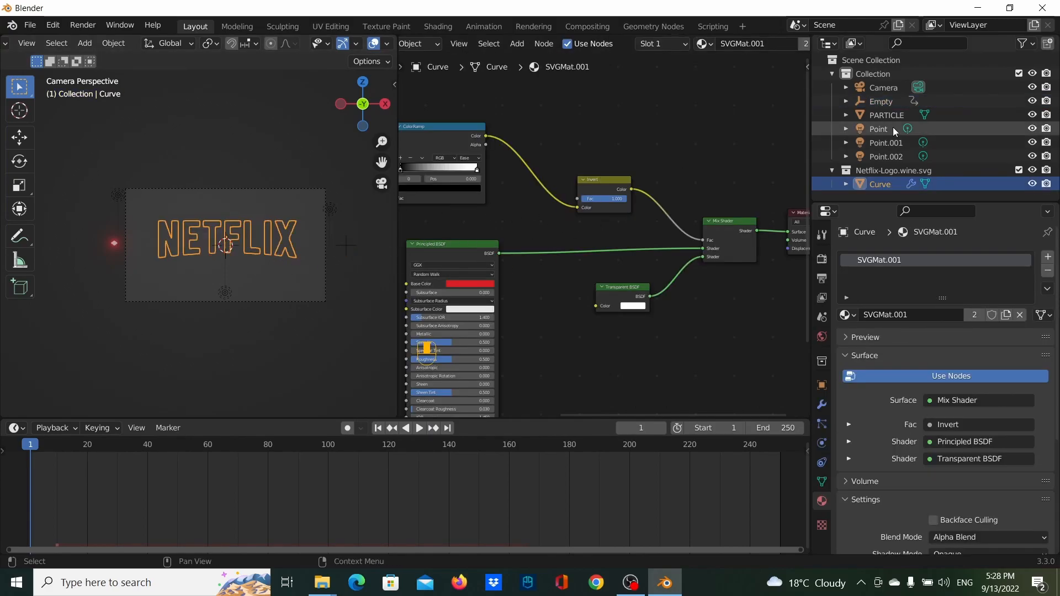
left_click(889, 102)
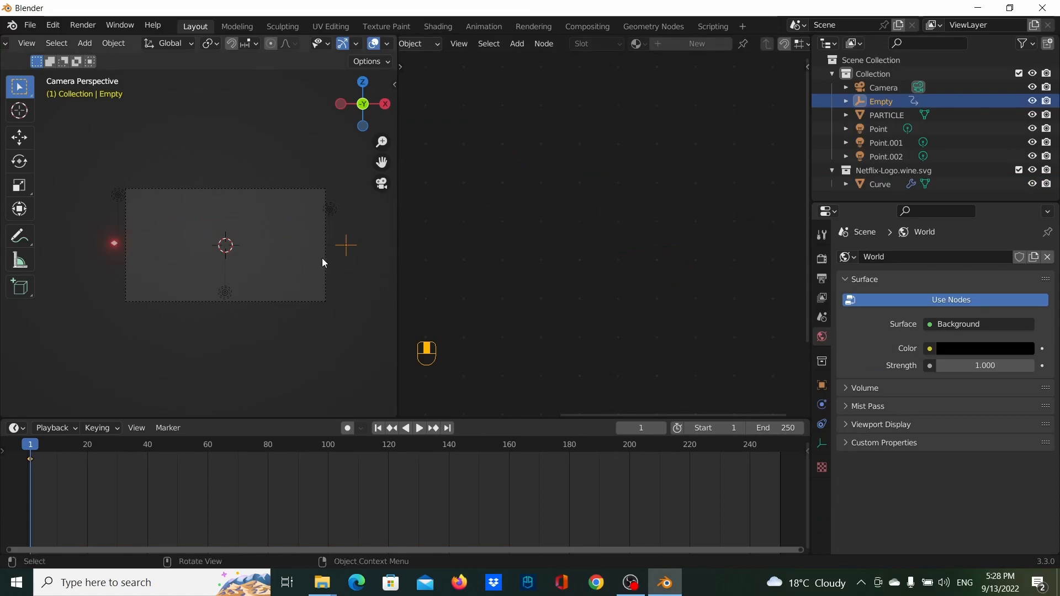
key("g")
key("x")
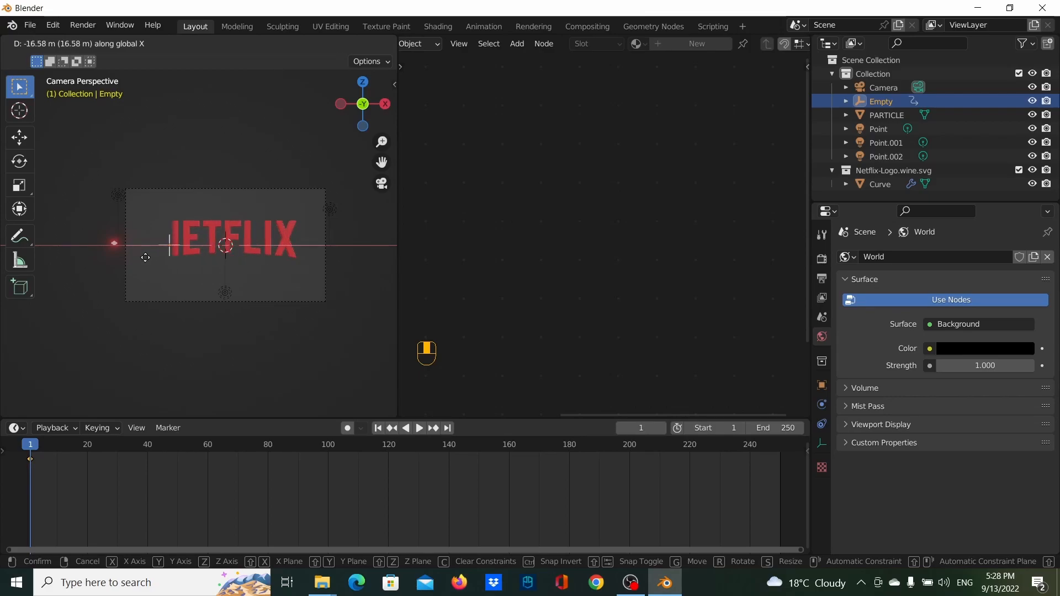
left_click(321, 256)
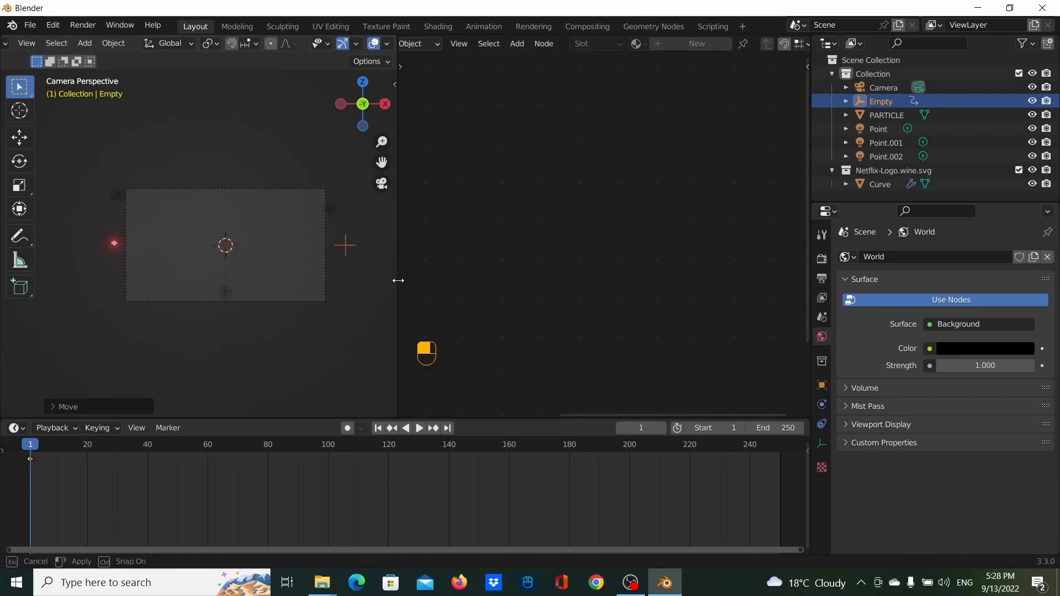
Step: Widen the 3D viewport and reselect the NETFLIX letters, checking their material nodes and settings
left_click_drag(398, 280, 501, 284)
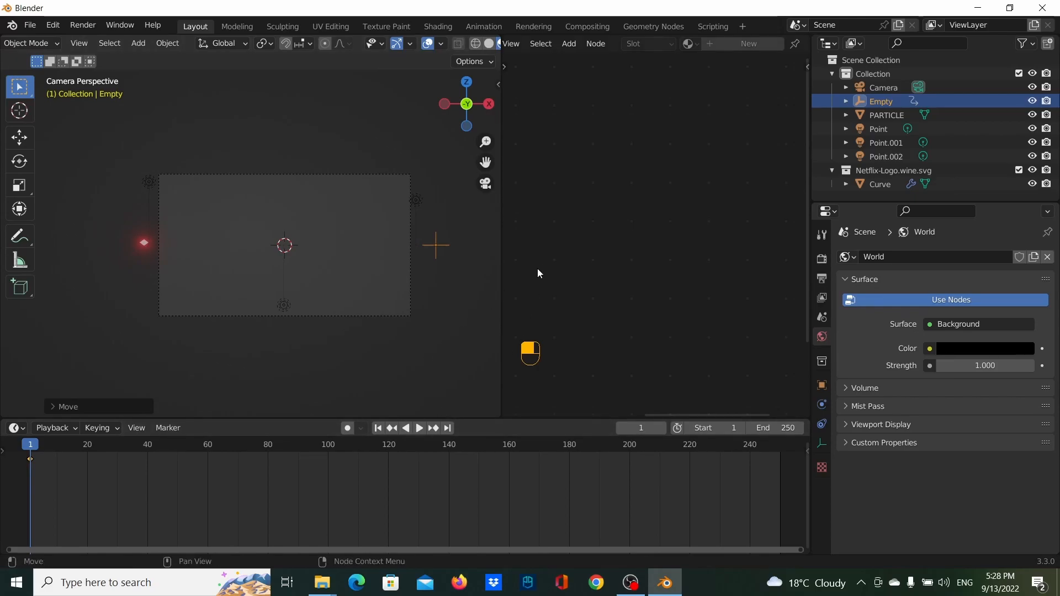
left_click(356, 240)
scroll(605, 290, "down", 1)
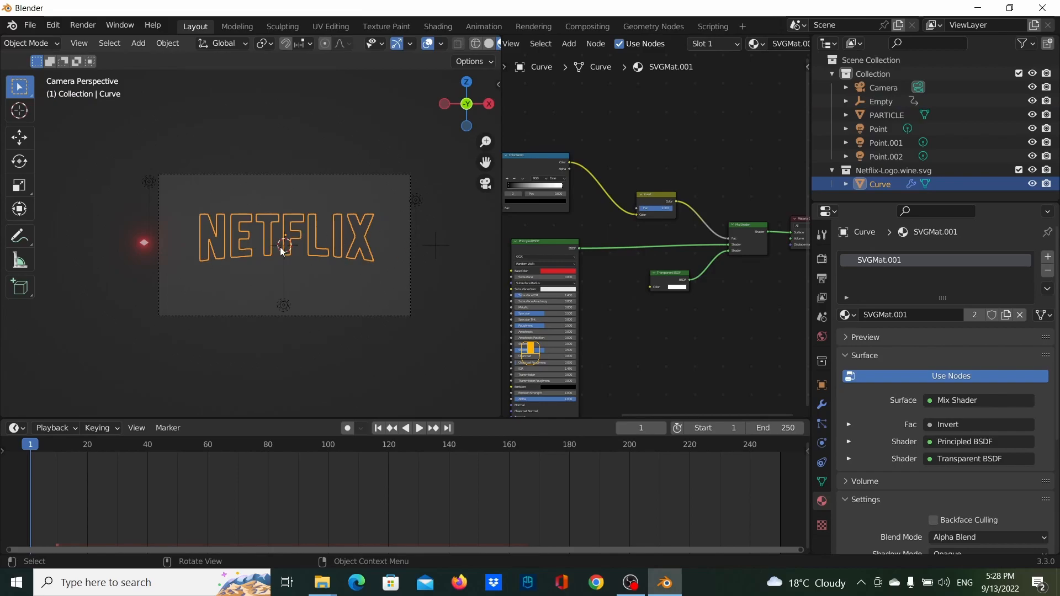
scroll(655, 281, "down", 2)
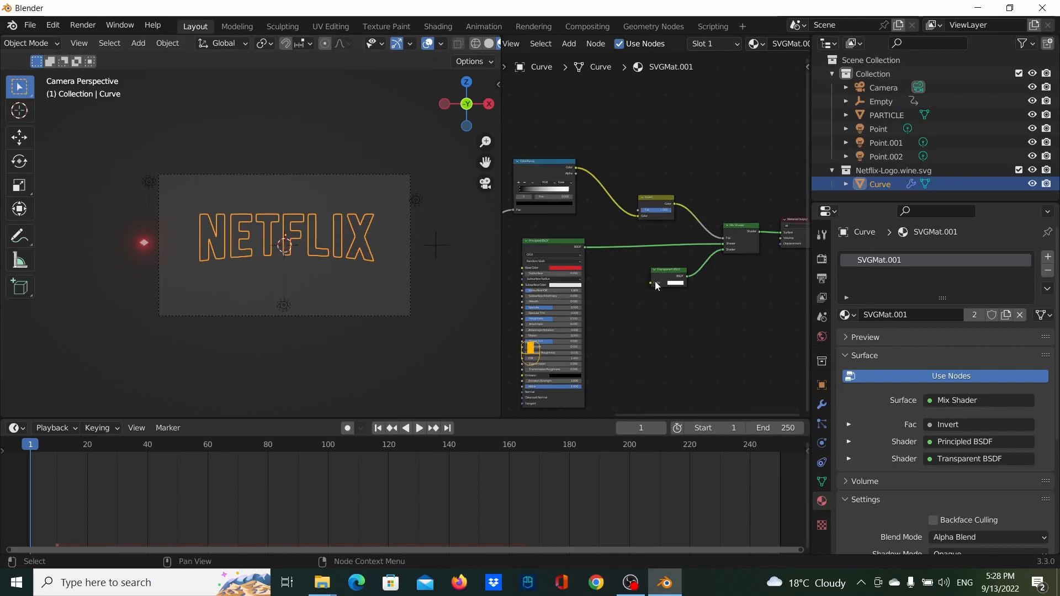
scroll(943, 432, "down", 5)
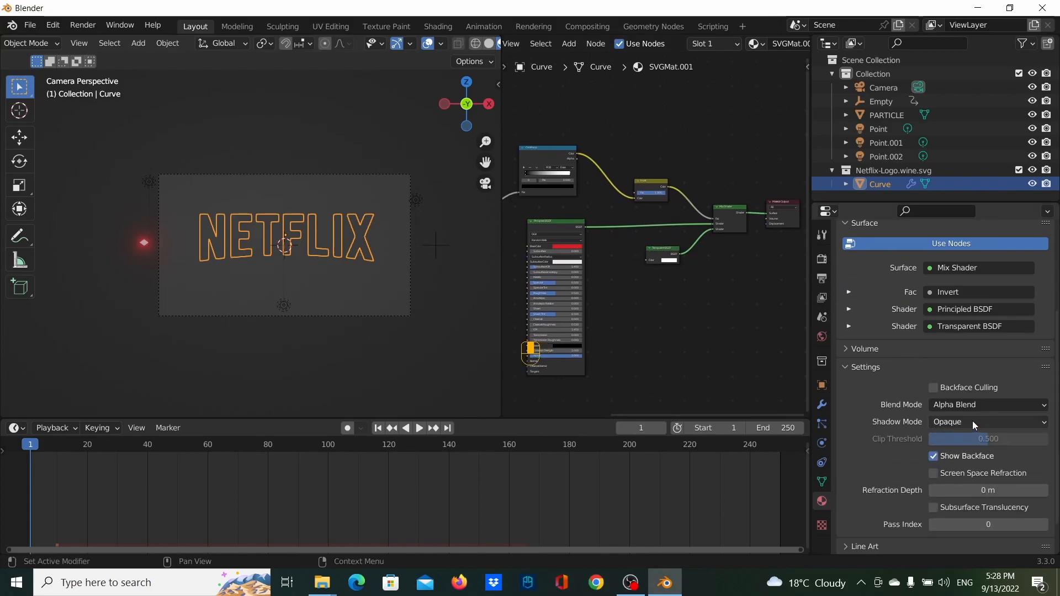
scroll(949, 411, "up", 5)
scroll(910, 395, "down", 5)
scroll(339, 227, "up", 2)
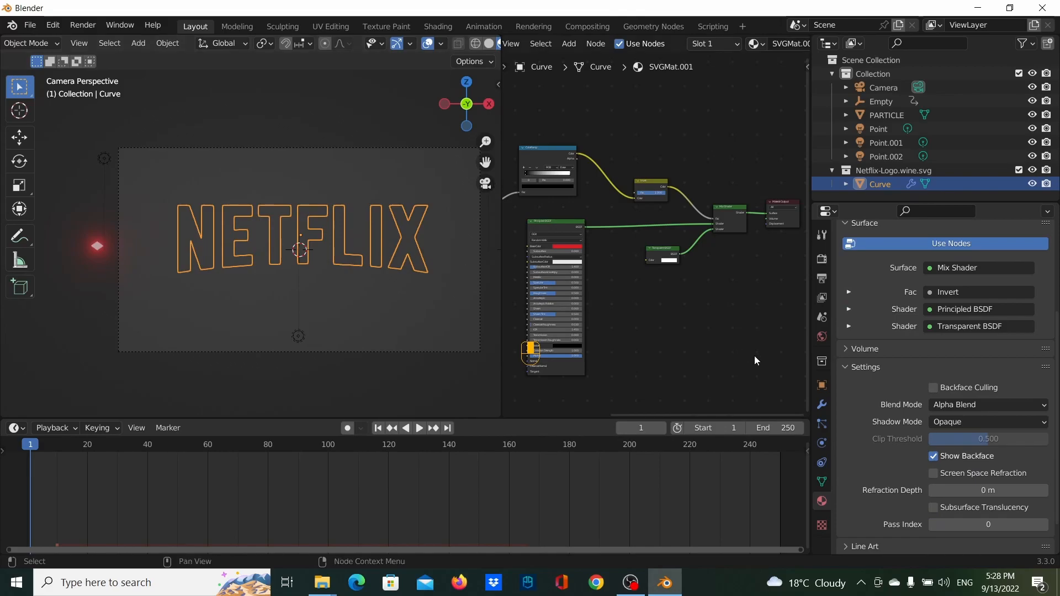
Step: Set the render scale of the letters' particle system to 0.010 and expand its Rotation settings
left_click(821, 425)
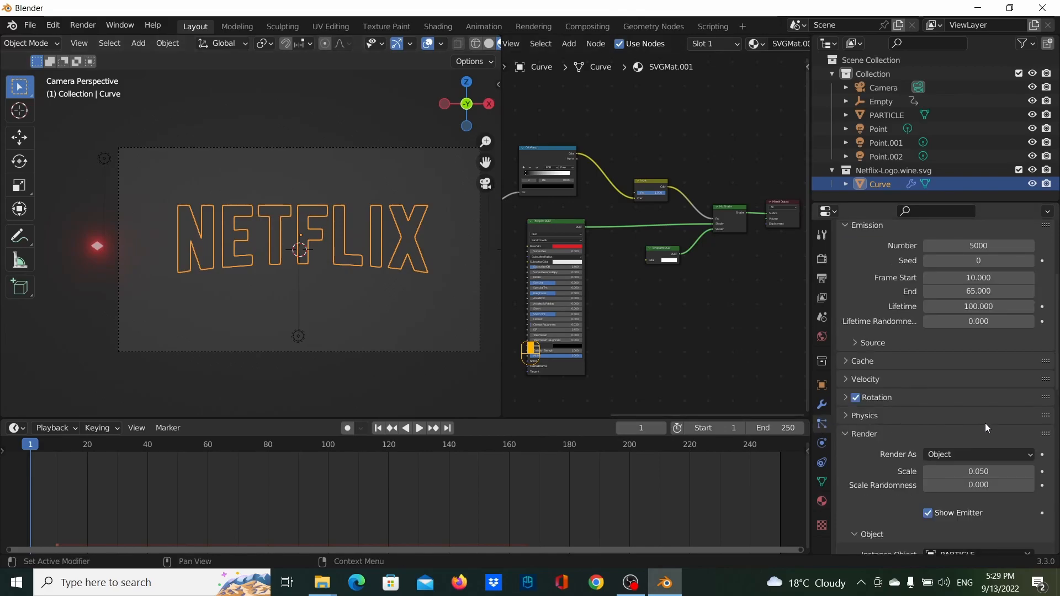
scroll(985, 423, "down", 8)
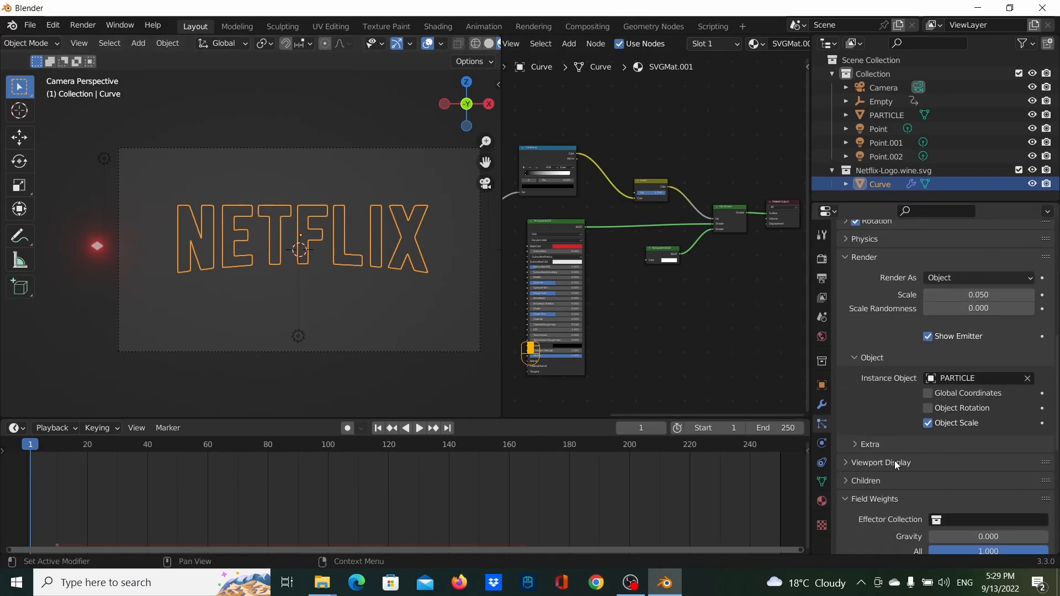
scroll(895, 461, "down", 2)
scroll(939, 403, "up", 3)
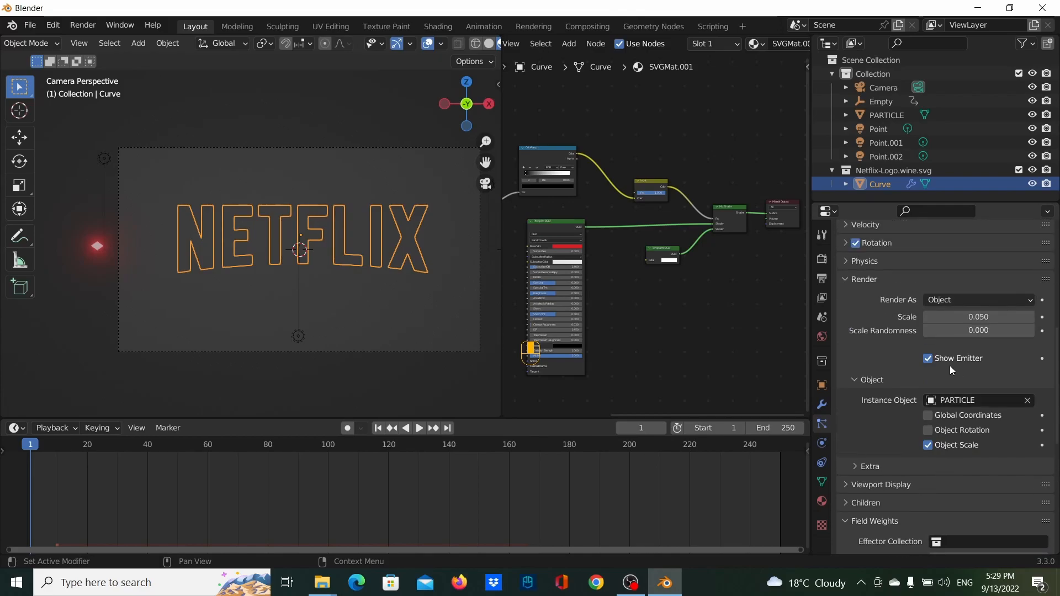
left_click(890, 242)
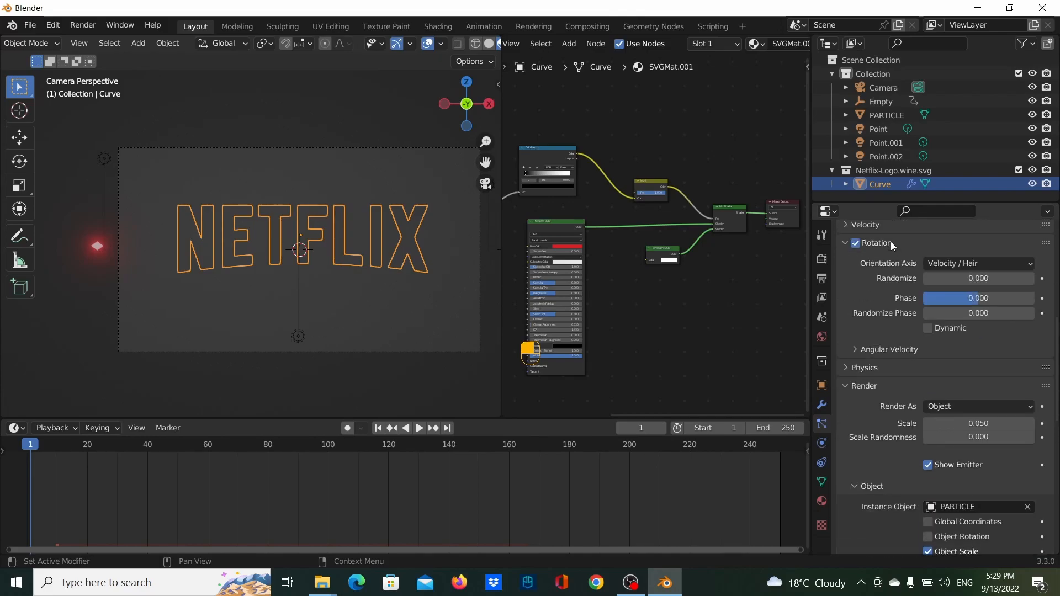
scroll(963, 395, "down", 3)
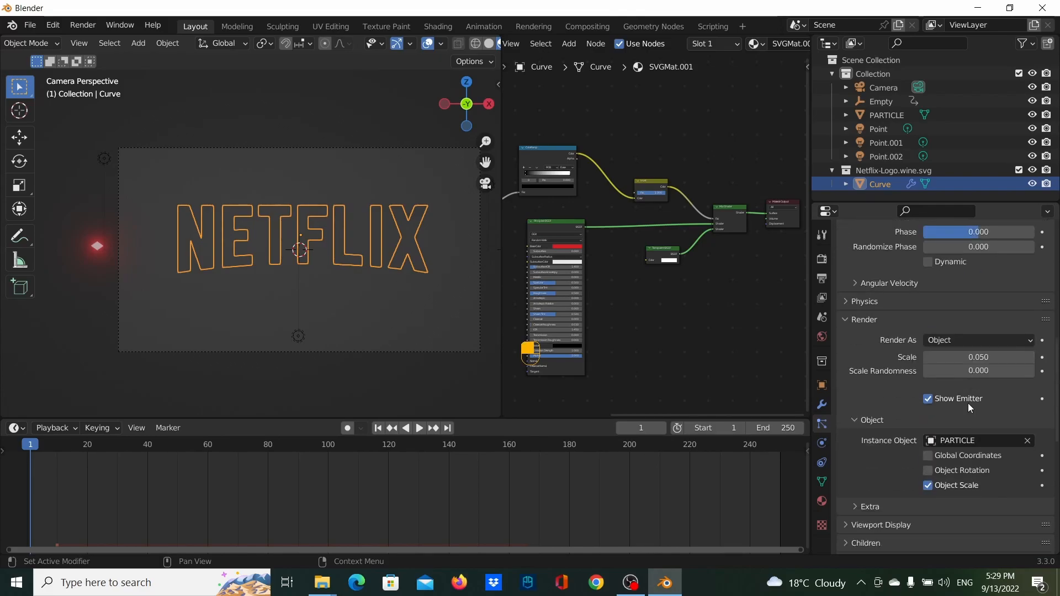
left_click(981, 358)
key("BackSpace")
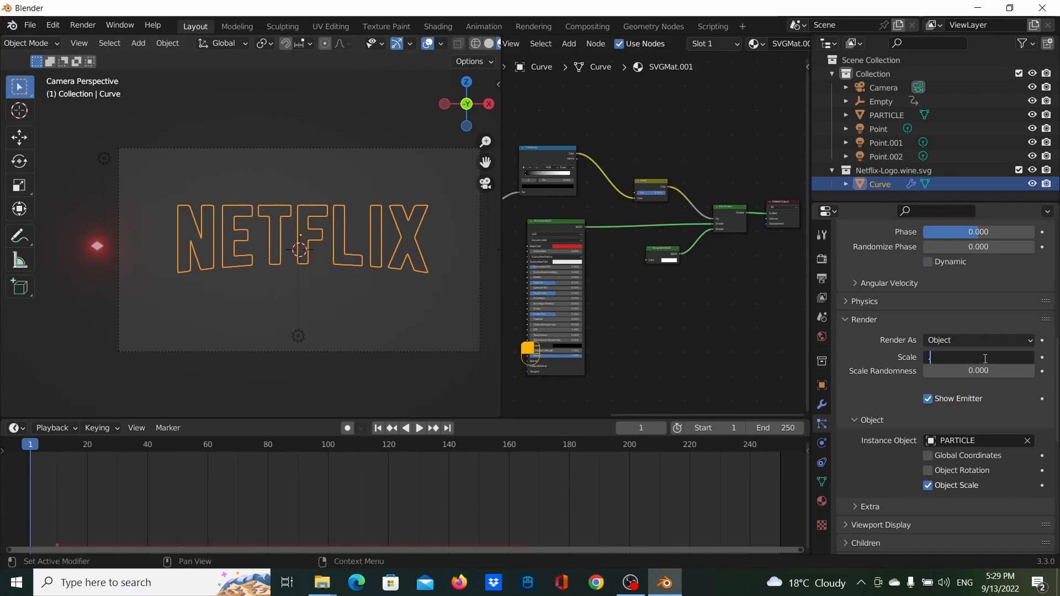
type(".010")
key("Return")
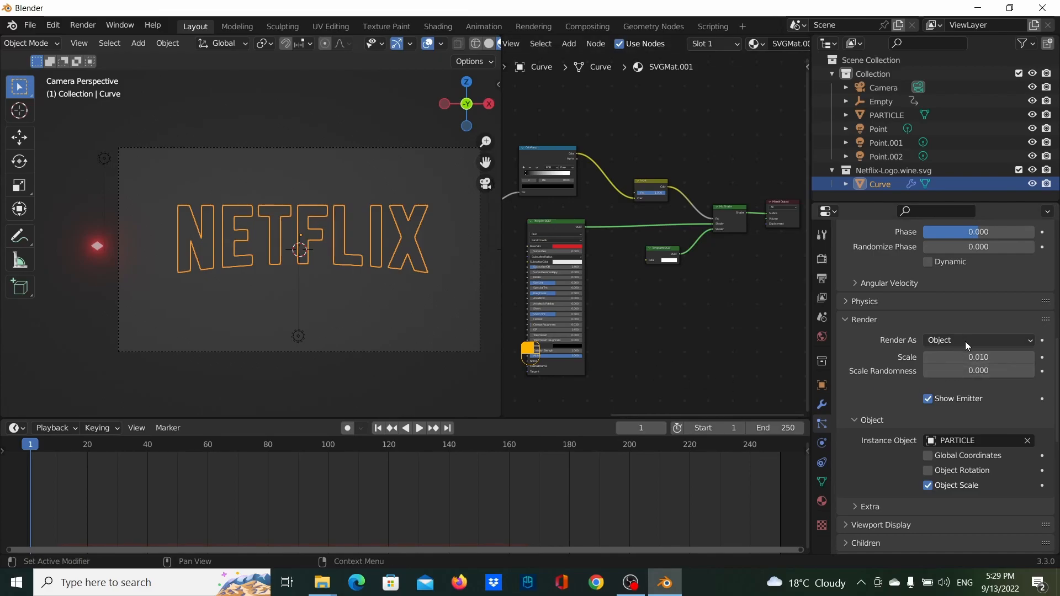
Step: Look through the particle system's Viewport Display and Extra render settings
scroll(972, 375, "down", 2)
scroll(980, 411, "down", 5)
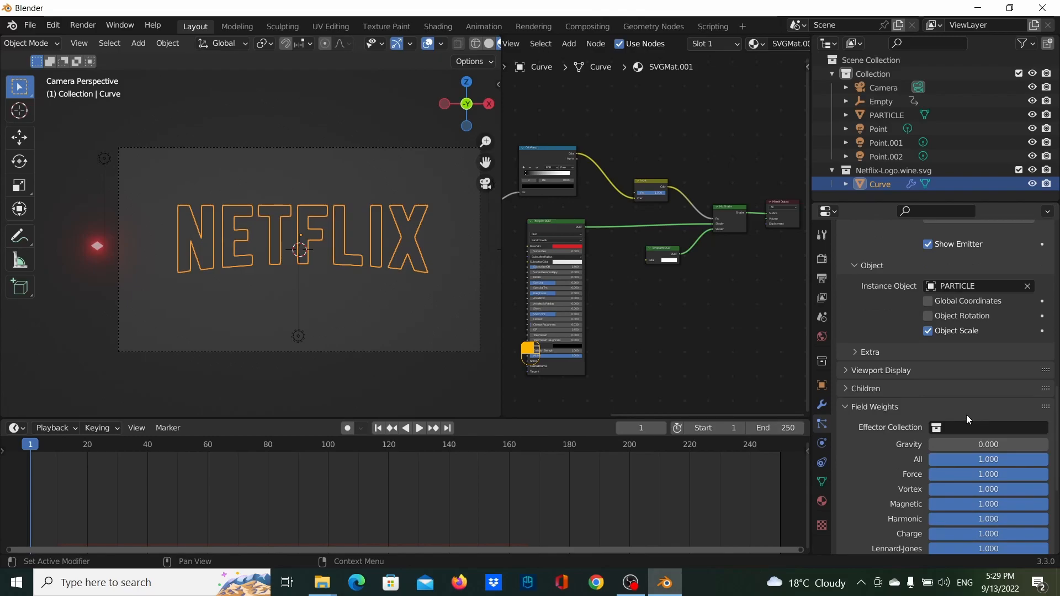
left_click(913, 371)
left_click(913, 373)
left_click(899, 353)
left_click(899, 352)
scroll(952, 334, "up", 10)
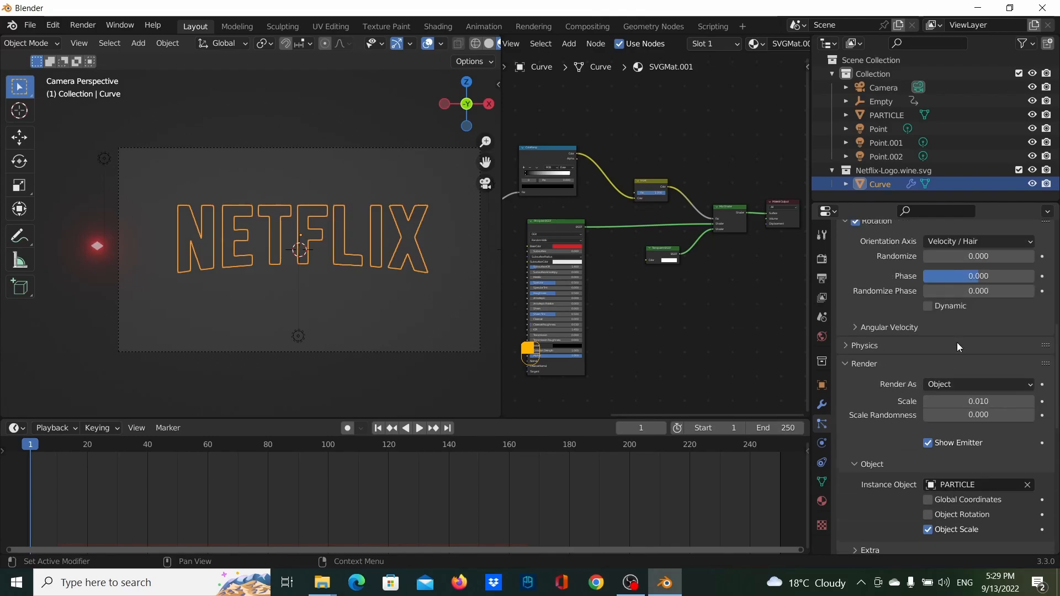
scroll(959, 345, "up", 1)
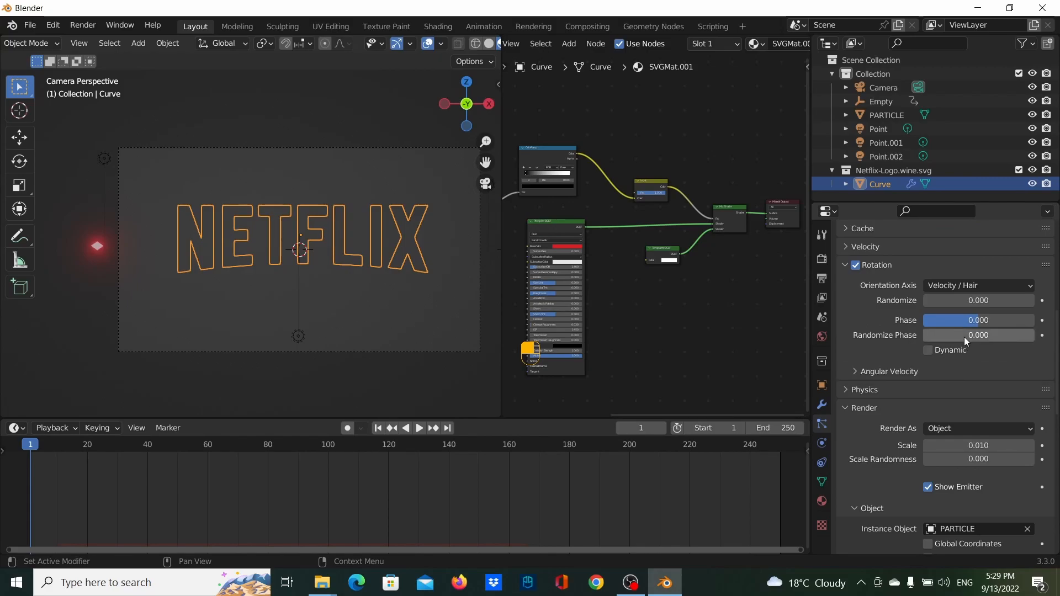
Step: Set the particles' rotation Phase to 1.000 and Randomize Phase to 2.000, then collapse the Rotation settings
left_click(979, 320)
type("1")
key("Return")
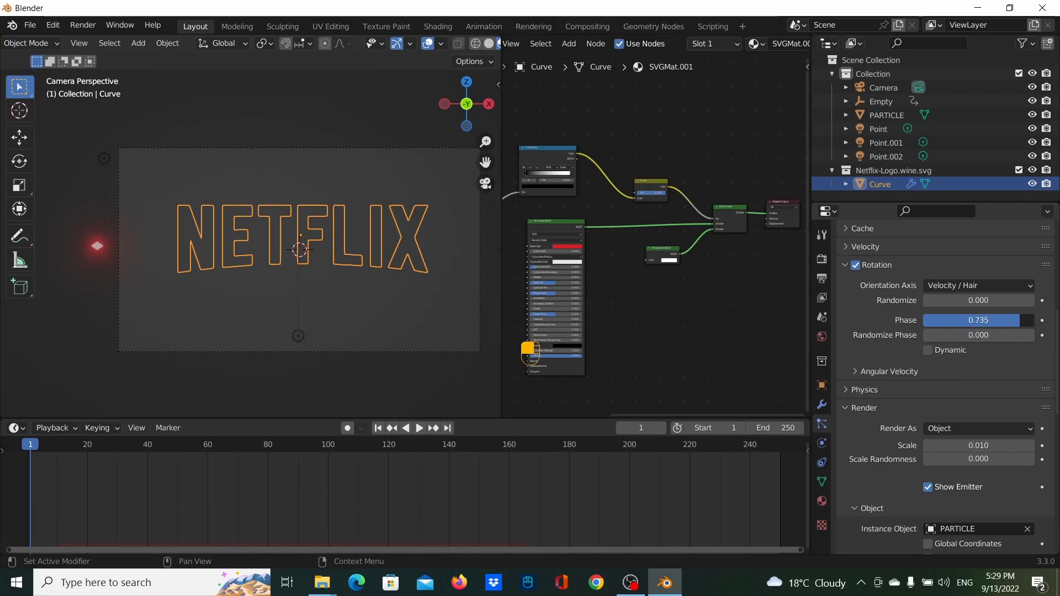
left_click(931, 339)
left_click_drag(931, 335, 1035, 335)
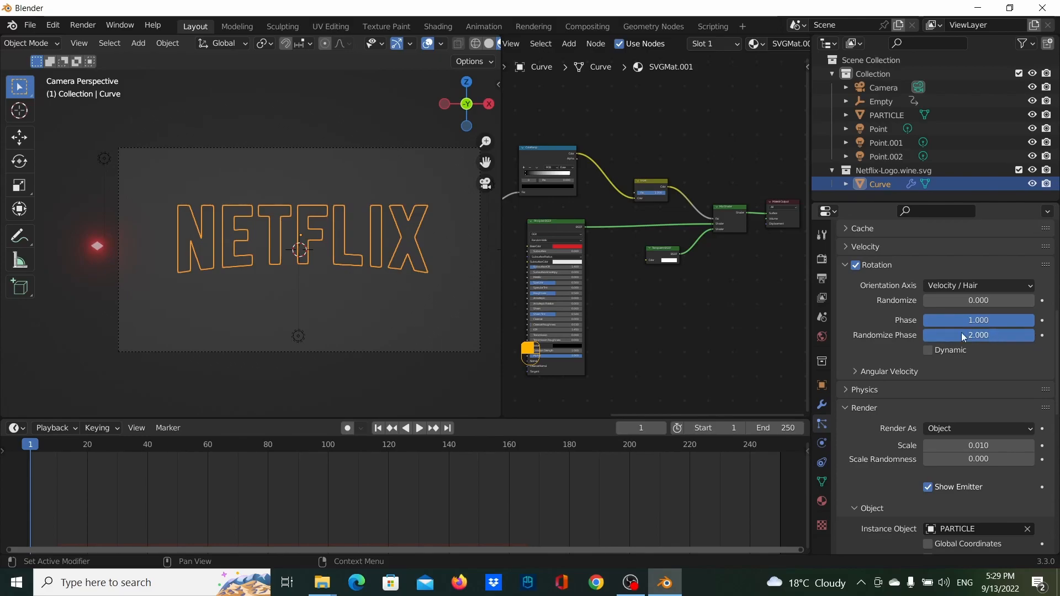
left_click(846, 266)
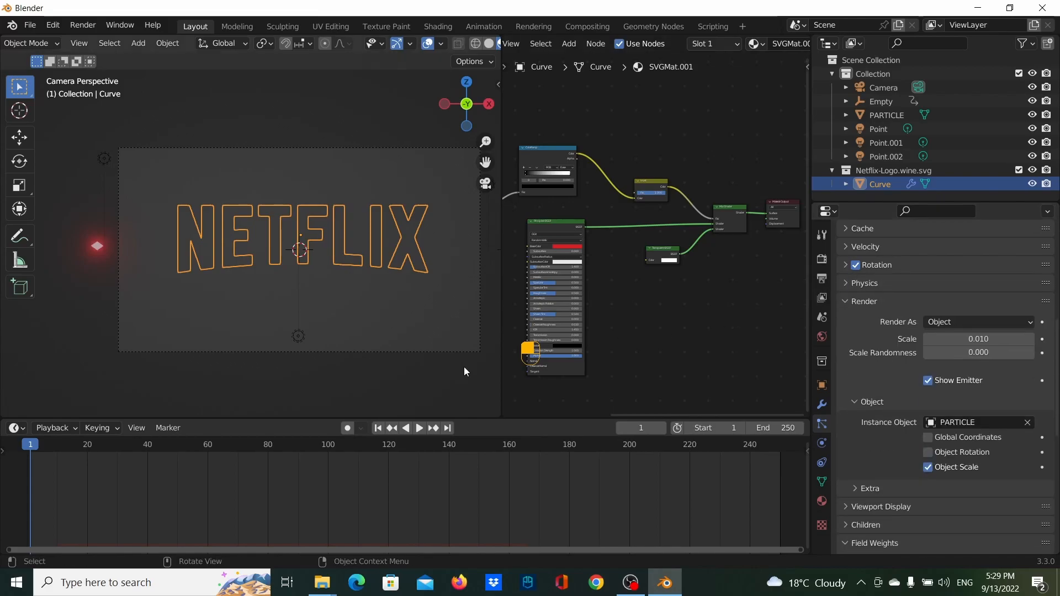
Step: Advance the animation to frame 104, widen the 3D viewport, and switch it to rendered shading
left_click_drag(41, 445, 339, 420)
scroll(339, 331, "up", 3)
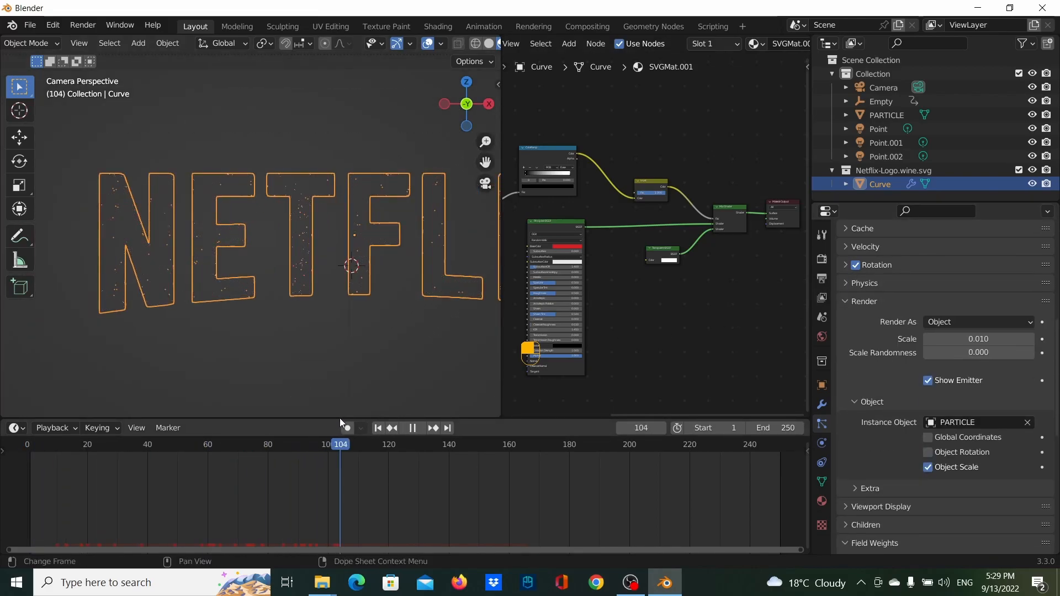
left_click_drag(500, 337, 710, 339)
scroll(594, 322, "down", 5)
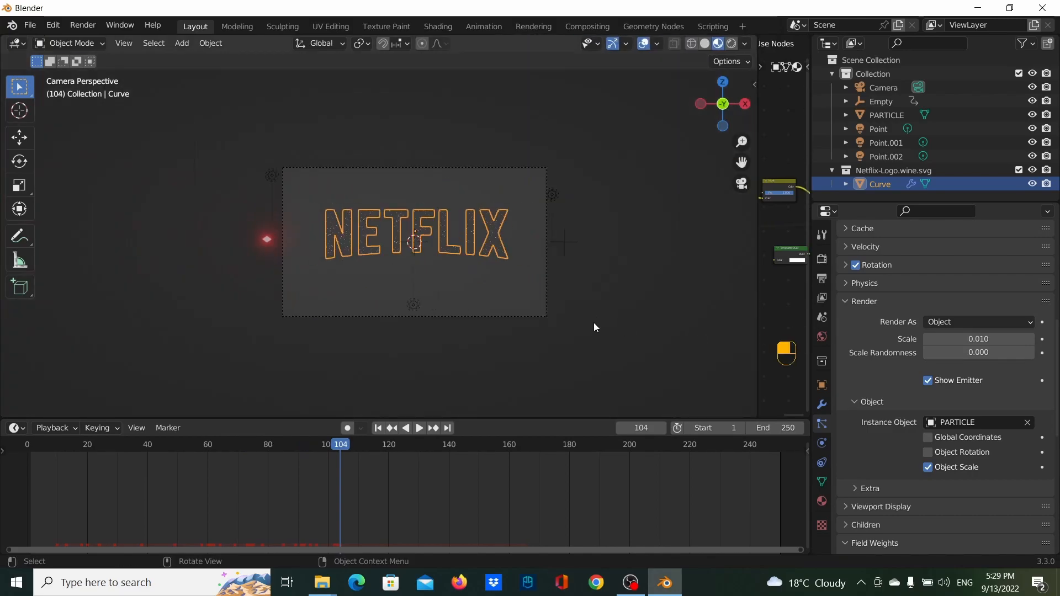
left_click(731, 44)
left_click(603, 231)
scroll(591, 259, "up", 3)
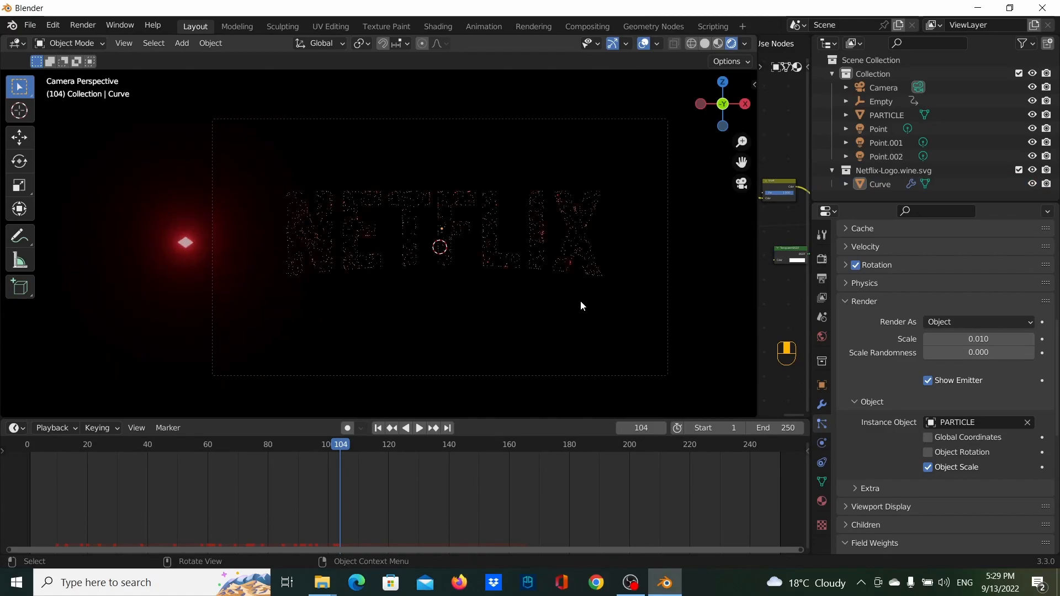
Step: Play the particle animation in the rendered view, then return the playhead to frame 2
left_click_drag(338, 443, 246, 446)
key("space")
key("space")
key("space")
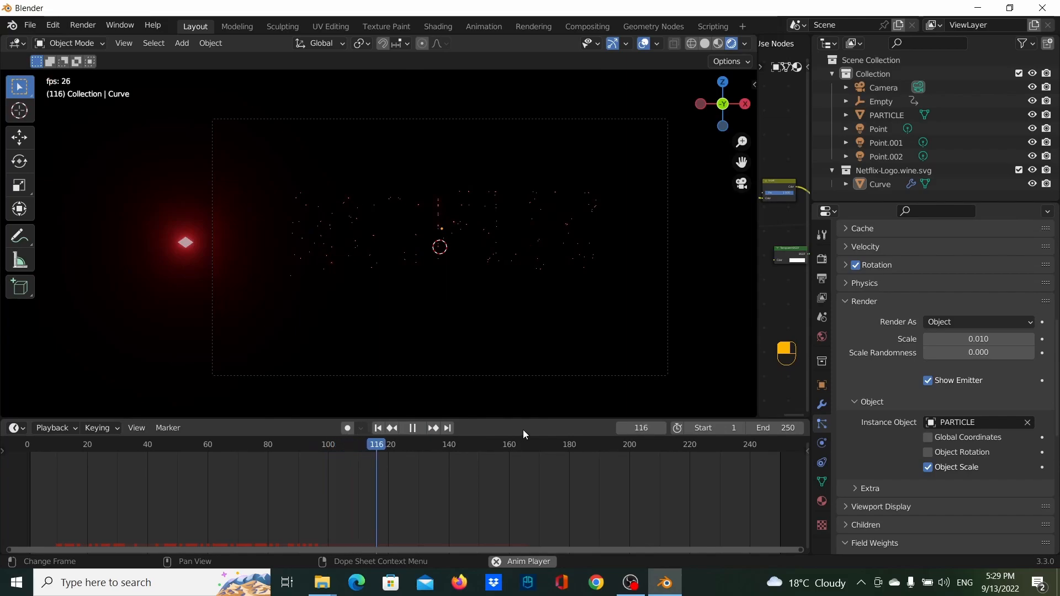
left_click(412, 428)
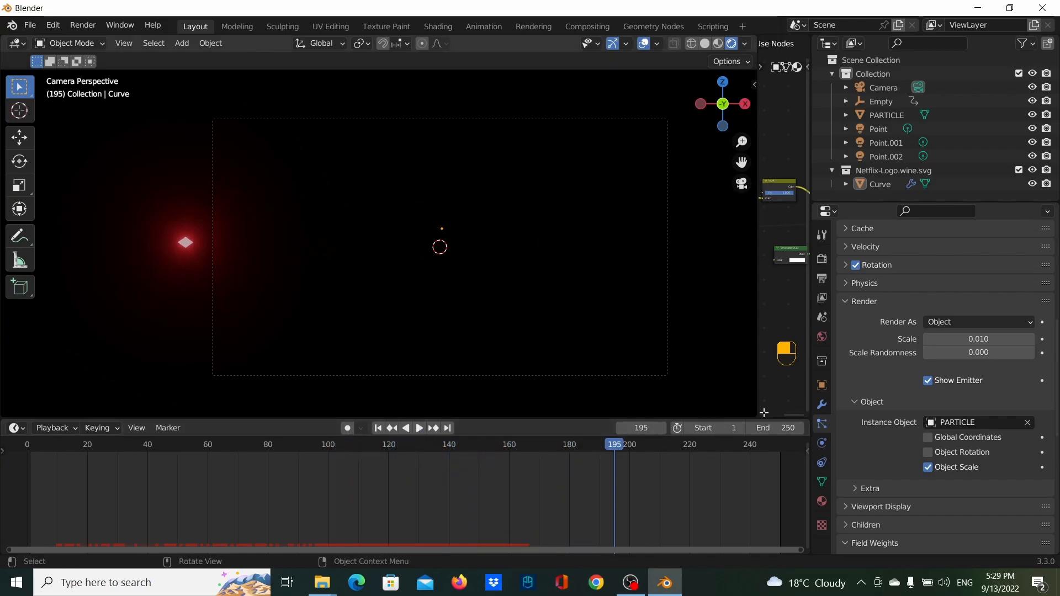
left_click_drag(607, 445, 33, 458)
Step: Move the PARTICLE object farther outside the camera frame, away from the letters
left_click(184, 243)
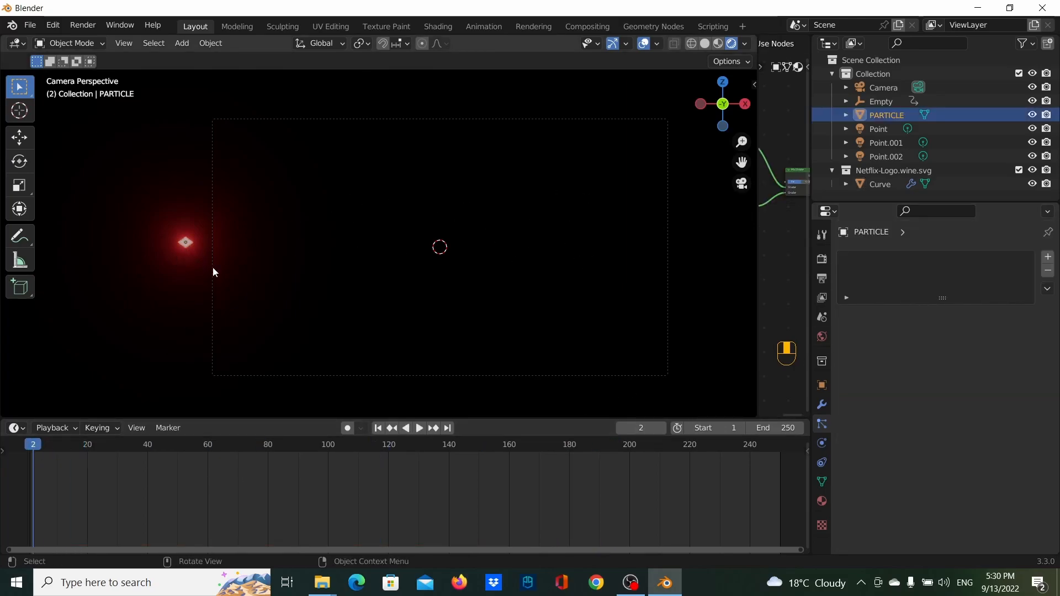
key("g")
left_click(151, 273)
scroll(488, 274, "down", 3)
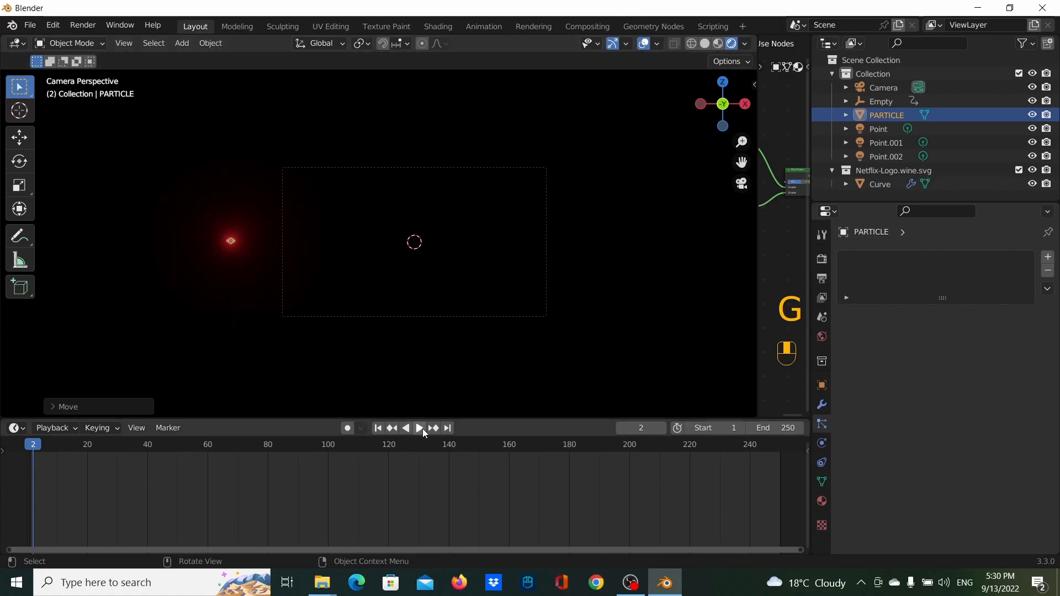
Step: Set the emission Number of the NETFLIX letters' particle system to 50000
left_click(466, 246)
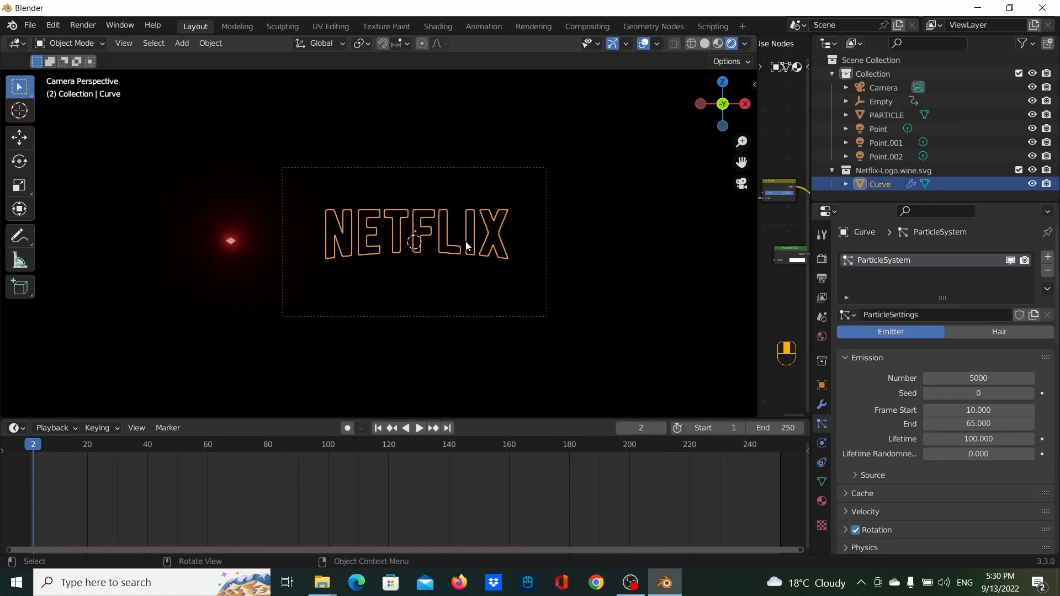
left_click(968, 375)
type("5000")
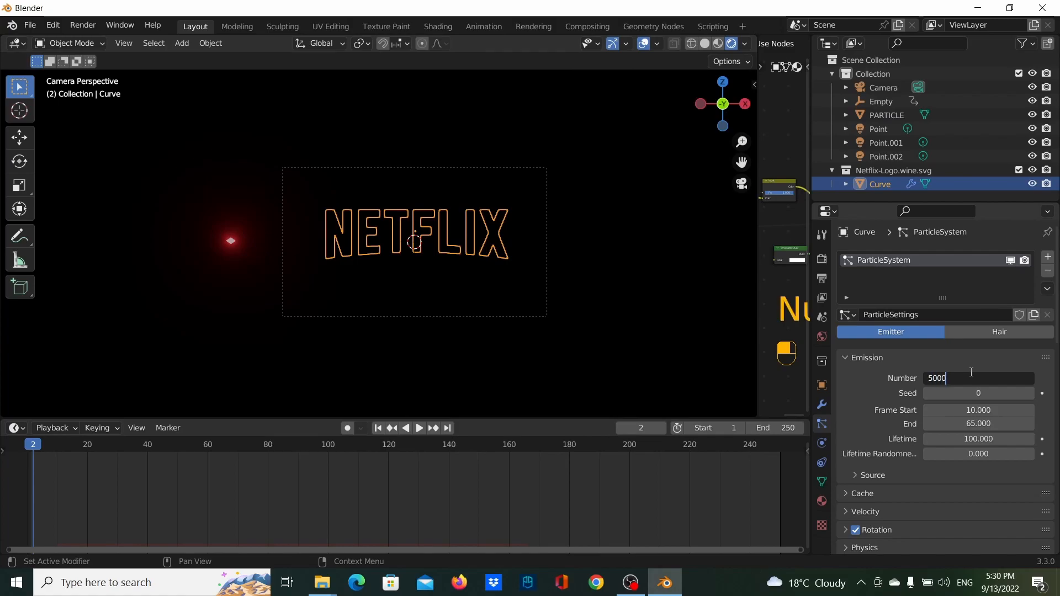
key("Return")
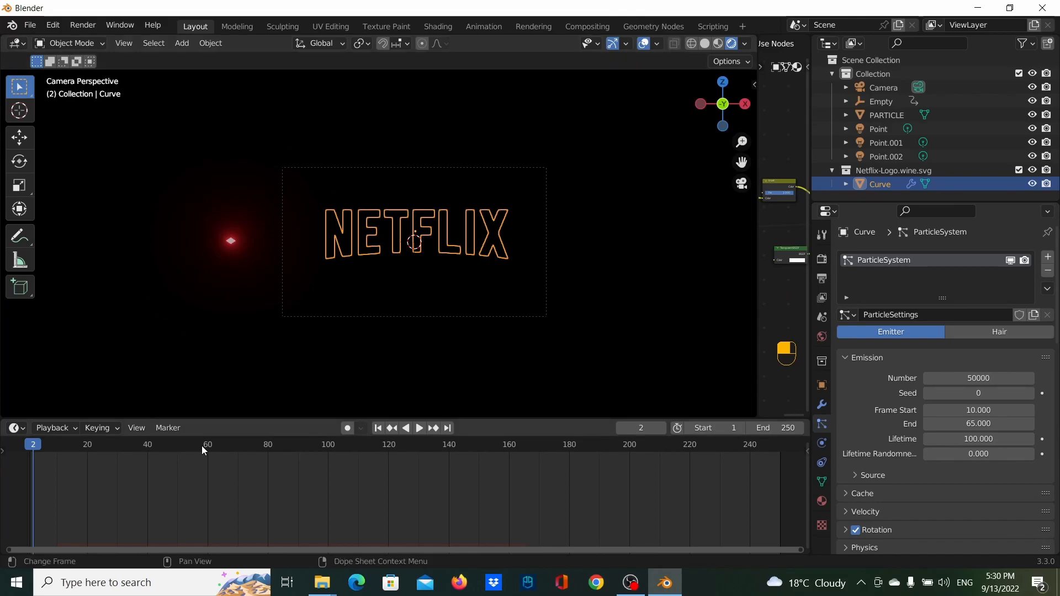
Step: Expand the particle system's Cache settings and bake all dynamics
scroll(963, 423, "down", 5)
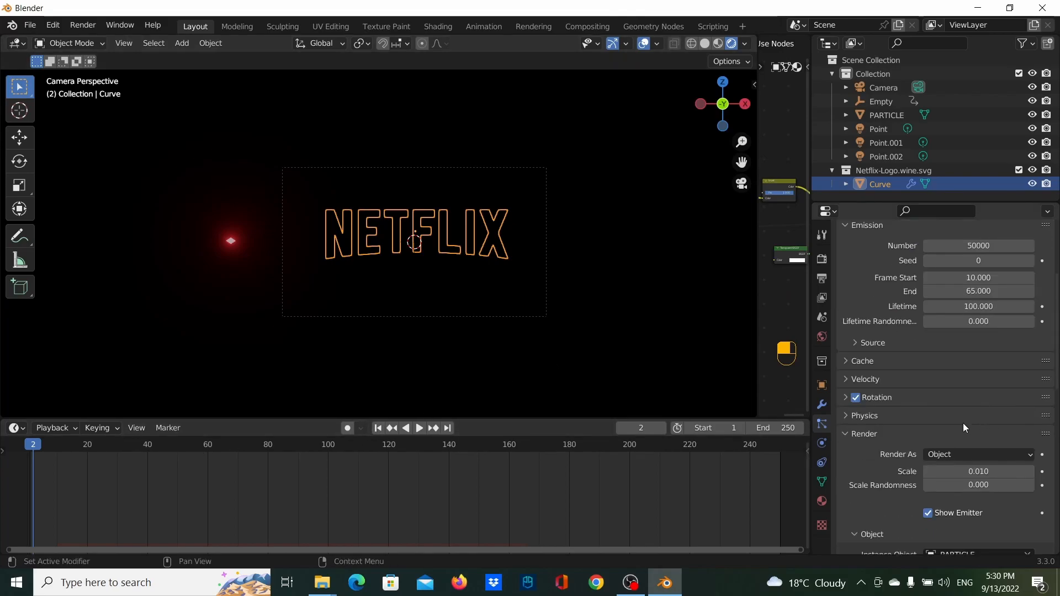
left_click(889, 360)
scroll(971, 433, "down", 5)
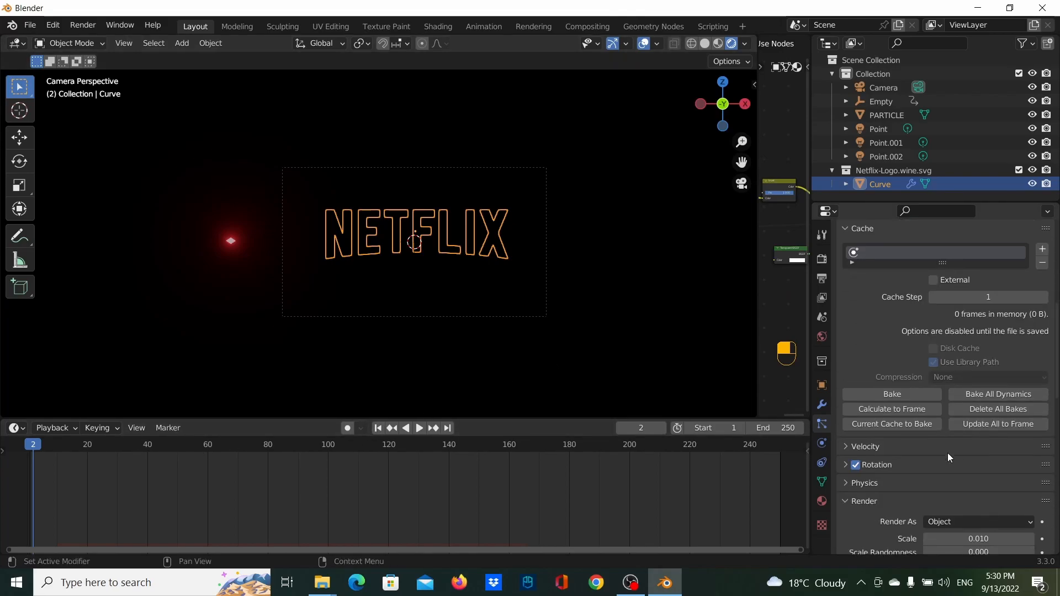
left_click(997, 401)
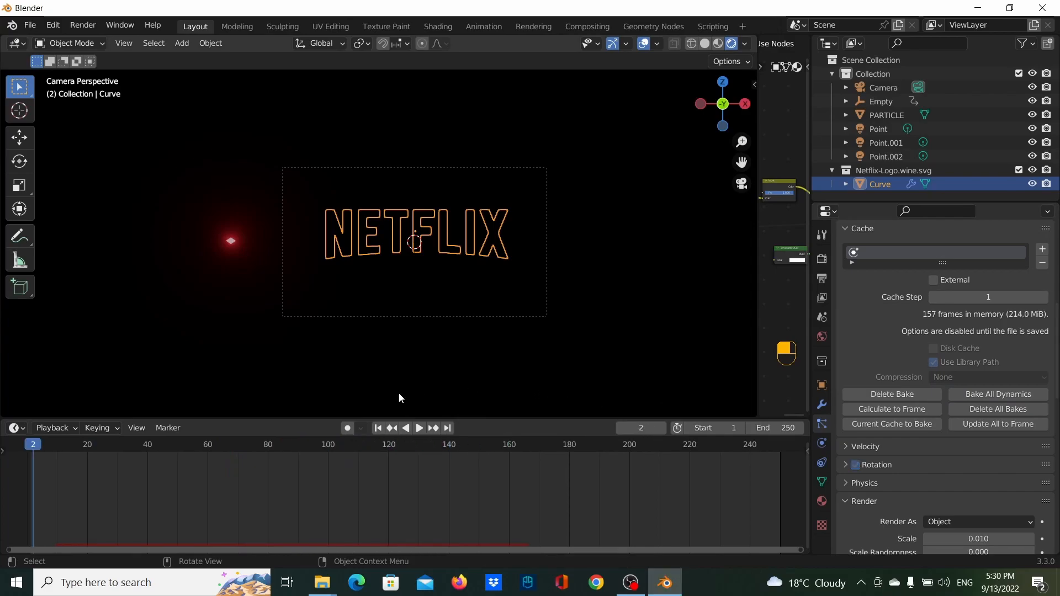
Step: Play the baked particle animation in the camera view and move the playhead to frame 81
key("space")
key("space")
scroll(508, 292, "up", 3)
left_click(677, 297)
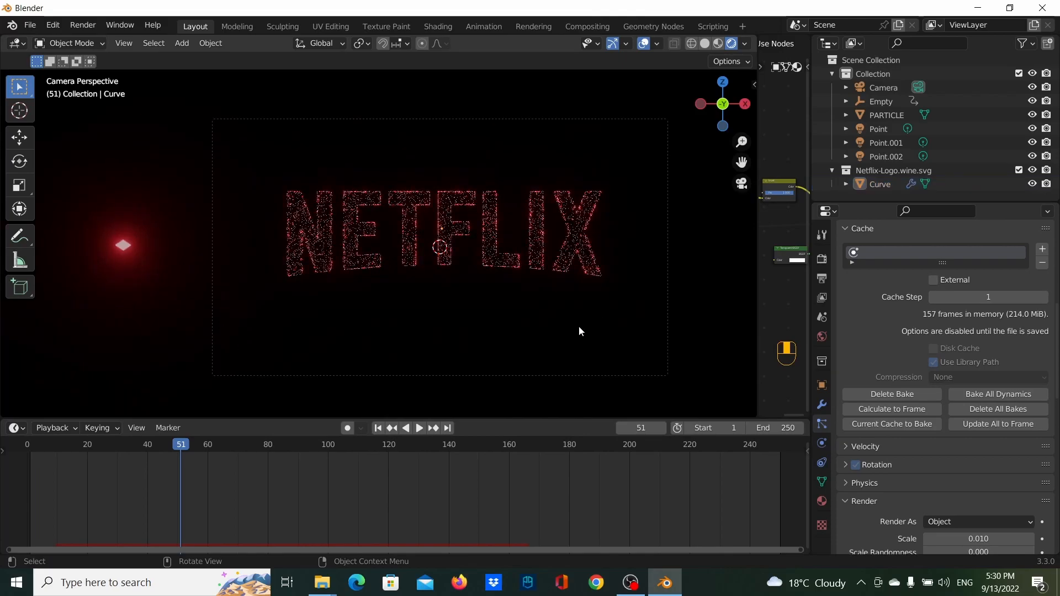
left_click_drag(181, 445, 270, 445)
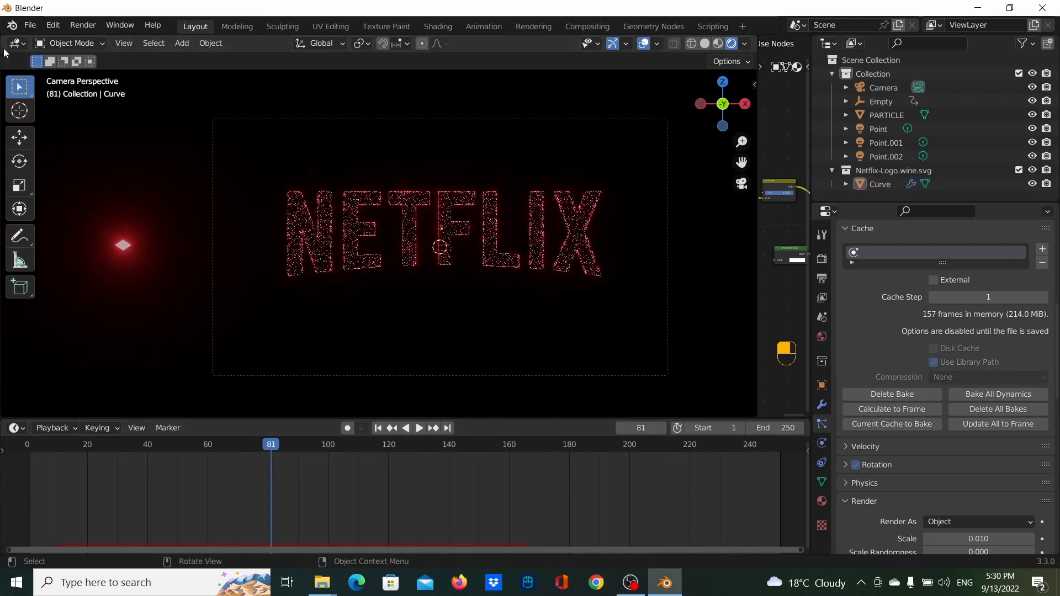
Step: Render a still image of frame 81, inspect the glowing letters, and close the render window
left_click(83, 28)
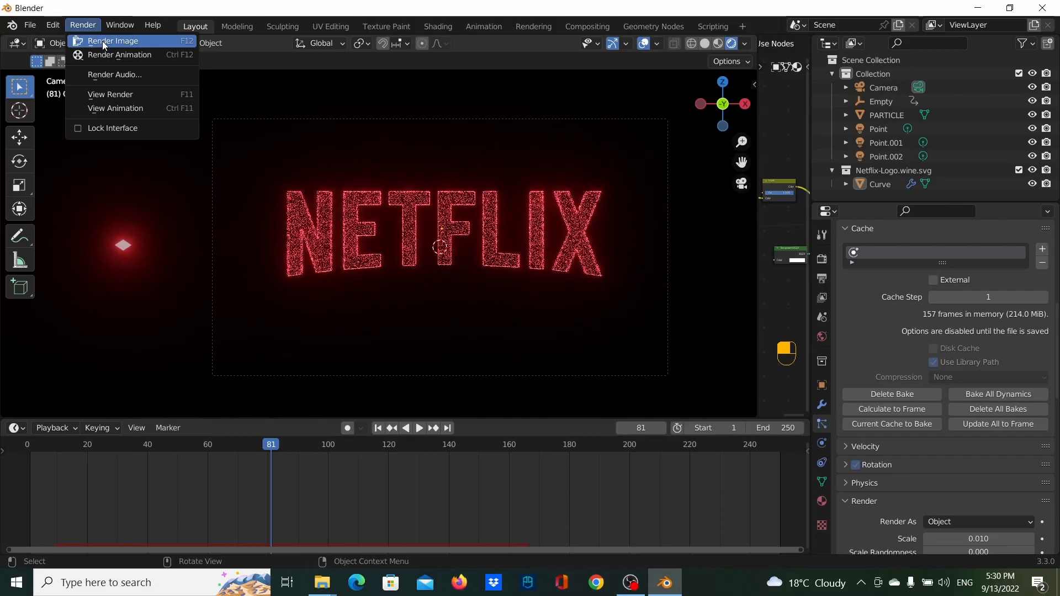
left_click(103, 42)
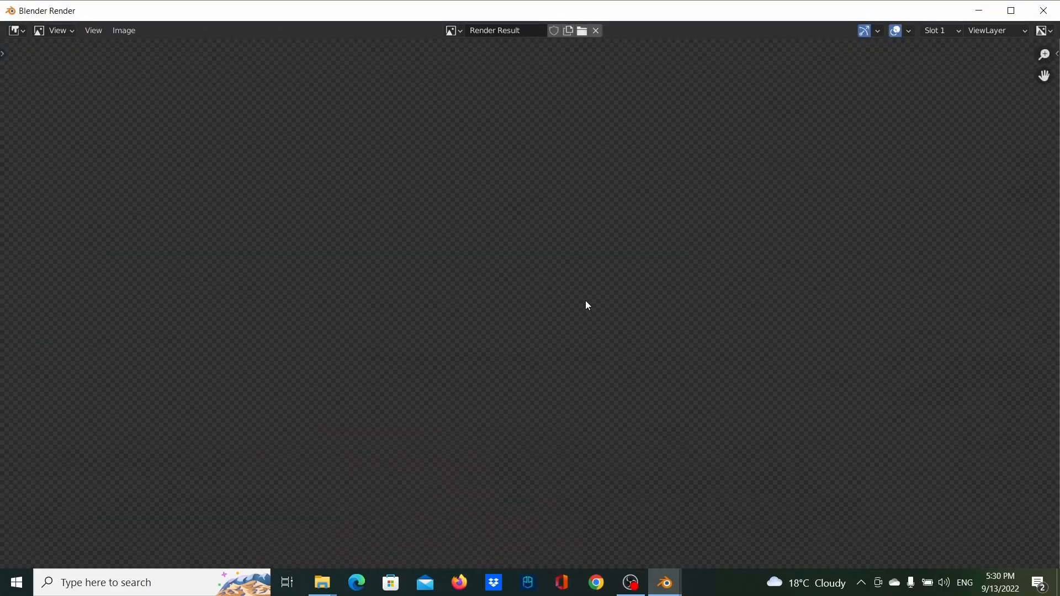
scroll(614, 311, "down", 2)
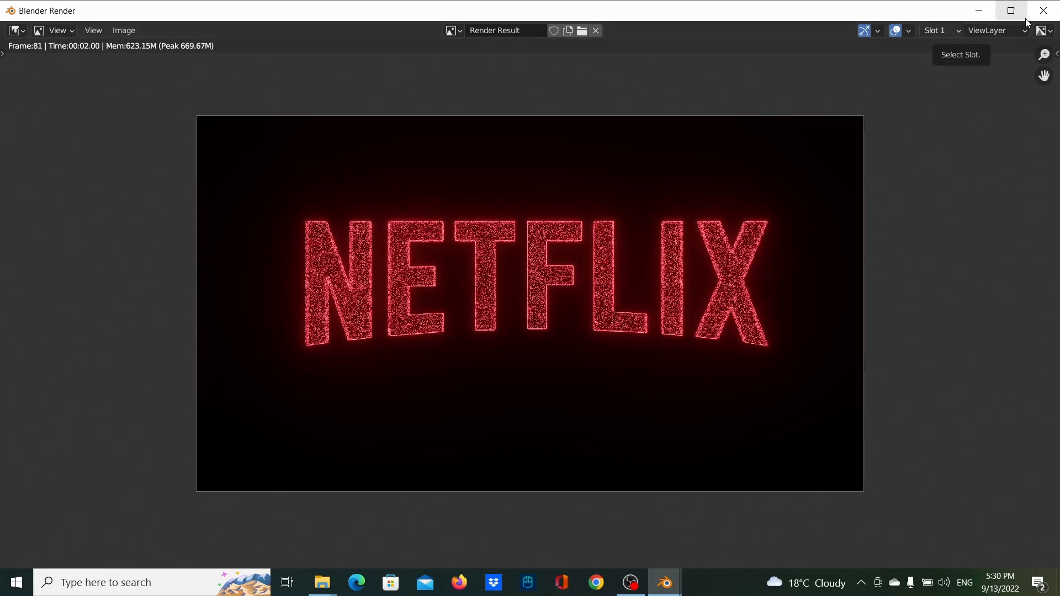
left_click(1043, 10)
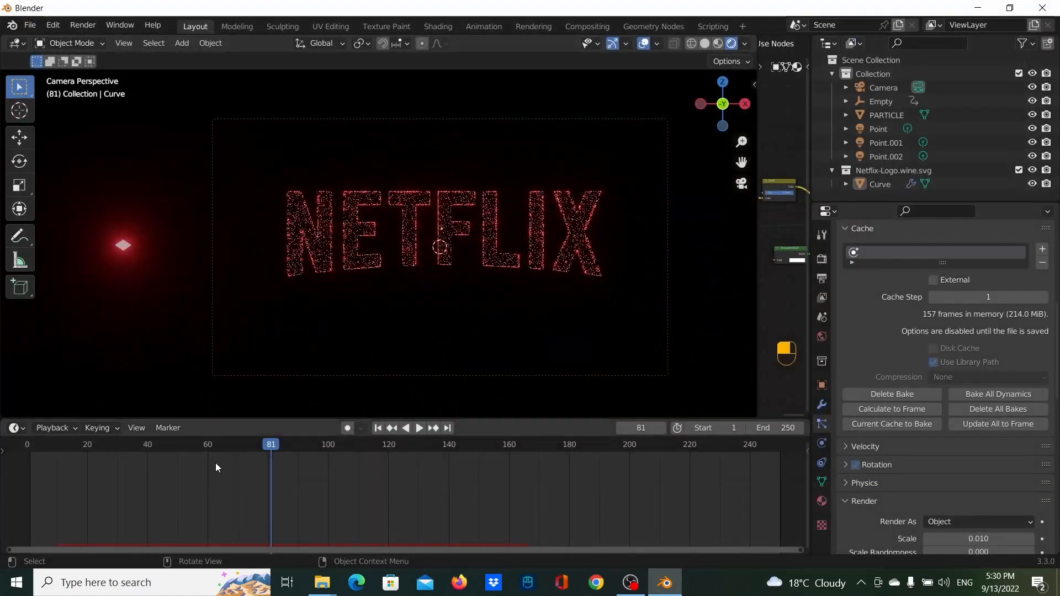
Step: Move the playhead to frame 121, render a still image of it, and close the render window
mouse_move(68, 444)
left_mouse_down()
mouse_move(52, 443)
mouse_move(122, 447)
mouse_move(43, 448)
mouse_move(400, 456)
mouse_move(592, 440)
mouse_move(641, 447)
mouse_move(421, 488)
mouse_move(244, 478)
mouse_move(614, 465)
mouse_move(187, 478)
mouse_move(202, 467)
mouse_move(181, 444)
mouse_move(54, 458)
mouse_move(134, 460)
mouse_move(138, 448)
mouse_move(77, 454)
mouse_move(115, 458)
left_mouse_up()
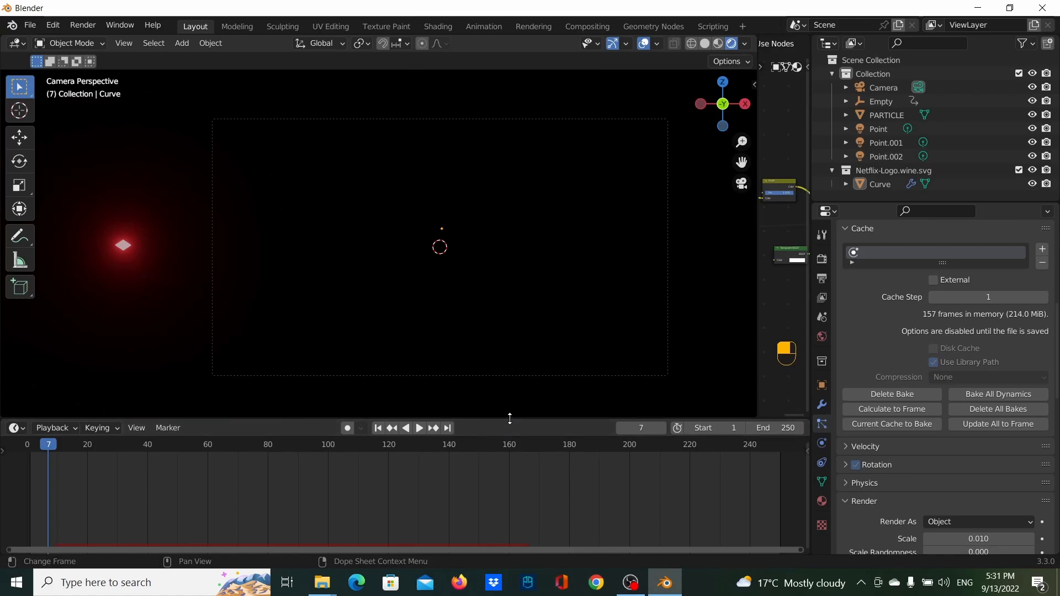
left_click_drag(509, 418, 538, 425)
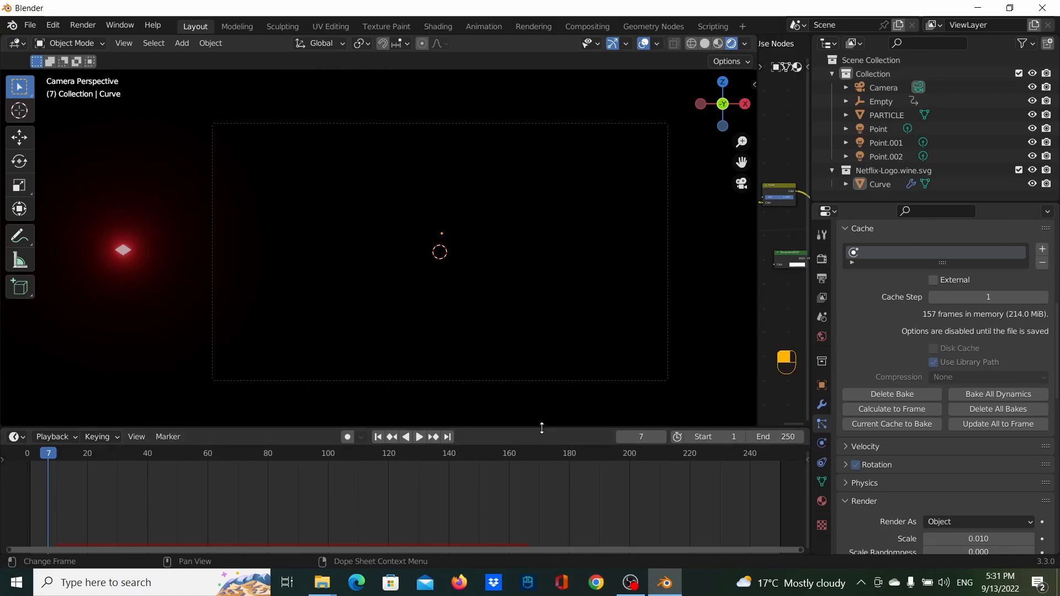
left_click_drag(542, 428, 542, 421)
left_click_drag(57, 452, 392, 463)
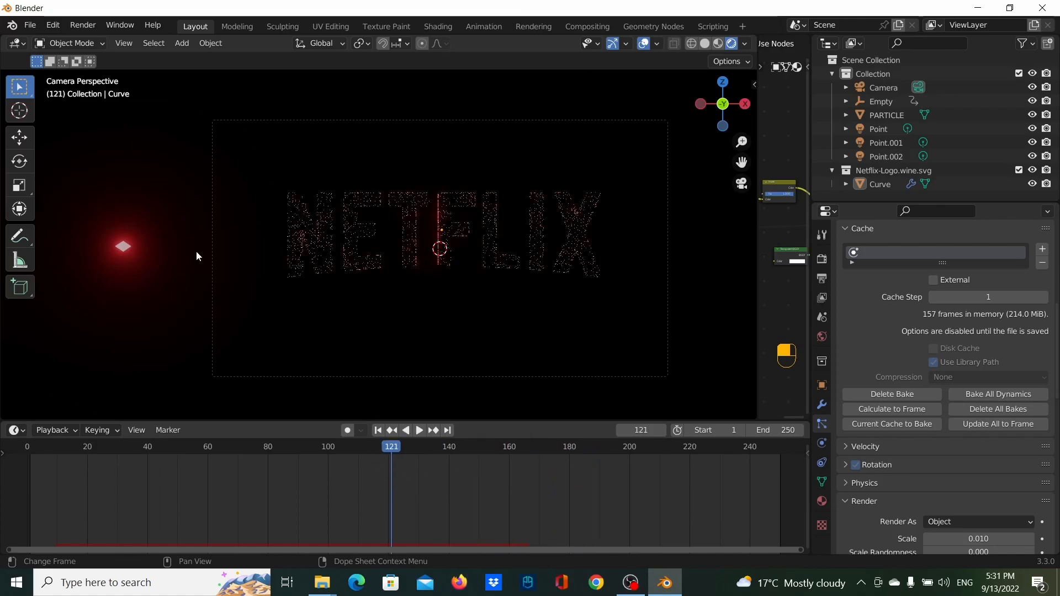
left_click(83, 25)
left_click(113, 40)
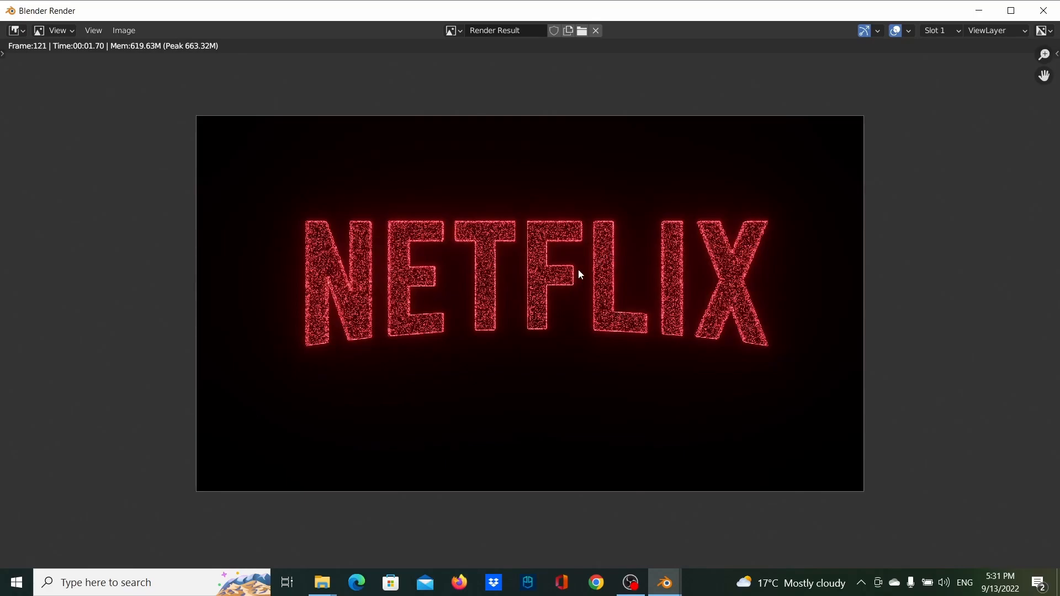
key("Escape")
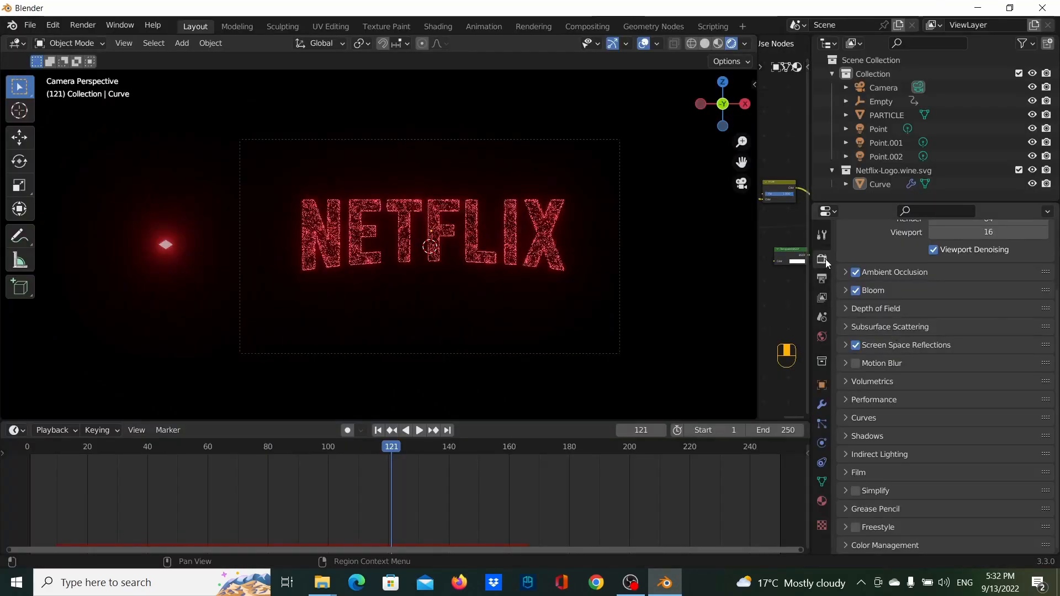
Step: Review the scene's resolution, frame range and output settings, and the Eevee render settings
left_click(821, 279)
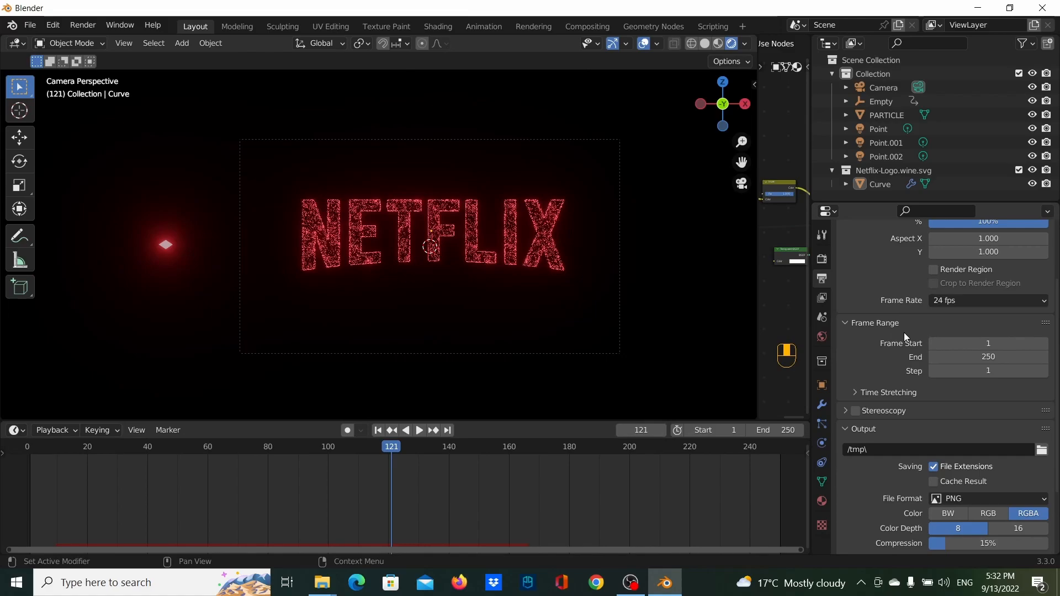
scroll(904, 334, "down", 4)
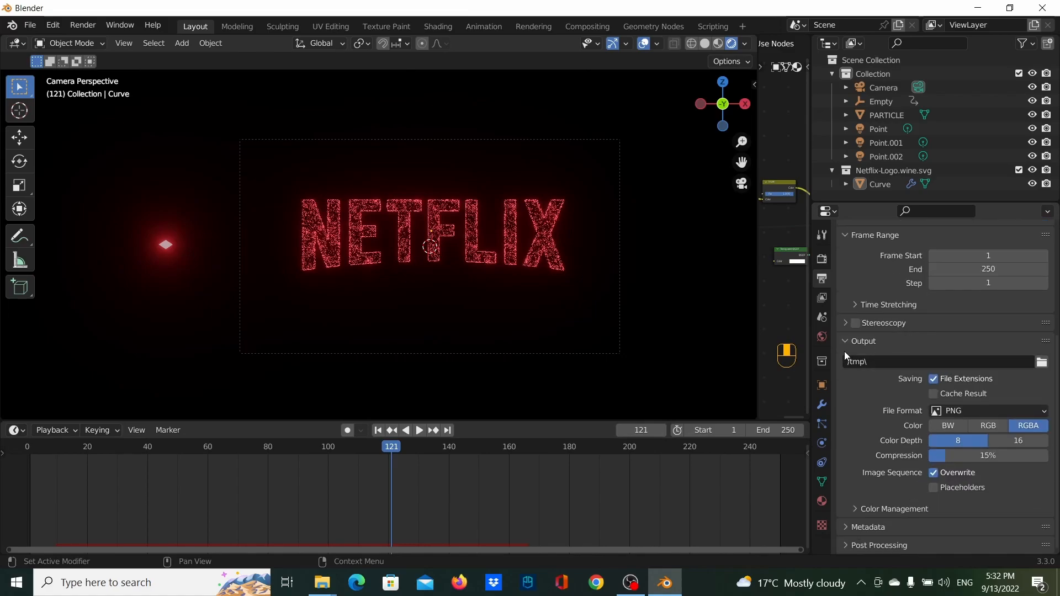
scroll(960, 367, "up", 5)
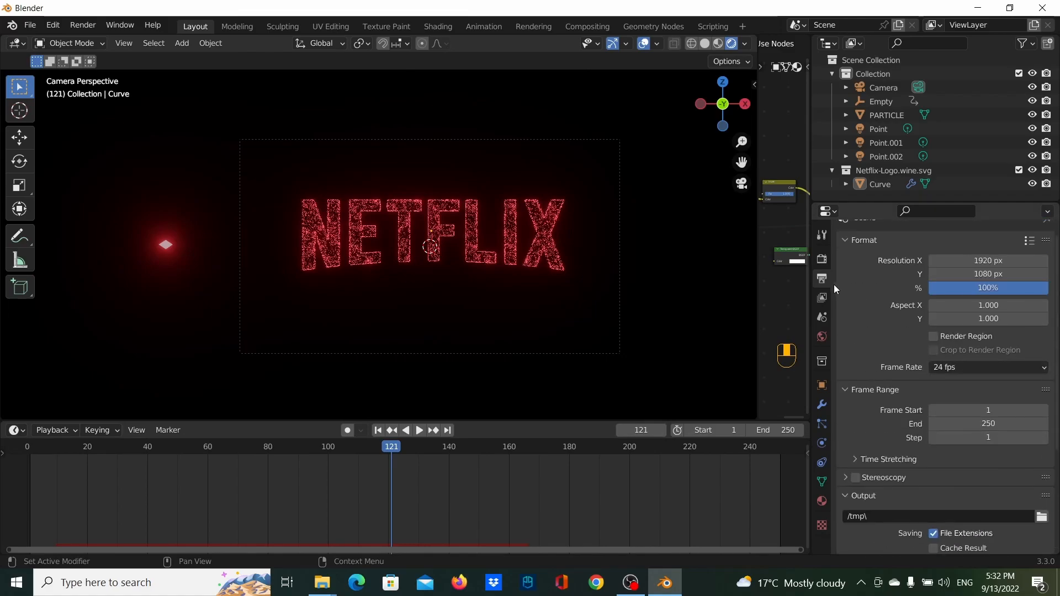
left_click(821, 259)
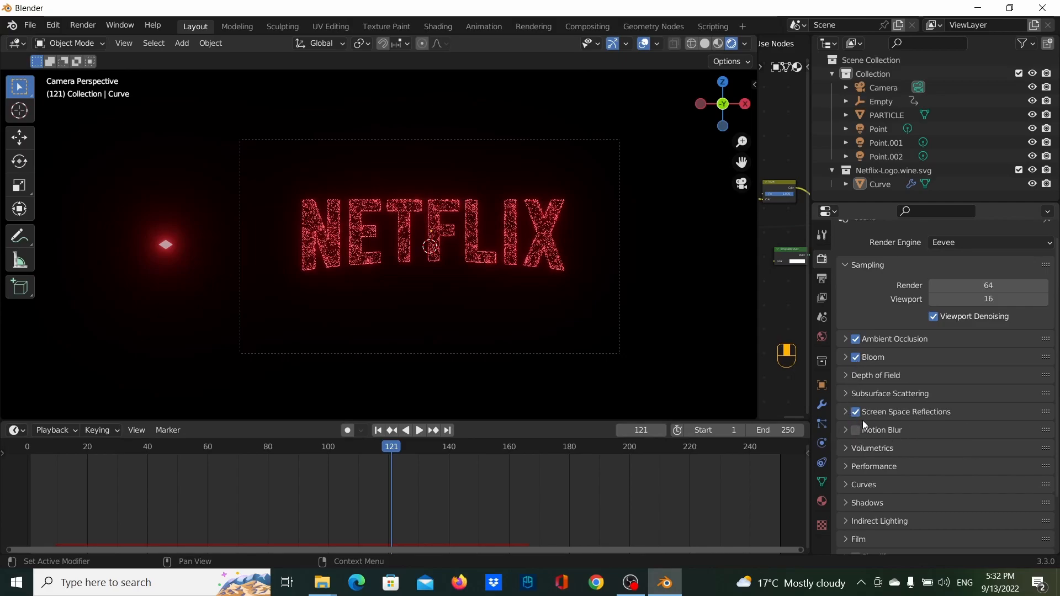
Step: Set the output file format to FFmpeg Video and the encoding container to MPEG-4
left_click(821, 279)
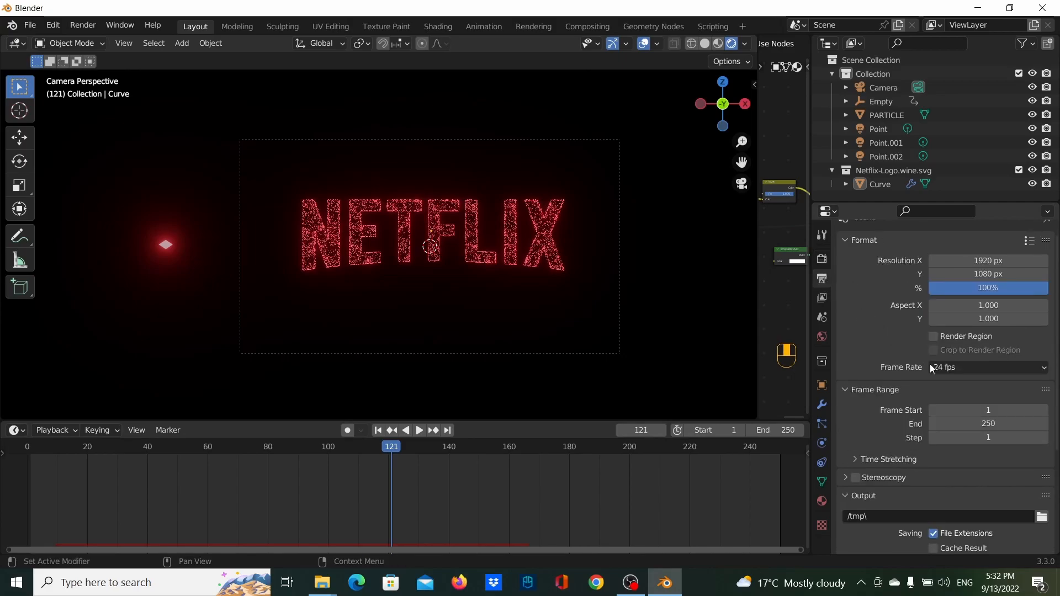
scroll(1003, 422, "down", 5)
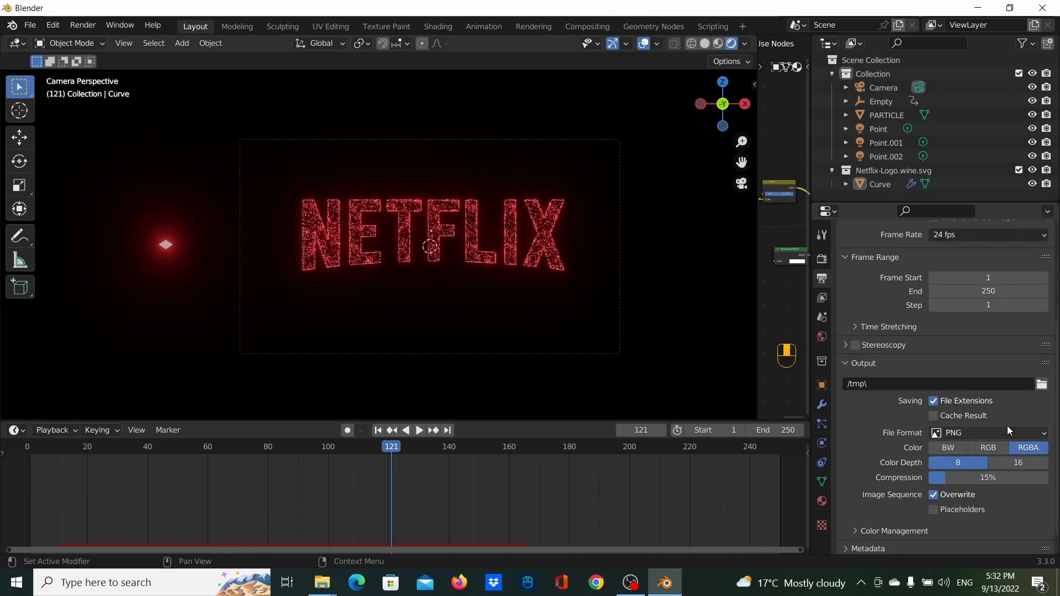
left_click(1006, 433)
left_click(1016, 358)
left_click(900, 508)
scroll(900, 508, "down", 2)
left_click(994, 487)
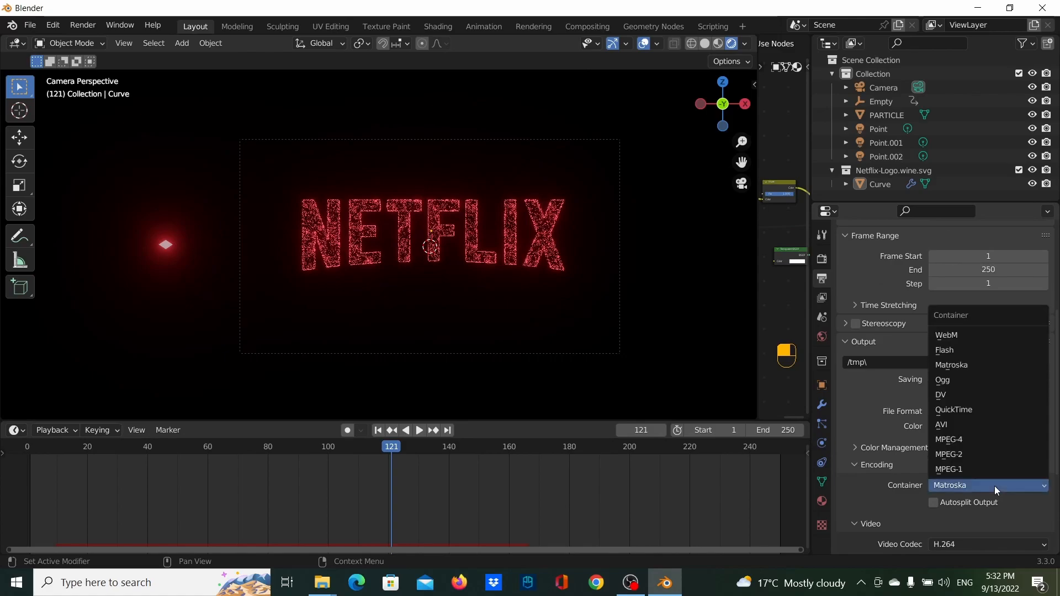
left_click(981, 439)
Step: Look through the video encoding settings and the available render commands
scroll(997, 457, "down", 3)
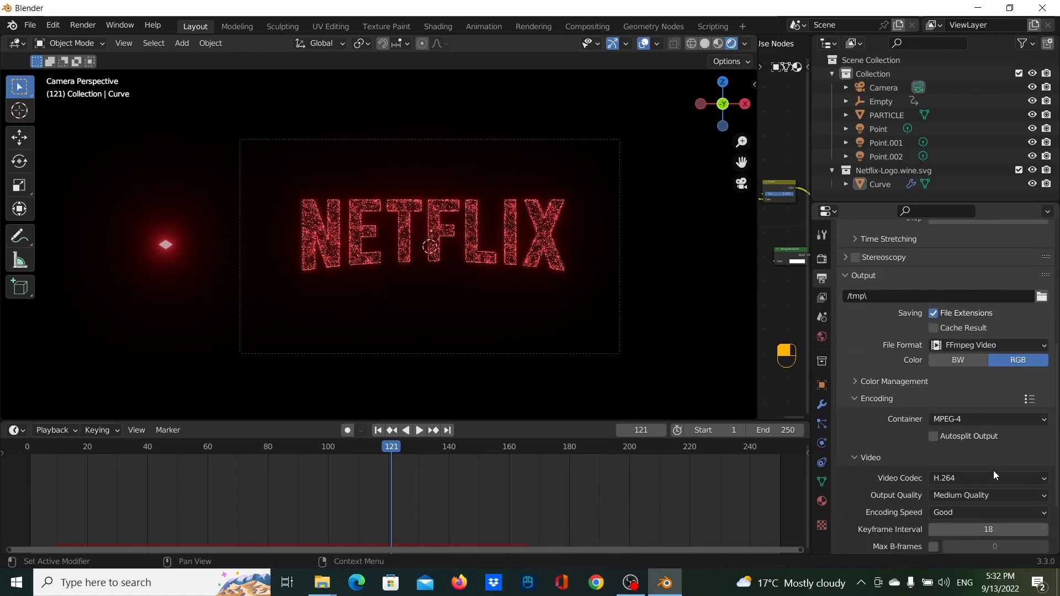
scroll(988, 494, "down", 4)
scroll(961, 456, "up", 5)
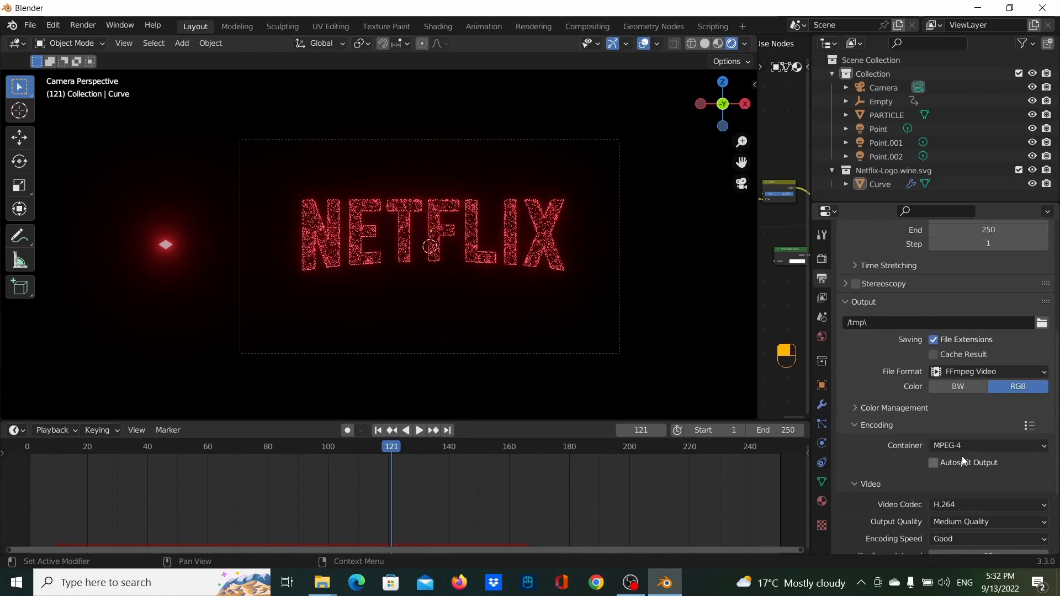
scroll(961, 456, "up", 2)
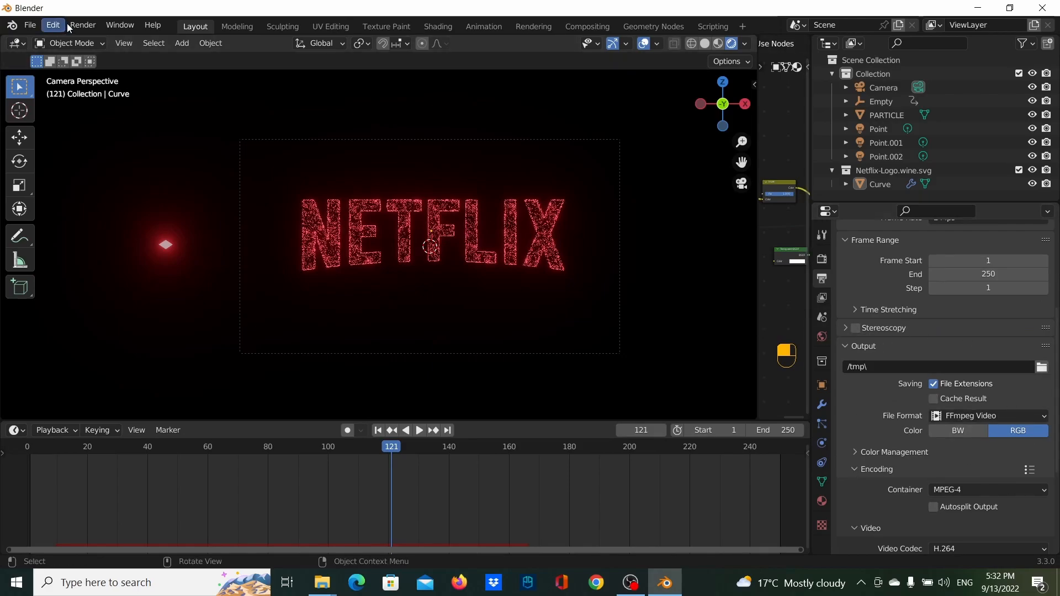
left_click(83, 25)
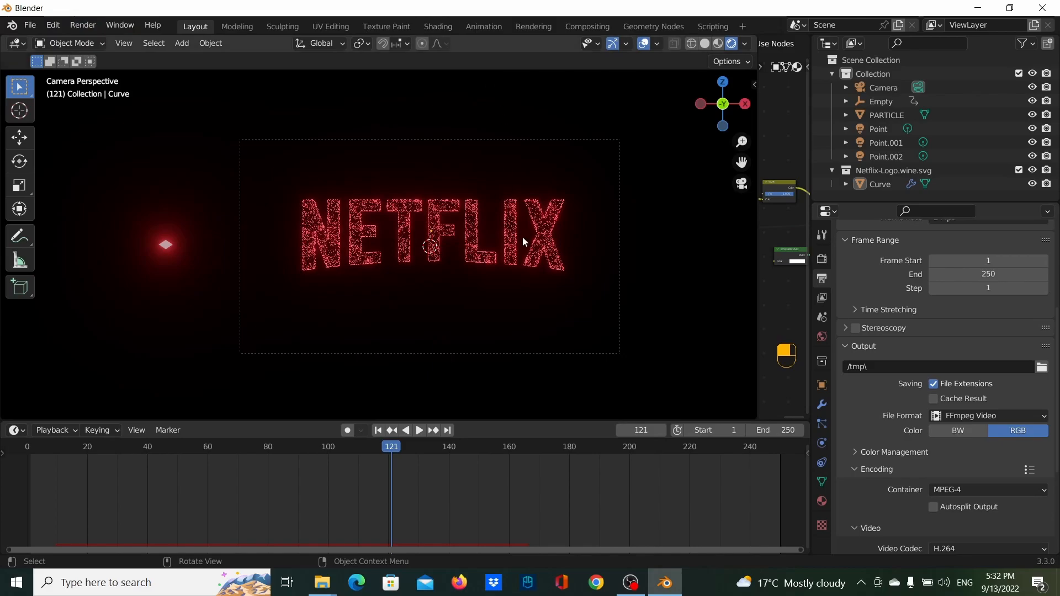